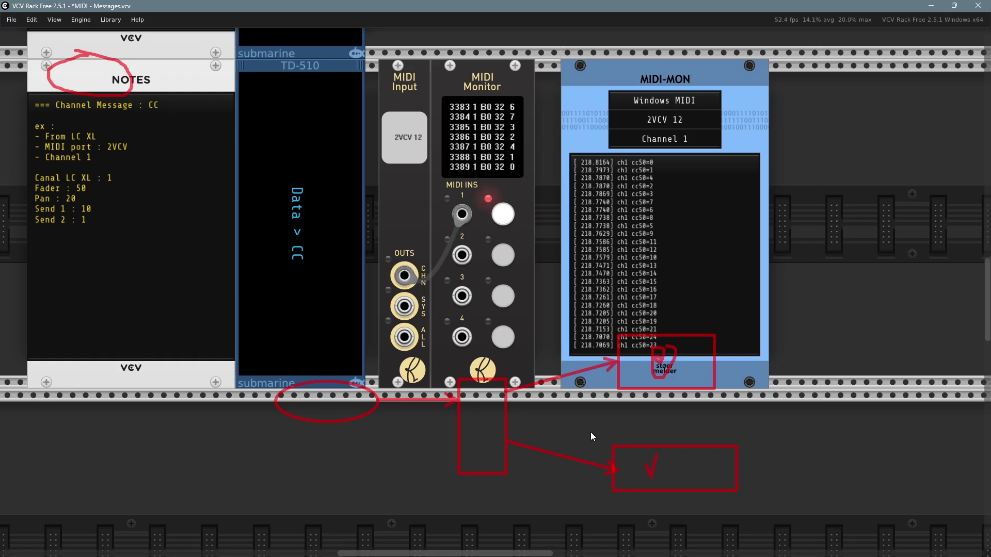
Step: Examine the patch cables that link the MIDI > CV module's outputs to the CV > MIDI module's inputs
{"action": "scroll", "coordinate": [197, 475], "scroll_direction": "down", "scroll_amount": 3}
{"action": "scroll", "coordinate": [629, 404], "scroll_direction": "up", "scroll_amount": 2}
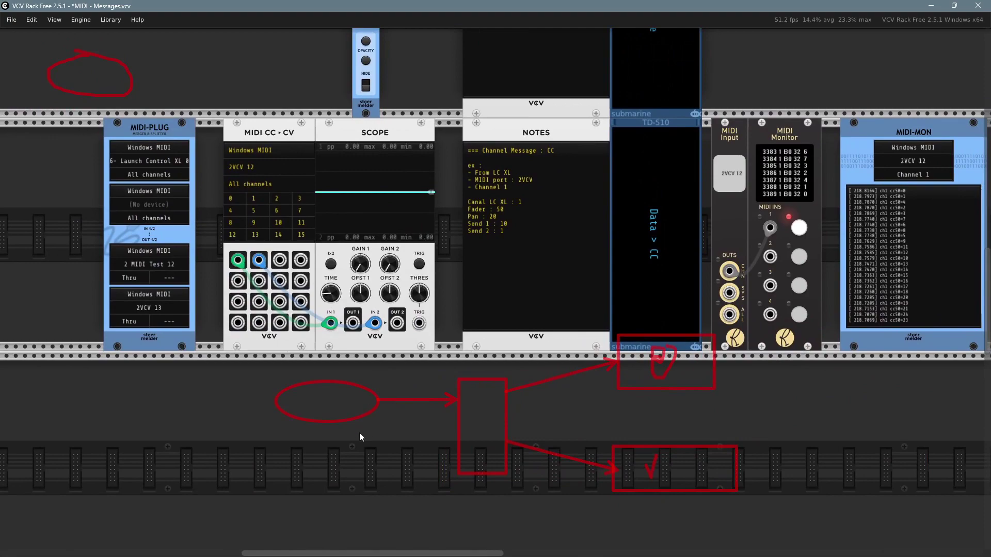
{"action": "scroll", "coordinate": [305, 397], "scroll_direction": "down", "scroll_amount": 3}
{"action": "scroll", "coordinate": [305, 398], "scroll_direction": "up", "scroll_amount": 3}
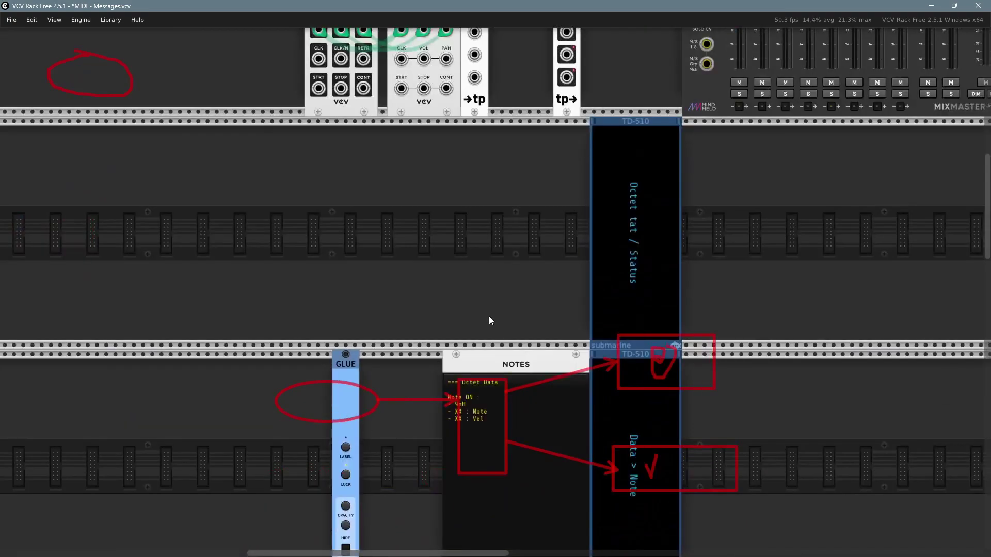
{"action": "scroll", "coordinate": [453, 469], "scroll_direction": "down", "scroll_amount": 3}
{"action": "scroll", "coordinate": [279, 314], "scroll_direction": "up", "scroll_amount": 3}
{"action": "scroll", "coordinate": [296, 203], "scroll_direction": "up", "scroll_amount": 1}
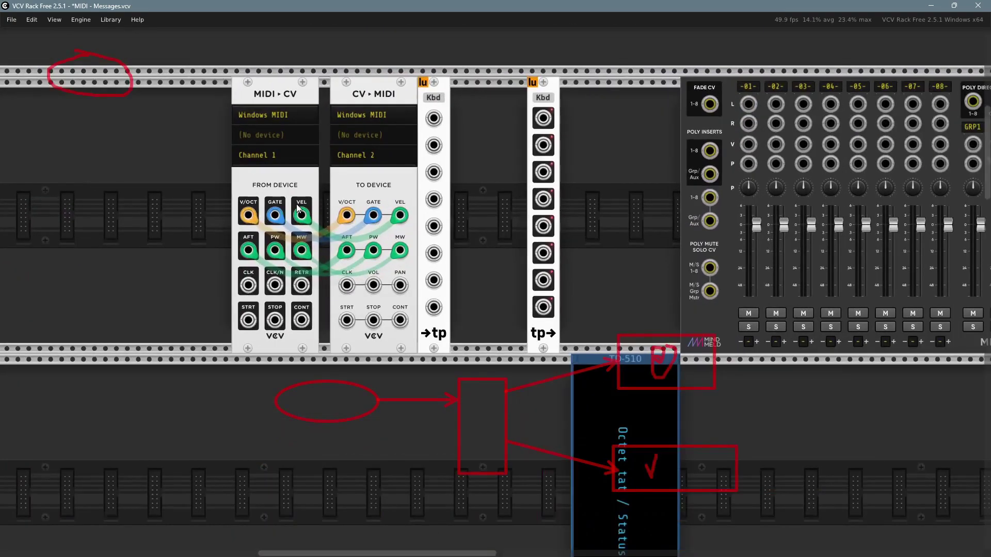
{"action": "scroll", "coordinate": [296, 203], "scroll_direction": "up", "scroll_amount": 1}
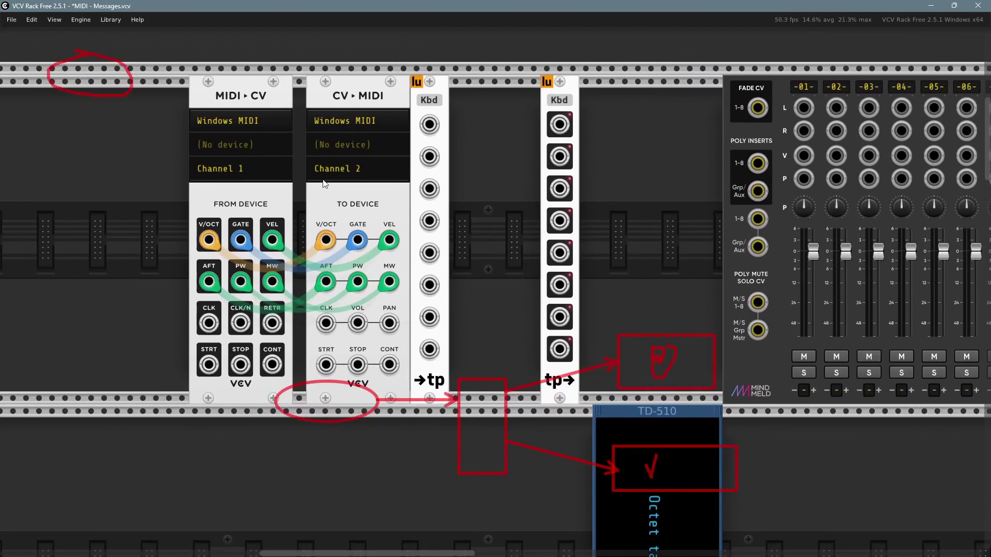
{"action": "left_click_drag", "start_coordinate": [241, 240], "coordinate": [358, 240]}
{"action": "left_click_drag", "start_coordinate": [209, 281], "coordinate": [322, 285]}
{"action": "mouse_move", "coordinate": [469, 285]}
{"action": "left_mouse_down"}
{"action": "mouse_move", "coordinate": [405, 309]}
{"action": "mouse_move", "coordinate": [413, 322]}
{"action": "left_mouse_up"}
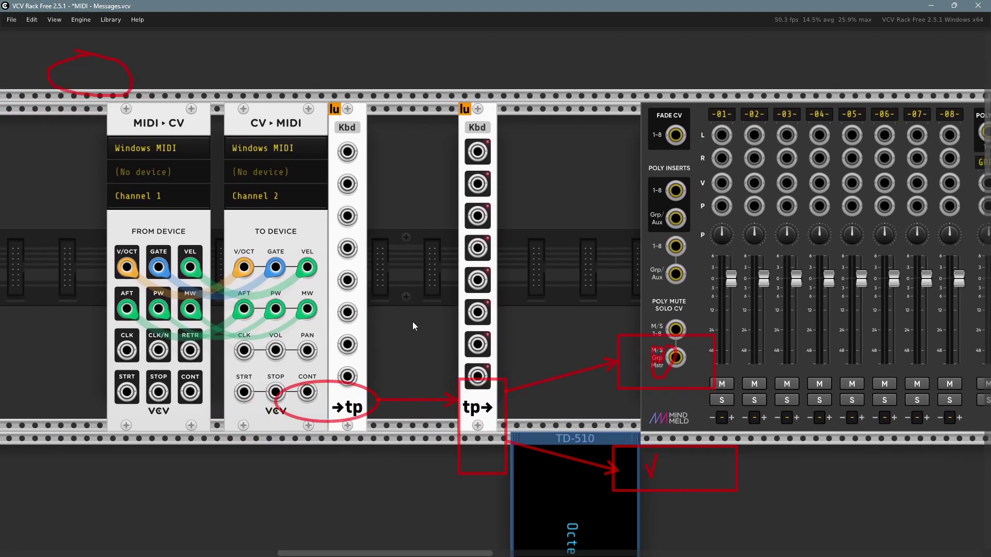
Step: Examine the Channel Message : CC notes and the MIDI monitor modules beside them in the rack
{"action": "scroll", "coordinate": [411, 313], "scroll_direction": "down", "scroll_amount": 2}
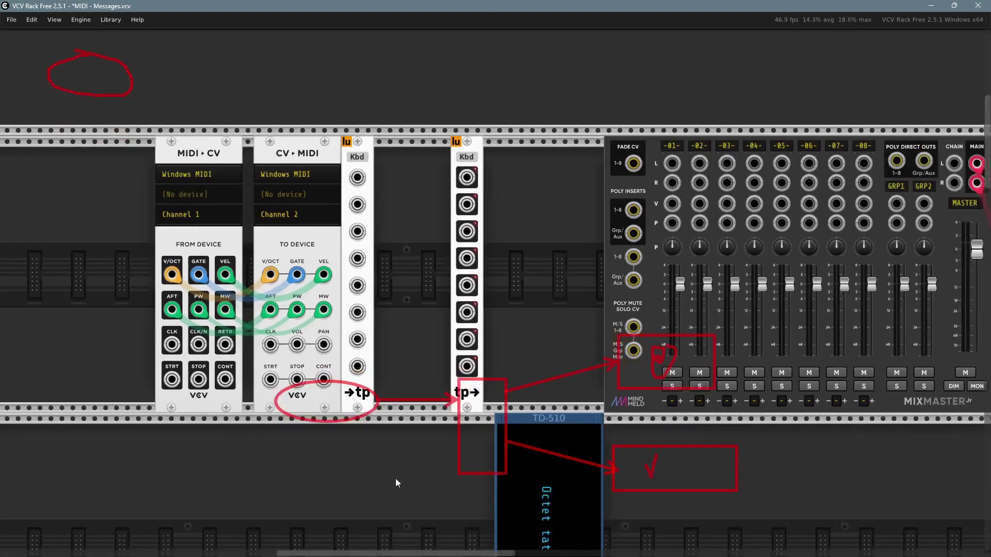
{"action": "left_click_drag", "start_coordinate": [397, 482], "coordinate": [250, 183]}
{"action": "left_click_drag", "start_coordinate": [239, 238], "coordinate": [392, 429]}
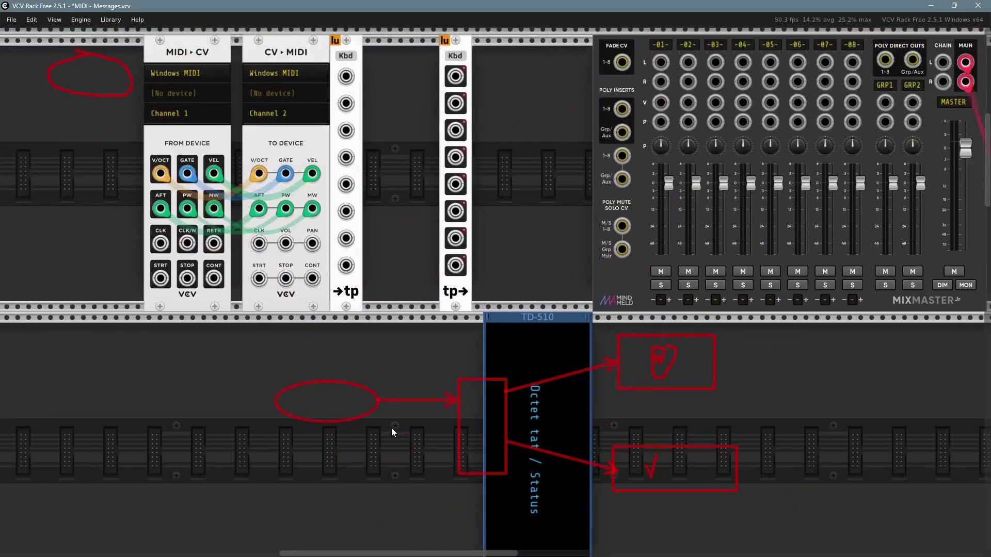
{"action": "left_click_drag", "start_coordinate": [393, 471], "coordinate": [309, 77]}
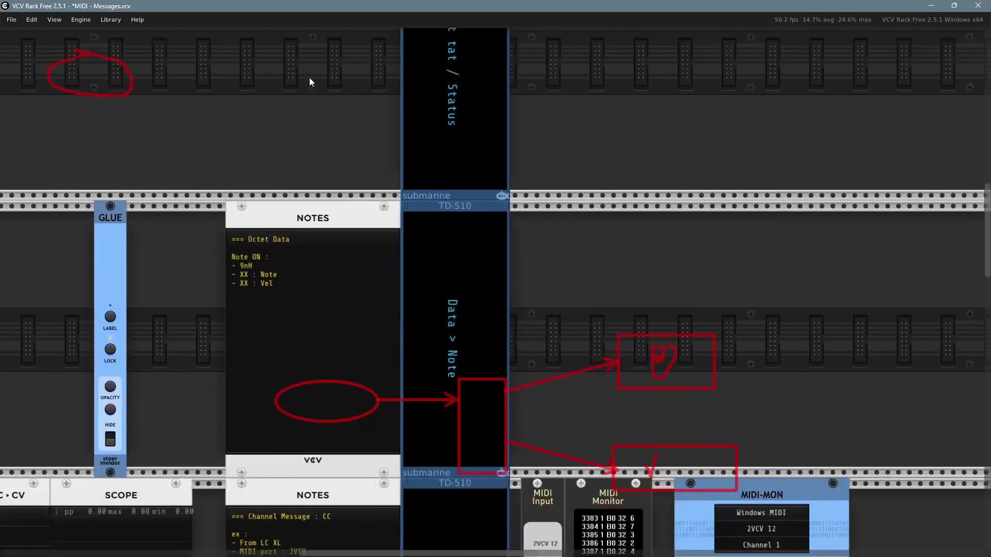
{"action": "mouse_move", "coordinate": [223, 340]}
{"action": "left_mouse_down"}
{"action": "mouse_move", "coordinate": [236, 156]}
{"action": "mouse_move", "coordinate": [224, 63]}
{"action": "left_mouse_up"}
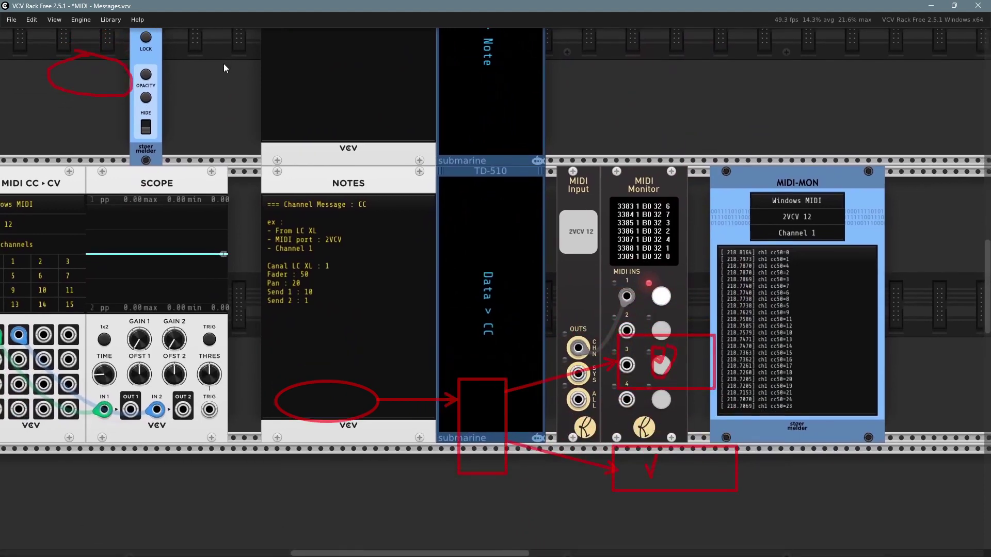
{"action": "mouse_move", "coordinate": [395, 502]}
{"action": "left_mouse_down"}
{"action": "mouse_move", "coordinate": [320, 419]}
{"action": "mouse_move", "coordinate": [339, 422]}
{"action": "left_mouse_up"}
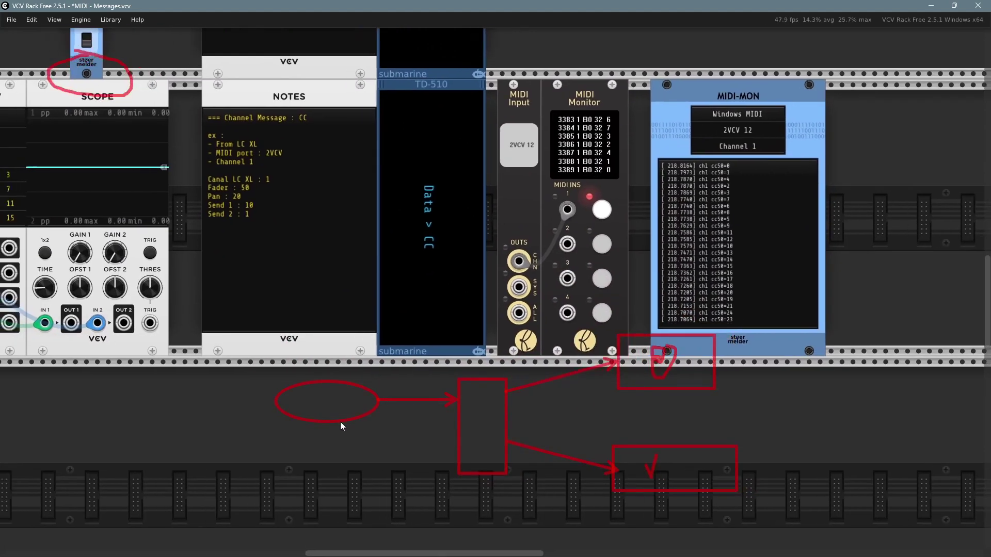
{"action": "mouse_move", "coordinate": [279, 242]}
{"action": "left_mouse_down"}
{"action": "mouse_move", "coordinate": [593, 268]}
{"action": "mouse_move", "coordinate": [482, 287]}
{"action": "left_mouse_up"}
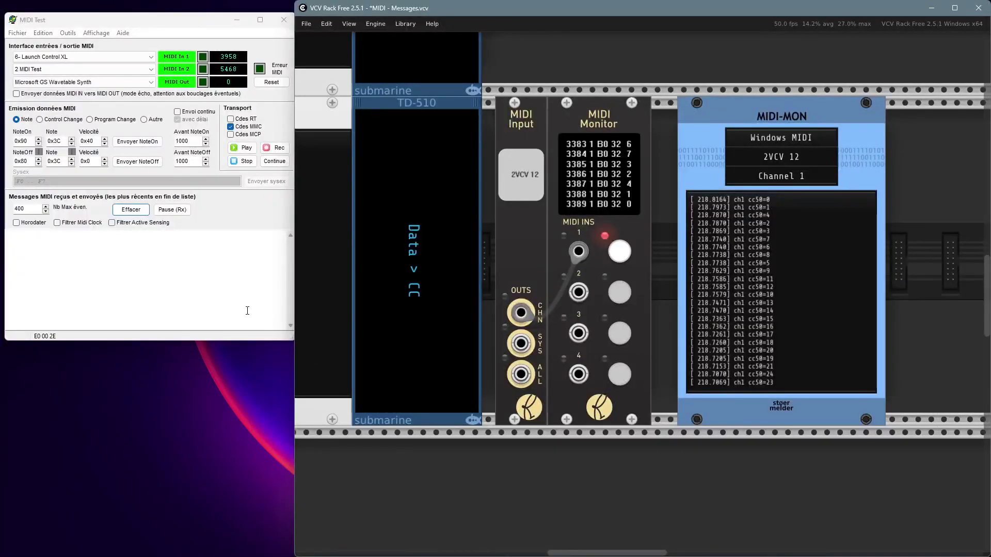
Step: Switch to MIDI Test and set its first MIDI input to Arturia KeyStep 32
{"action": "left_click_drag", "start_coordinate": [168, 27], "coordinate": [170, 75]}
{"action": "left_click", "coordinate": [105, 106]}
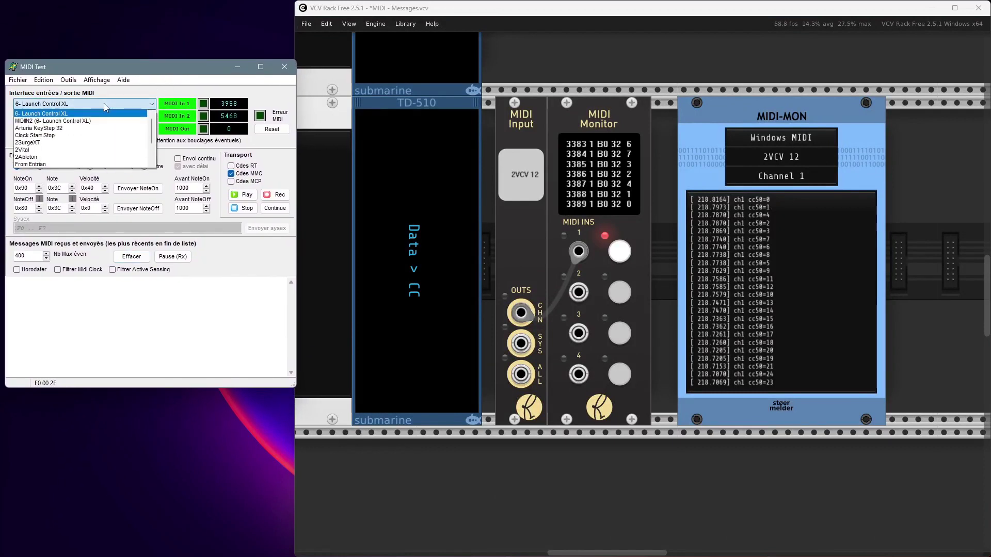
{"action": "left_click", "coordinate": [64, 129]}
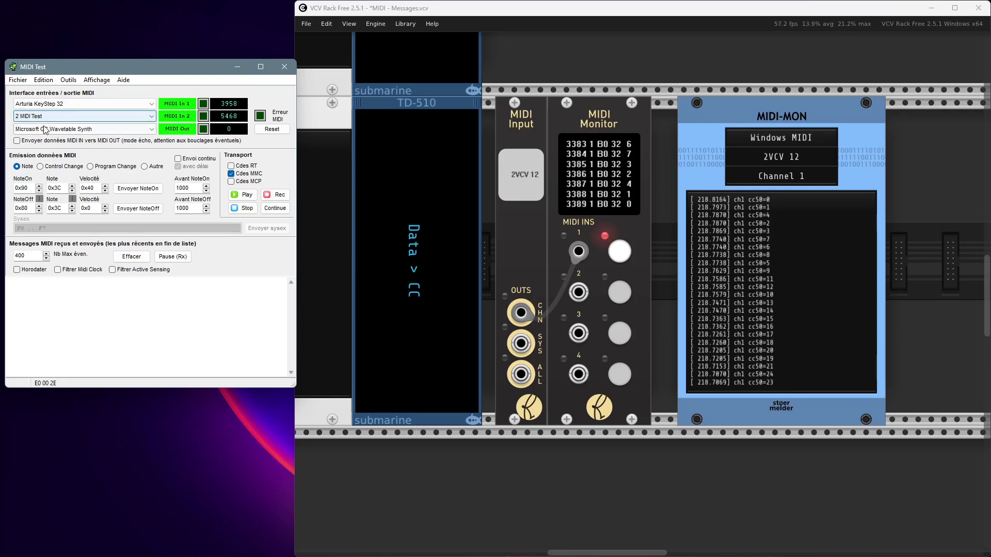
Step: Examine the received Control Change messages in MIDI Test, highlighting the status byte, controller number and input port
{"action": "left_click", "coordinate": [609, 478]}
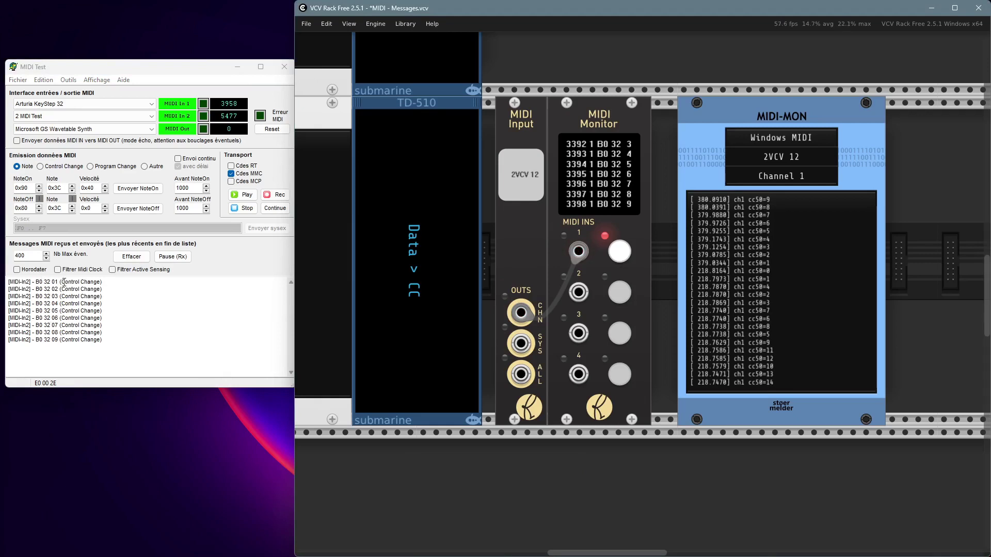
{"action": "left_click", "coordinate": [63, 281]}
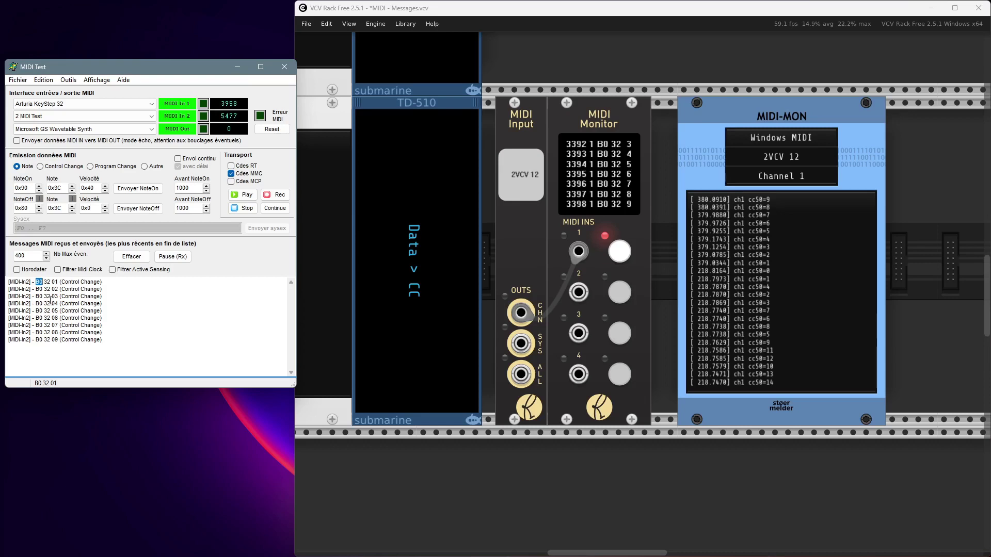
{"action": "left_click", "coordinate": [44, 282]}
{"action": "double_click", "coordinate": [46, 282]}
{"action": "mouse_move", "coordinate": [51, 340]}
{"action": "left_mouse_down"}
{"action": "mouse_move", "coordinate": [72, 340]}
{"action": "mouse_move", "coordinate": [56, 355]}
{"action": "left_mouse_up"}
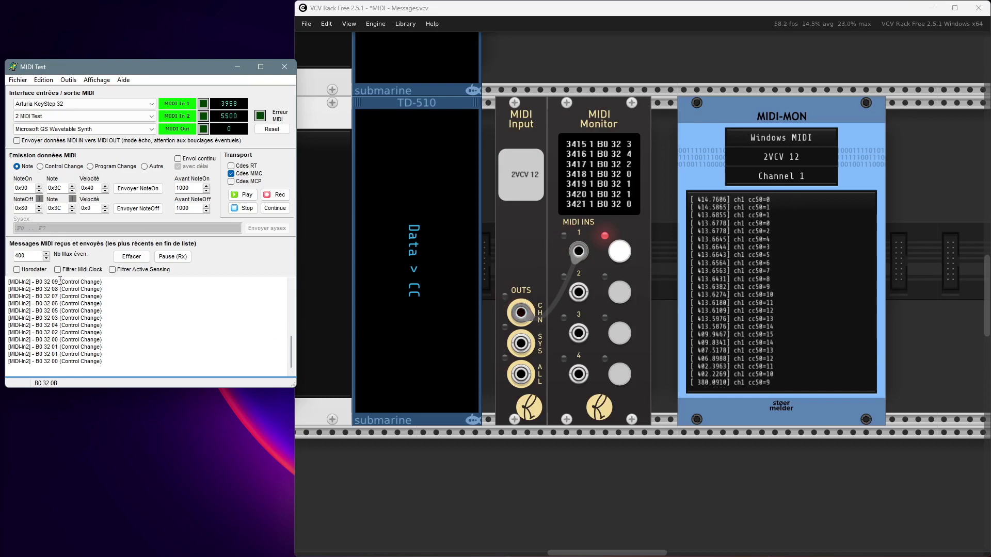
{"action": "left_click_drag", "start_coordinate": [60, 283], "coordinate": [97, 283]}
{"action": "left_click_drag", "start_coordinate": [9, 282], "coordinate": [31, 281]}
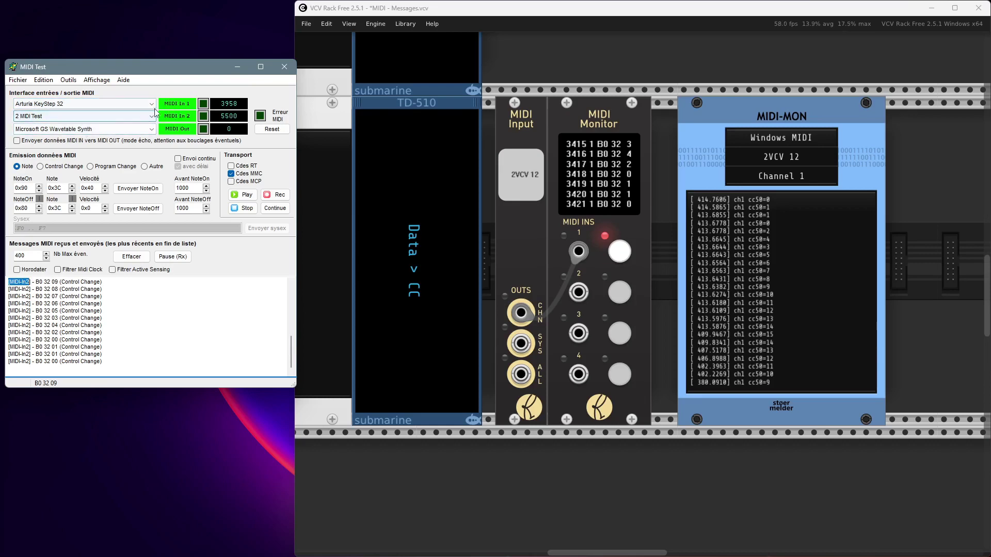
Step: Highlight the input port and Note On label of a received KeyStep message, and clear the message list
{"action": "left_click", "coordinate": [120, 325]}
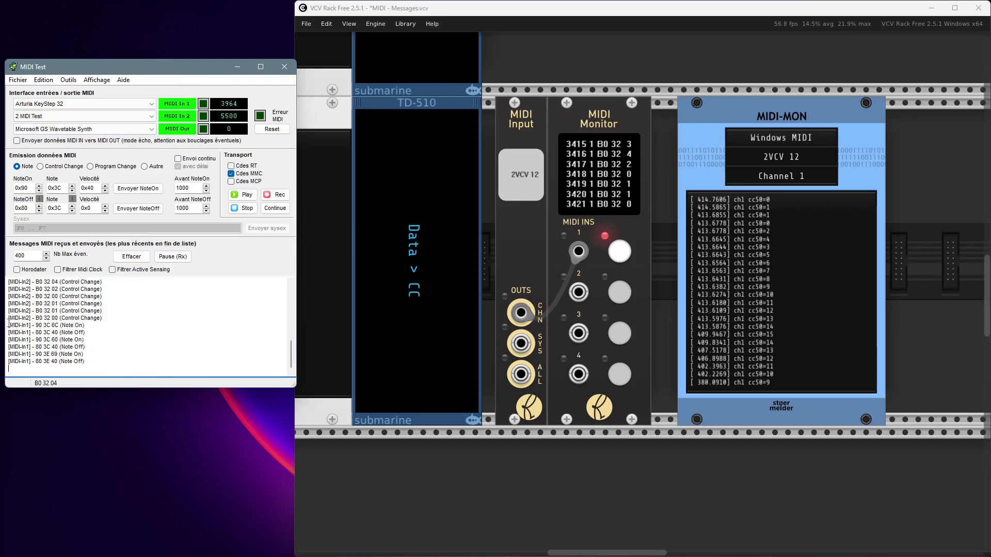
{"action": "left_click_drag", "start_coordinate": [10, 325], "coordinate": [27, 322]}
{"action": "left_click_drag", "start_coordinate": [61, 325], "coordinate": [81, 325]}
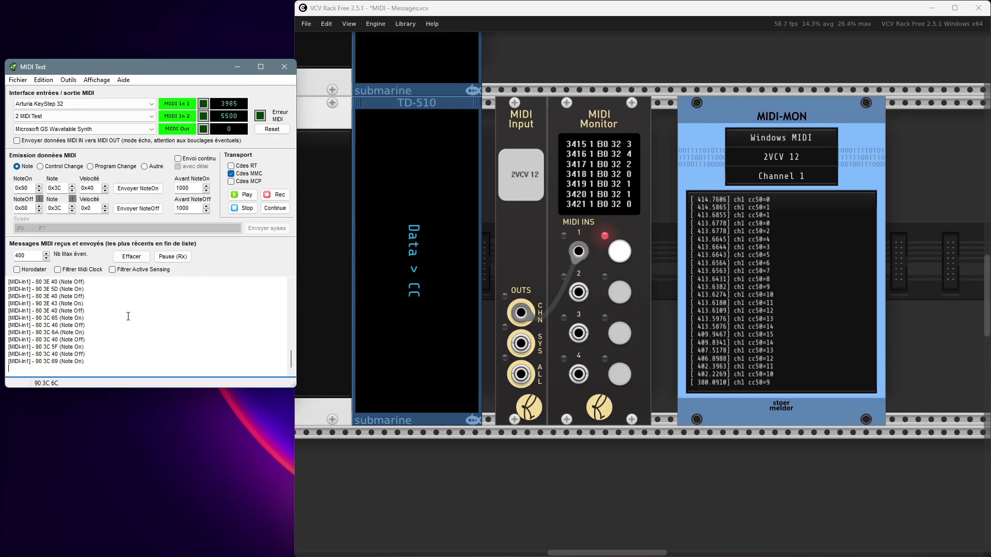
{"action": "left_click", "coordinate": [130, 256]}
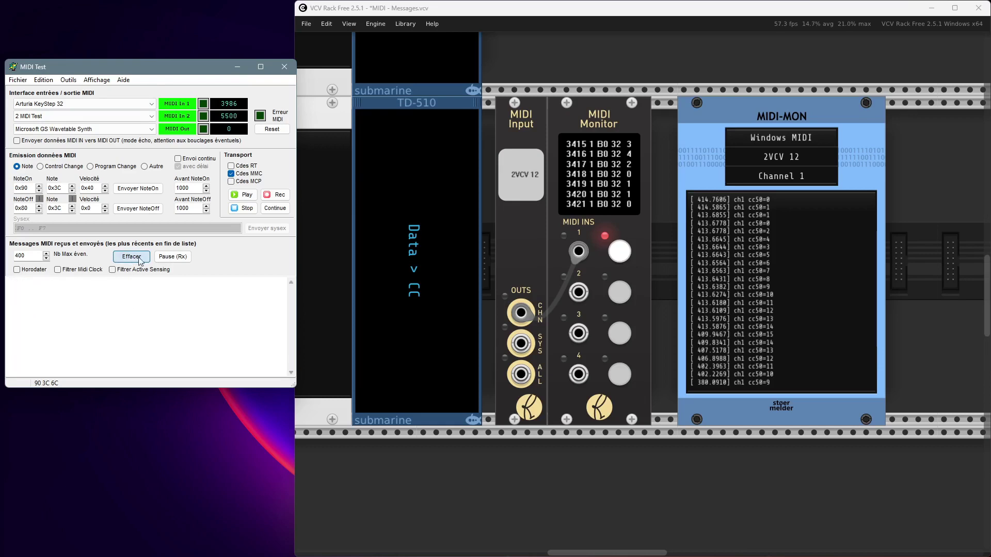
Step: Return to VCV Rack and view the plugin information of the MIDI CC > CV module
{"action": "left_click", "coordinate": [485, 492]}
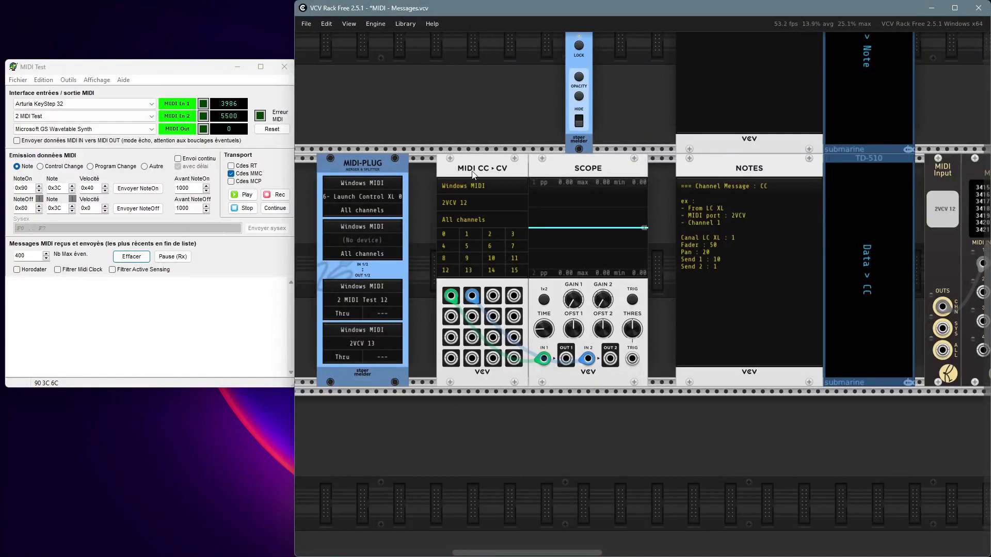
{"action": "scroll", "coordinate": [472, 176], "scroll_direction": "up", "scroll_amount": 3}
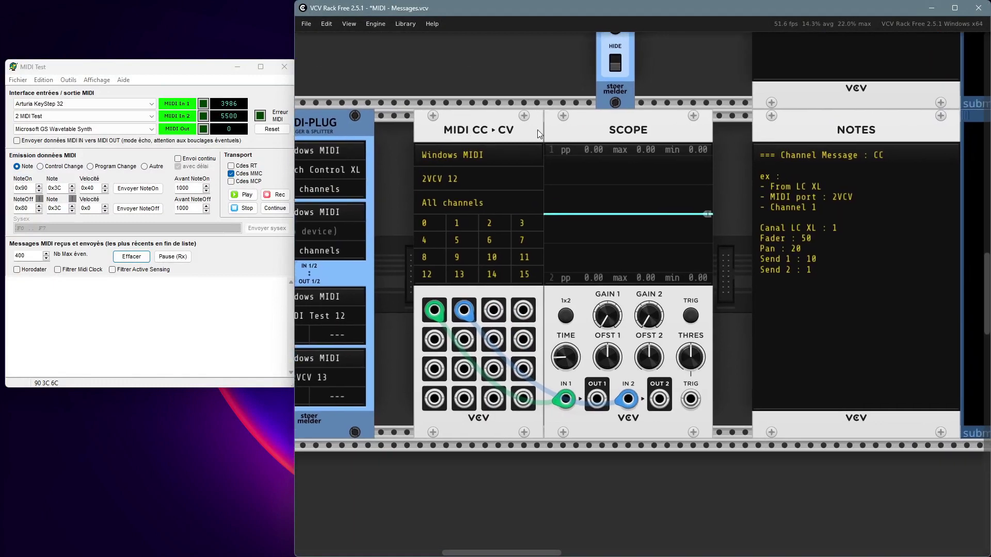
{"action": "right_click", "coordinate": [472, 130]}
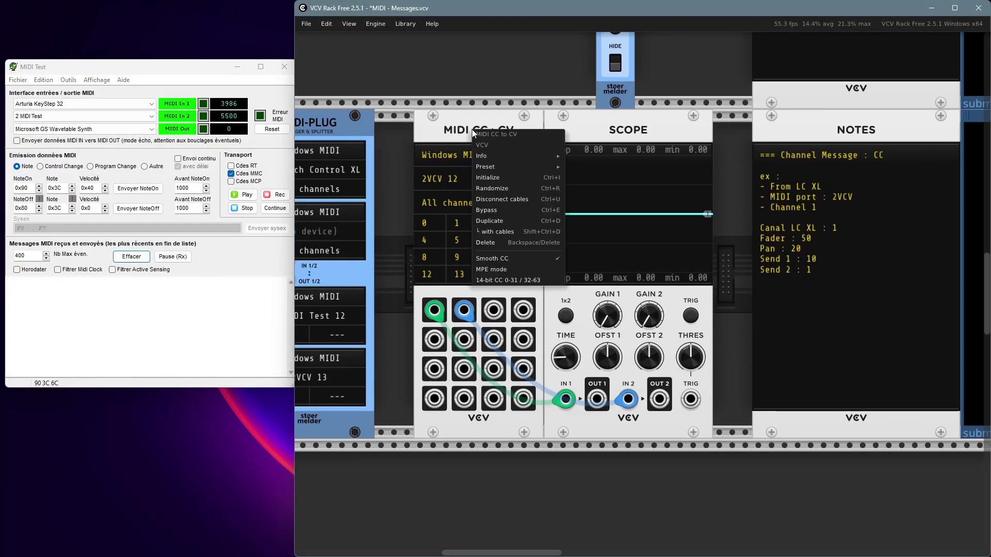
{"action": "mouse_move", "coordinate": [483, 154]}
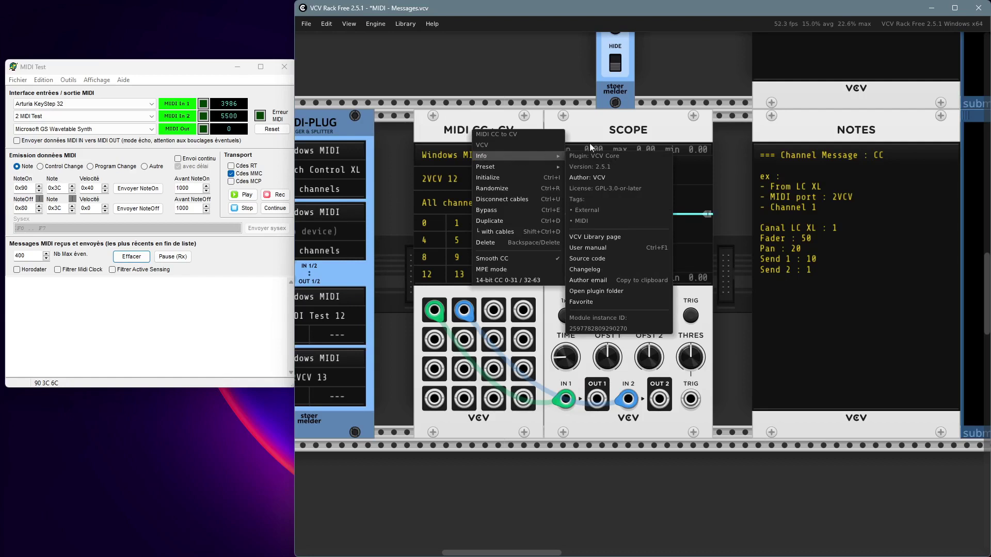
{"action": "left_click", "coordinate": [456, 81]}
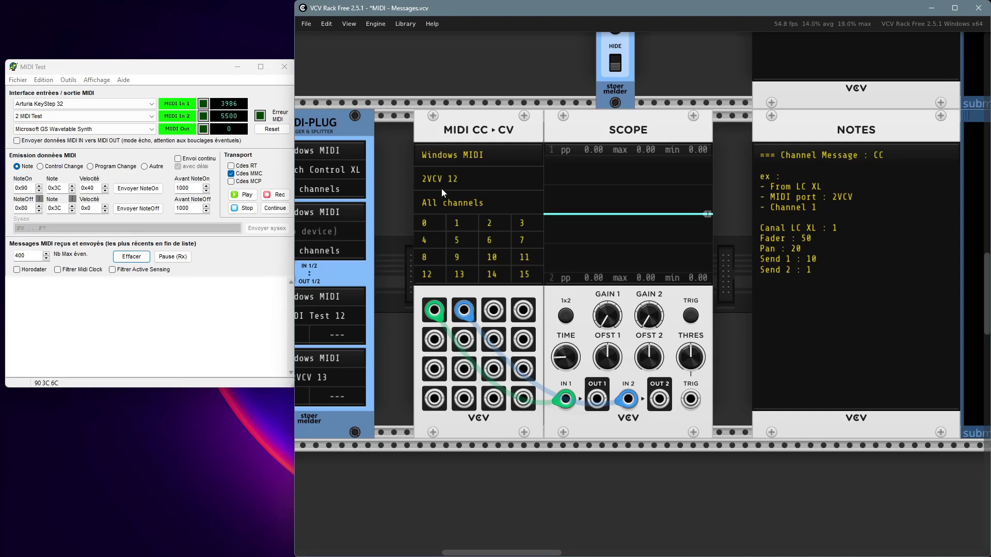
Step: Check the MIDI device choices of the MIDI CC > CV module and set its channel to Channel 1
{"action": "left_click", "coordinate": [456, 179]}
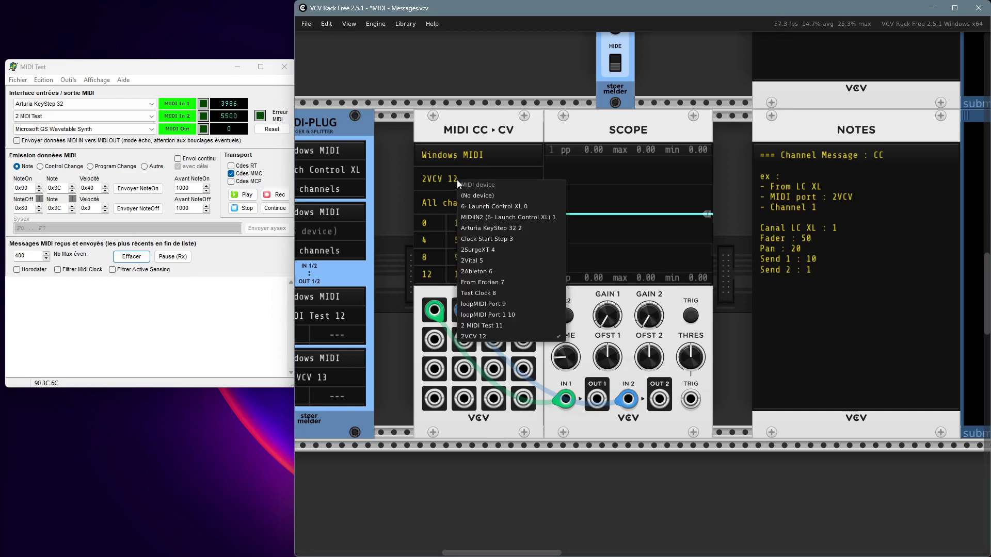
{"action": "left_click", "coordinate": [445, 177]}
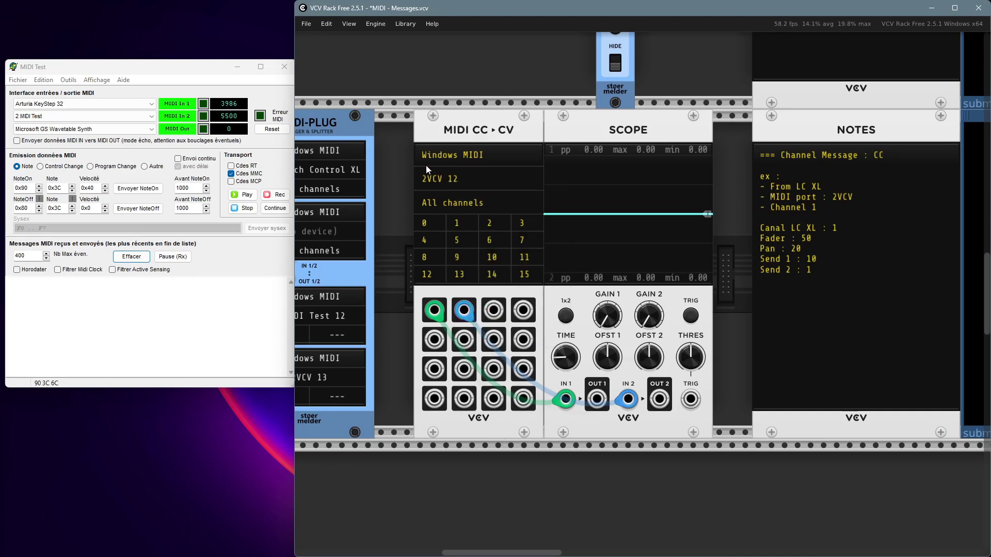
{"action": "left_click", "coordinate": [475, 202]}
{"action": "left_click", "coordinate": [495, 227]}
Step: Examine the MIDI-MON message log and the MIDI CC > CV cables feeding the Scope inputs
{"action": "left_click_drag", "start_coordinate": [888, 299], "coordinate": [315, 326]}
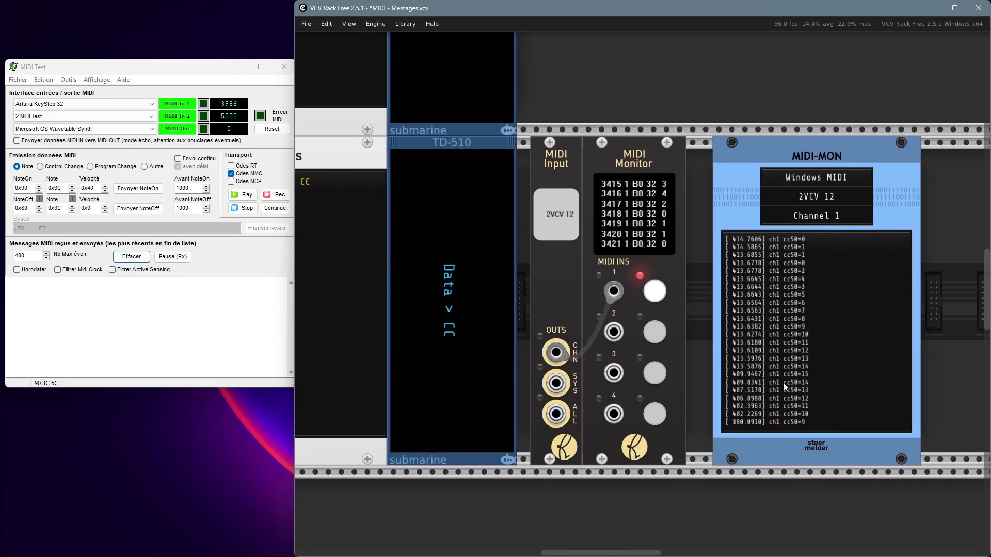
{"action": "left_click_drag", "start_coordinate": [386, 358], "coordinate": [780, 342]}
{"action": "left_click_drag", "start_coordinate": [450, 299], "coordinate": [678, 335]}
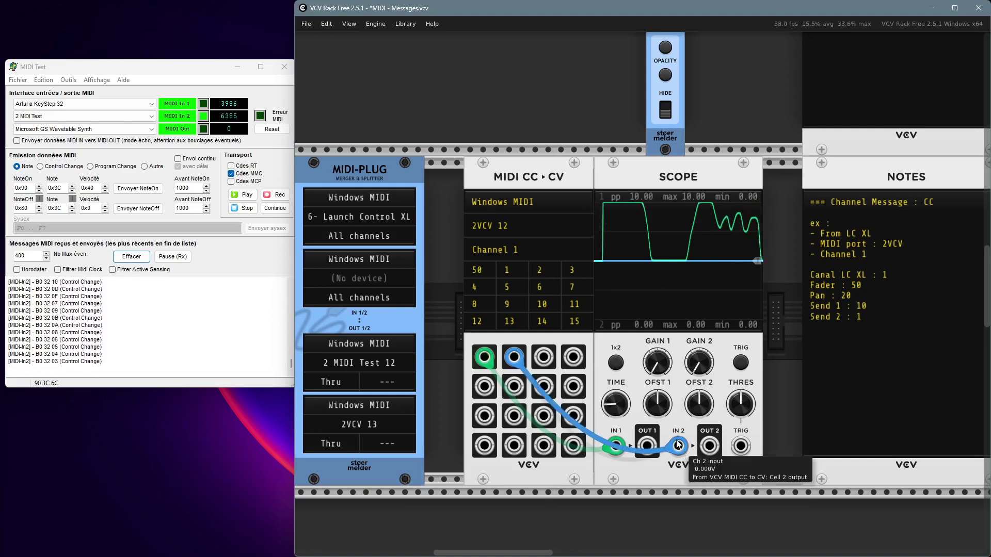
Step: Reassign the first MIDI CC > CV cell to controller 50 and map the second cell to controller 20
{"action": "left_click", "coordinate": [479, 271]}
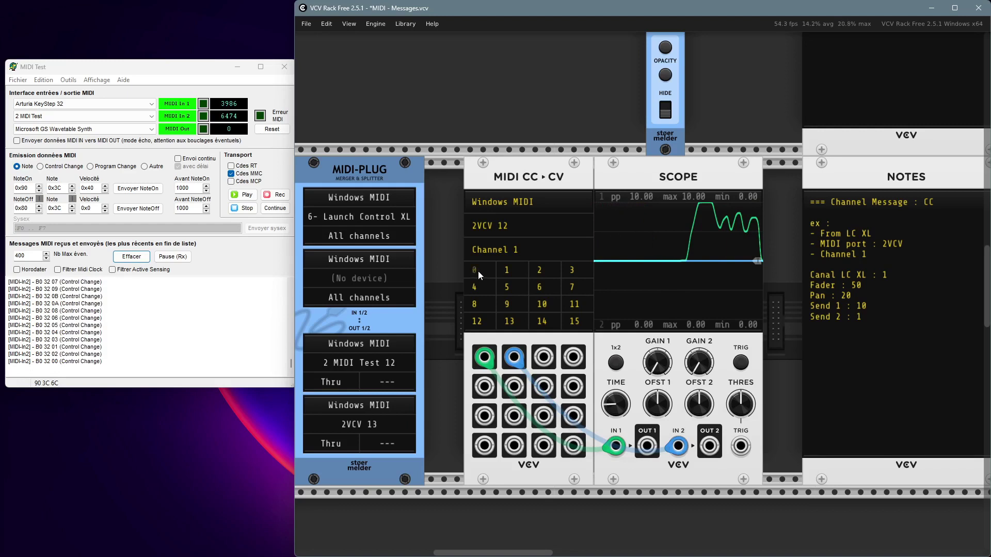
{"action": "left_click", "coordinate": [497, 179]}
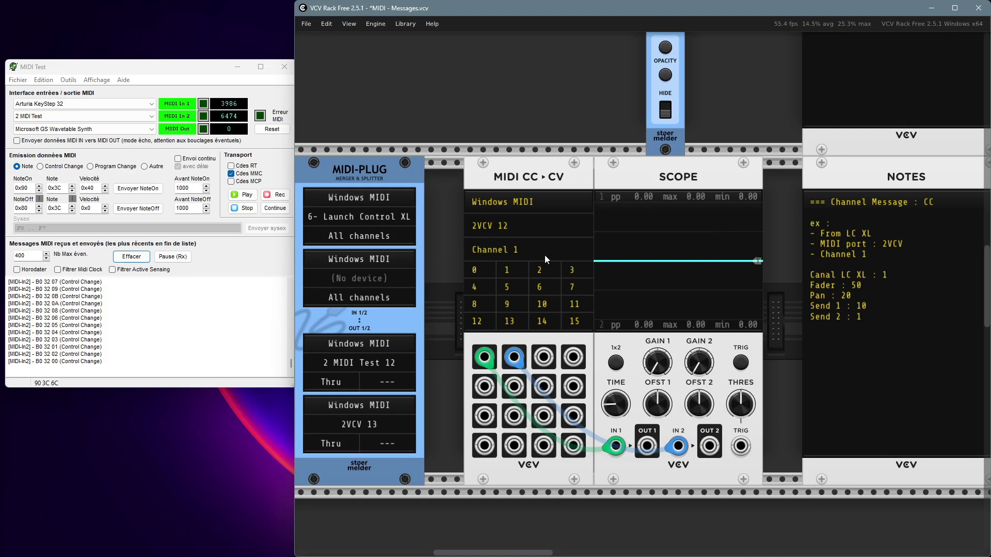
{"action": "left_click", "coordinate": [476, 270]}
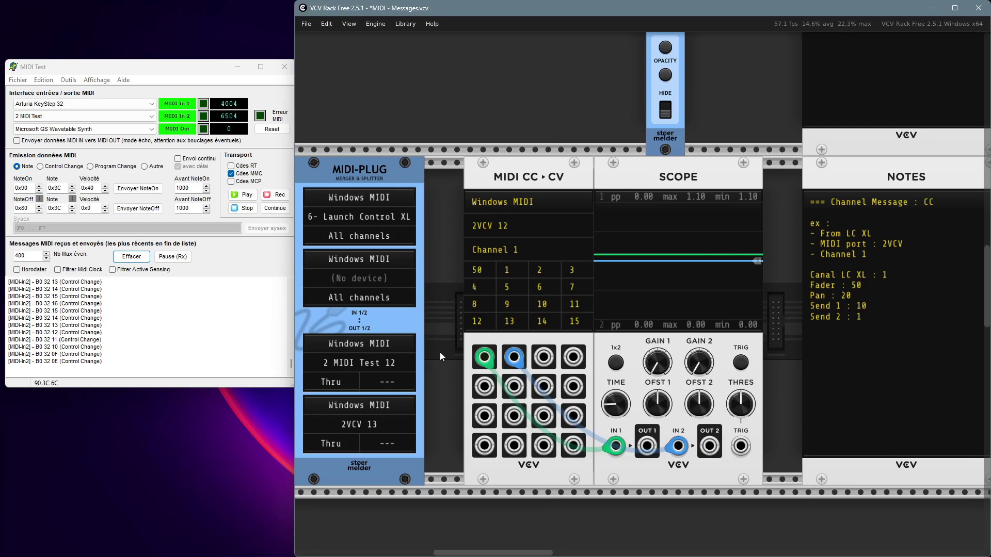
{"action": "scroll", "coordinate": [439, 351], "scroll_direction": "down", "scroll_amount": 1}
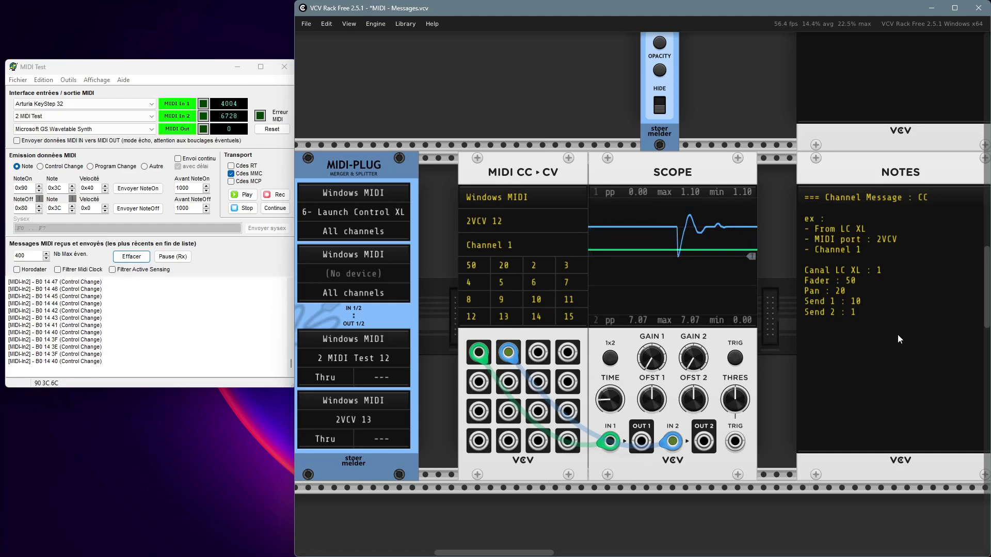
Step: Examine the controller 20 messages logged in the MIDI Monitor and MIDI-MON modules
{"action": "scroll", "coordinate": [785, 336], "scroll_direction": "down", "scroll_amount": 2}
{"action": "left_click_drag", "start_coordinate": [887, 491], "coordinate": [355, 457]}
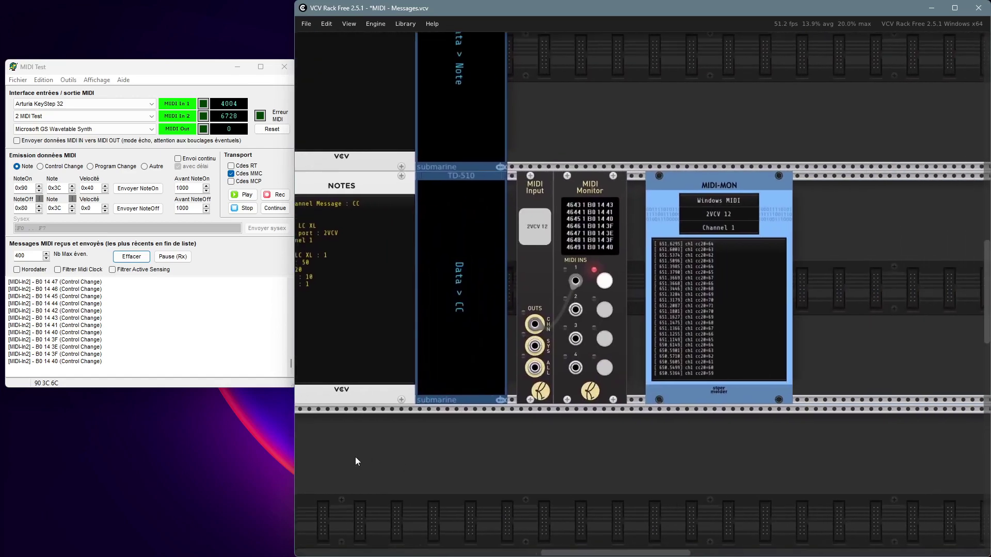
{"action": "scroll", "coordinate": [639, 270], "scroll_direction": "up", "scroll_amount": 3}
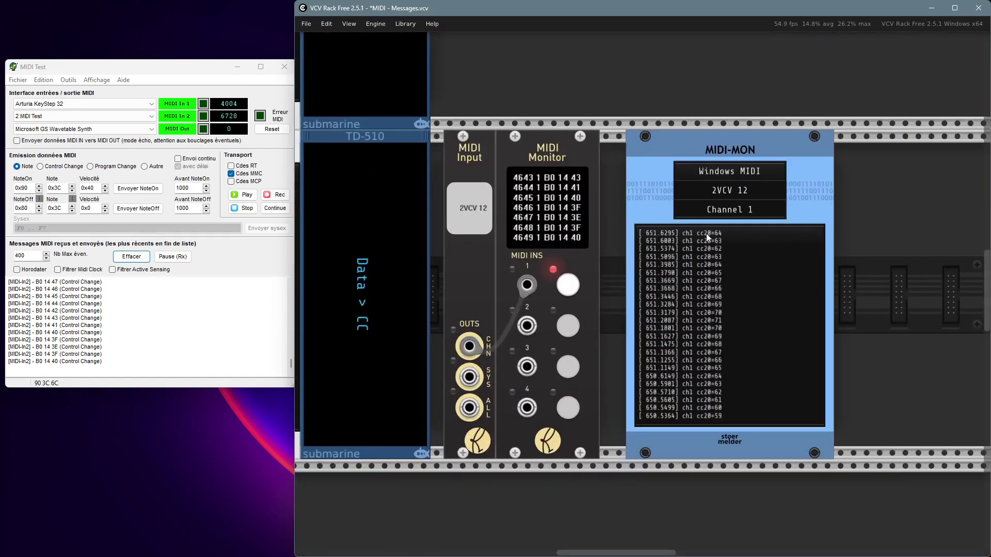
Step: Examine how the Launch Control XL controller movements appear on the Scope next to the MIDI CC > CV module
{"action": "left_click_drag", "start_coordinate": [393, 503], "coordinate": [967, 493]}
{"action": "scroll", "coordinate": [706, 316], "scroll_direction": "up", "scroll_amount": 1}
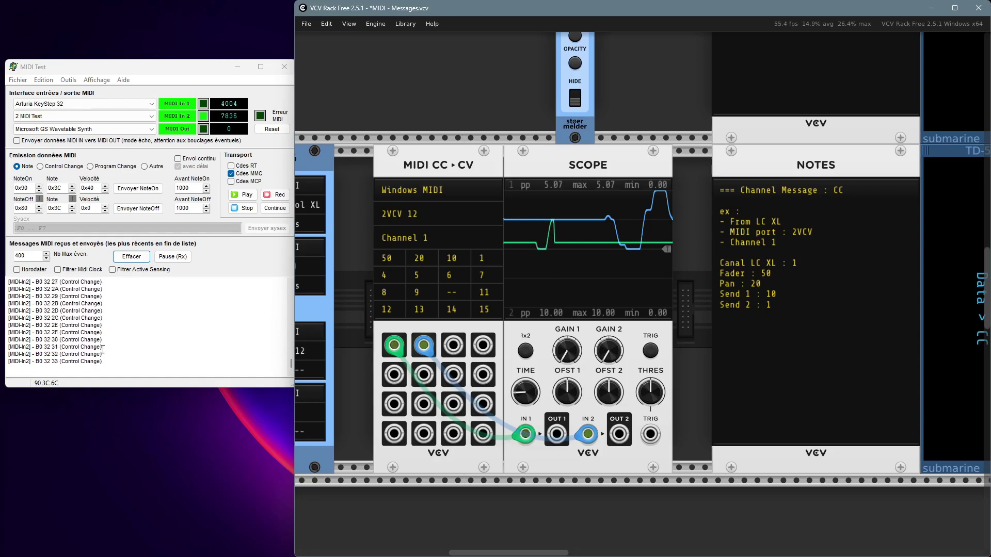
{"action": "scroll", "coordinate": [611, 505], "scroll_direction": "down", "scroll_amount": 2}
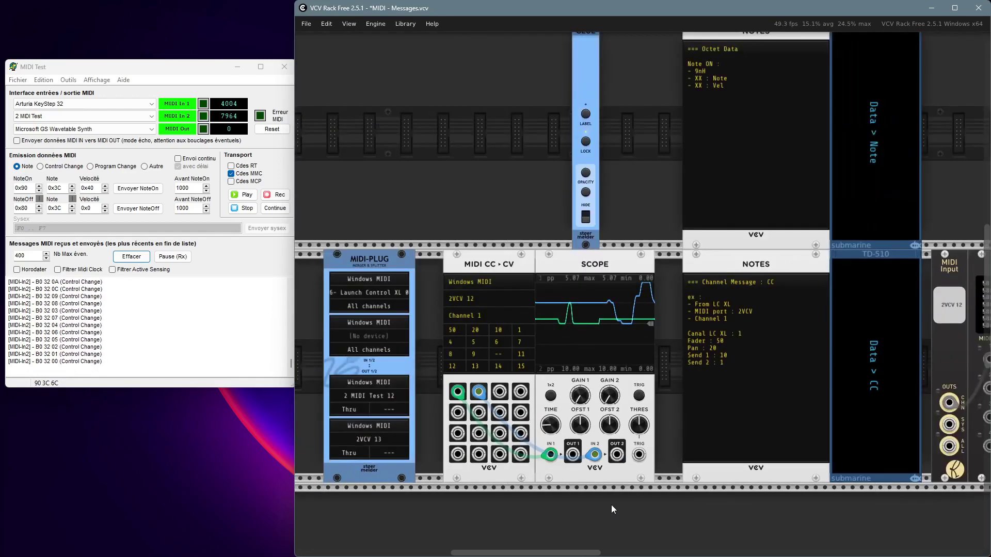
{"action": "left_click_drag", "start_coordinate": [608, 499], "coordinate": [599, 442]}
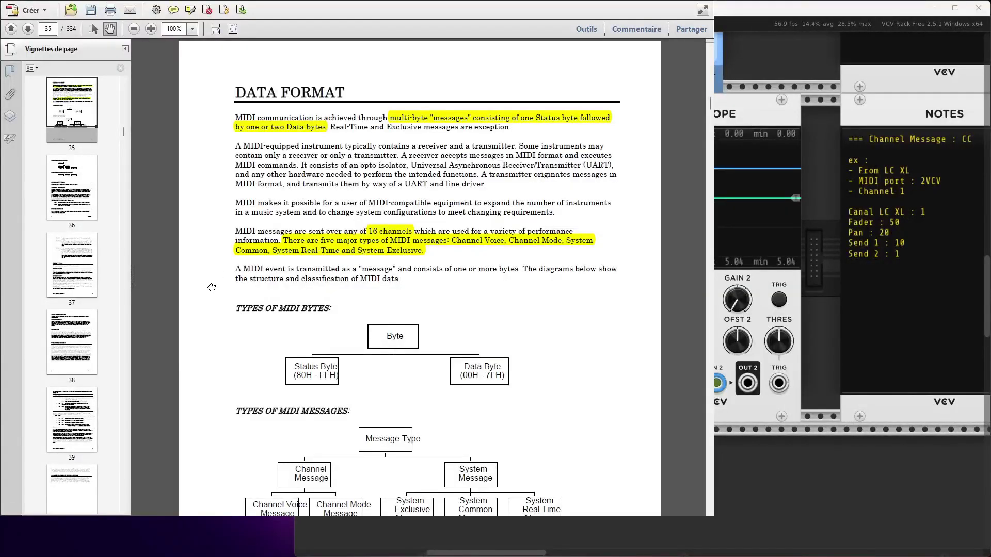
Step: Read the Data Format pages of the MIDI 1.0 Detailed Specification PDF on byte types, message types and message structure
{"action": "scroll", "coordinate": [211, 287], "scroll_direction": "down", "scroll_amount": 5}
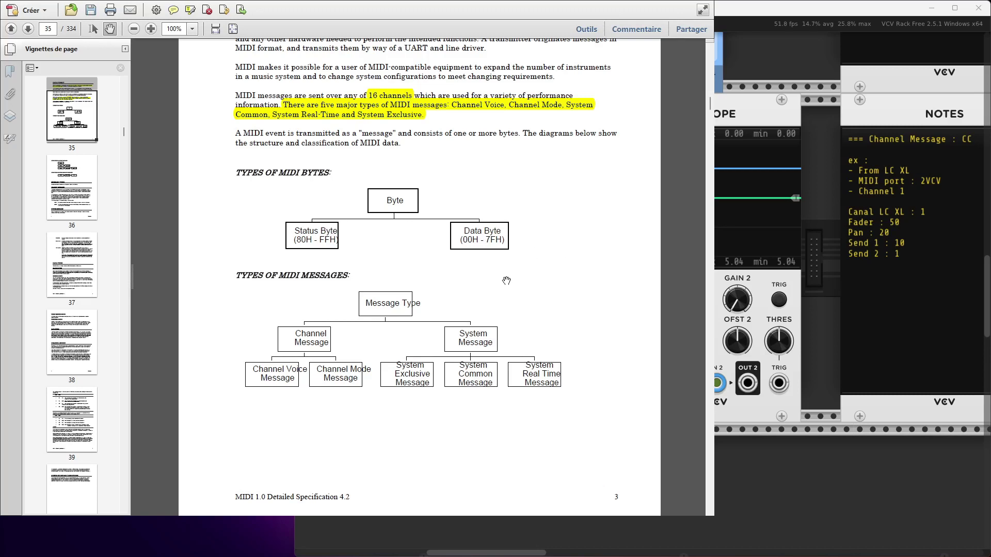
{"action": "left_click_drag", "start_coordinate": [483, 291], "coordinate": [476, 219]}
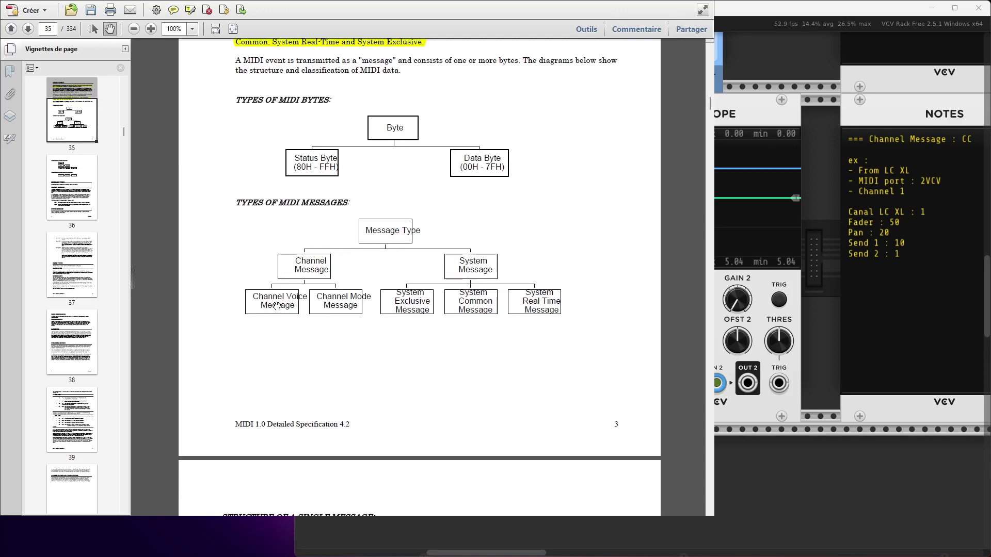
{"action": "left_click_drag", "start_coordinate": [277, 305], "coordinate": [264, 254]}
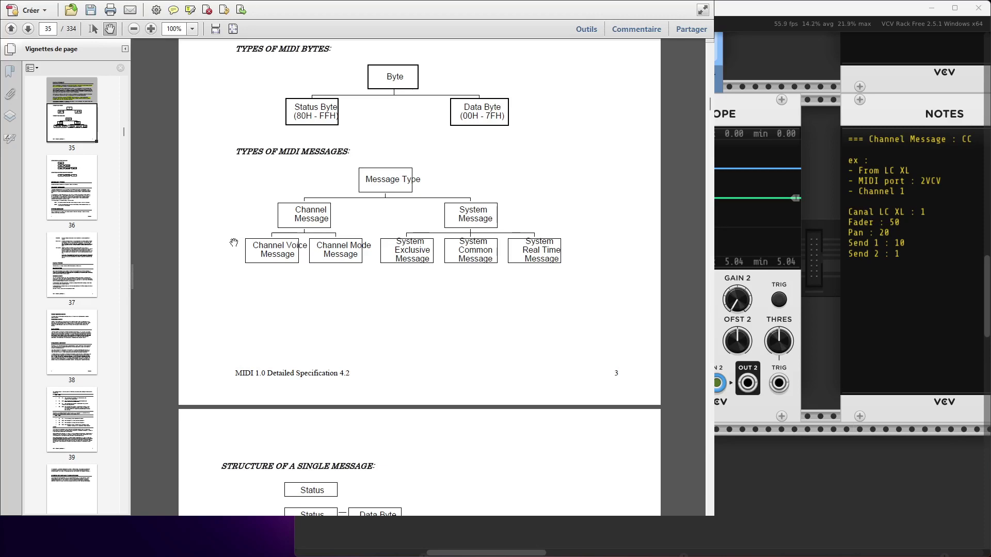
{"action": "left_click_drag", "start_coordinate": [371, 441], "coordinate": [378, 247]}
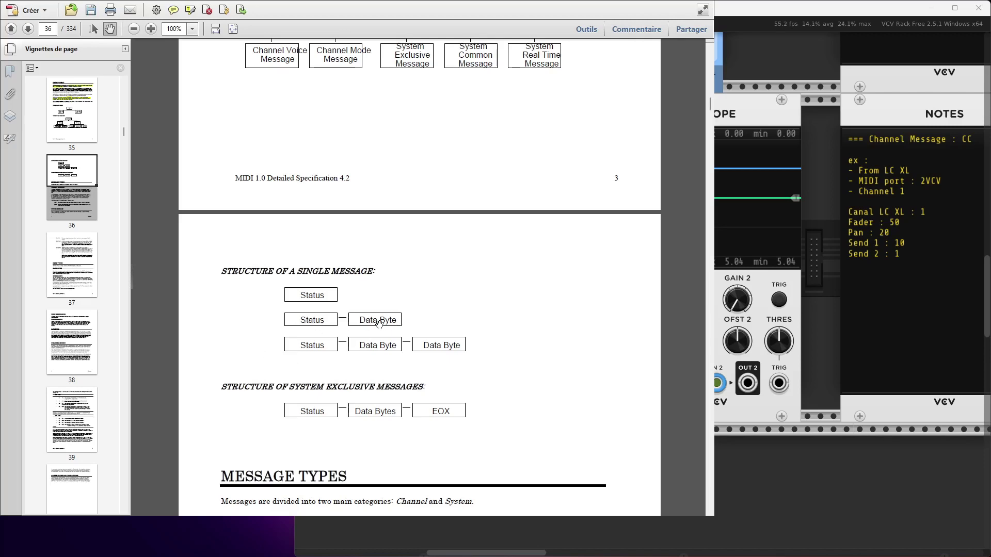
{"action": "scroll", "coordinate": [380, 298], "scroll_direction": "down", "scroll_amount": 2}
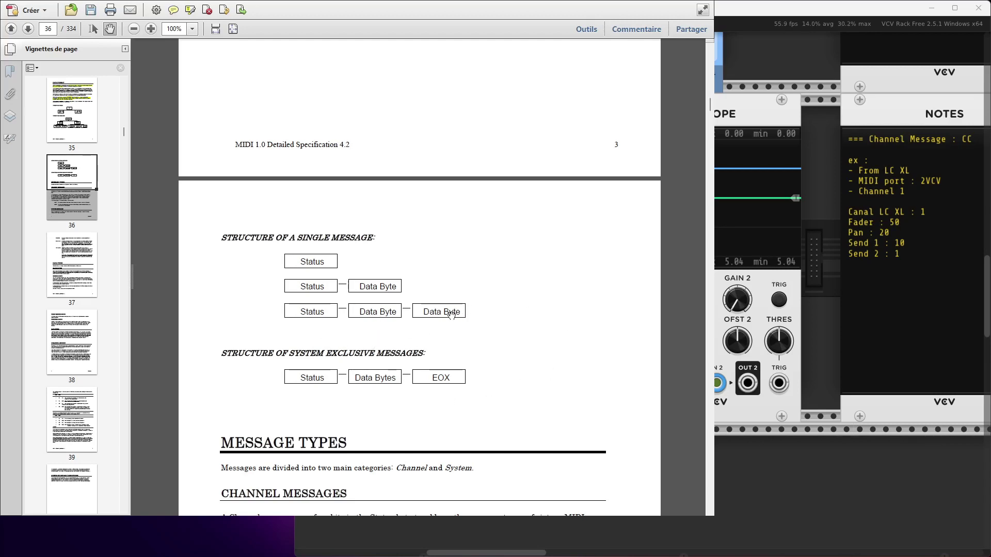
{"action": "scroll", "coordinate": [450, 314], "scroll_direction": "down", "scroll_amount": 15}
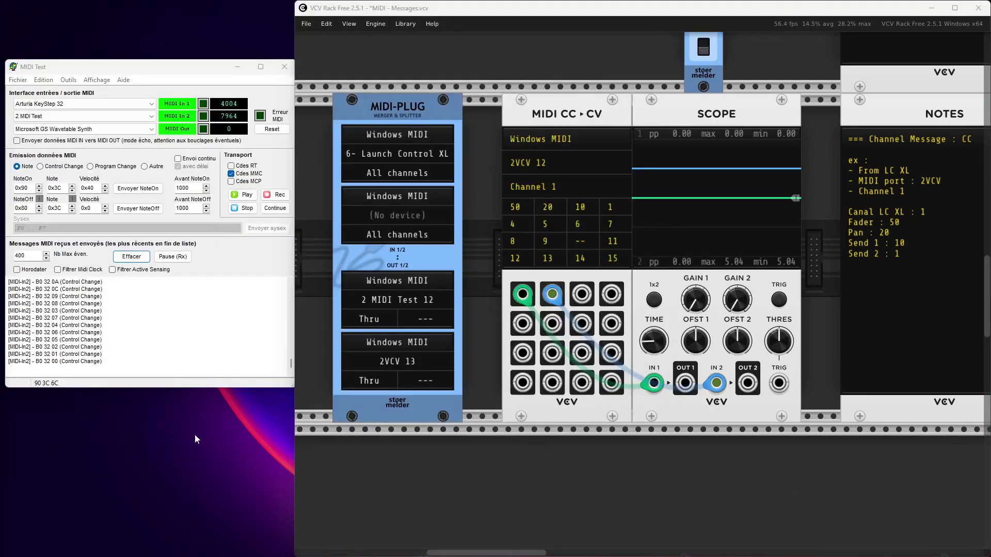
Step: Check the MIDI device choices of the second MIDI-PLUG output in VCV Rack, keeping 2VCV
{"action": "mouse_move", "coordinate": [291, 328]}
{"action": "left_mouse_down"}
{"action": "mouse_move", "coordinate": [282, 329]}
{"action": "mouse_move", "coordinate": [296, 329]}
{"action": "left_mouse_up"}
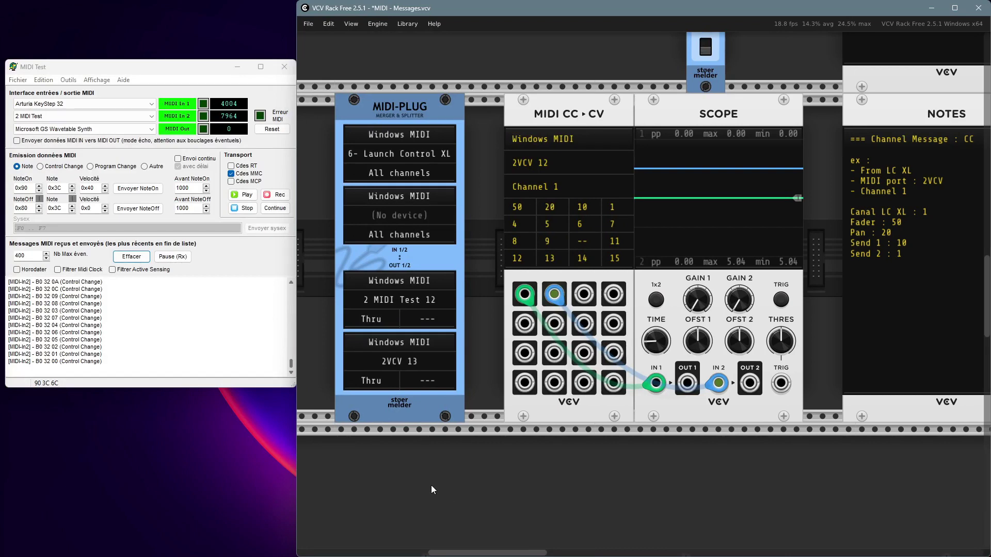
{"action": "mouse_move", "coordinate": [431, 485]}
{"action": "left_mouse_down"}
{"action": "mouse_move", "coordinate": [435, 463]}
{"action": "mouse_move", "coordinate": [422, 498]}
{"action": "left_mouse_up"}
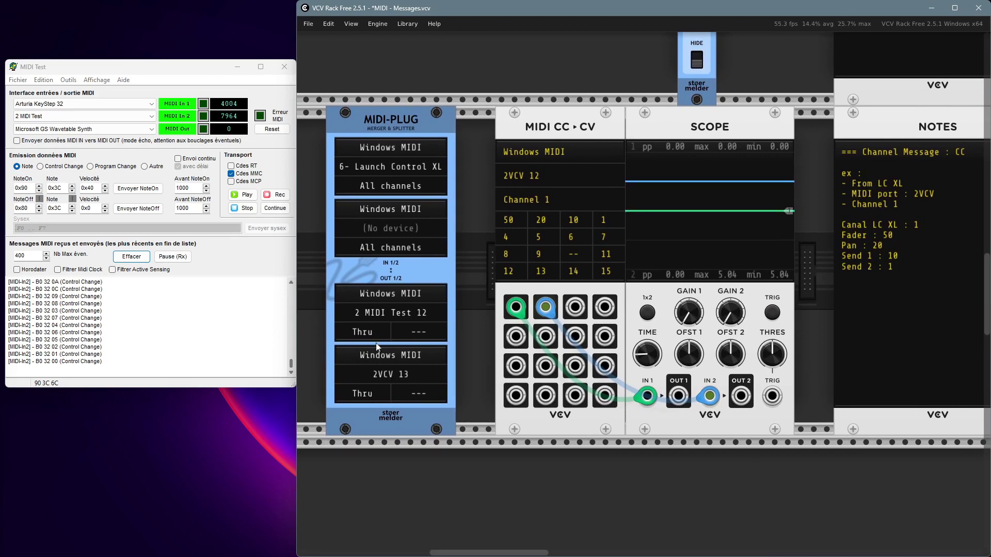
{"action": "left_click", "coordinate": [389, 377]}
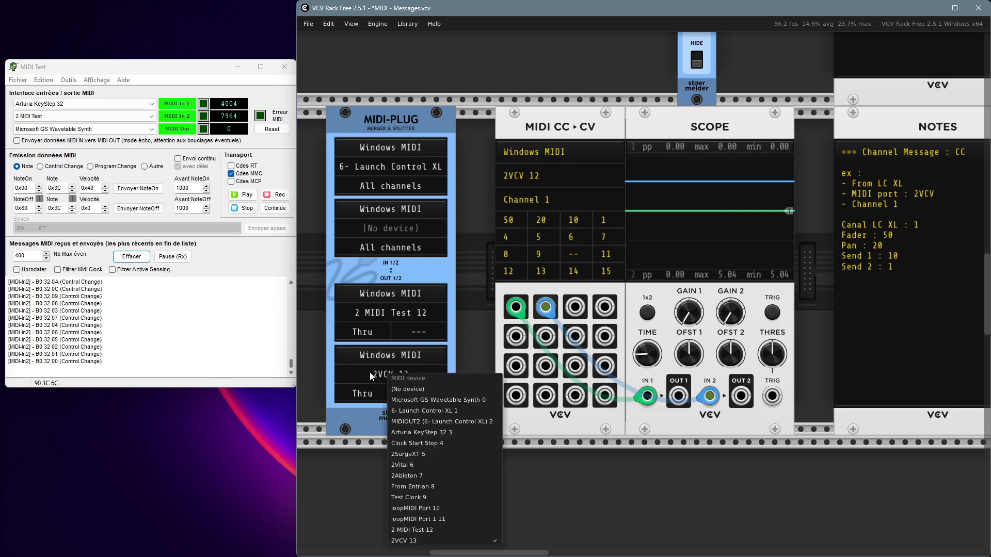
{"action": "left_click", "coordinate": [370, 373]}
Step: Set the second MIDI-PLUG output to Channel 5 and check its channel mode choices, keeping Replace channel
{"action": "left_click", "coordinate": [370, 394]}
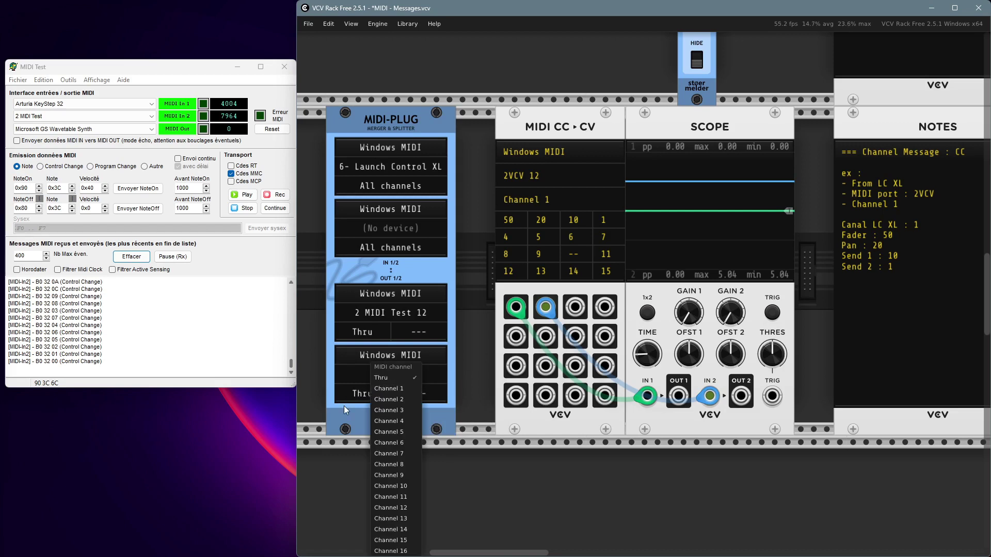
{"action": "left_click", "coordinate": [336, 488]}
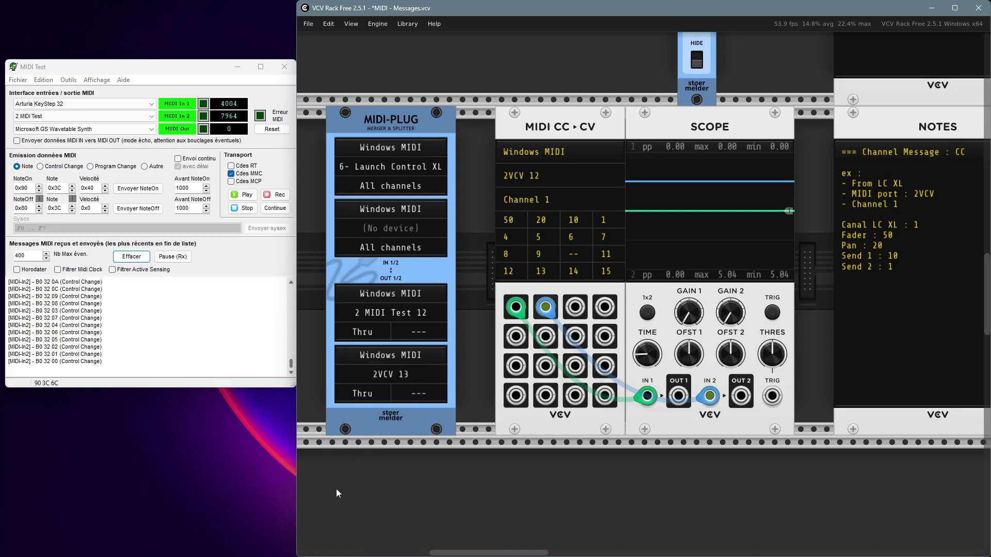
{"action": "left_click", "coordinate": [425, 393]}
{"action": "left_click", "coordinate": [369, 490]}
{"action": "left_click", "coordinate": [359, 395]}
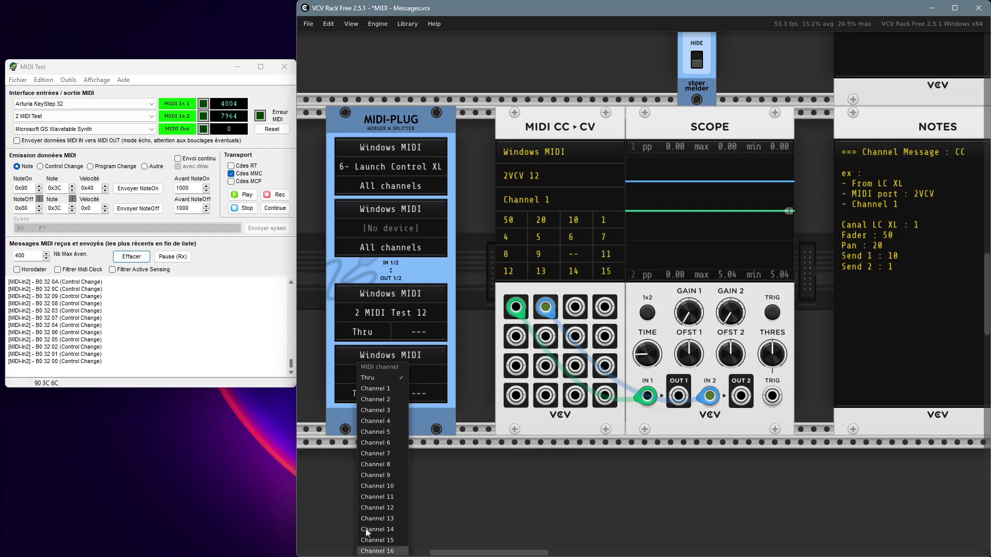
{"action": "left_click", "coordinate": [378, 432]}
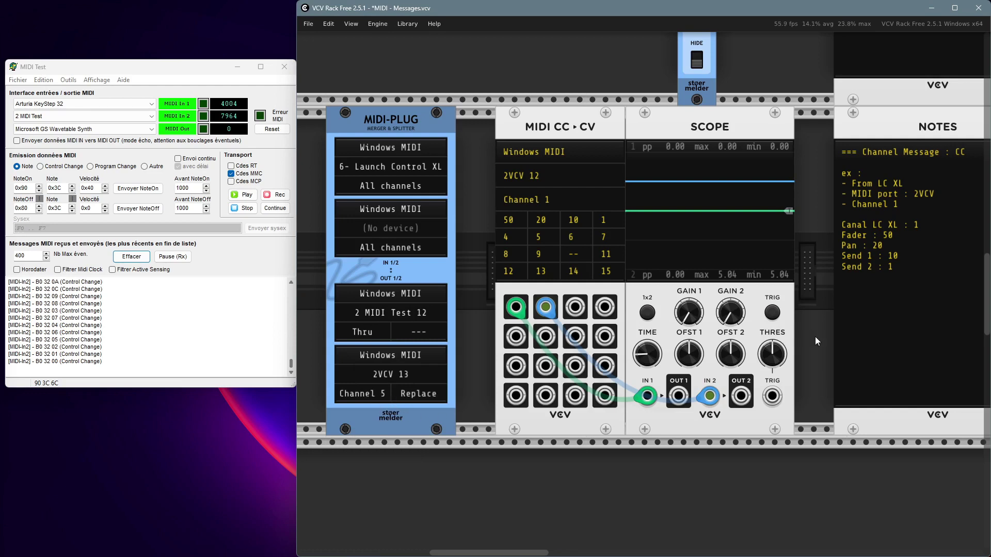
{"action": "left_click", "coordinate": [423, 396]}
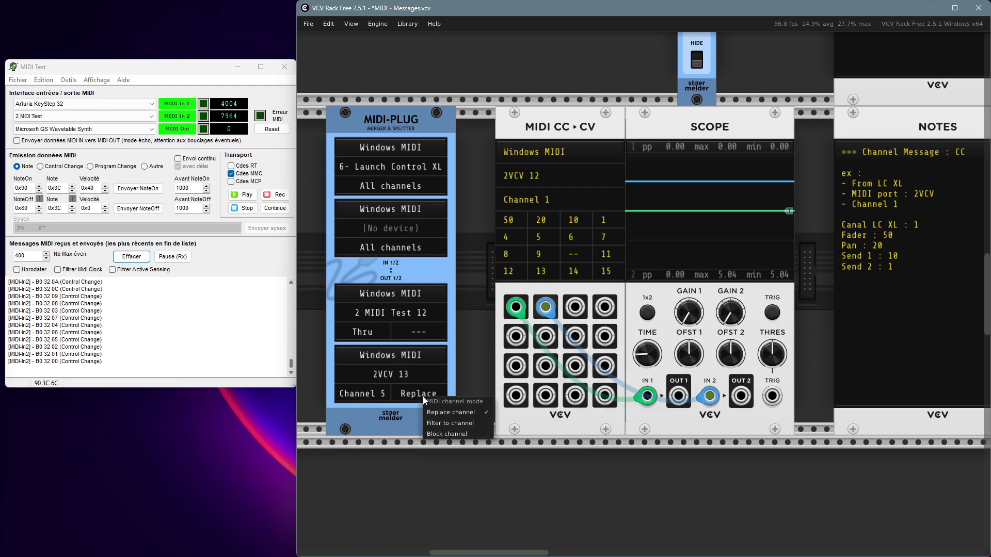
{"action": "left_click", "coordinate": [395, 493]}
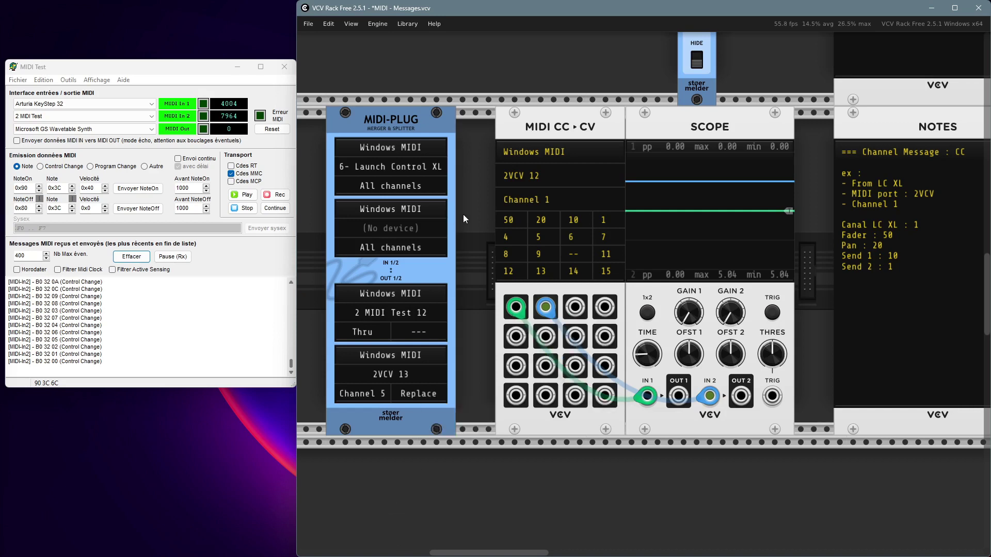
Step: Set the MIDI channel of the MIDI CC > CV module to Channel 5
{"action": "scroll", "coordinate": [474, 228], "scroll_direction": "up", "scroll_amount": 1}
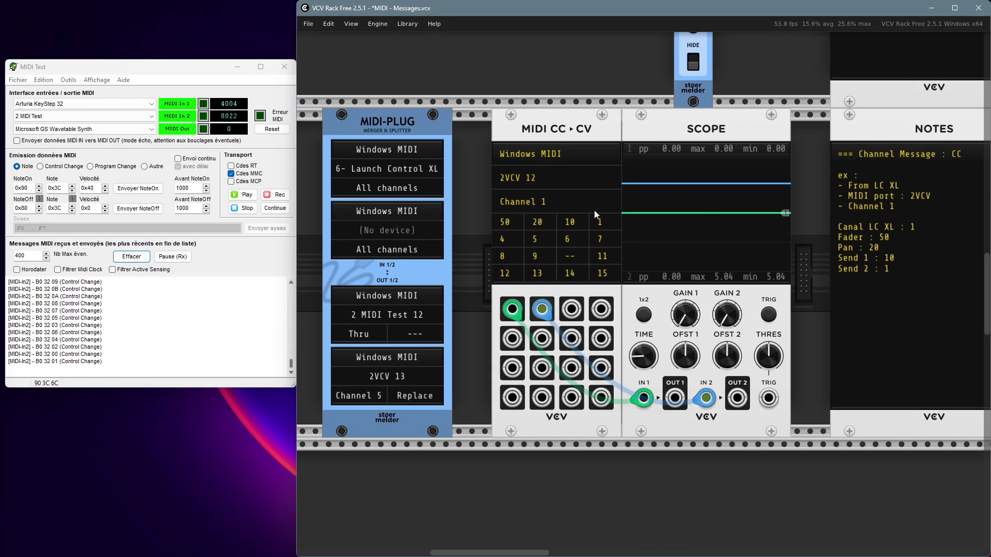
{"action": "left_click", "coordinate": [542, 203]}
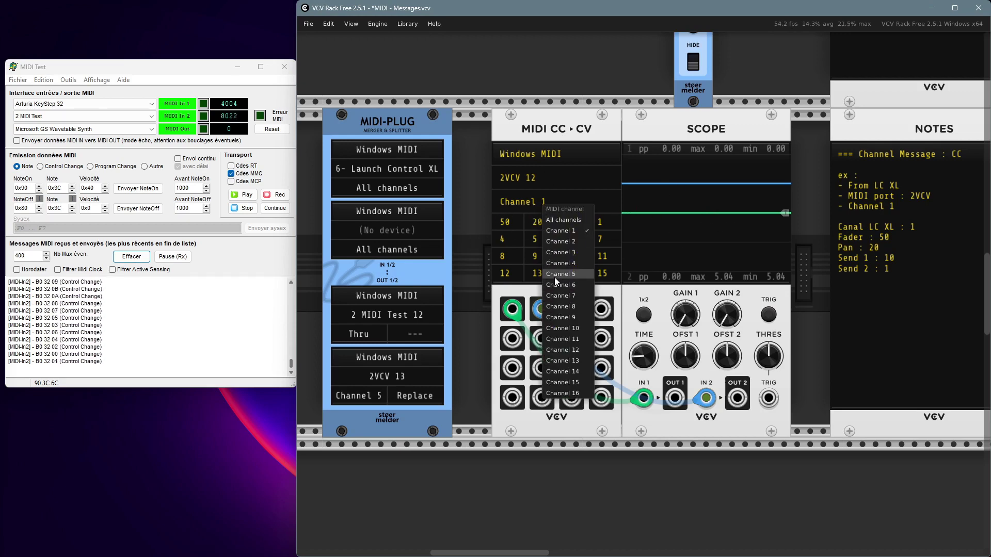
{"action": "left_click", "coordinate": [555, 275]}
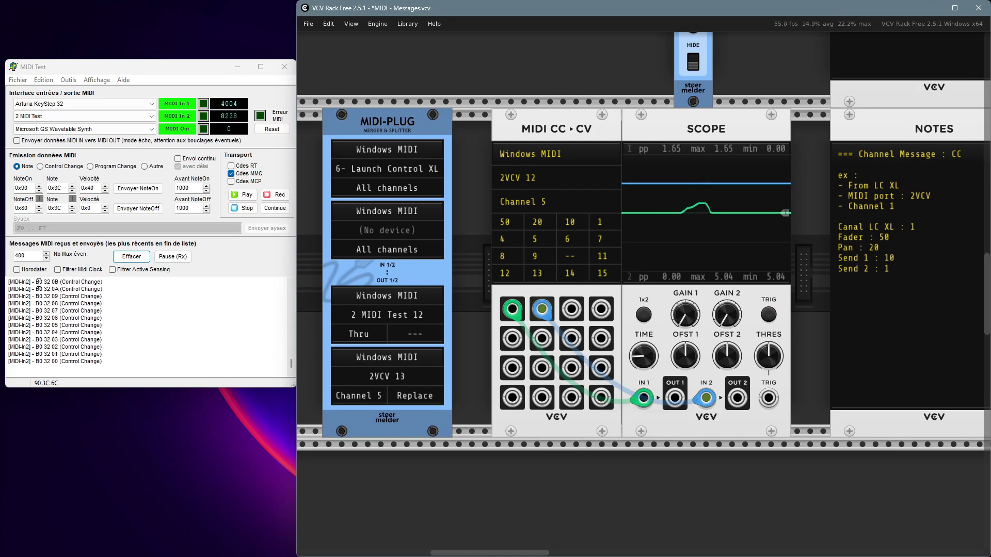
Step: Inspect the status byte of the B0 32 0B message in the MIDI Test log, then return to VCV Rack
{"action": "double_click", "coordinate": [38, 283]}
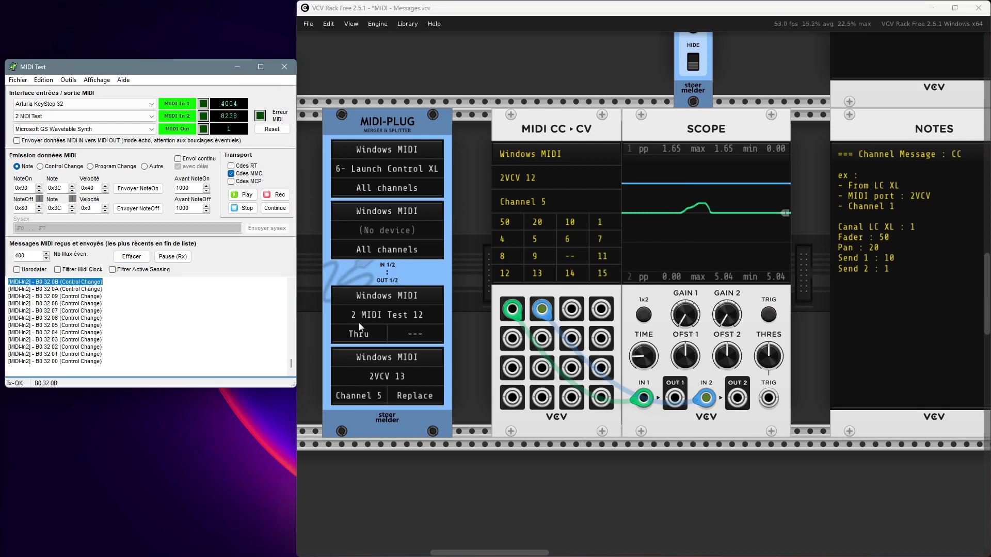
{"action": "left_click", "coordinate": [150, 282]}
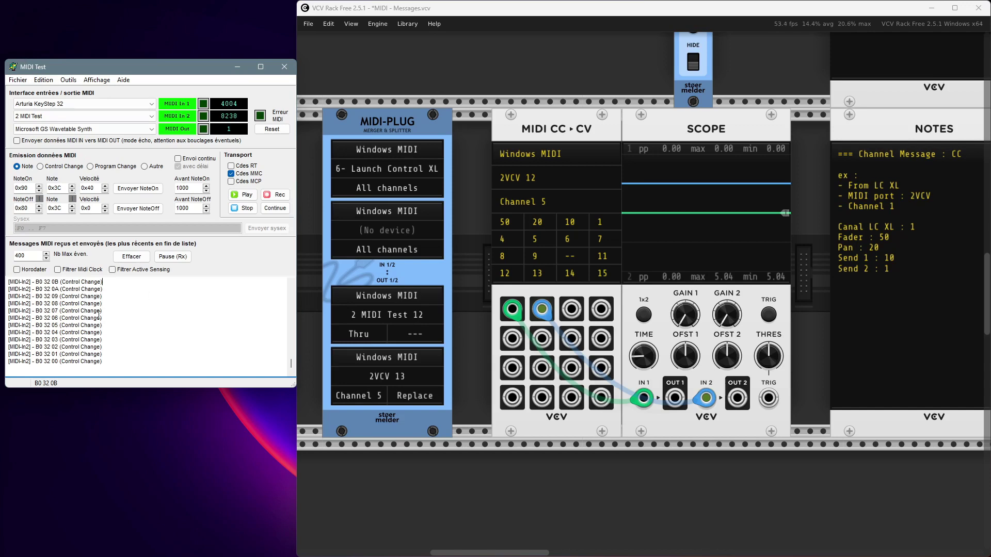
{"action": "double_click", "coordinate": [41, 282]}
{"action": "left_click", "coordinate": [103, 284]}
{"action": "left_click", "coordinate": [407, 485]}
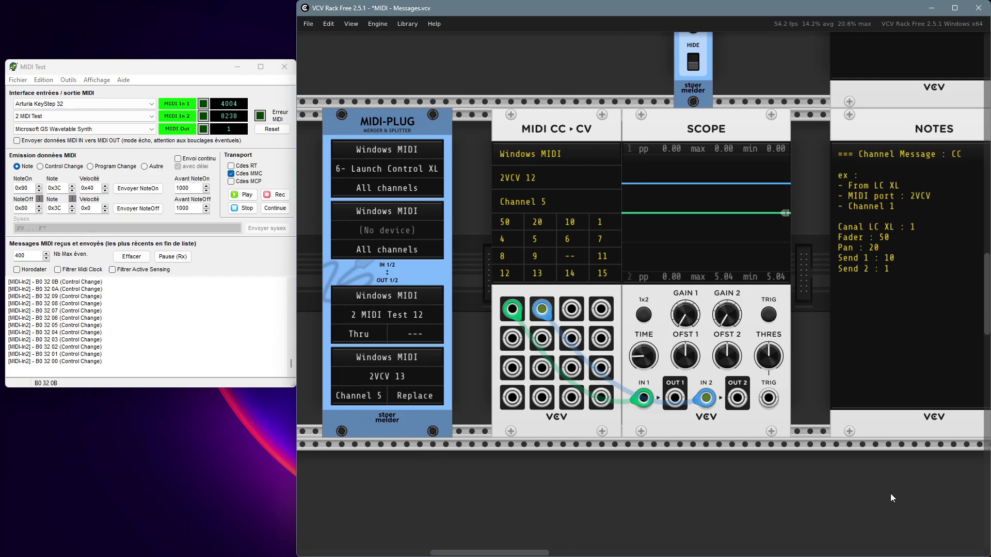
Step: Set the MIDI-MON module's channel filter to Channel 5
{"action": "left_click_drag", "start_coordinate": [889, 493], "coordinate": [147, 503]}
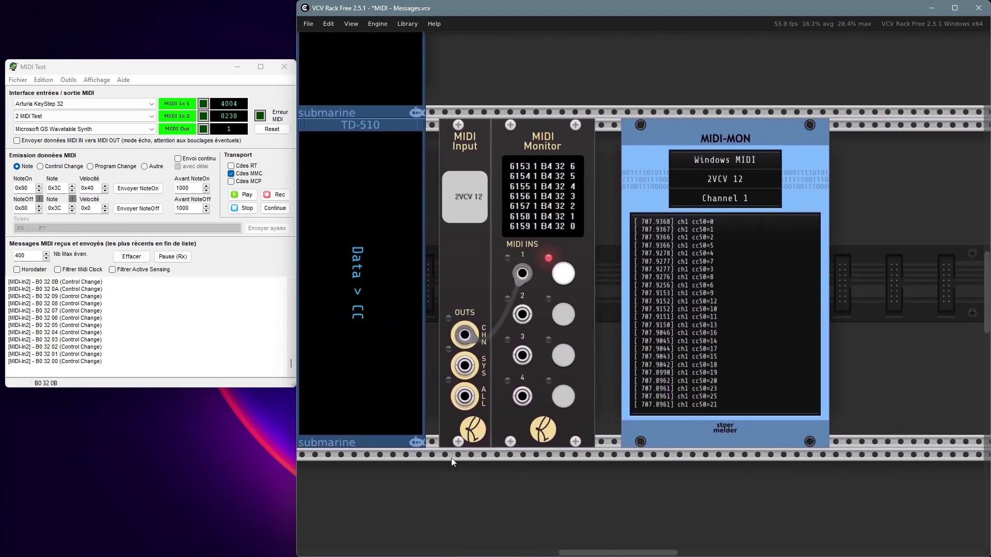
{"action": "scroll", "coordinate": [479, 274], "scroll_direction": "left", "scroll_amount": 1}
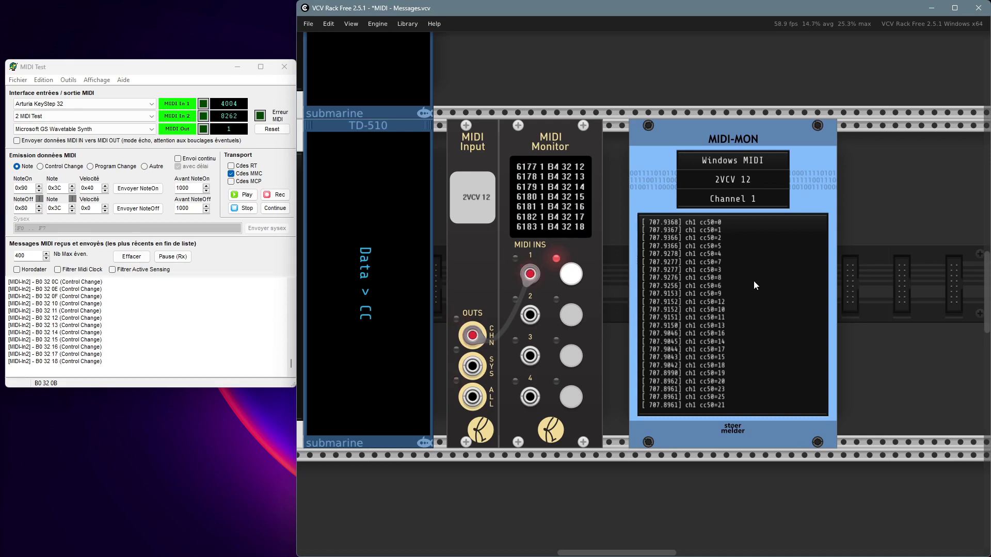
{"action": "left_click", "coordinate": [743, 203]}
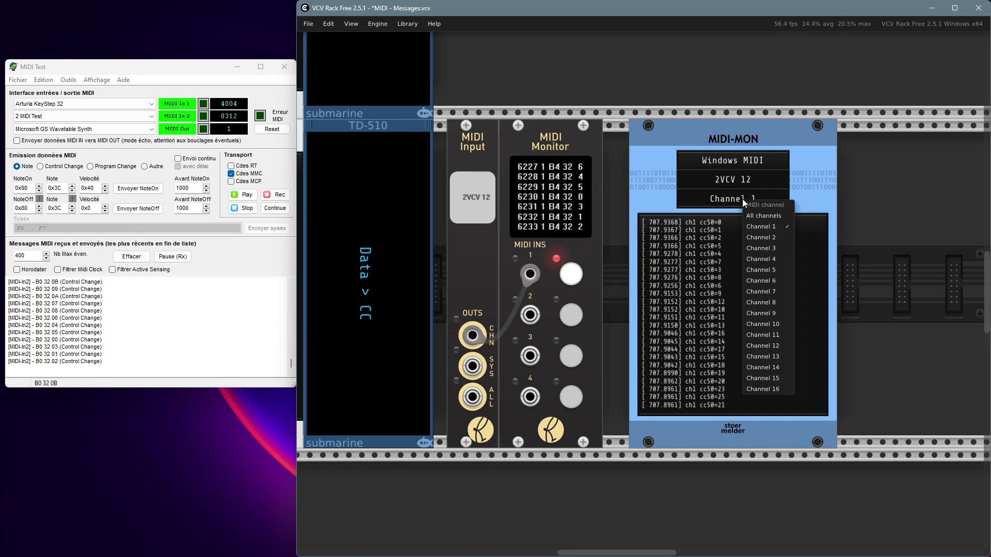
{"action": "left_click", "coordinate": [759, 264]}
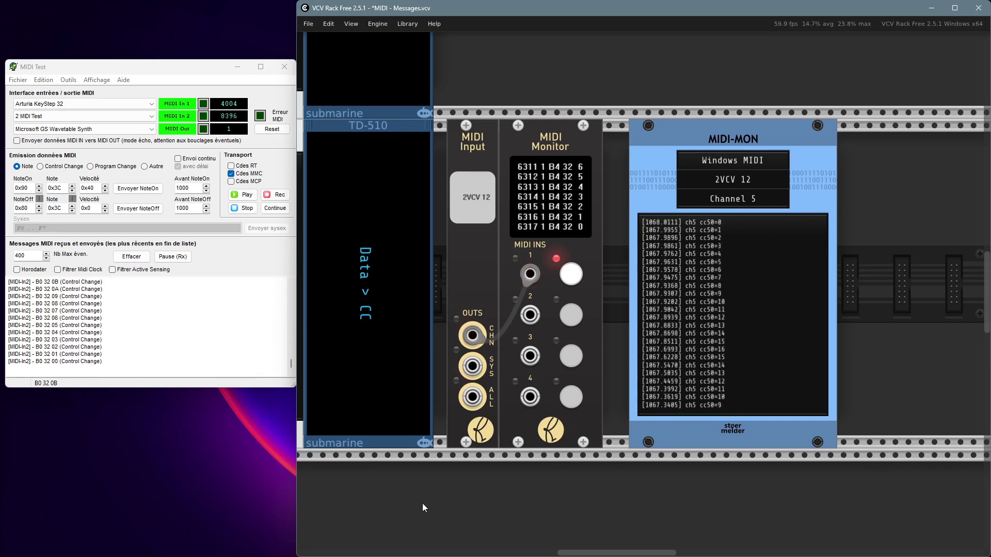
Step: Compare the controller 50 messages in the MIDI Test log with those in the MIDI Monitor and MIDI-MON modules
{"action": "scroll", "coordinate": [454, 506], "scroll_direction": "down", "scroll_amount": 1}
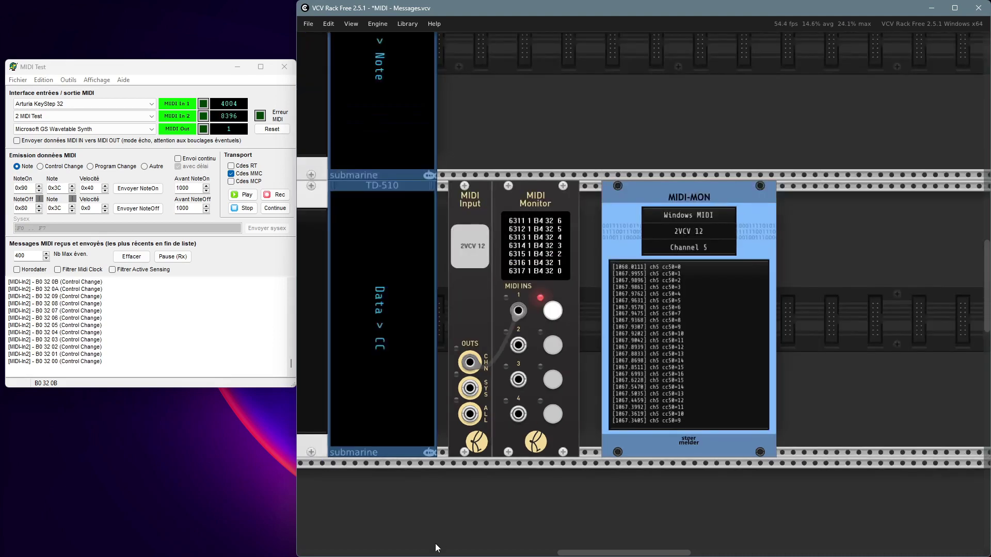
{"action": "left_click_drag", "start_coordinate": [361, 506], "coordinate": [547, 451]}
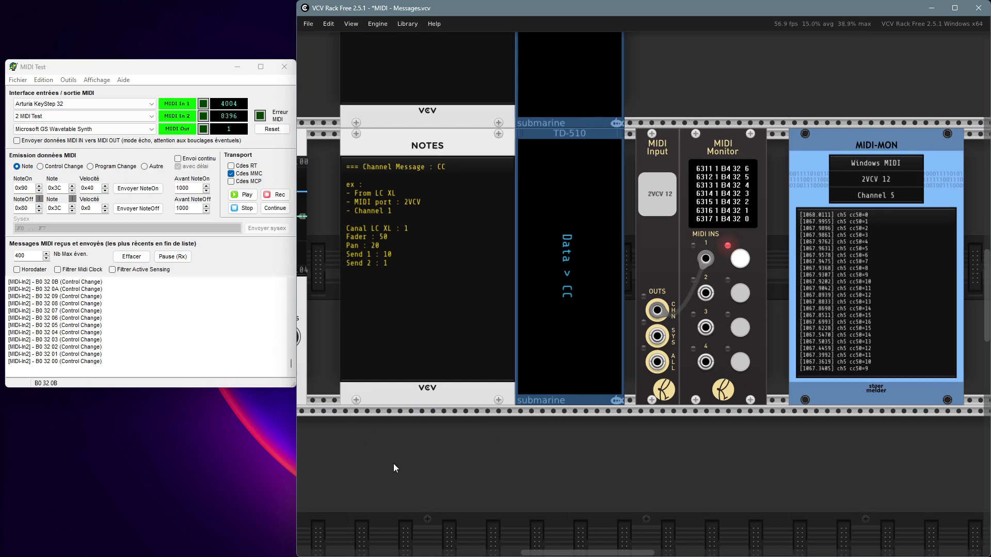
{"action": "left_click_drag", "start_coordinate": [393, 468], "coordinate": [399, 465]}
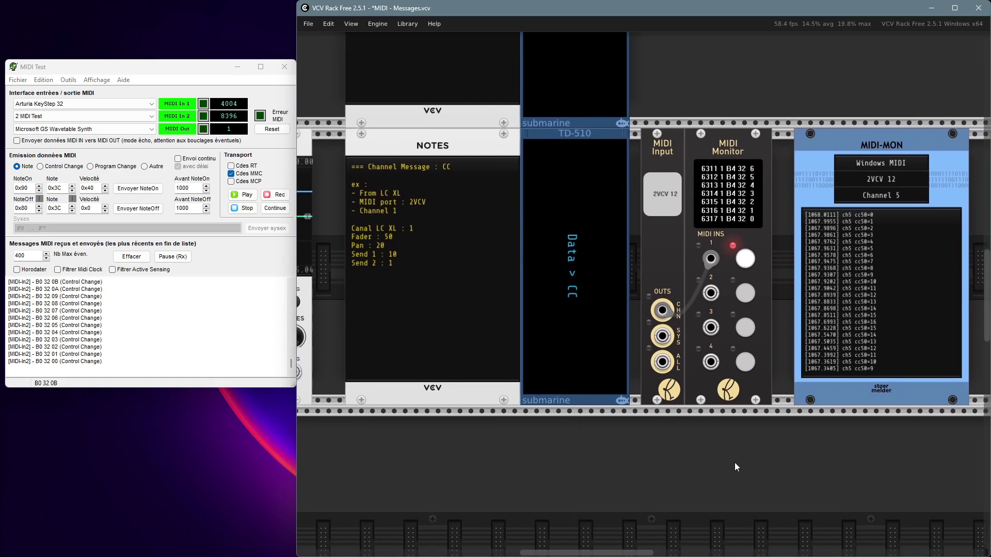
{"action": "left_click_drag", "start_coordinate": [390, 453], "coordinate": [859, 473]}
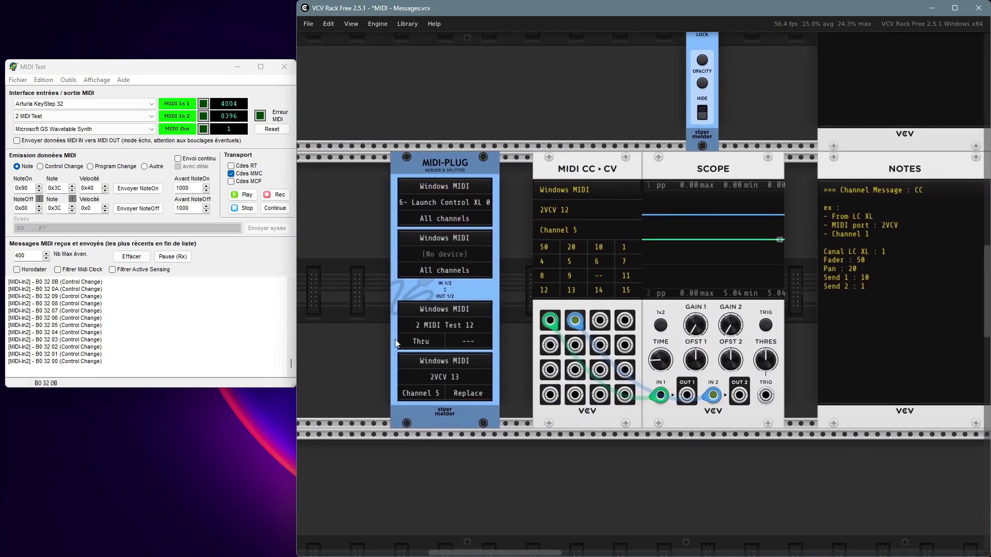
{"action": "double_click", "coordinate": [44, 296]}
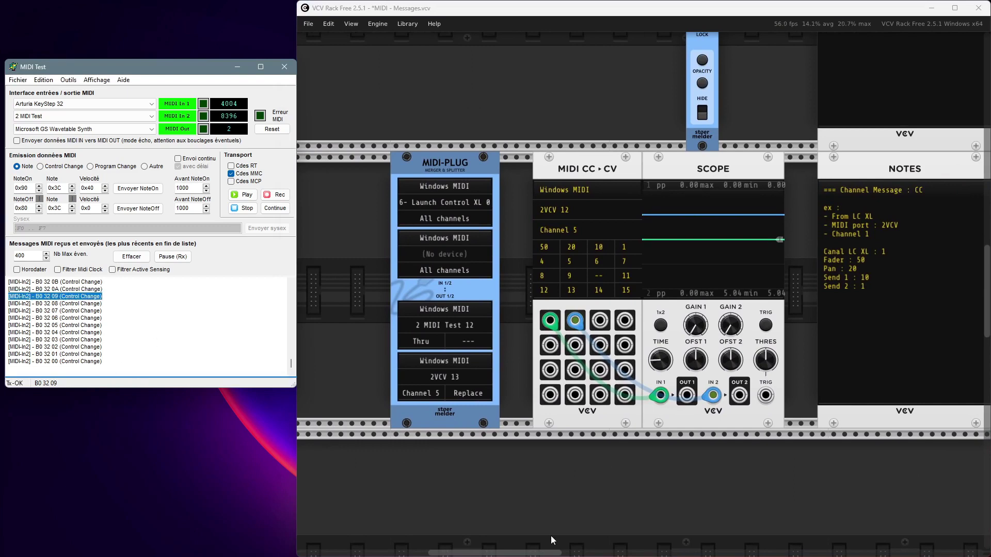
{"action": "left_click", "coordinate": [595, 494]}
{"action": "scroll", "coordinate": [595, 494], "scroll_direction": "right", "scroll_amount": 10}
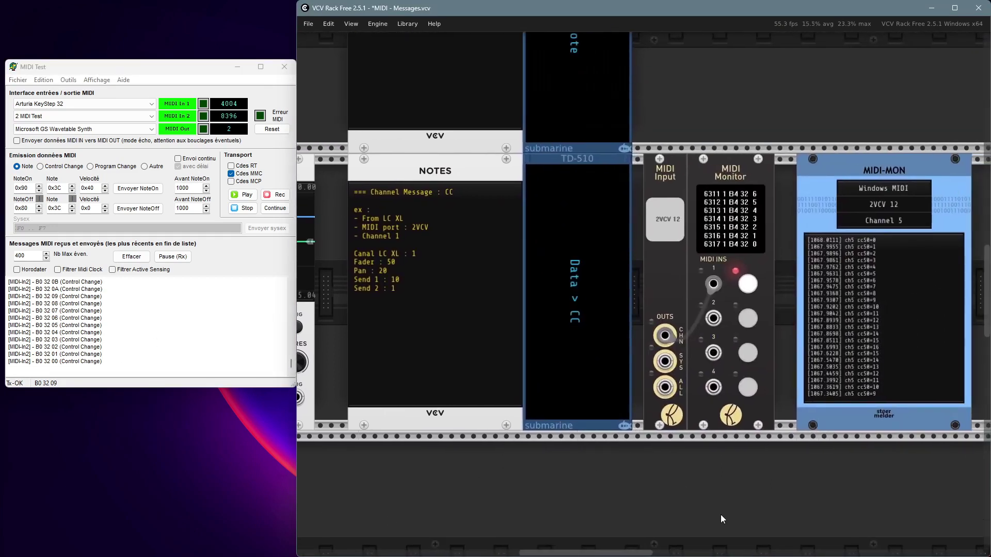
{"action": "left_click_drag", "start_coordinate": [721, 516], "coordinate": [662, 498]}
{"action": "scroll", "coordinate": [711, 509], "scroll_direction": "left", "scroll_amount": 4}
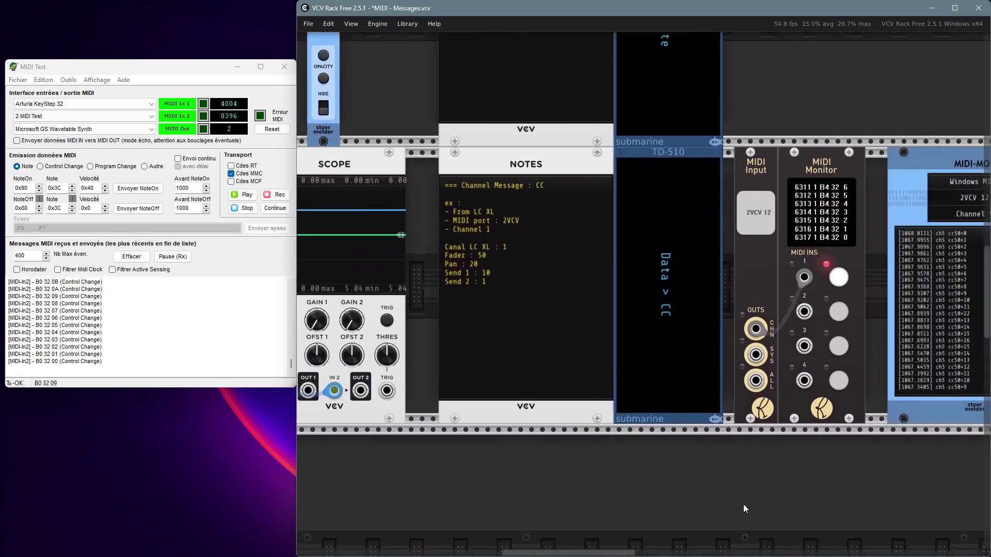
Step: Compare the Control Change status byte in the MIDI specification with the channel 5 messages in the MIDI Monitor and MIDI-MON modules
{"action": "scroll", "coordinate": [743, 503], "scroll_direction": "right", "scroll_amount": 3}
{"action": "scroll", "coordinate": [822, 504], "scroll_direction": "left", "scroll_amount": 9}
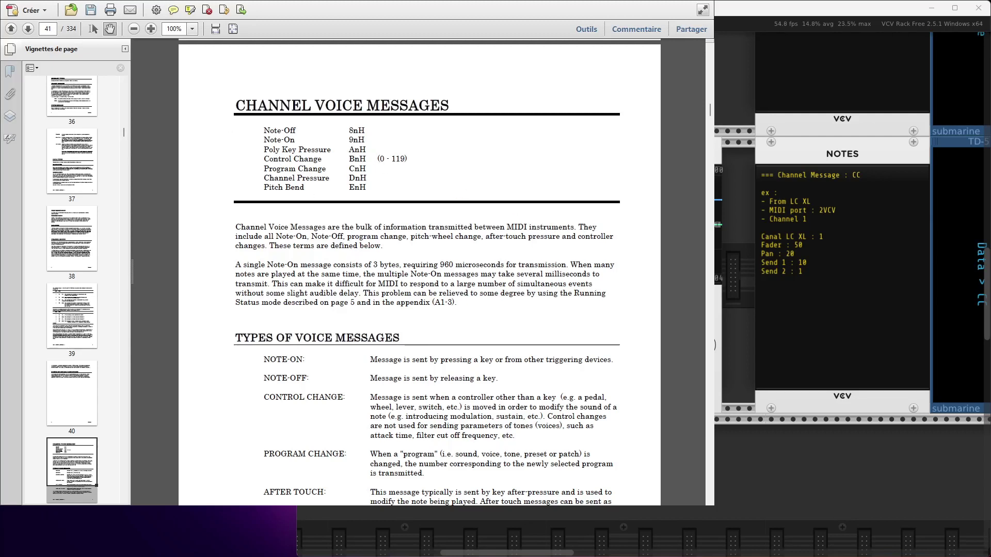
{"action": "left_click", "coordinate": [765, 466]}
{"action": "left_click_drag", "start_coordinate": [862, 457], "coordinate": [647, 454]}
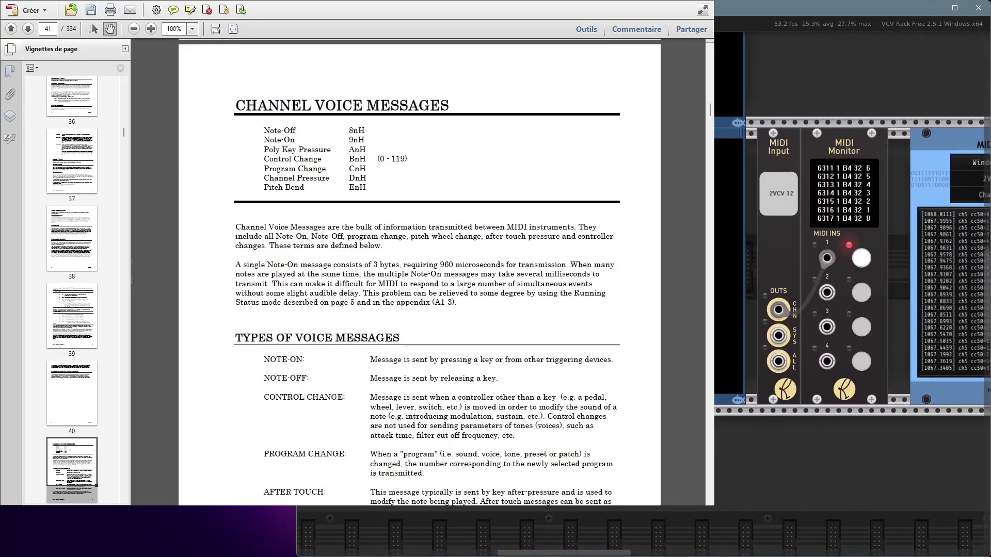
{"action": "left_click_drag", "start_coordinate": [913, 483], "coordinate": [756, 478]}
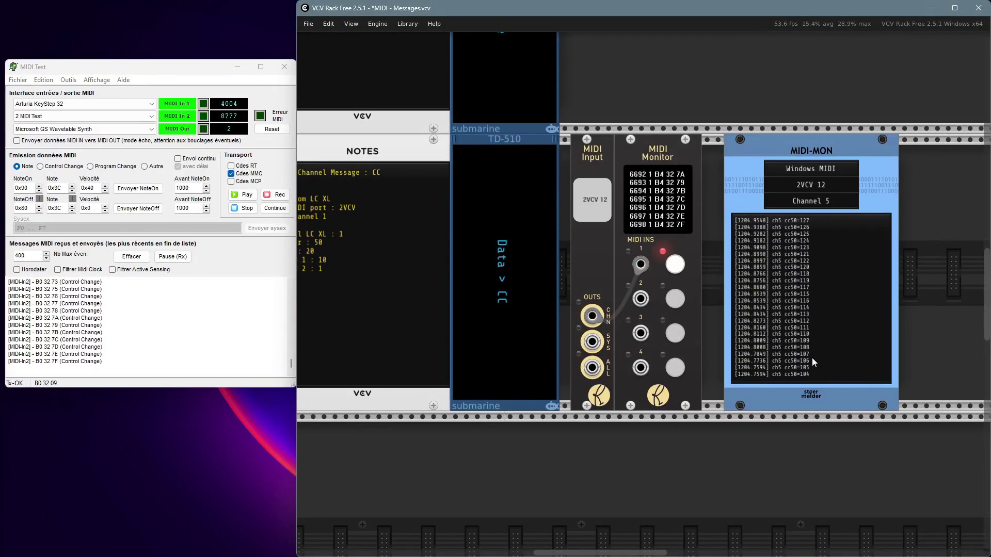
{"action": "scroll", "coordinate": [812, 357], "scroll_direction": "up", "scroll_amount": 2}
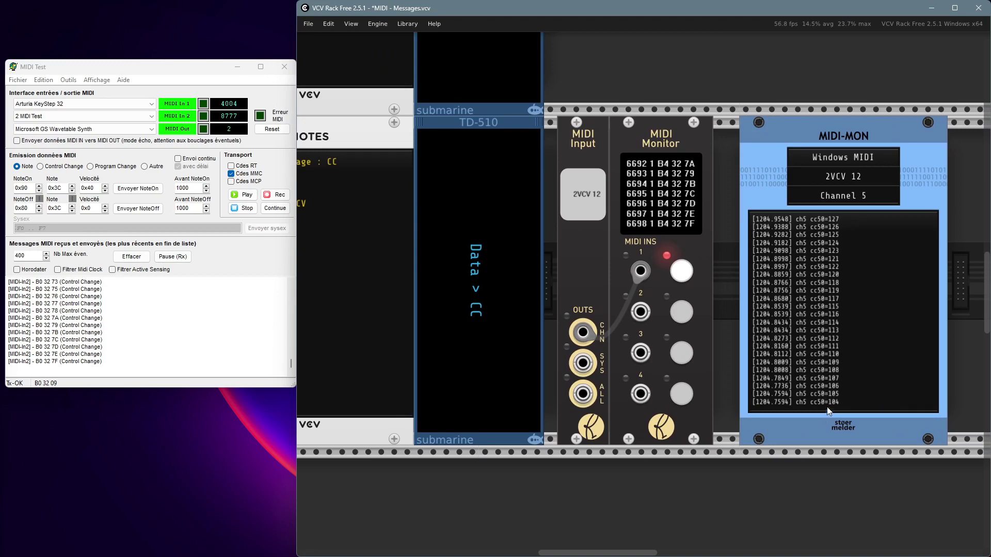
Step: Try to enter another controller number in place of 127 in the MIDI CC > CV module
{"action": "left_click_drag", "start_coordinate": [431, 375], "coordinate": [888, 451]}
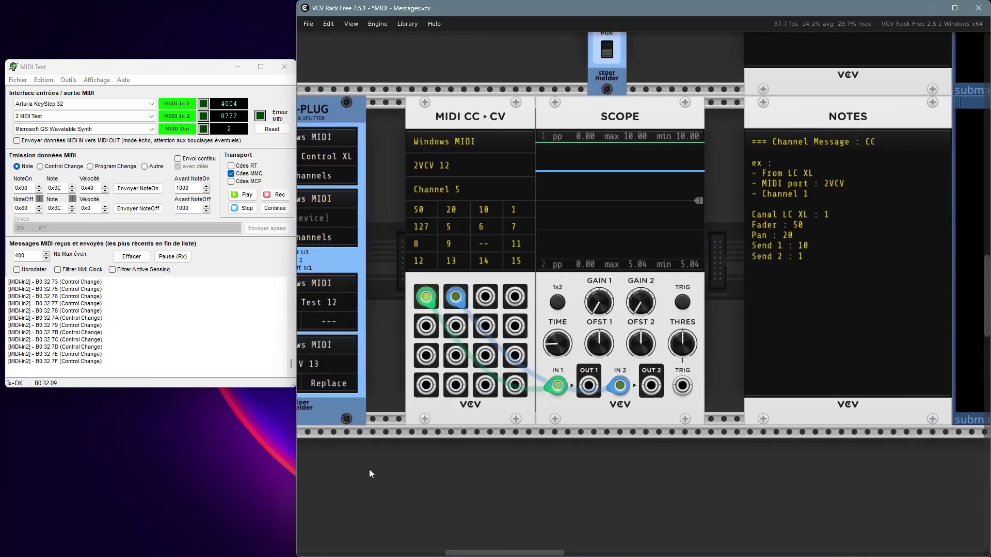
{"action": "left_click_drag", "start_coordinate": [369, 469], "coordinate": [443, 488]}
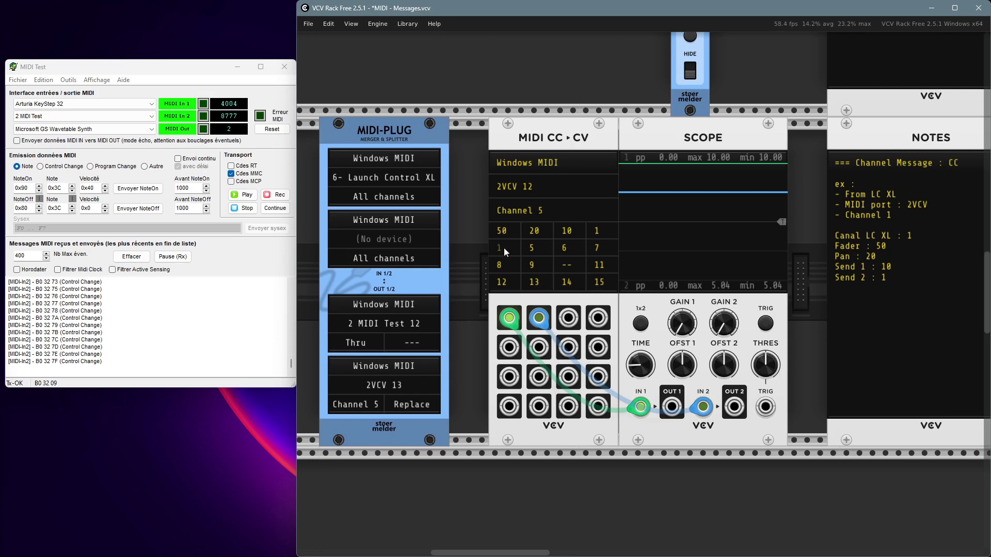
{"action": "key", "text": "BackSpace"}
{"action": "key", "text": "BackSpace"}
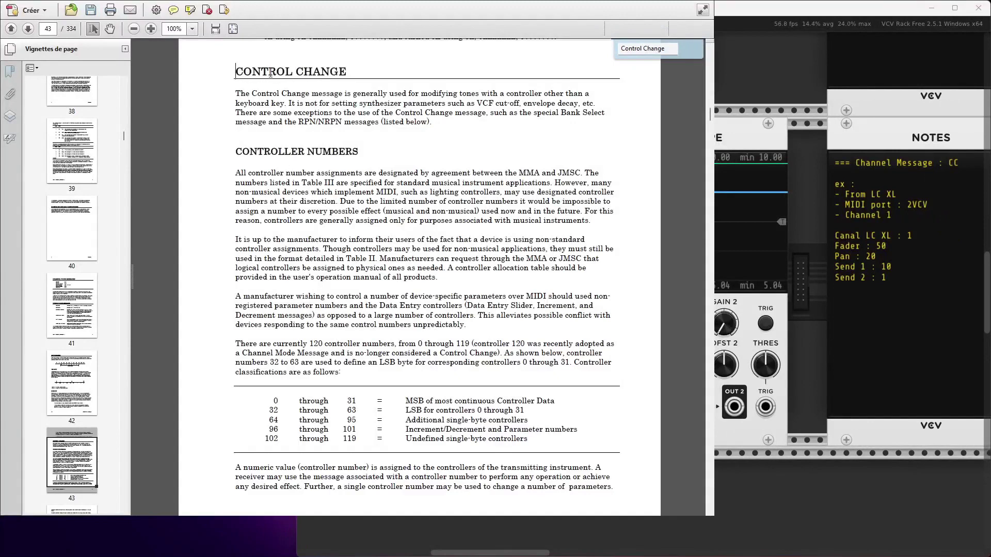
Step: Switch to the MIDI specification PDF and read the Controller Numbers section under Control Change
{"action": "scroll", "coordinate": [357, 341], "scroll_direction": "down", "scroll_amount": 3}
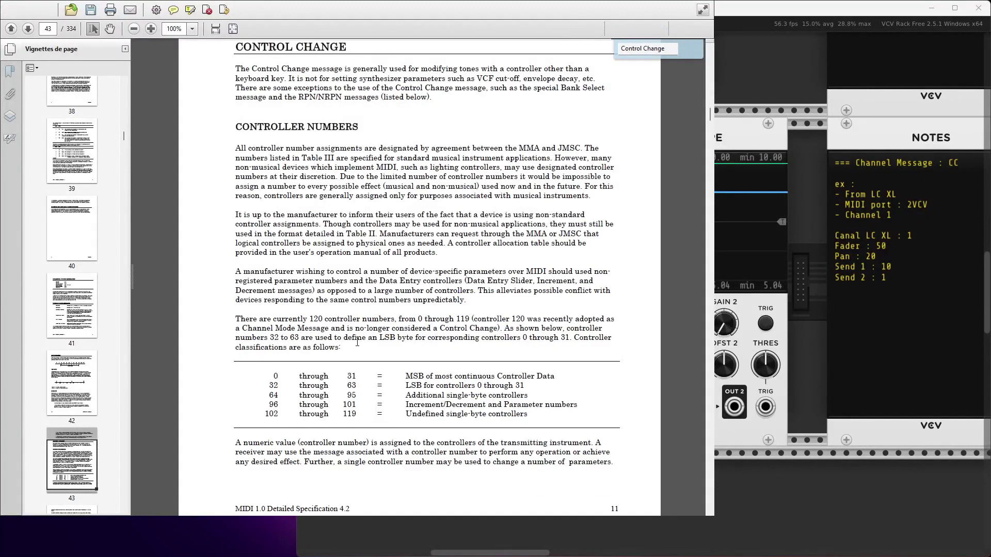
{"action": "scroll", "coordinate": [357, 342], "scroll_direction": "down", "scroll_amount": 1}
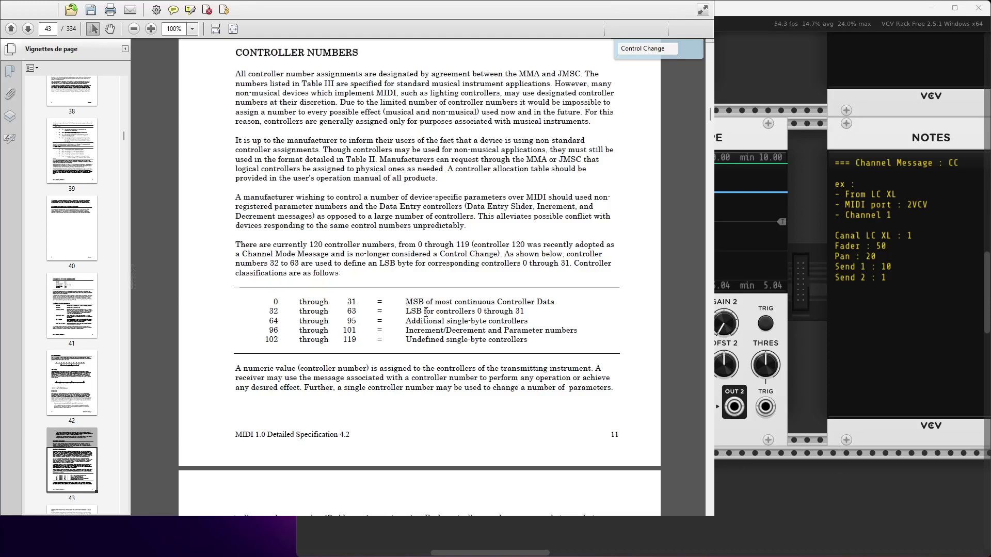
{"action": "scroll", "coordinate": [426, 312], "scroll_direction": "down", "scroll_amount": 1}
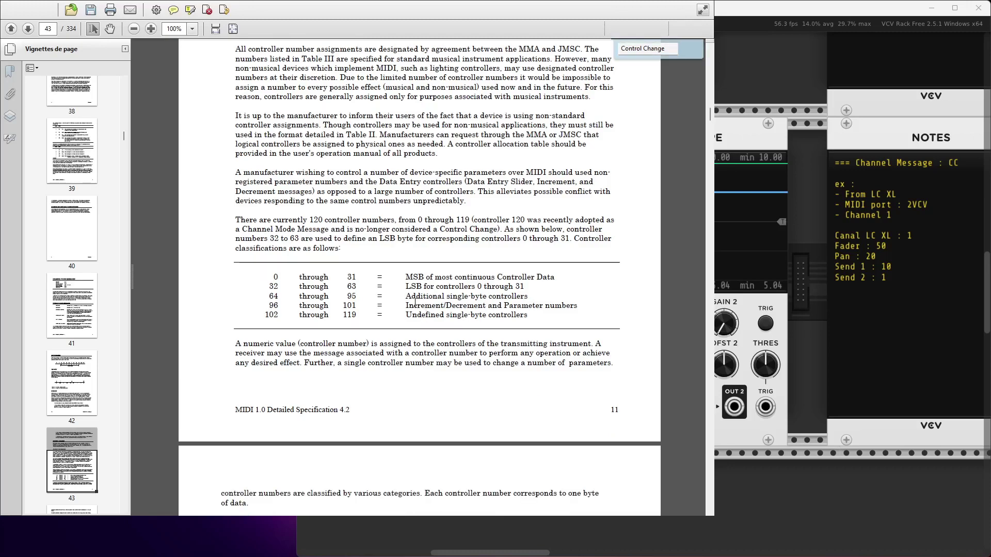
{"action": "scroll", "coordinate": [295, 294], "scroll_direction": "down", "scroll_amount": 1}
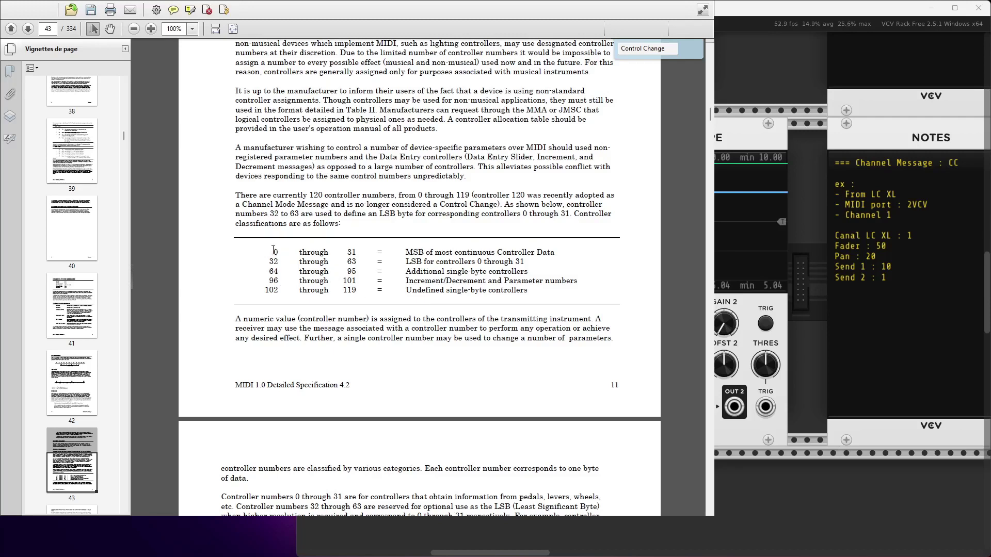
Step: Compare the 0 through 31 and 32 through 63 ranges in the controller classification table
{"action": "left_click_drag", "start_coordinate": [272, 252], "coordinate": [356, 262]}
{"action": "left_click", "coordinate": [357, 253]}
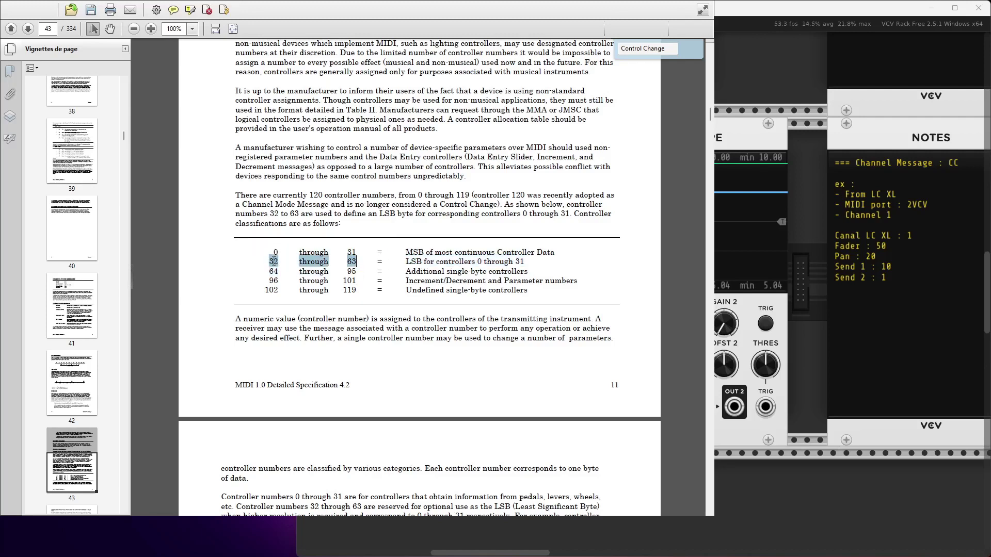
{"action": "left_click", "coordinate": [273, 261]}
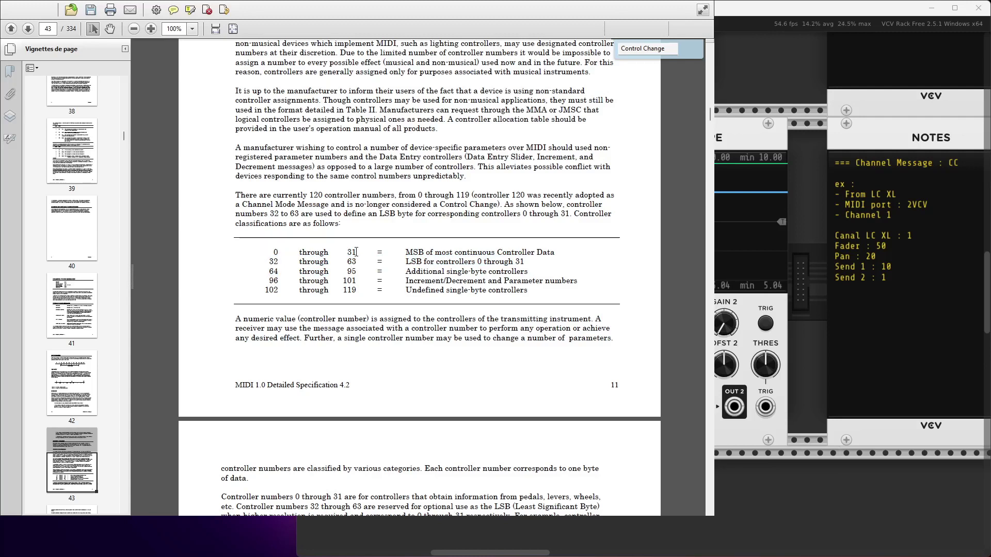
{"action": "left_click_drag", "start_coordinate": [355, 252], "coordinate": [268, 253]}
{"action": "left_click", "coordinate": [268, 254]}
{"action": "left_click_drag", "start_coordinate": [272, 252], "coordinate": [279, 262]}
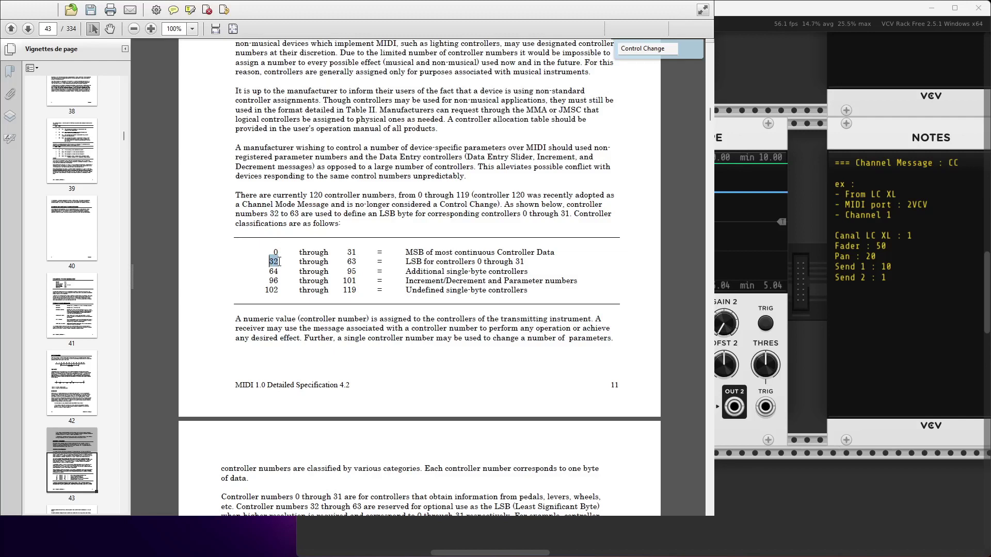
{"action": "left_click", "coordinate": [279, 261]}
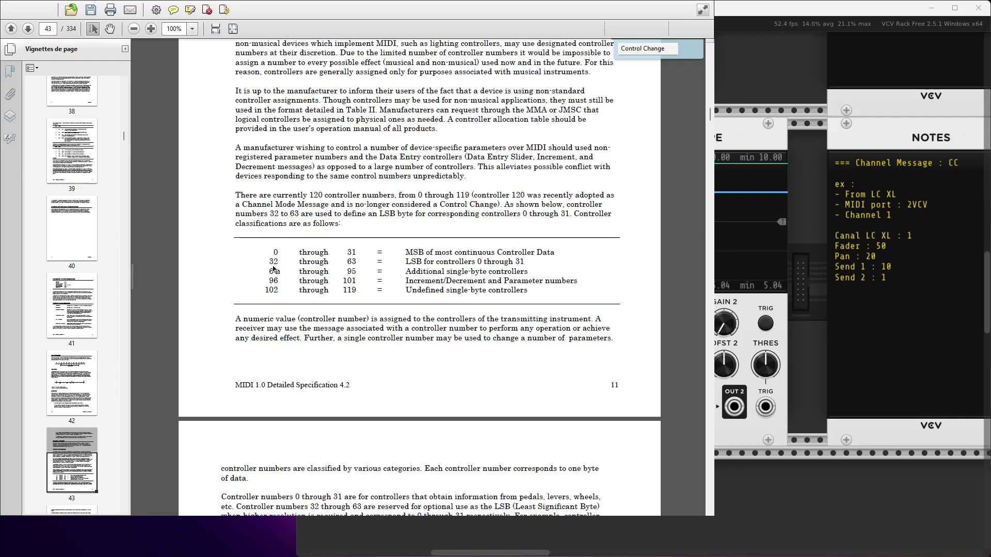
{"action": "left_click_drag", "start_coordinate": [350, 262], "coordinate": [310, 253]}
{"action": "left_click", "coordinate": [309, 263]}
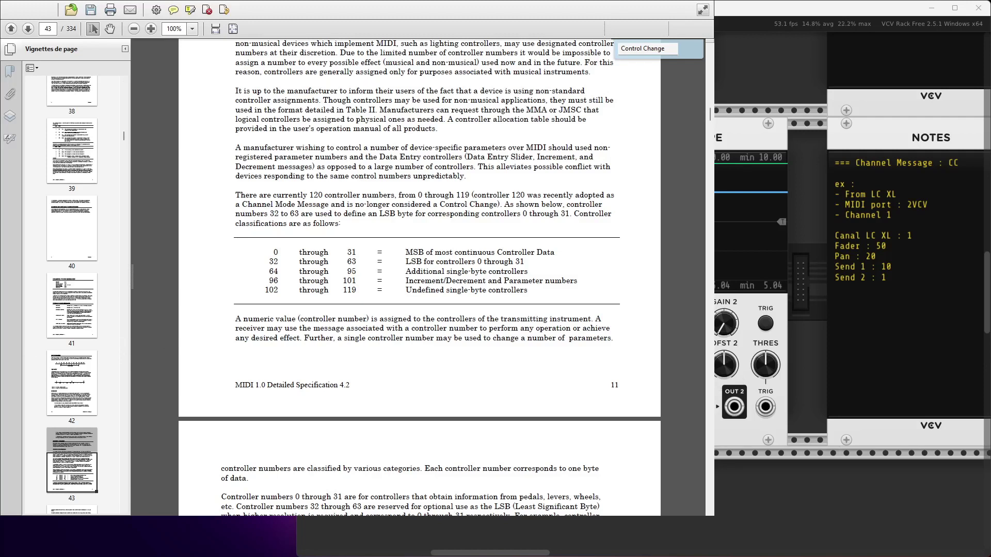
Step: Switch to VCV Rack and examine the MIDI CC > CV controller numbers beside the specification's controller classification table
{"action": "left_click", "coordinate": [734, 406]}
{"action": "scroll", "coordinate": [714, 490], "scroll_direction": "left", "scroll_amount": 5}
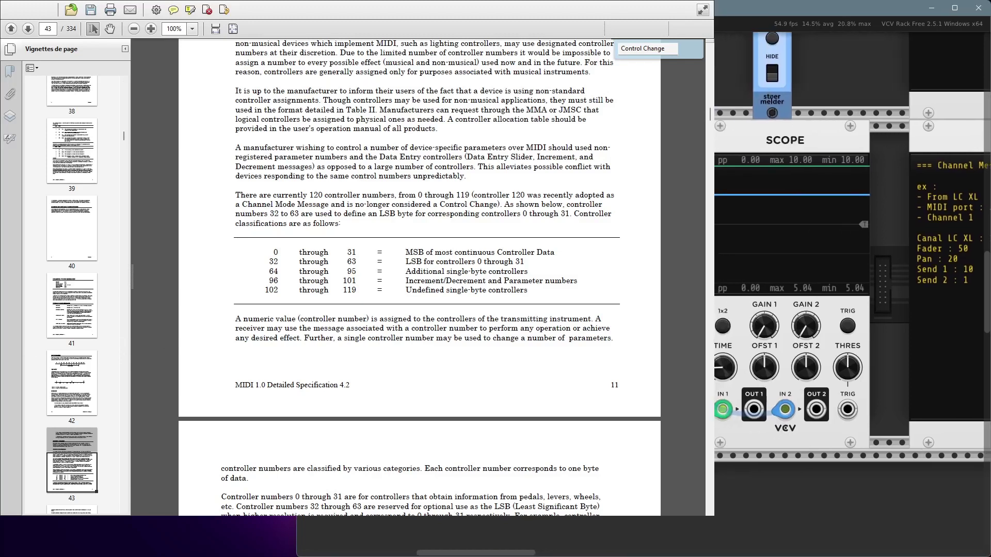
{"action": "scroll", "coordinate": [714, 490], "scroll_direction": "left", "scroll_amount": 1}
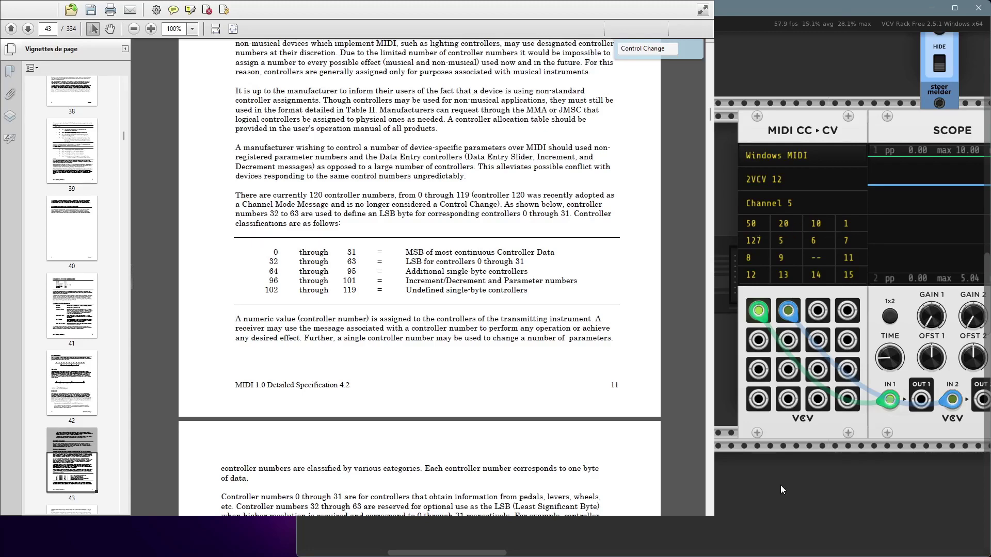
{"action": "left_click_drag", "start_coordinate": [785, 474], "coordinate": [734, 481]}
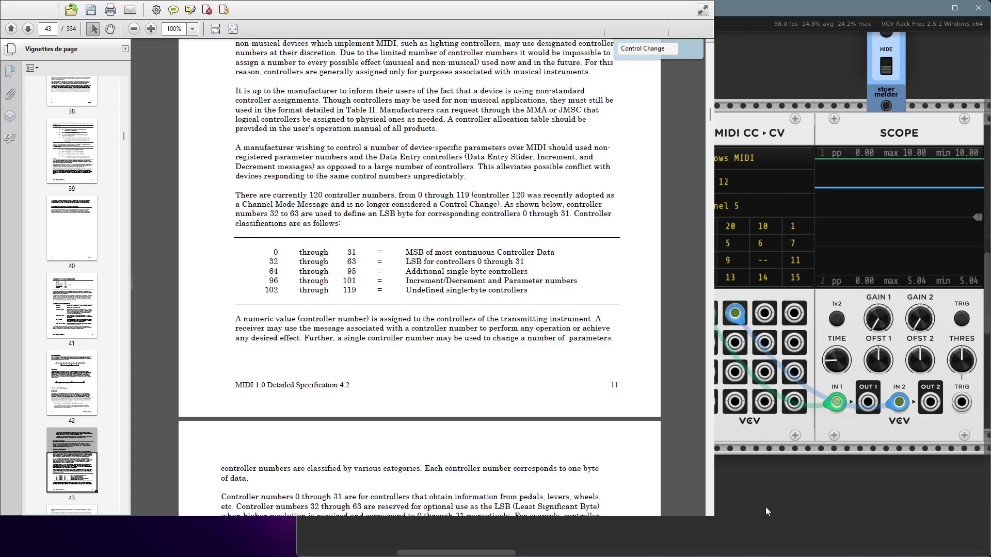
{"action": "left_click_drag", "start_coordinate": [766, 507], "coordinate": [816, 513]}
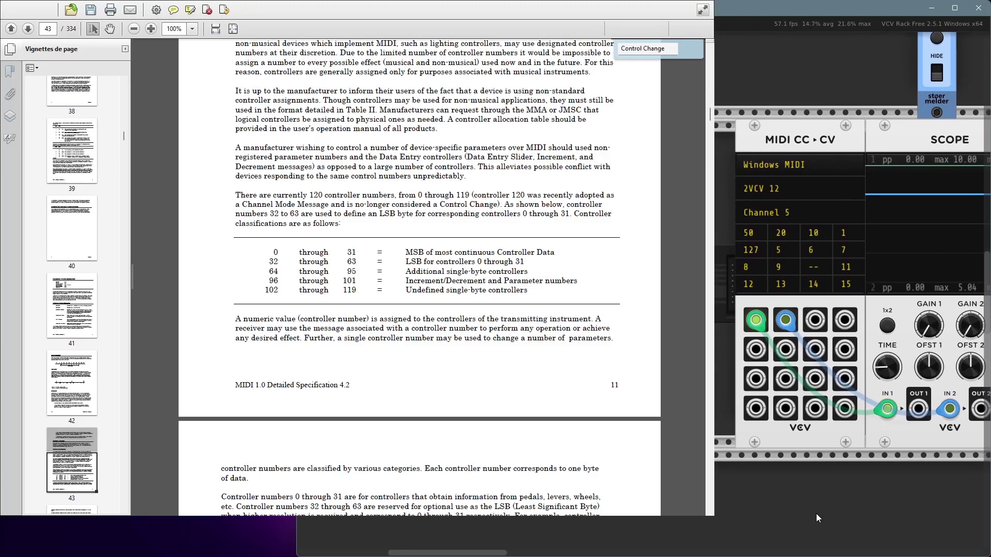
{"action": "left_click_drag", "start_coordinate": [815, 514], "coordinate": [806, 514]}
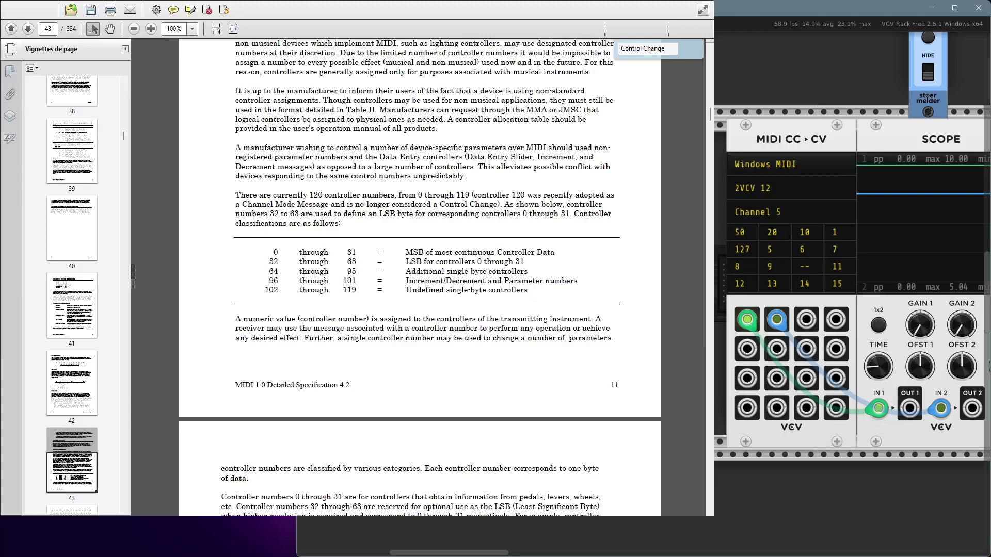
Step: Examine the control functions assigned to each controller number in Table III of the MIDI specification
{"action": "scroll", "coordinate": [419, 278], "scroll_direction": "down", "scroll_amount": 3}
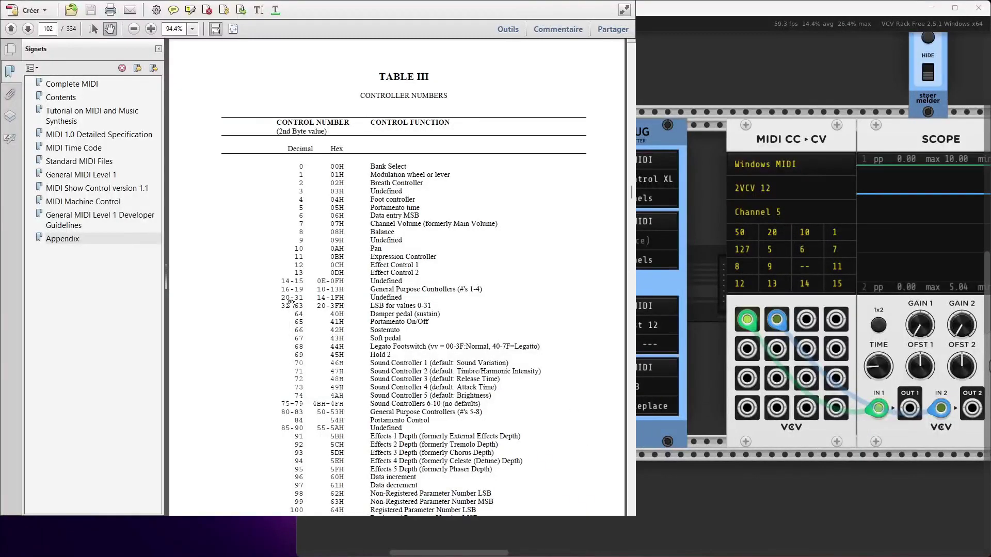
{"action": "scroll", "coordinate": [279, 325], "scroll_direction": "down", "scroll_amount": 1}
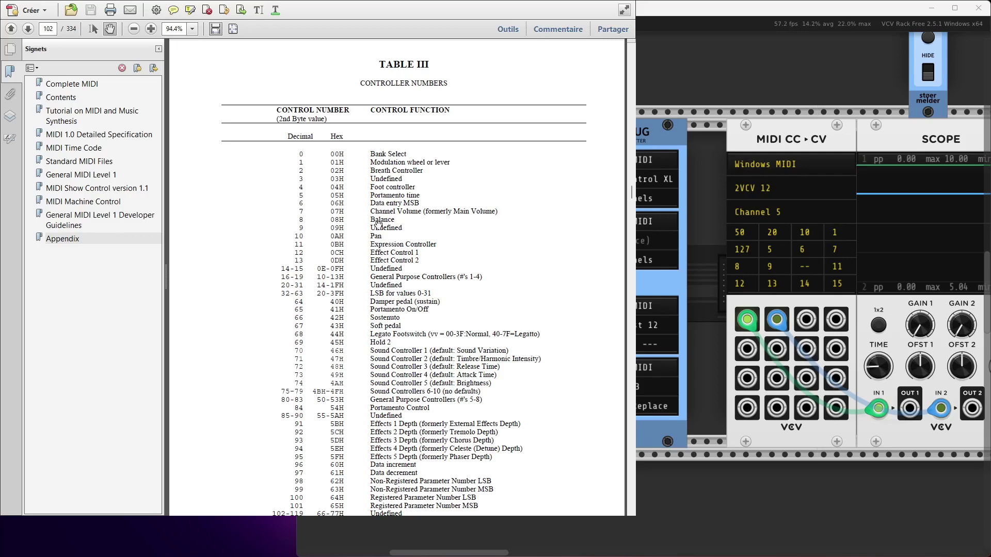
{"action": "scroll", "coordinate": [367, 376], "scroll_direction": "down", "scroll_amount": 1}
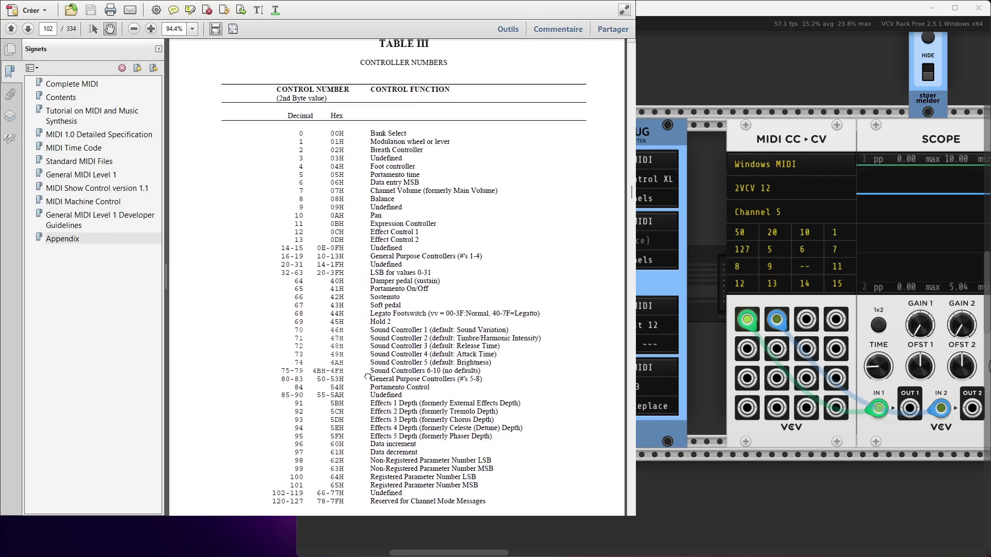
{"action": "left_click_drag", "start_coordinate": [366, 377], "coordinate": [370, 390]}
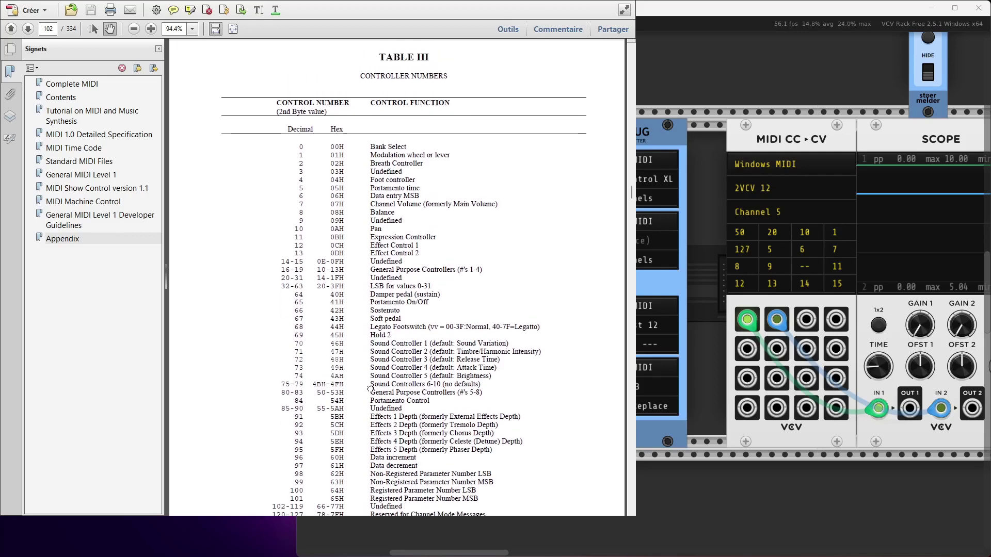
{"action": "scroll", "coordinate": [370, 388], "scroll_direction": "down", "scroll_amount": 5}
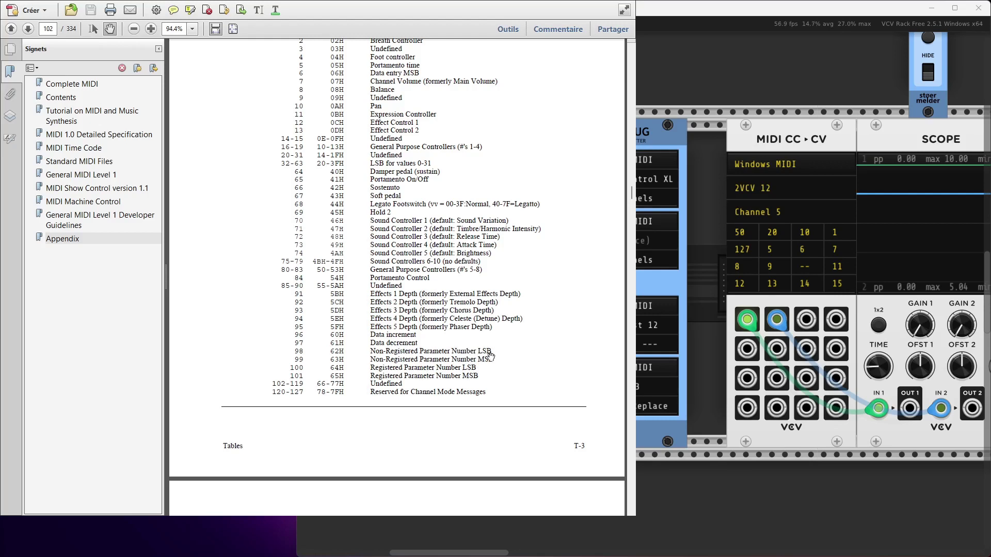
Step: Check the final Table III entries for controllers 98 to 127 and the registered parameter numbers in Table IIIa
{"action": "left_click_drag", "start_coordinate": [487, 367], "coordinate": [484, 331]}
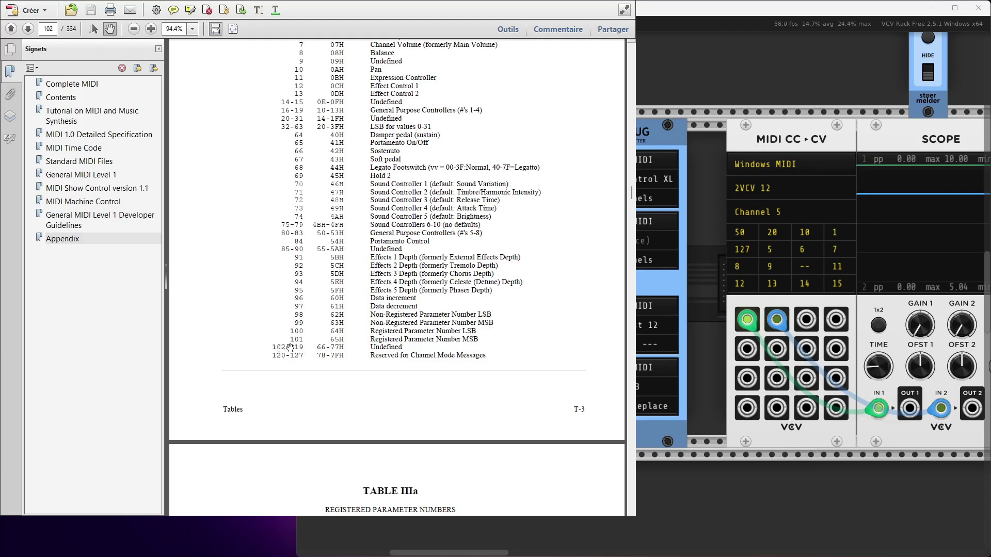
{"action": "left_click_drag", "start_coordinate": [305, 348], "coordinate": [305, 289]}
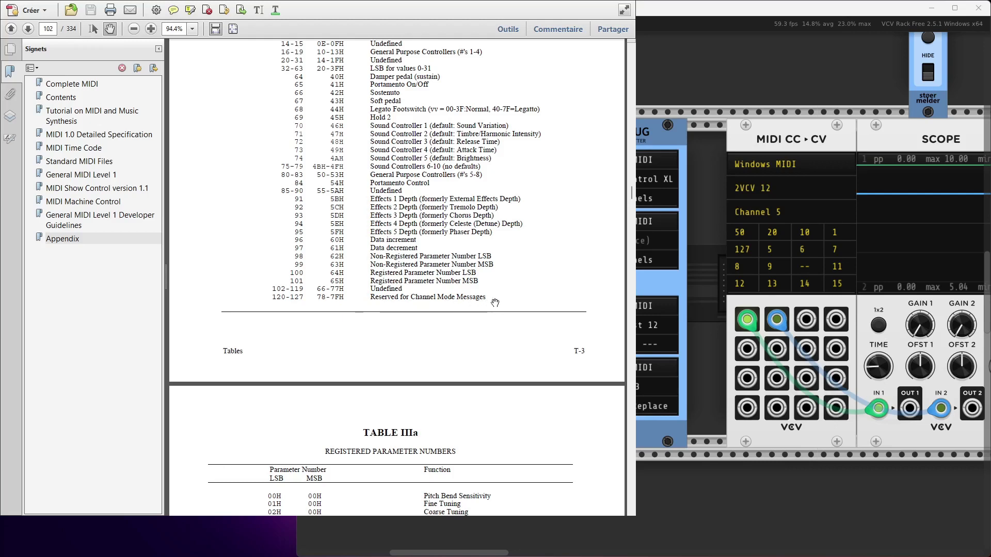
{"action": "left_click_drag", "start_coordinate": [495, 302], "coordinate": [495, 269]}
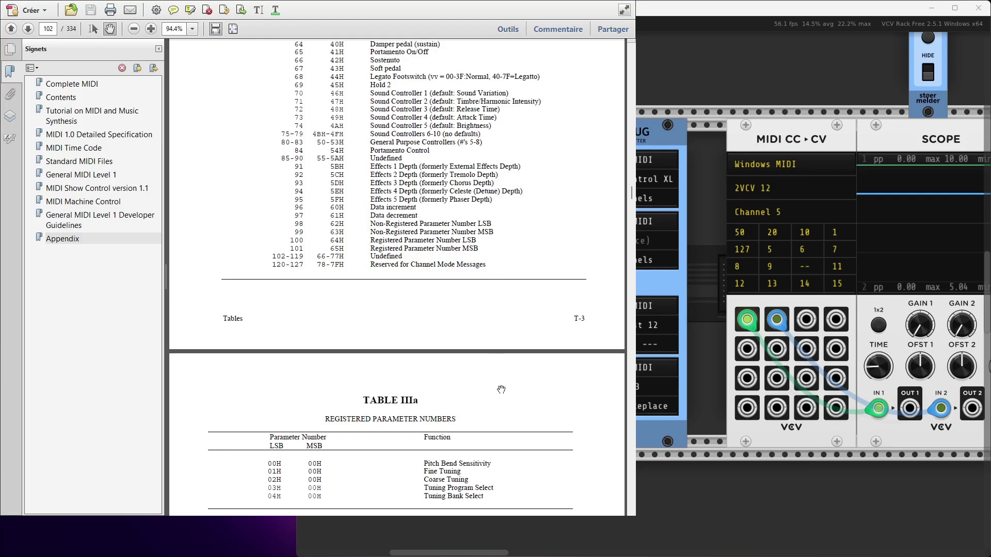
{"action": "left_click_drag", "start_coordinate": [547, 460], "coordinate": [545, 384]}
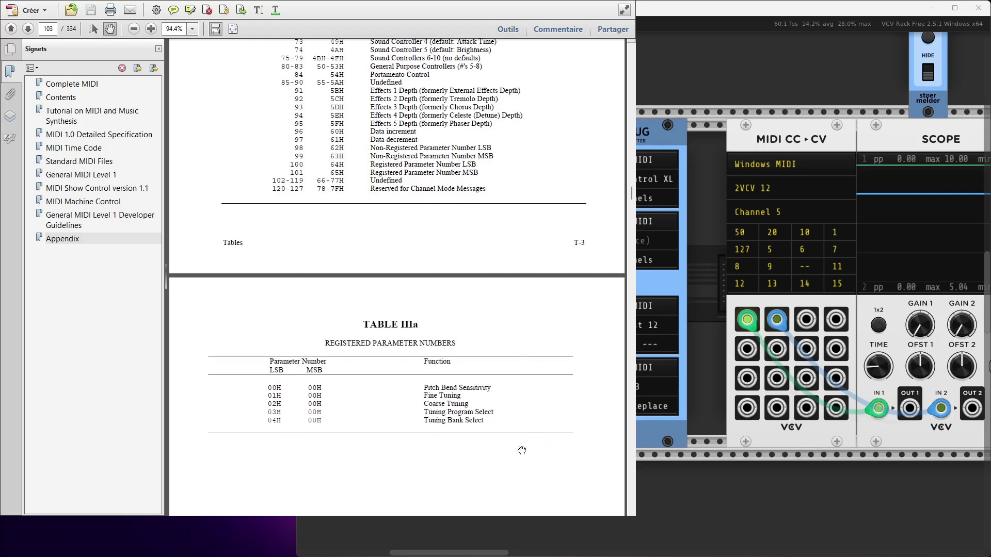
{"action": "left_click_drag", "start_coordinate": [442, 209], "coordinate": [453, 506]}
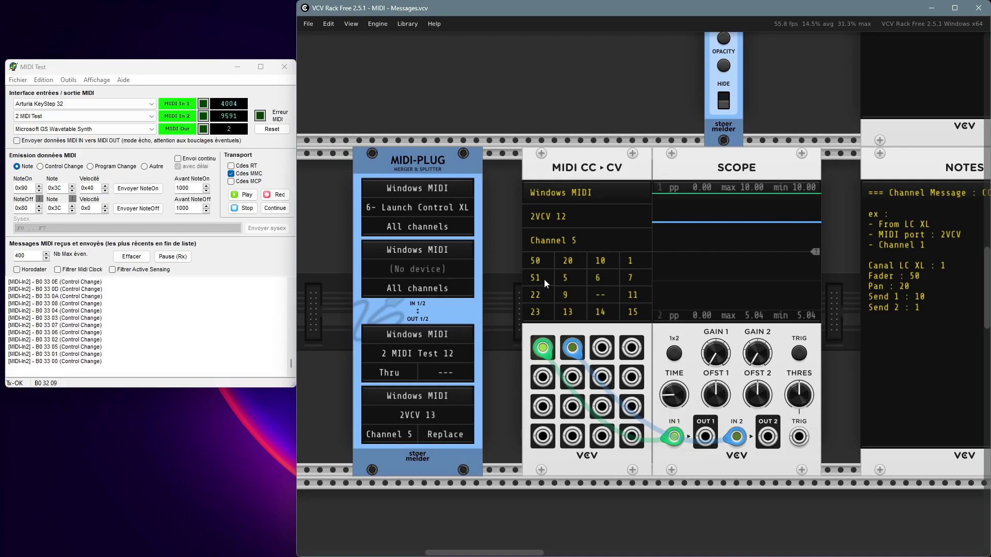
Step: Map controllers 52 and 53 to the last two first-column cells and 21 and 22 to the second row in MIDI CC > CV
{"action": "left_click", "coordinate": [537, 294]}
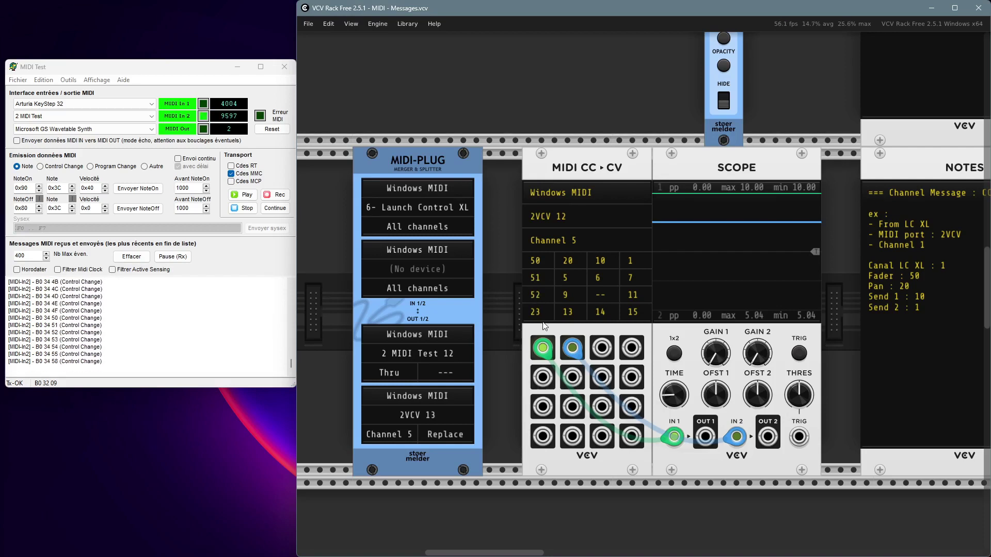
{"action": "left_click", "coordinate": [534, 310]}
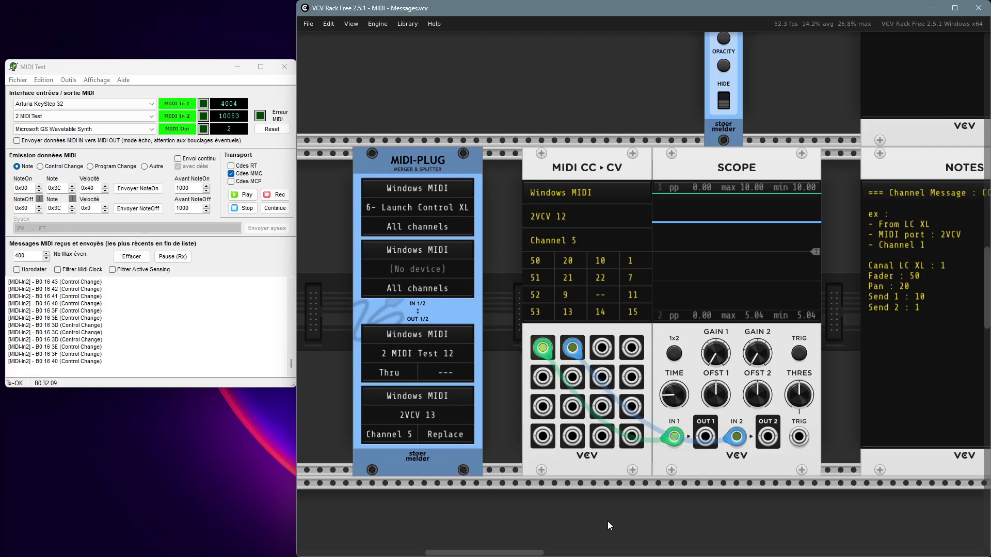
{"action": "left_click_drag", "start_coordinate": [608, 521], "coordinate": [601, 505]}
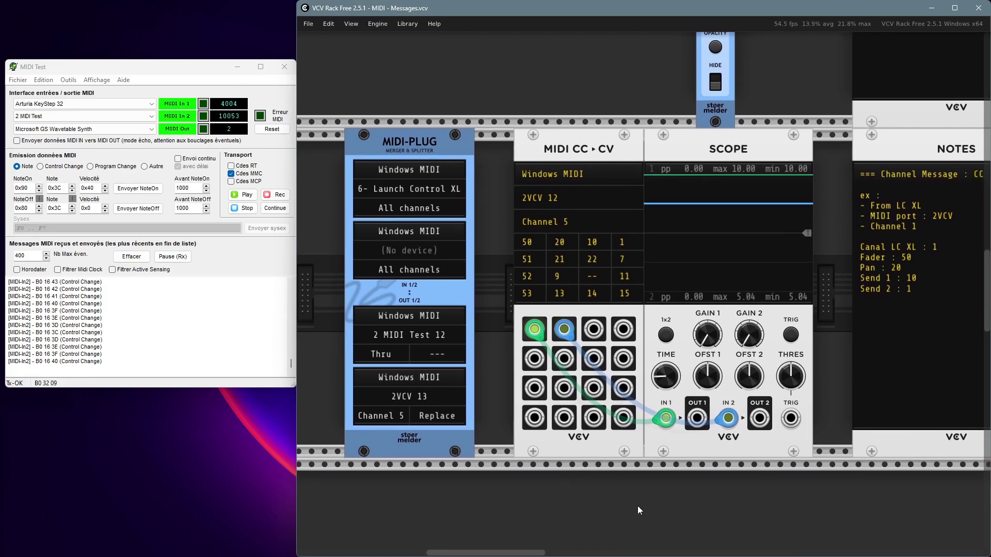
{"action": "left_click_drag", "start_coordinate": [642, 499], "coordinate": [630, 497]}
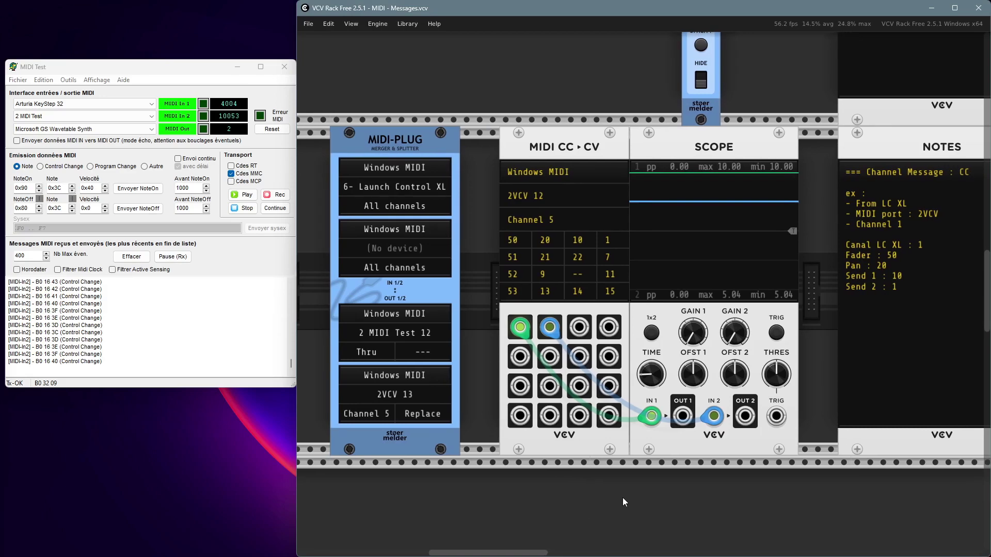
Step: Clear the list of received and sent messages in MIDI Test
{"action": "scroll", "coordinate": [610, 505], "scroll_direction": "down", "scroll_amount": 2}
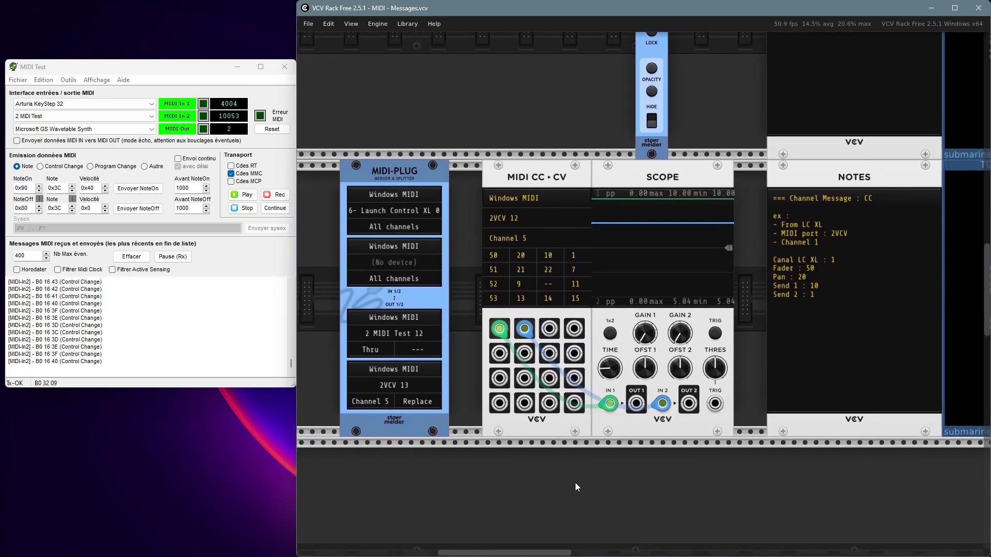
{"action": "scroll", "coordinate": [576, 488], "scroll_direction": "up", "scroll_amount": 1}
{"action": "left_click_drag", "start_coordinate": [400, 475], "coordinate": [431, 491]}
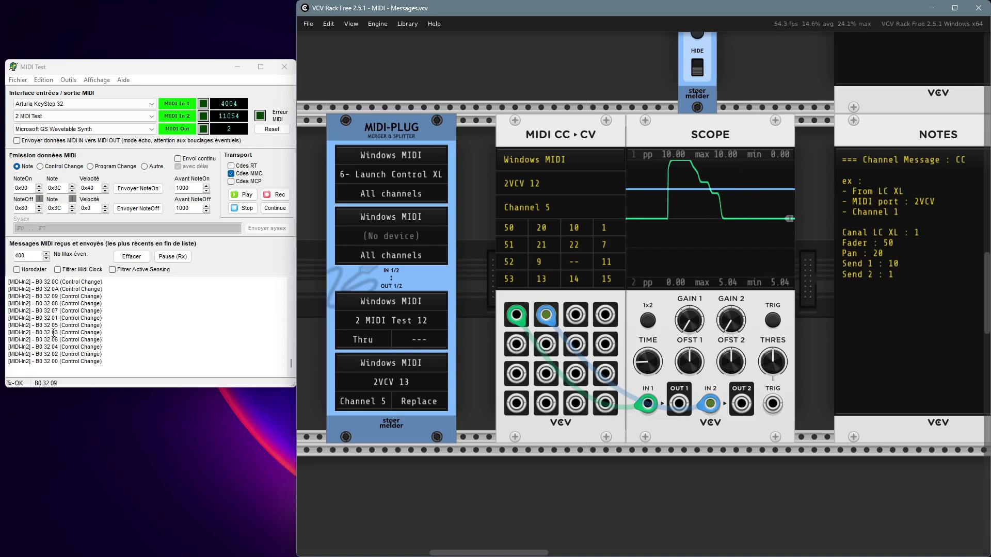
{"action": "left_click", "coordinate": [138, 264]}
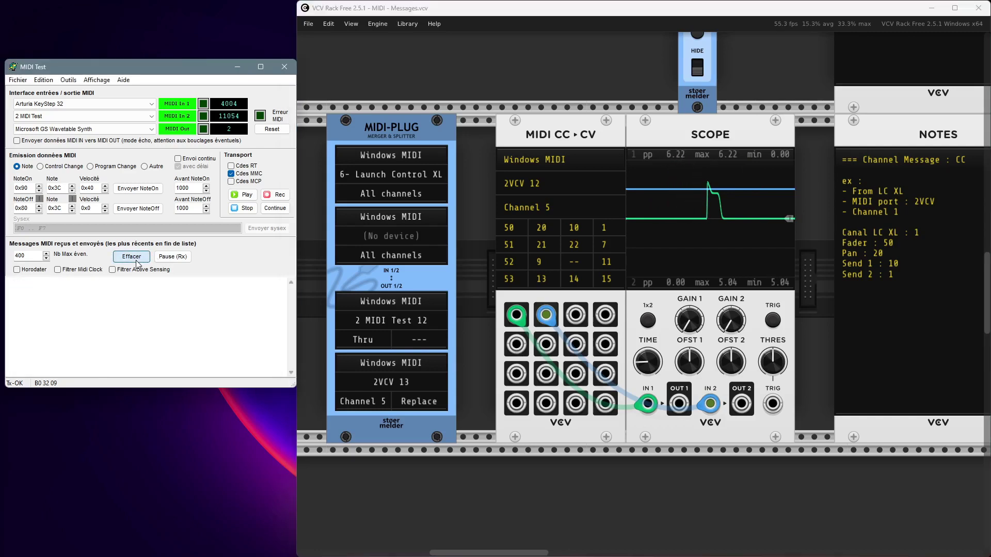
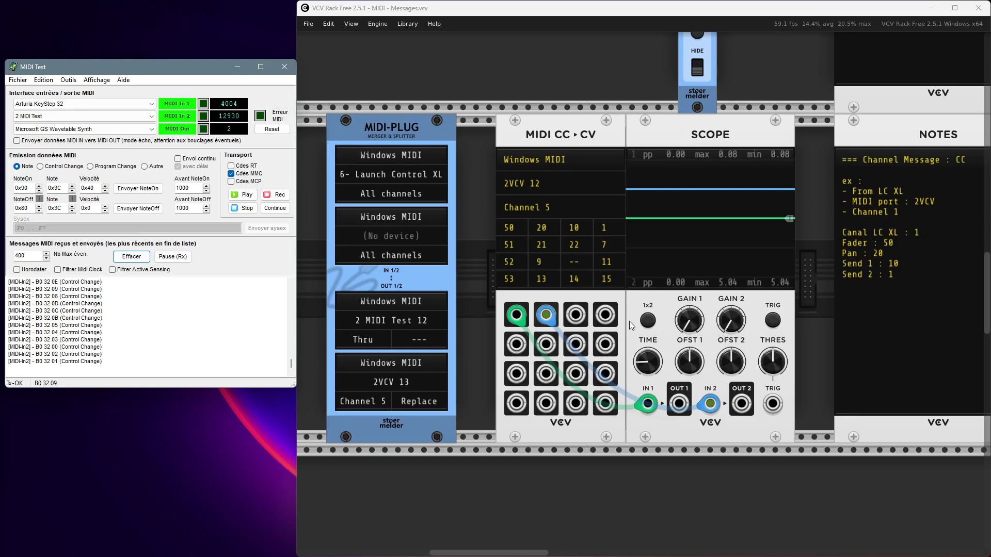
Step: Bring the MIDI monitor modules on the Data > CC row into view and reset the MIDI-MON log
{"action": "scroll", "coordinate": [533, 503], "scroll_direction": "down", "scroll_amount": 2}
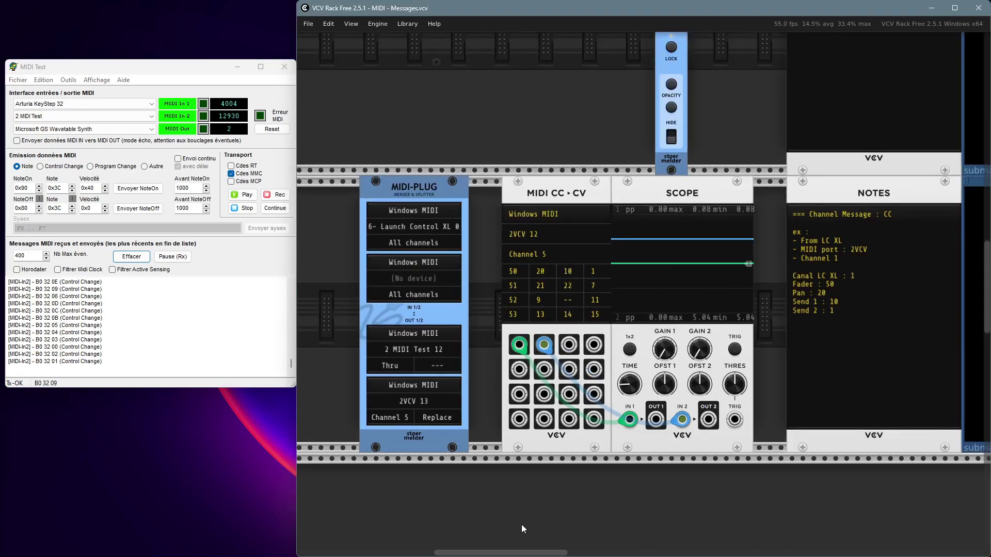
{"action": "scroll", "coordinate": [505, 480], "scroll_direction": "right", "scroll_amount": 1}
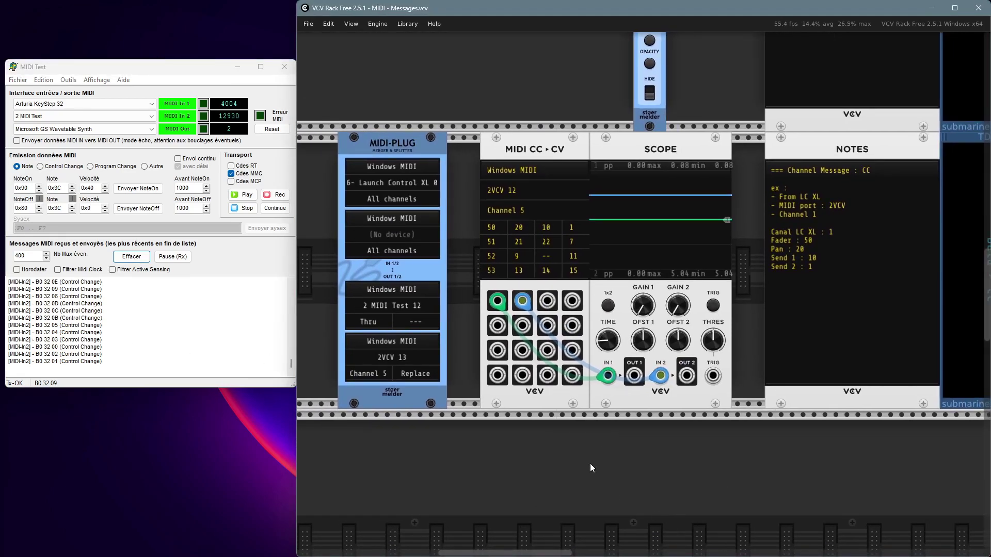
{"action": "scroll", "coordinate": [571, 472], "scroll_direction": "up", "scroll_amount": 1}
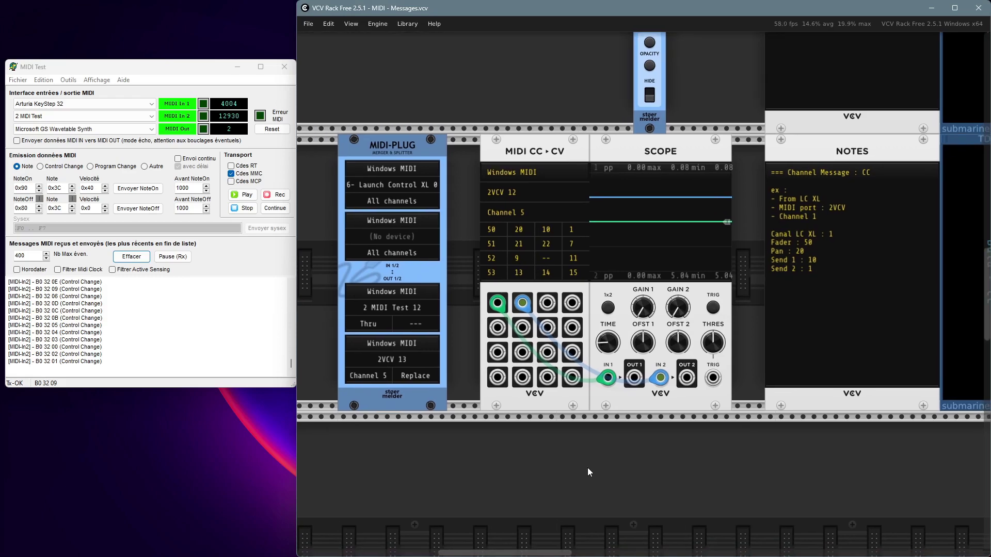
{"action": "left_click_drag", "start_coordinate": [787, 446], "coordinate": [207, 445]}
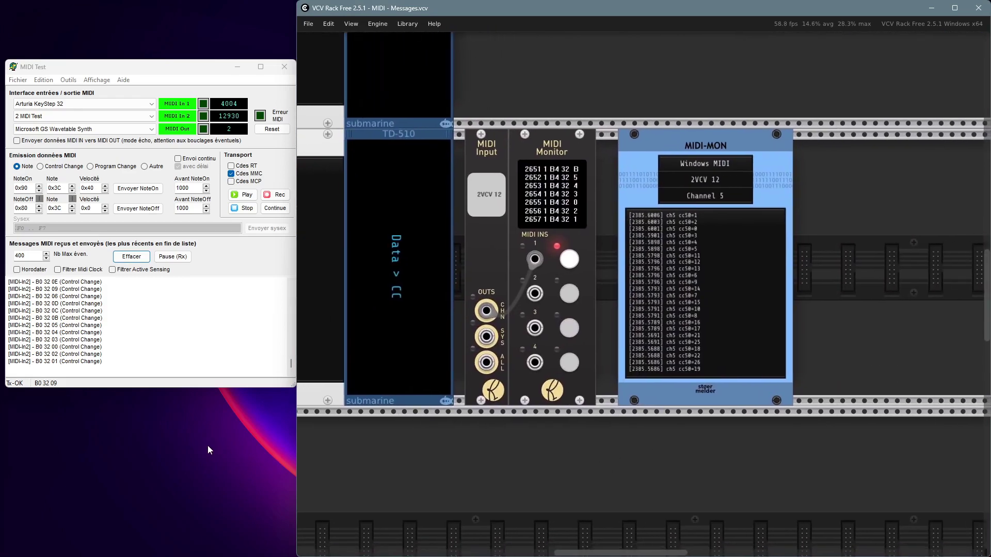
{"action": "right_click", "coordinate": [684, 140]}
{"action": "left_click", "coordinate": [706, 312]}
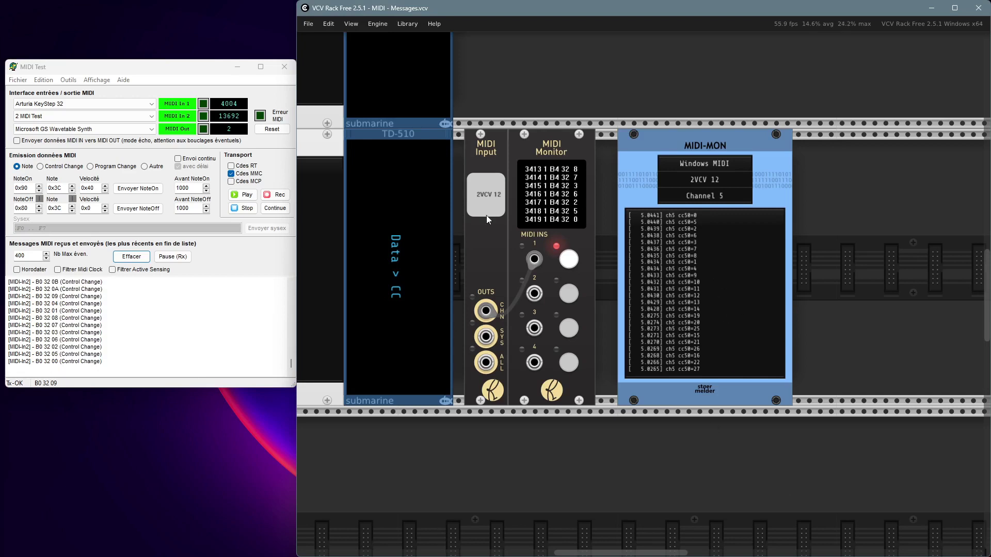
Step: Compare the fader's controller 50 messages across MIDI Test, MIDI Monitor and MIDI-MON
{"action": "left_click", "coordinate": [152, 68]}
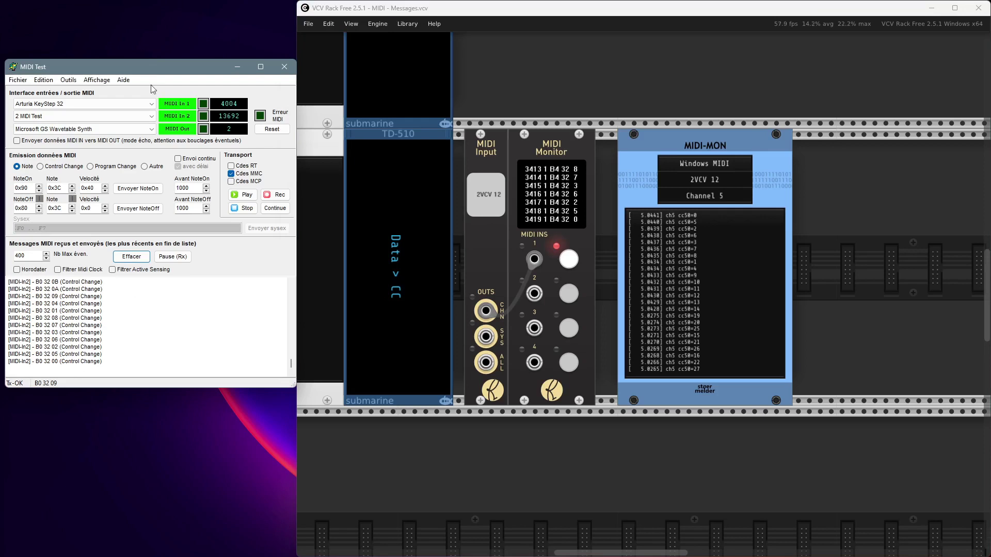
{"action": "left_click", "coordinate": [545, 473]}
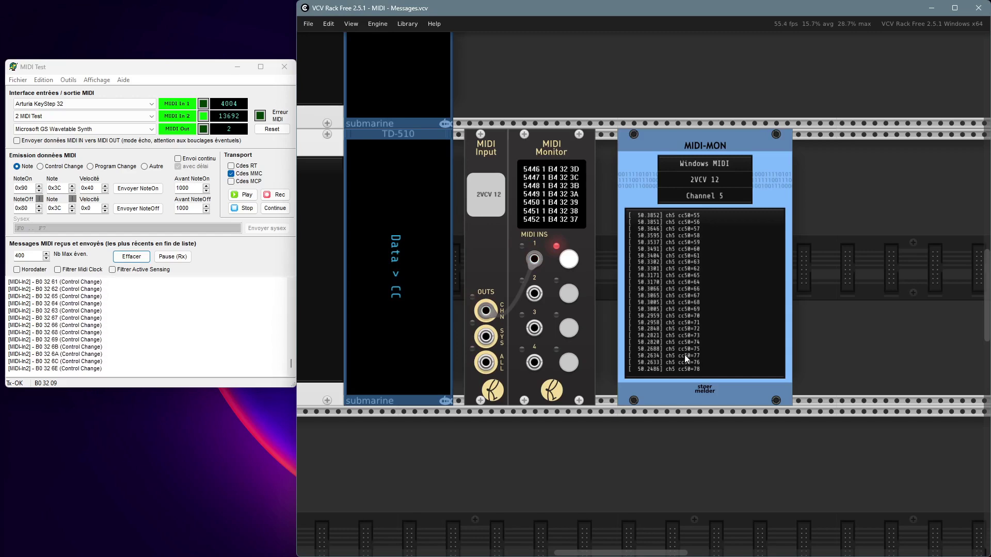
{"action": "scroll", "coordinate": [684, 355], "scroll_direction": "up", "scroll_amount": 3}
{"action": "scroll", "coordinate": [586, 516], "scroll_direction": "left", "scroll_amount": 3}
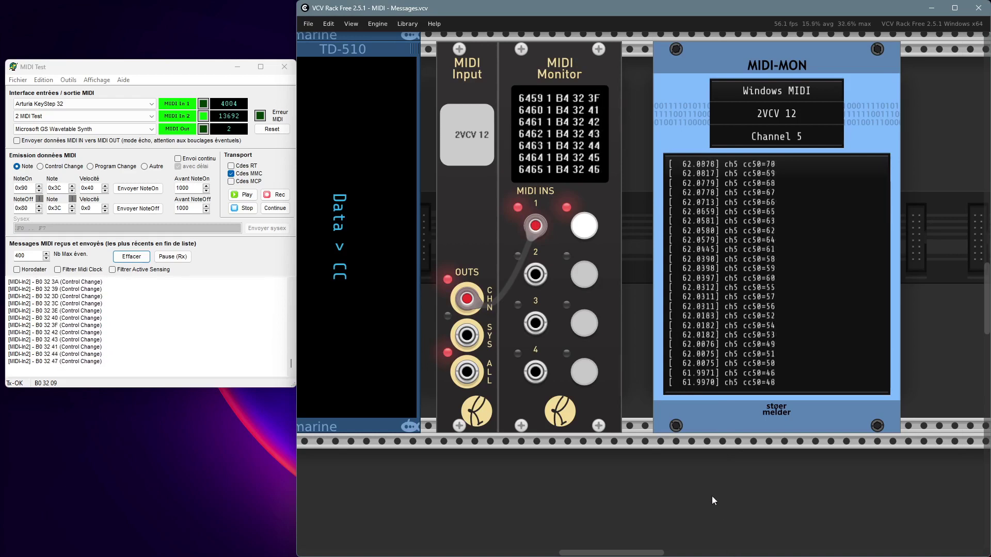
Step: Examine the pan knob's controller 20 signal on the Scope beside the MIDI CC > CV module
{"action": "scroll", "coordinate": [543, 511], "scroll_direction": "down", "scroll_amount": 3}
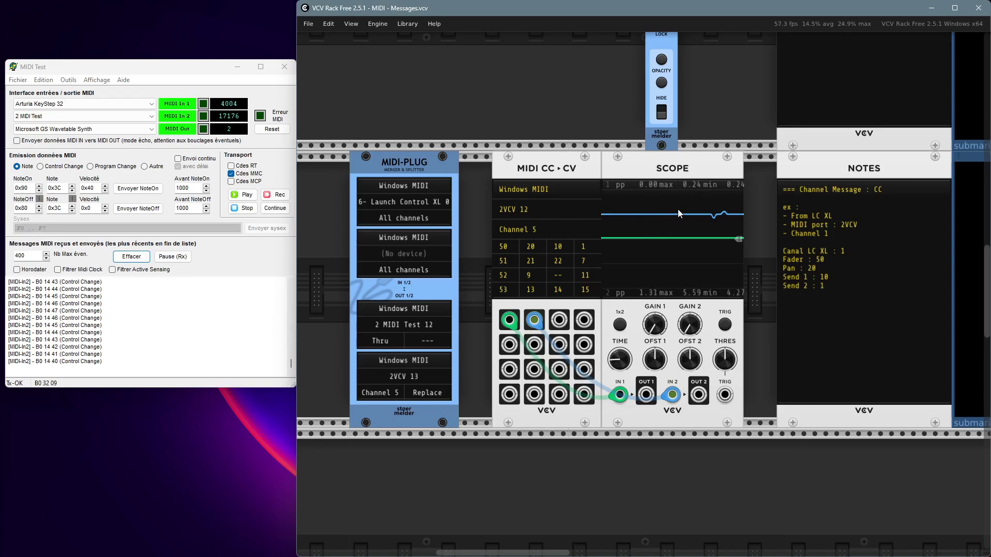
{"action": "scroll", "coordinate": [658, 231], "scroll_direction": "up", "scroll_amount": 3}
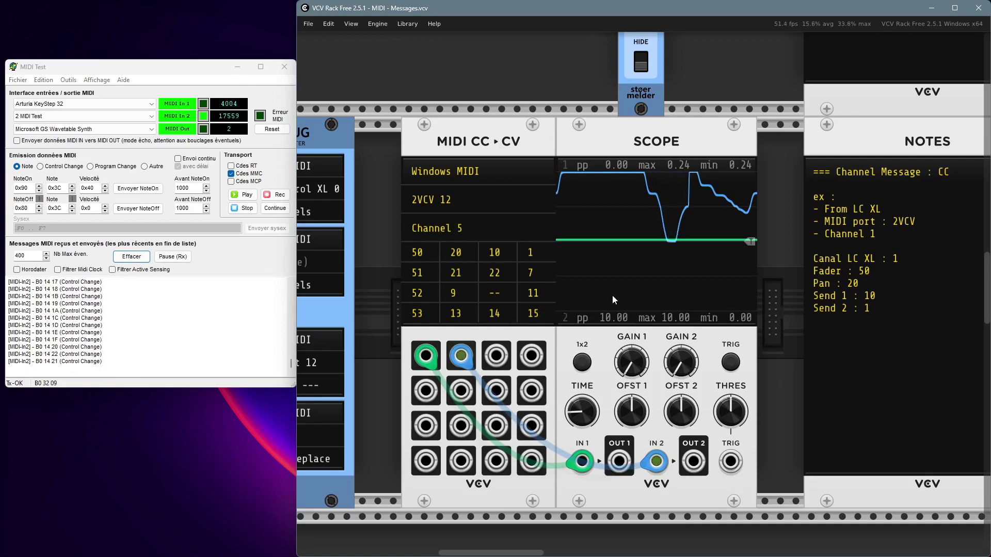
{"action": "scroll", "coordinate": [613, 298], "scroll_direction": "down", "scroll_amount": 1}
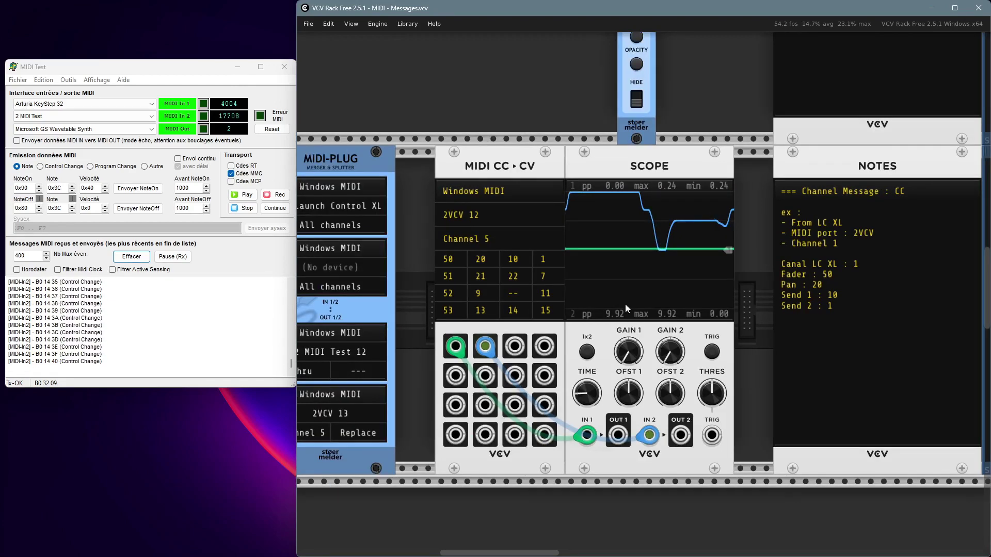
{"action": "left_click_drag", "start_coordinate": [624, 303], "coordinate": [615, 283]}
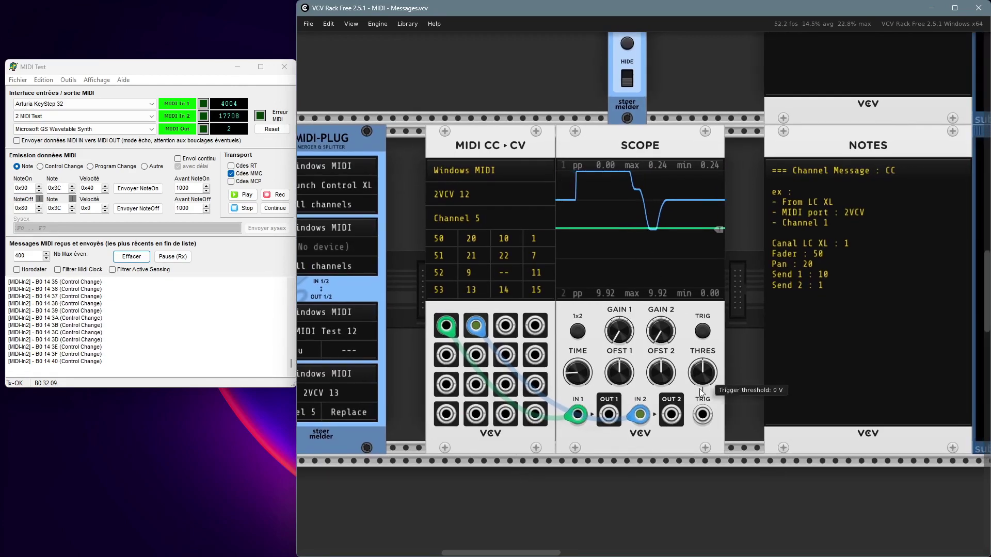
{"action": "scroll", "coordinate": [663, 495], "scroll_direction": "down", "scroll_amount": 2}
{"action": "left_click_drag", "start_coordinate": [657, 491], "coordinate": [619, 469]}
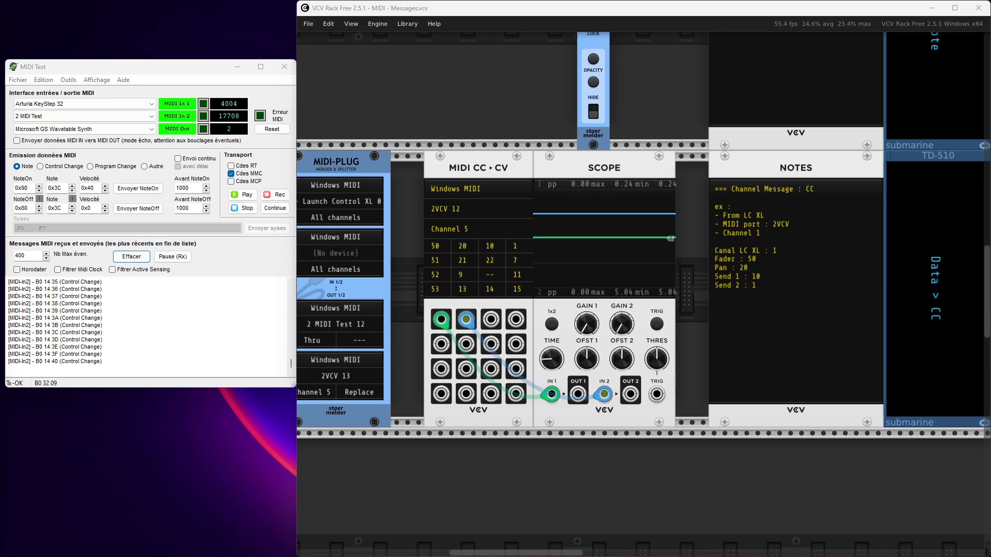
Step: Switch to the MIDI specification PDF and read the Balance, Pan and Expression definitions under Controller Effect
{"action": "key", "text": "alt+Tab"}
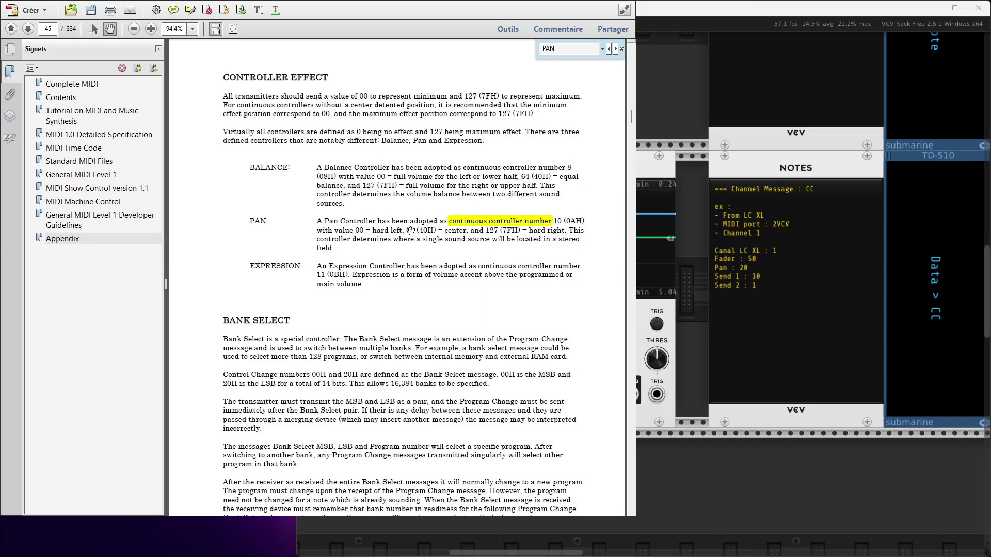
{"action": "scroll", "coordinate": [411, 230], "scroll_direction": "down", "scroll_amount": 1}
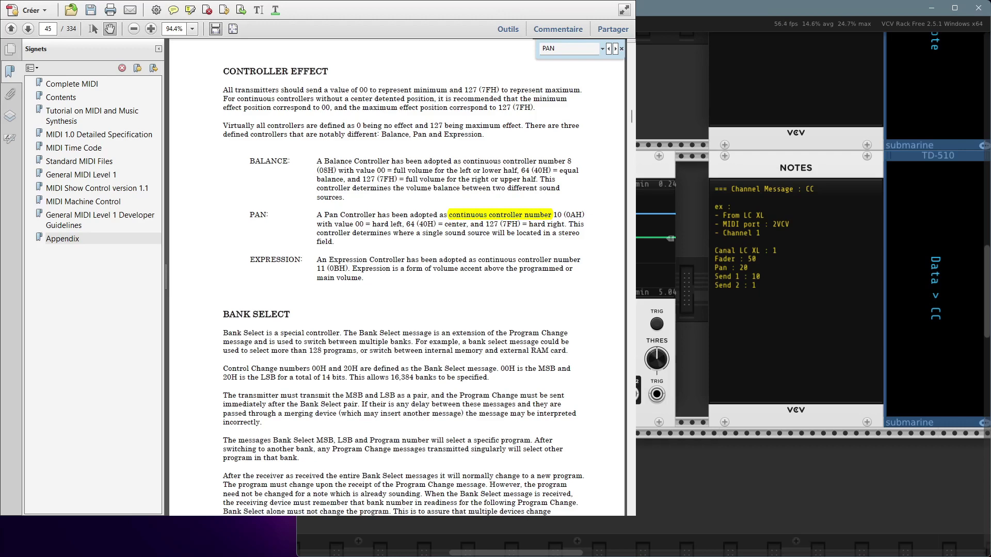
{"action": "scroll", "coordinate": [812, 229], "scroll_direction": "down", "scroll_amount": 2}
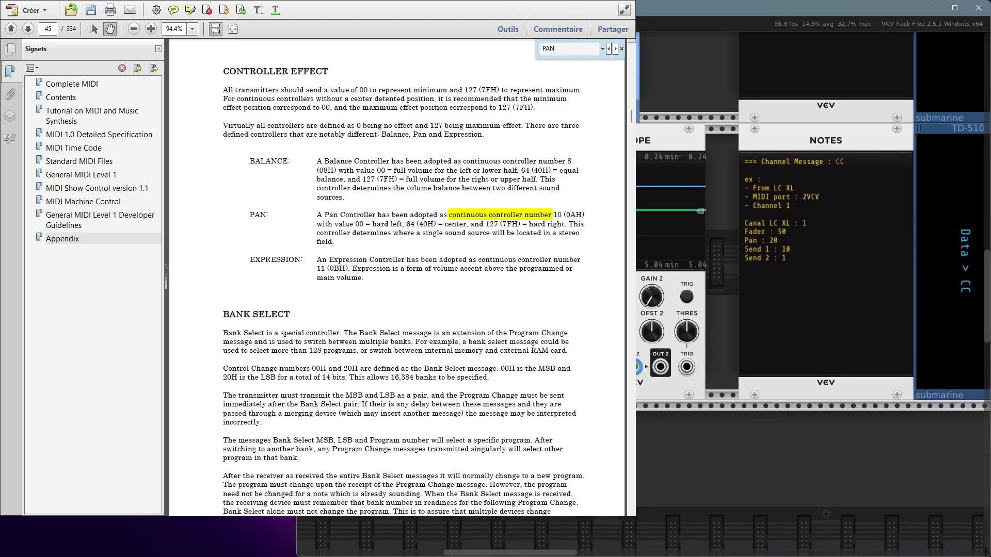
{"action": "scroll", "coordinate": [812, 222], "scroll_direction": "left", "scroll_amount": 1}
{"action": "scroll", "coordinate": [812, 230], "scroll_direction": "up", "scroll_amount": 1}
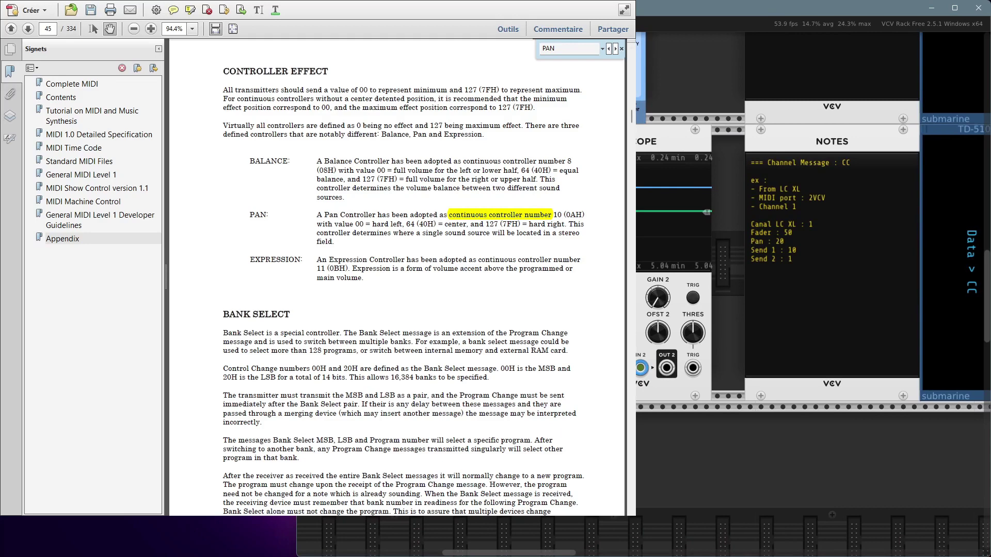
{"action": "left_click", "coordinate": [345, 81]}
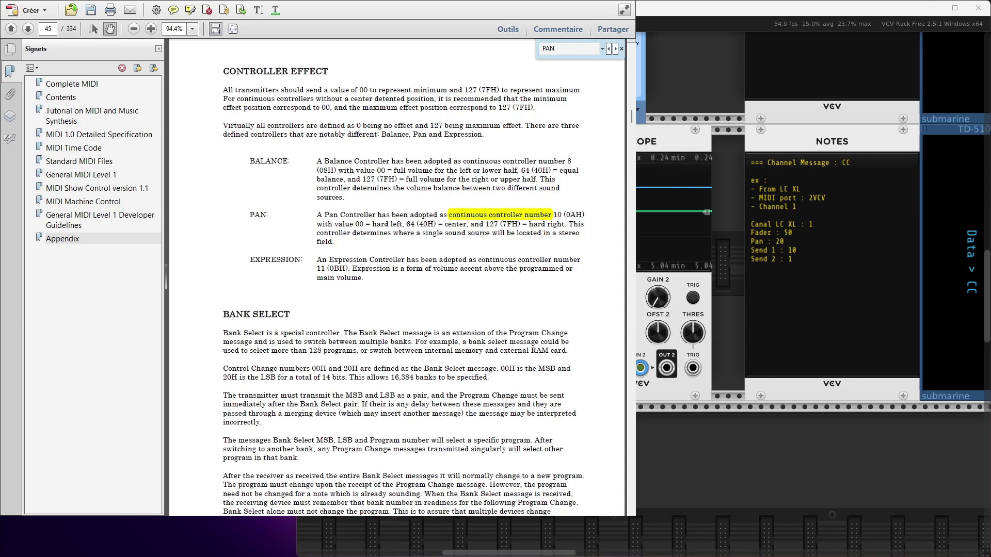
Step: Minimize the specification and compare the pan knob's controller 20 messages in MIDI Test with VCV Rack's MIDI Monitor and MIDI-MON
{"action": "key", "text": "super+Down"}
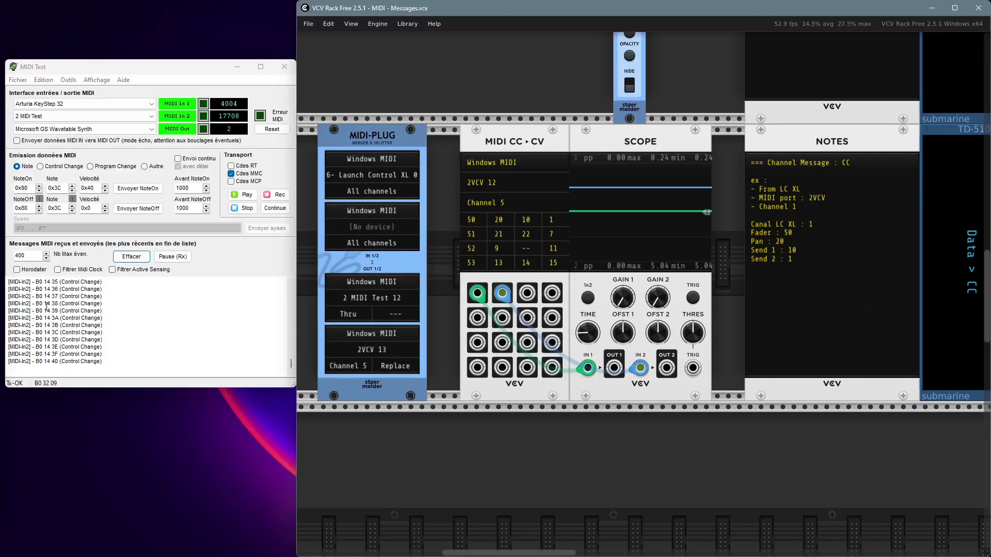
{"action": "left_click", "coordinate": [69, 311]}
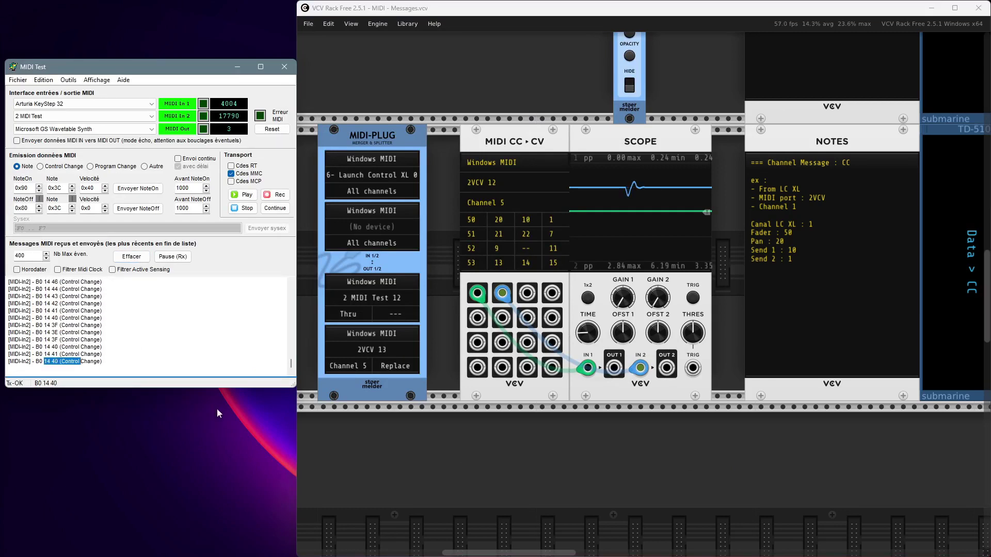
{"action": "left_click", "coordinate": [794, 448]}
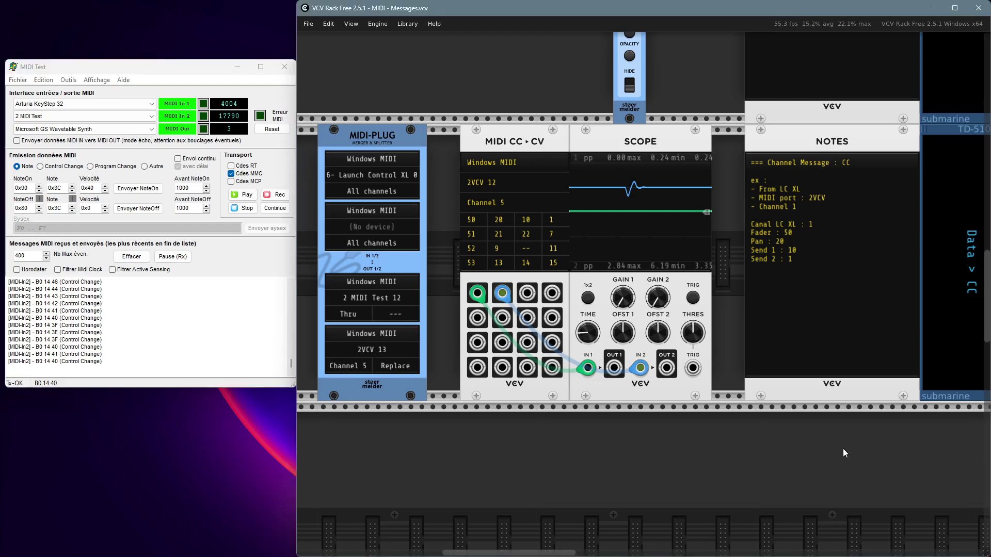
{"action": "left_click_drag", "start_coordinate": [843, 448], "coordinate": [287, 464]}
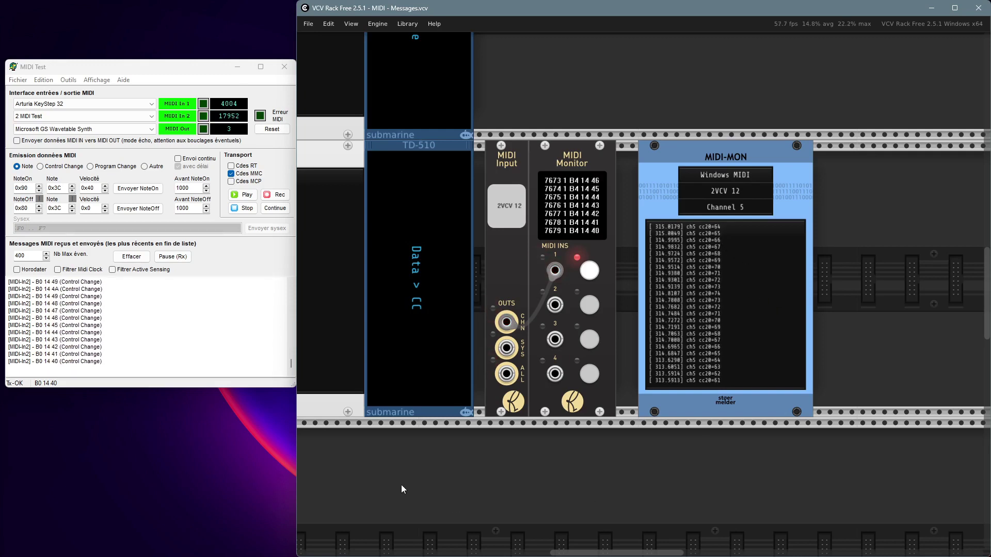
{"action": "scroll", "coordinate": [410, 475], "scroll_direction": "left", "scroll_amount": 3}
{"action": "scroll", "coordinate": [608, 460], "scroll_direction": "down", "scroll_amount": 3}
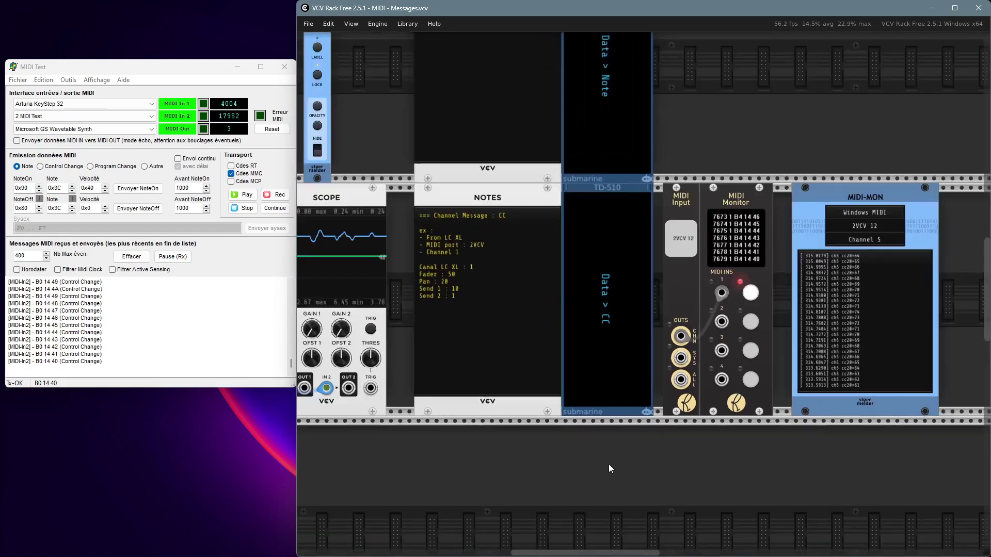
{"action": "scroll", "coordinate": [608, 462], "scroll_direction": "down", "scroll_amount": 2}
{"action": "left_click_drag", "start_coordinate": [540, 464], "coordinate": [566, 438]}
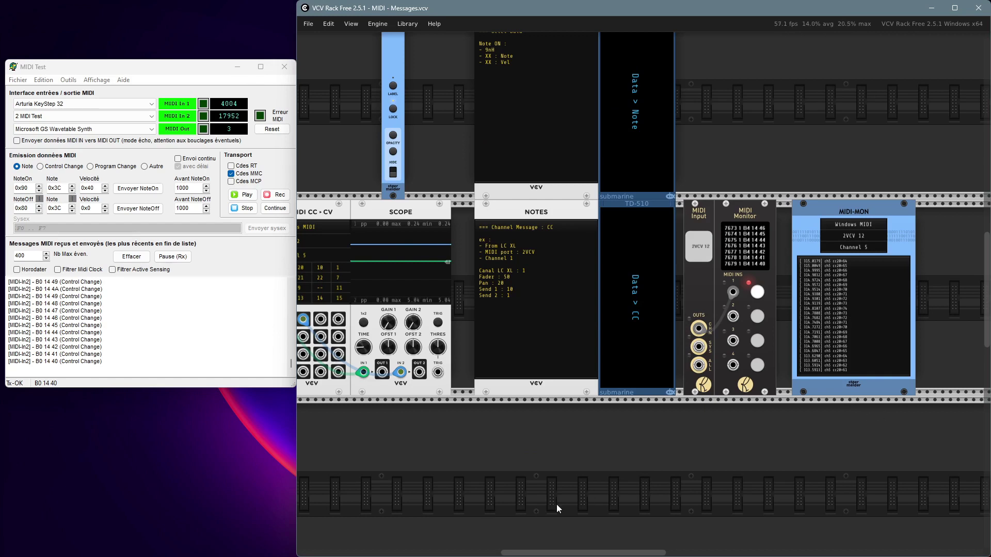
{"action": "left_click_drag", "start_coordinate": [556, 504], "coordinate": [578, 496]}
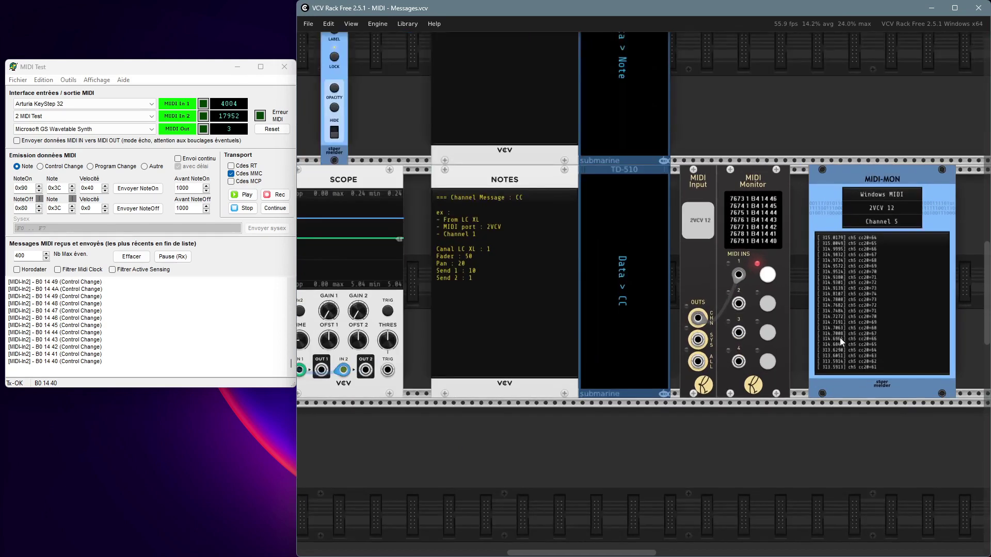
{"action": "scroll", "coordinate": [839, 339], "scroll_direction": "up", "scroll_amount": 3}
{"action": "scroll", "coordinate": [833, 290], "scroll_direction": "up", "scroll_amount": 1}
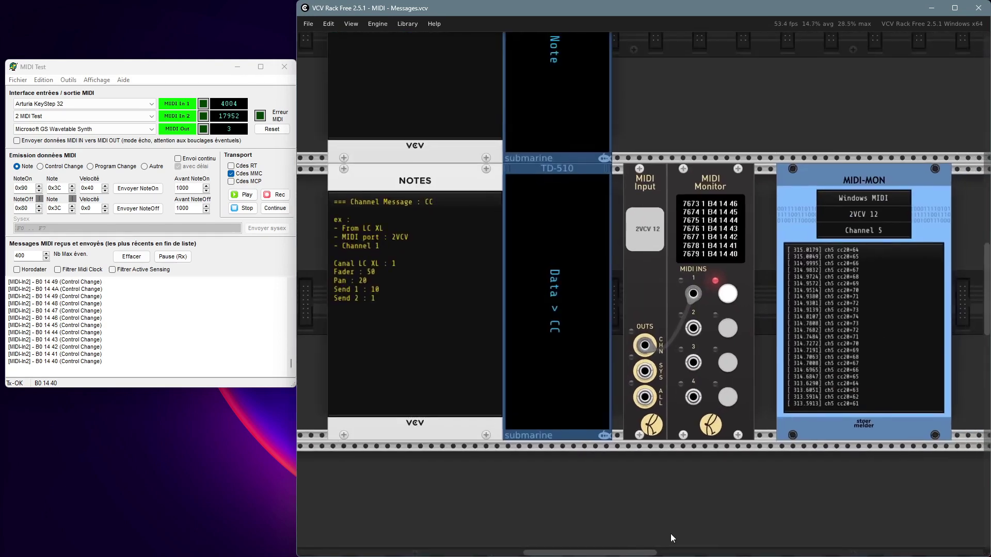
{"action": "scroll", "coordinate": [620, 500], "scroll_direction": "left", "scroll_amount": 1}
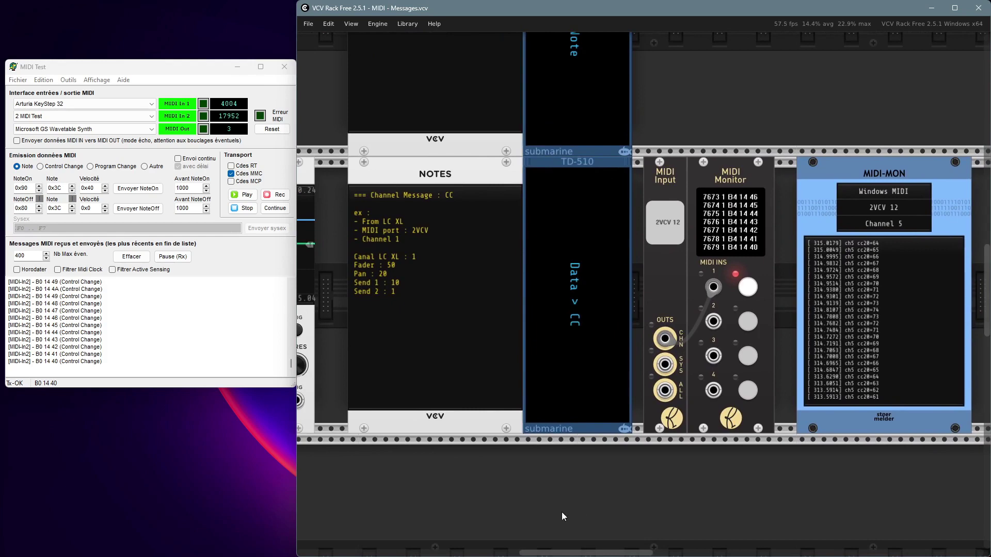
{"action": "scroll", "coordinate": [546, 512], "scroll_direction": "down", "scroll_amount": 3}
{"action": "scroll", "coordinate": [525, 482], "scroll_direction": "up", "scroll_amount": 2}
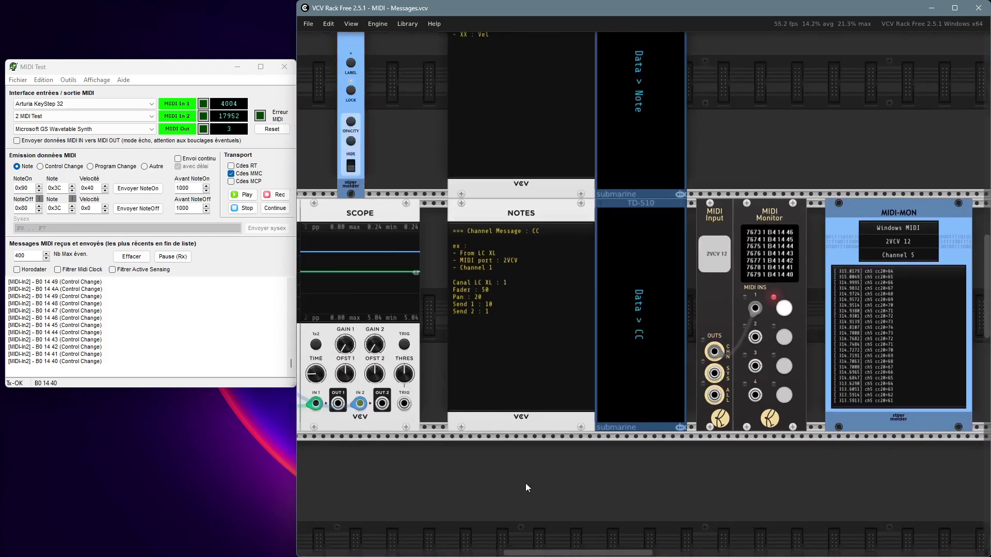
{"action": "scroll", "coordinate": [638, 495], "scroll_direction": "left", "scroll_amount": 5}
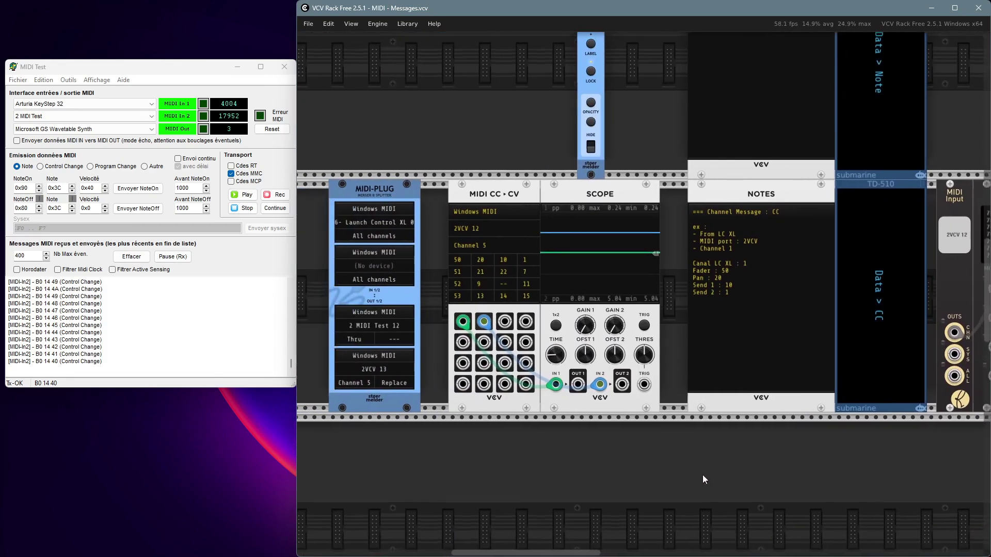
{"action": "left_click_drag", "start_coordinate": [686, 481], "coordinate": [695, 486]}
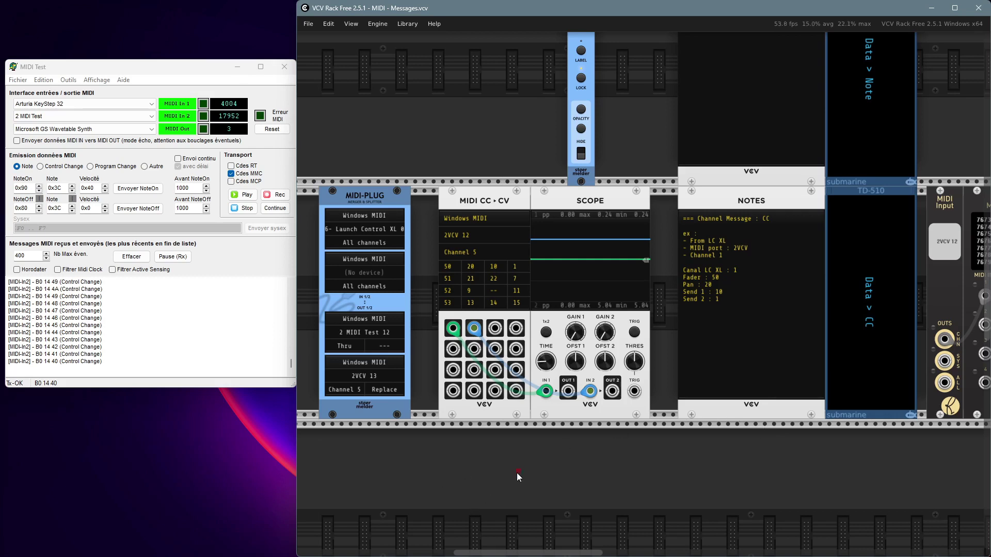
{"action": "scroll", "coordinate": [518, 472], "scroll_direction": "down", "scroll_amount": 1}
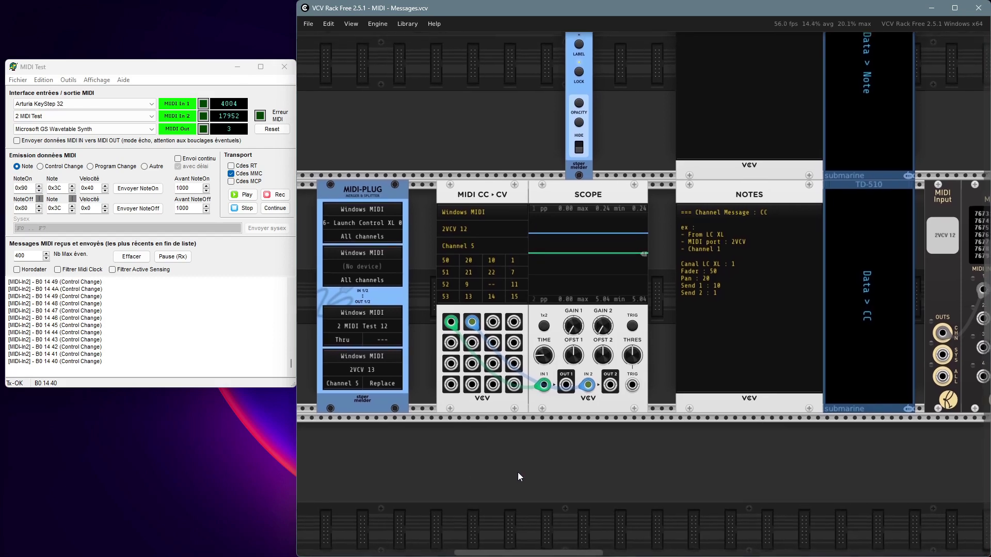
Step: Switch to Novation Components and examine Fader 1's minimum and maximum value settings in the Launch Control XL template
{"action": "scroll", "coordinate": [518, 475], "scroll_direction": "up", "scroll_amount": 1}
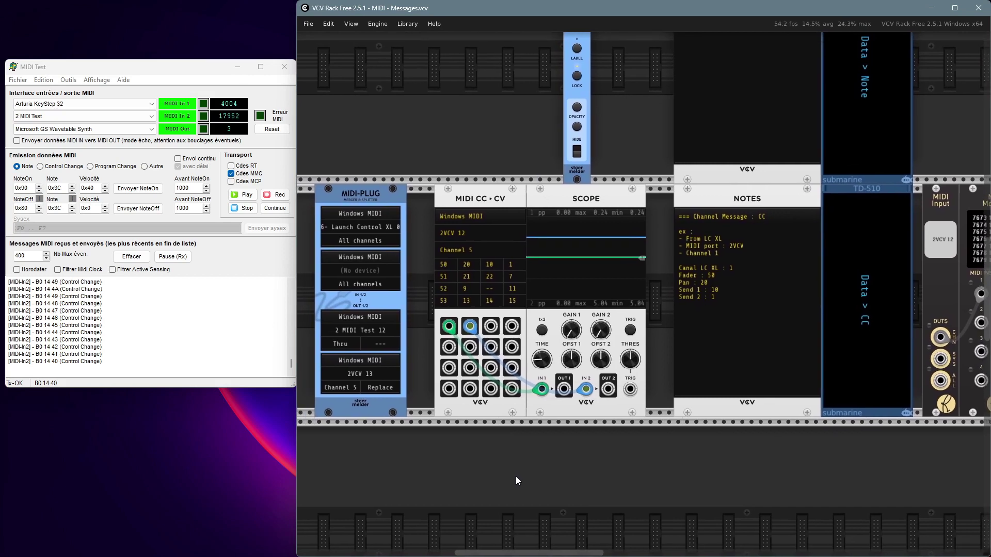
{"action": "scroll", "coordinate": [516, 478], "scroll_direction": "down", "scroll_amount": 1}
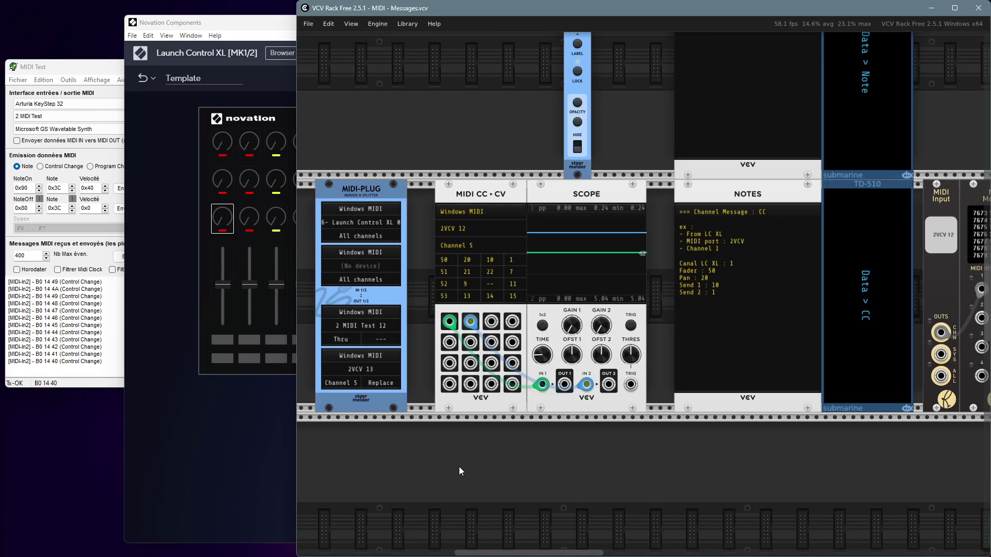
{"action": "left_click", "coordinate": [235, 470]}
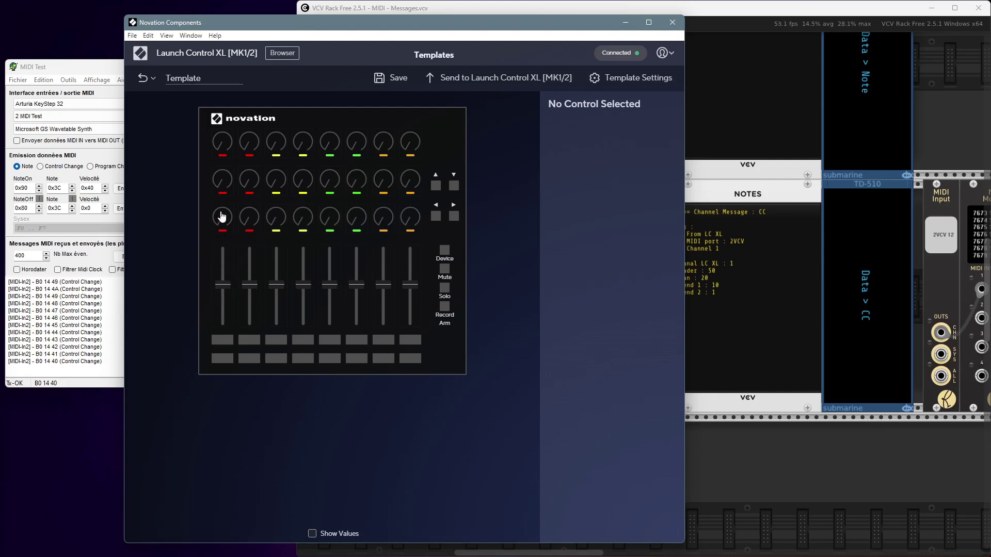
{"action": "left_click", "coordinate": [223, 292]}
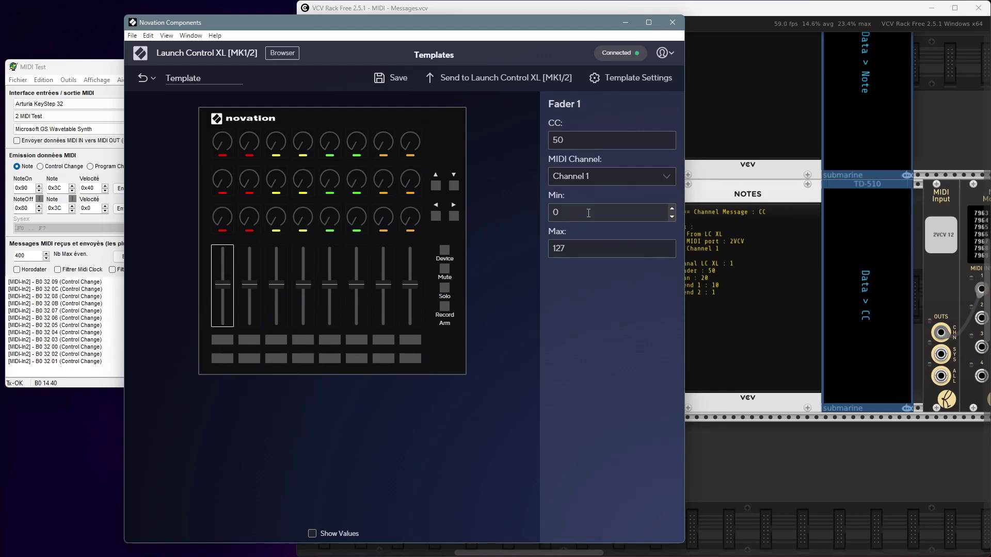
{"action": "left_click", "coordinate": [672, 246]}
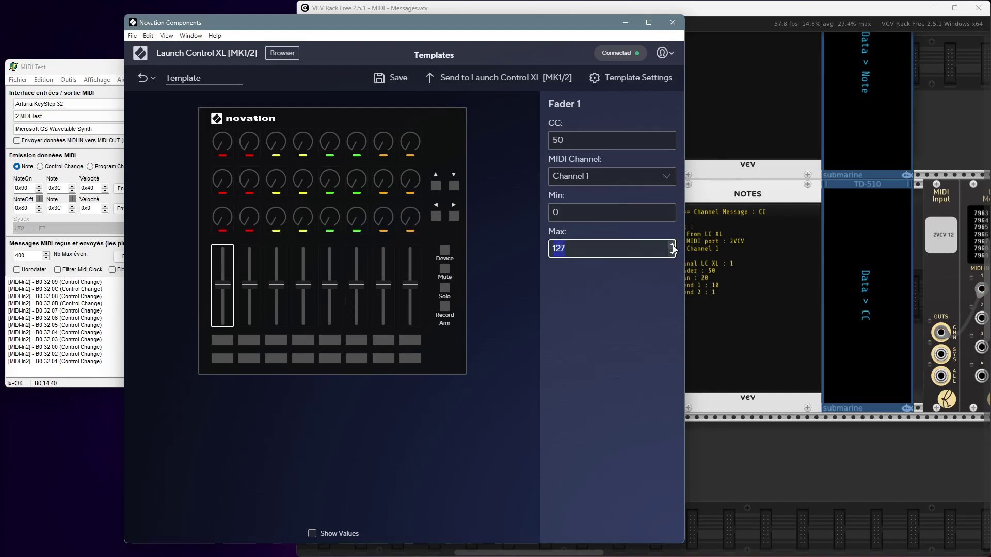
{"action": "left_click", "coordinate": [585, 215]}
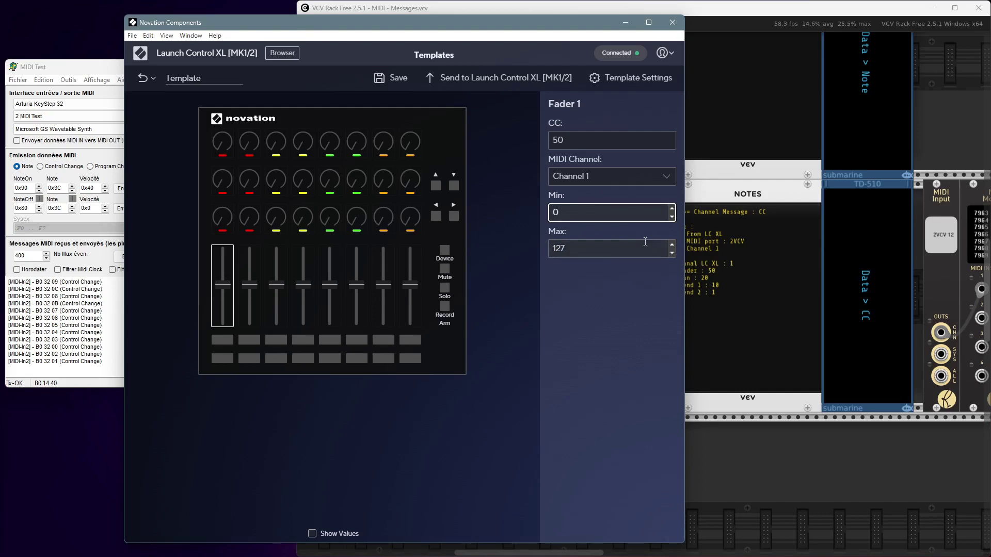
{"action": "left_click", "coordinate": [559, 353]}
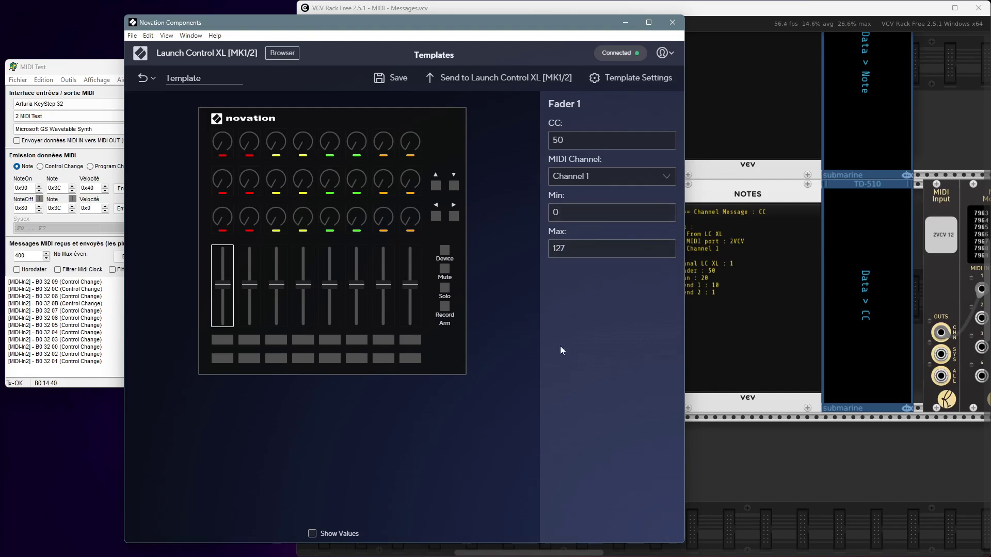
Step: Review the MIDI channels available for Fader 1 and its CC number in the template
{"action": "left_click", "coordinate": [585, 178]}
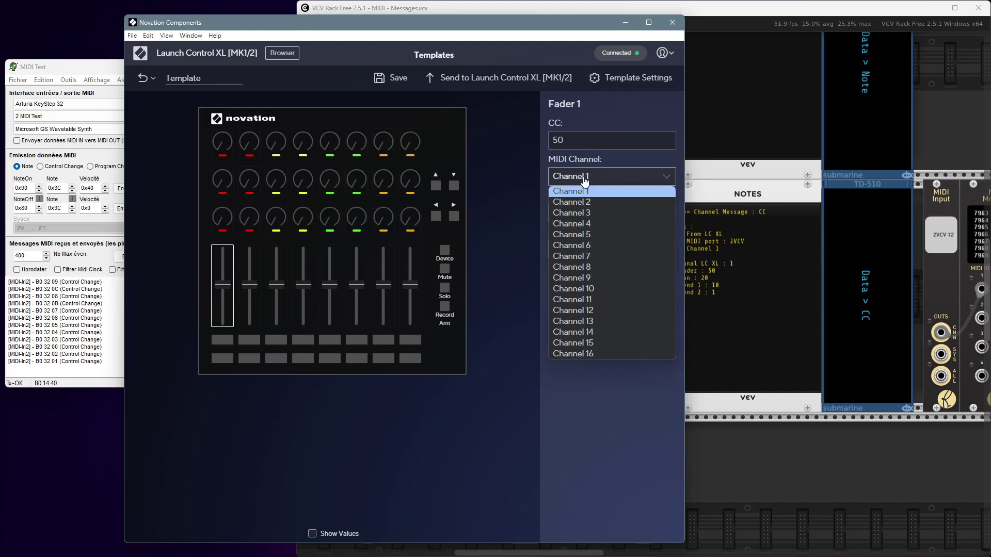
{"action": "left_click", "coordinate": [609, 420]}
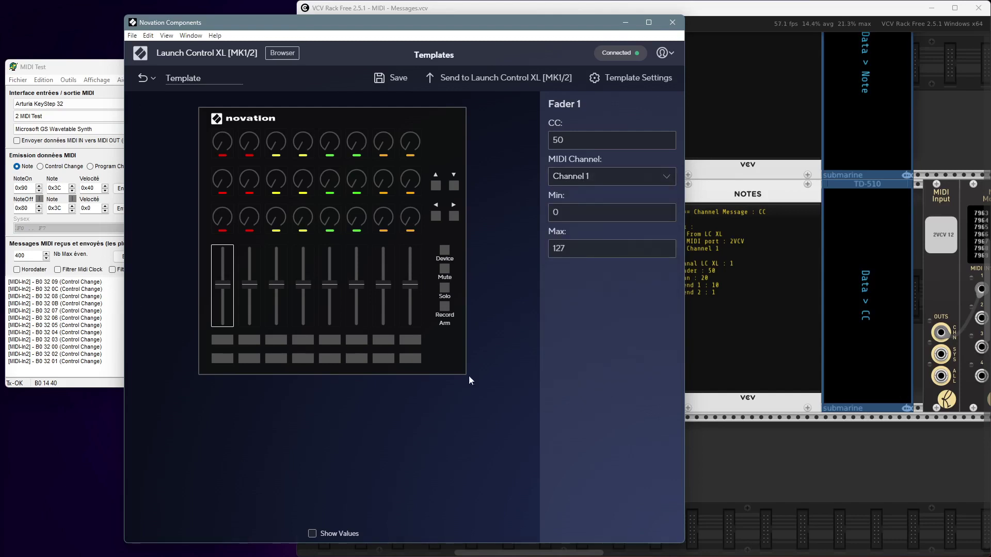
{"action": "left_click", "coordinate": [431, 435]}
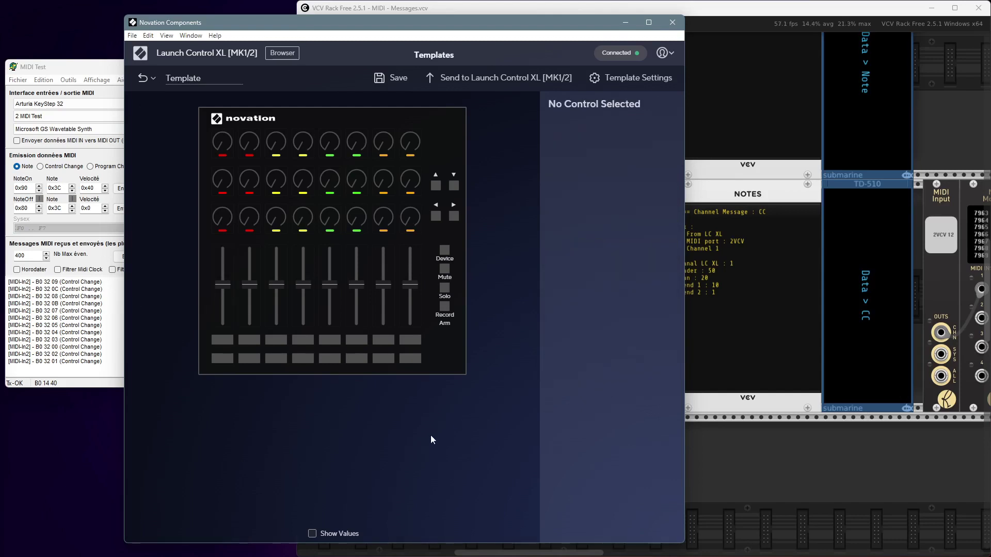
{"action": "left_click", "coordinate": [222, 284]}
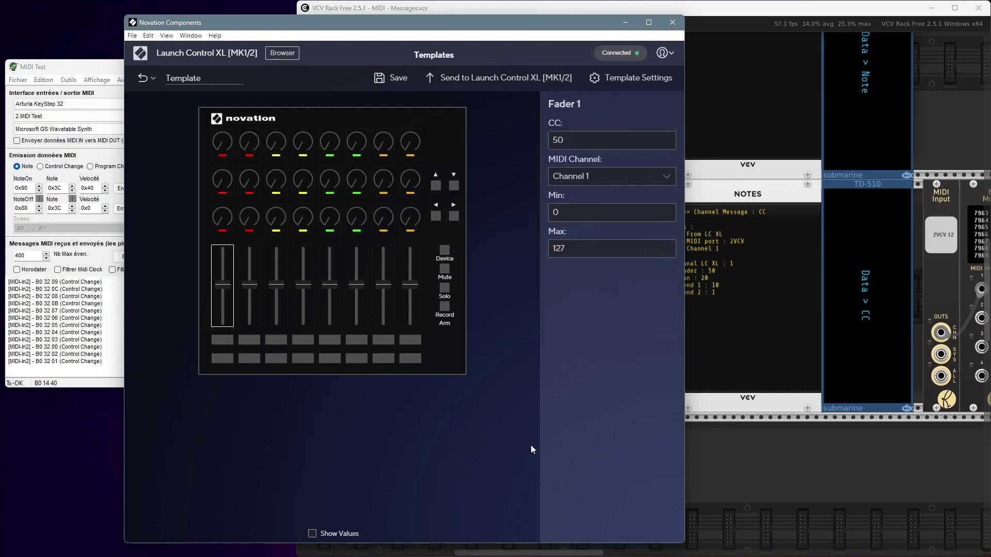
{"action": "left_click", "coordinate": [584, 140]}
Step: Switch to VCV Rack and examine the fader's controller 50 messages in MIDI Monitor and MIDI-MON
{"action": "left_click", "coordinate": [827, 454]}
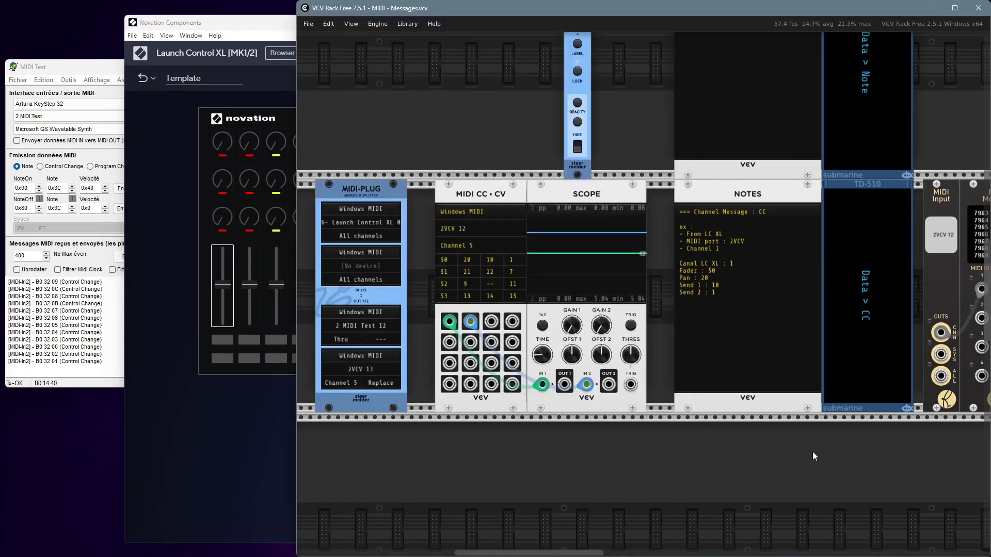
{"action": "scroll", "coordinate": [800, 447], "scroll_direction": "right", "scroll_amount": 5}
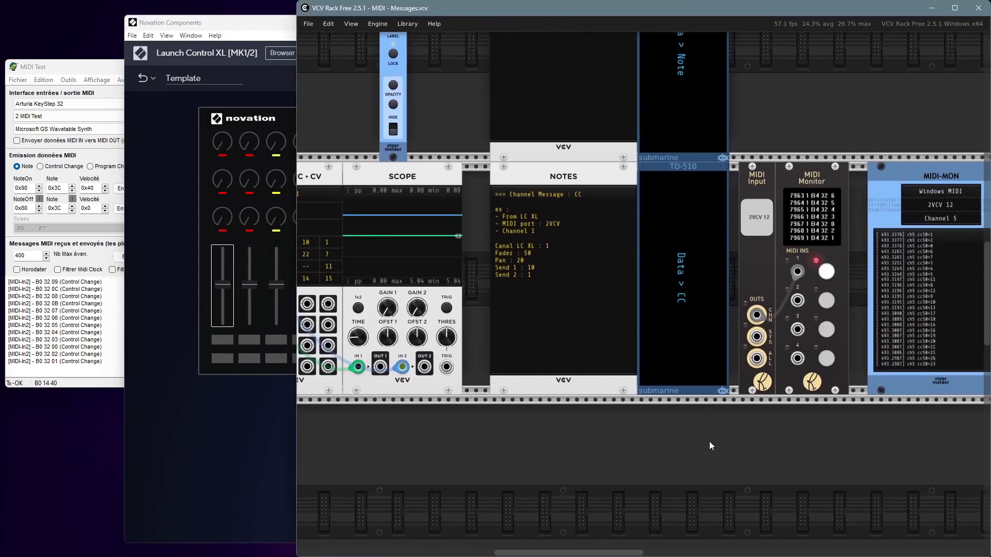
{"action": "left_click_drag", "start_coordinate": [877, 439], "coordinate": [812, 447]}
{"action": "scroll", "coordinate": [812, 447], "scroll_direction": "up", "scroll_amount": 4}
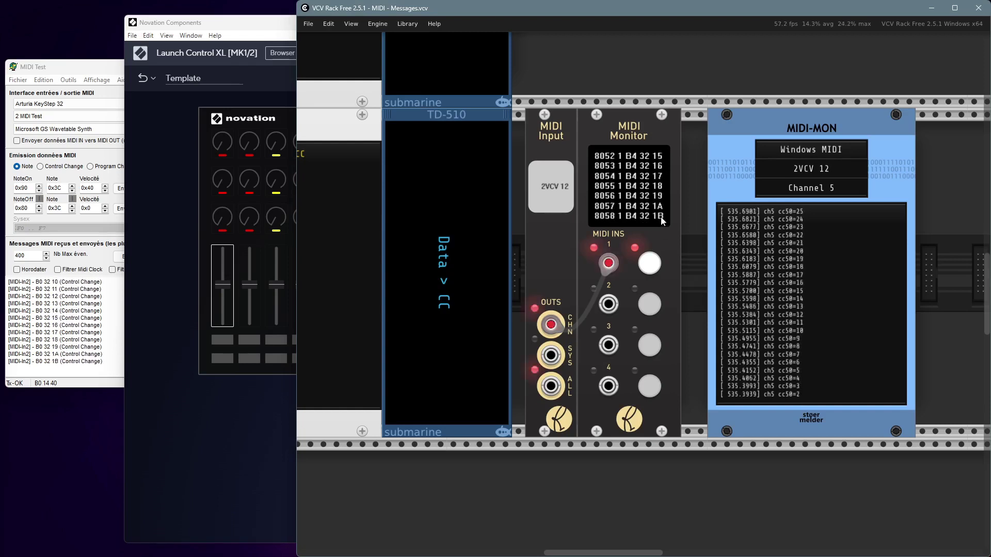
Step: Return to Novation Components and compare Fader 1's CC number and channel with the messages listed in MIDI Test and MIDI-MON
{"action": "key", "text": "alt+Tab"}
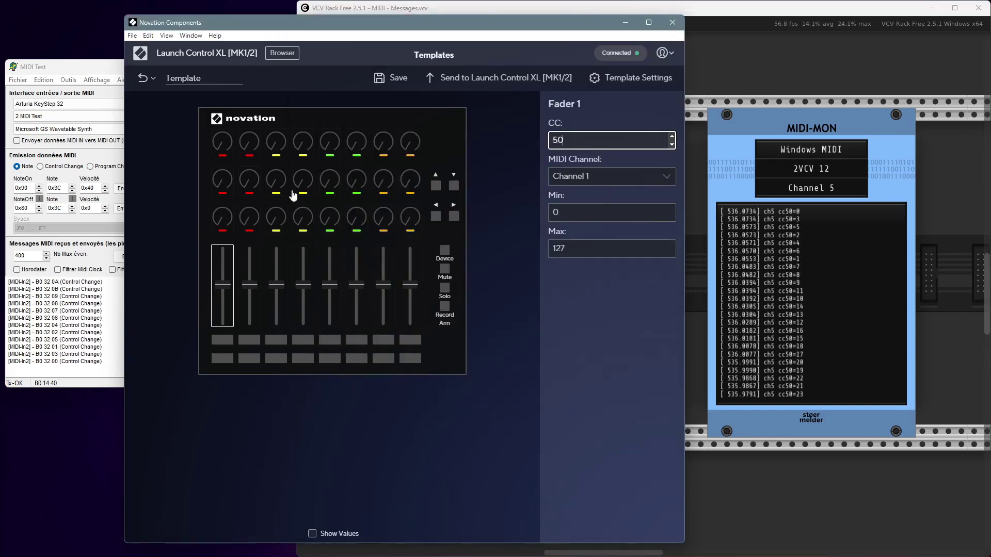
{"action": "left_click", "coordinate": [568, 317]}
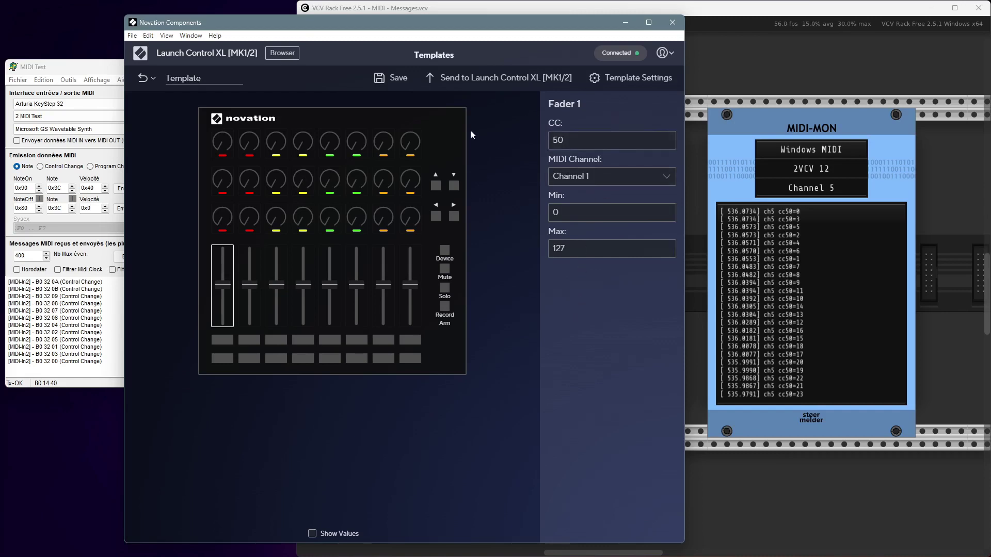
{"action": "left_click", "coordinate": [436, 435]}
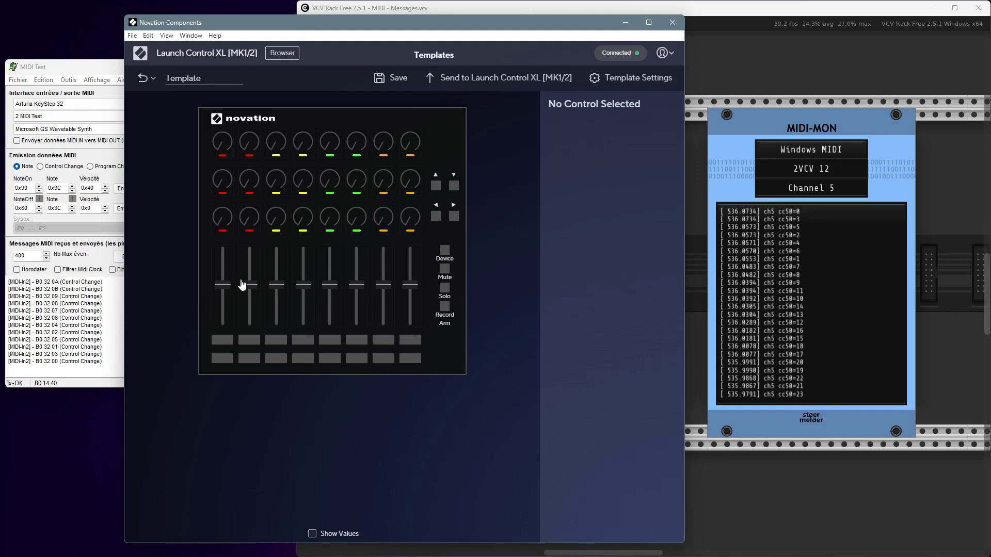
{"action": "left_click", "coordinate": [222, 289]}
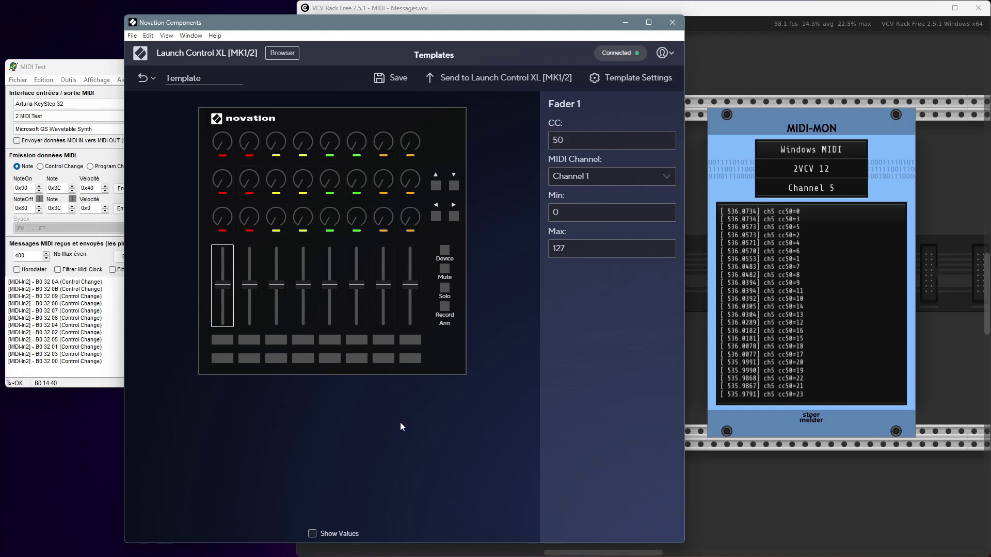
Step: Inspect the template settings of Pot 17, Button 8 and the fourth button of the lower row
{"action": "left_click", "coordinate": [222, 222]}
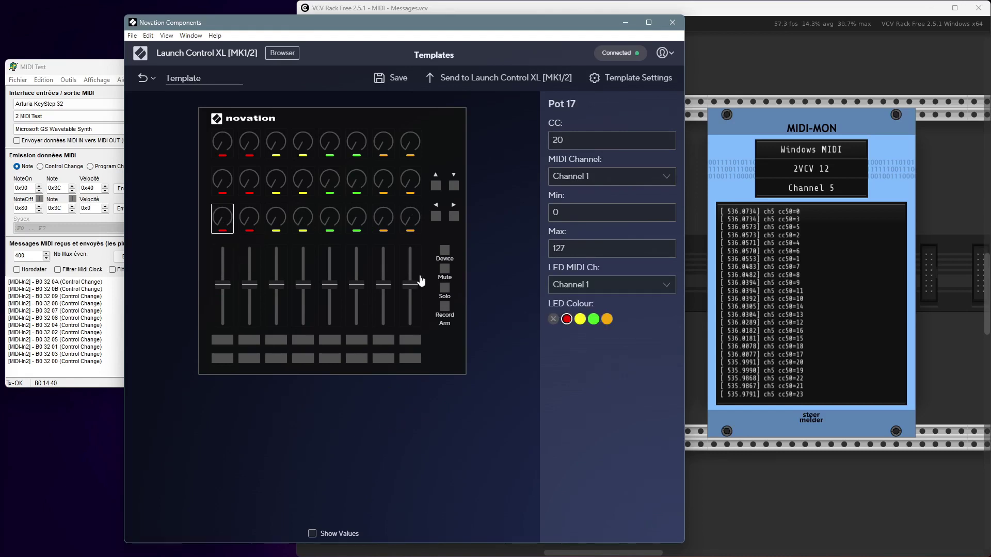
{"action": "left_click", "coordinate": [417, 340]}
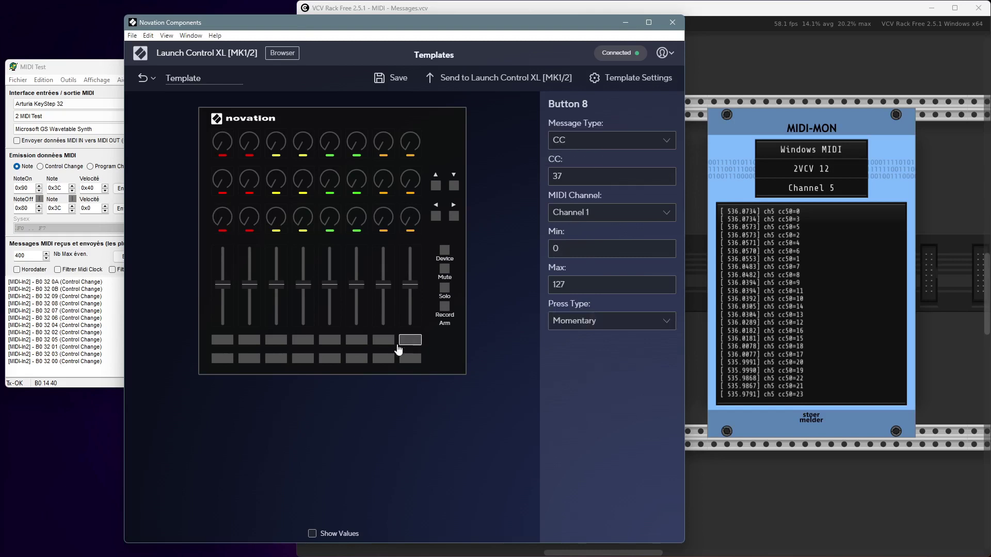
{"action": "left_click", "coordinate": [300, 360]}
{"action": "left_click", "coordinate": [344, 415]}
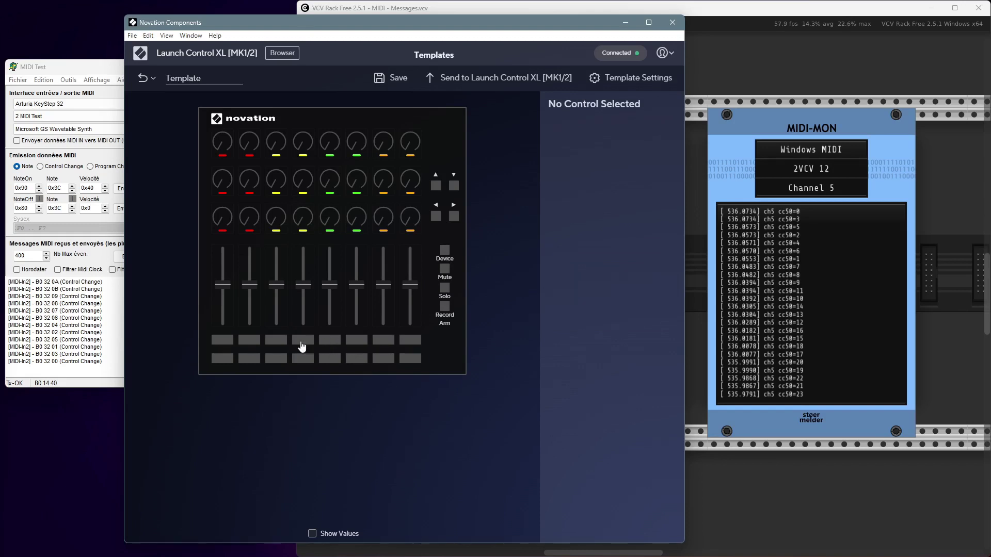
Step: Inspect the message type, CC number and channel assigned to Button 1, Button 9 and the Mute button
{"action": "left_click", "coordinate": [225, 341]}
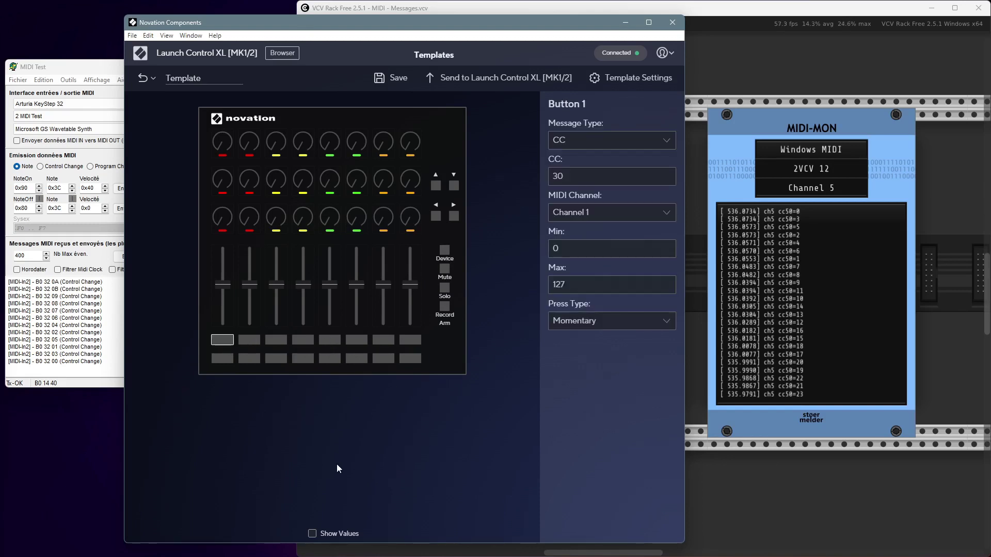
{"action": "left_click", "coordinate": [226, 360]}
{"action": "left_click", "coordinate": [382, 458]}
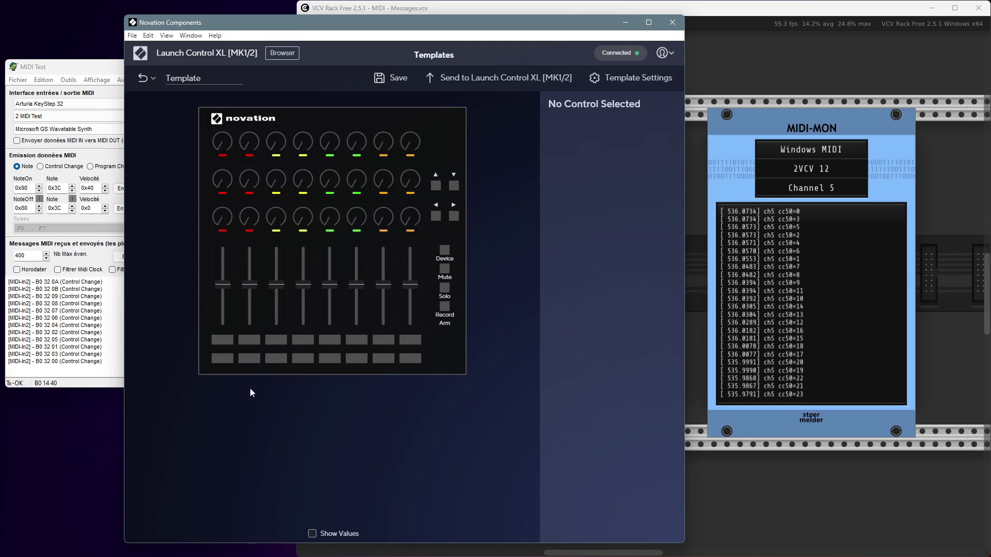
{"action": "left_click", "coordinate": [223, 359]}
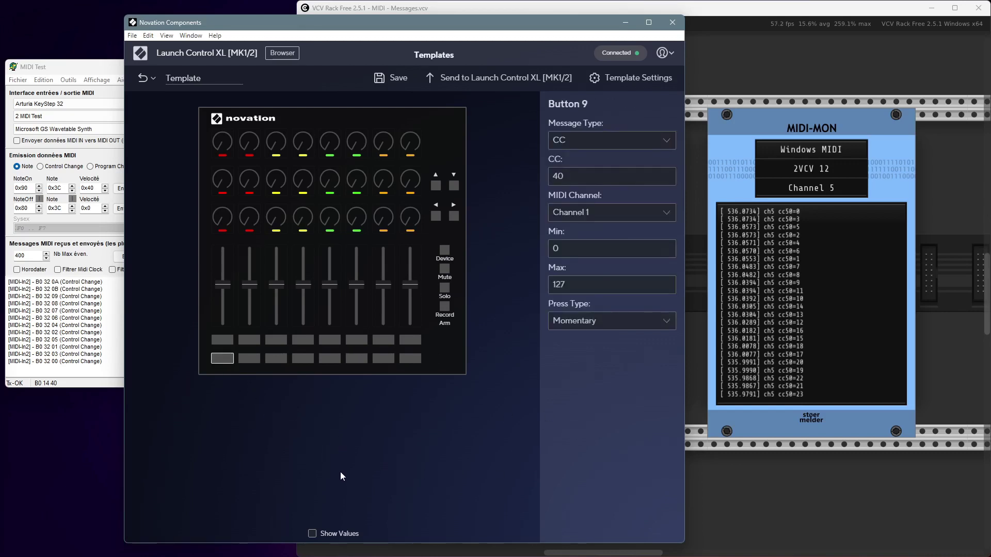
{"action": "left_click", "coordinate": [284, 427]}
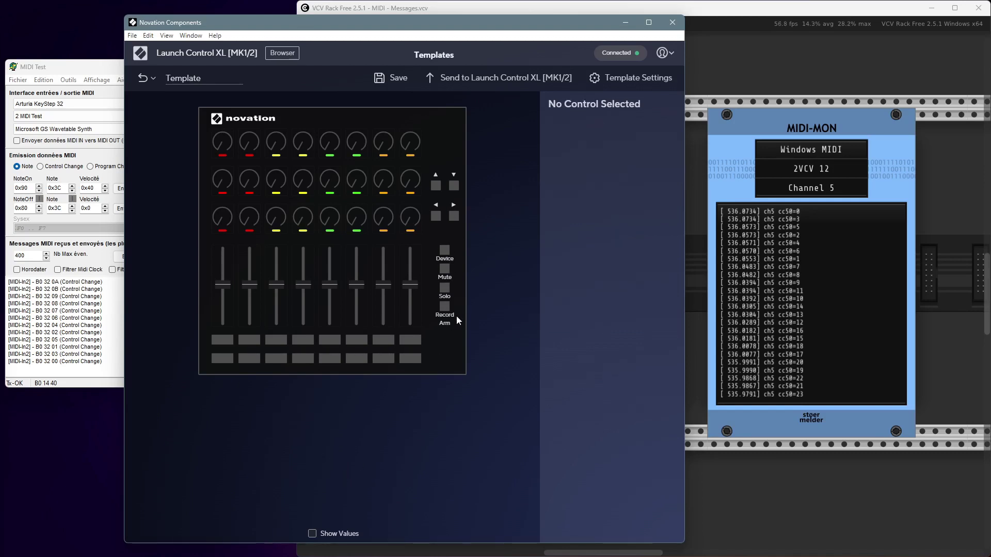
{"action": "left_click", "coordinate": [444, 279]}
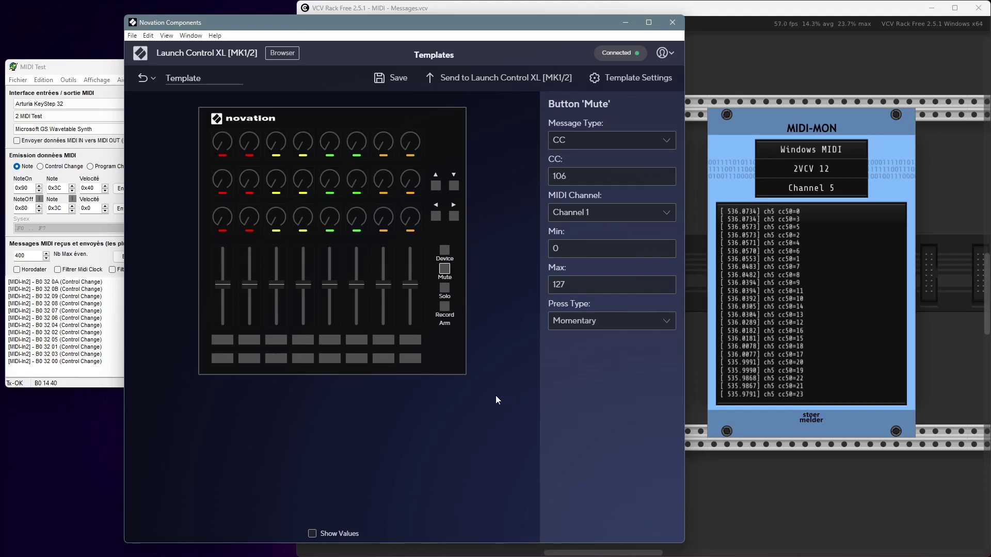
{"action": "left_click", "coordinate": [494, 339]}
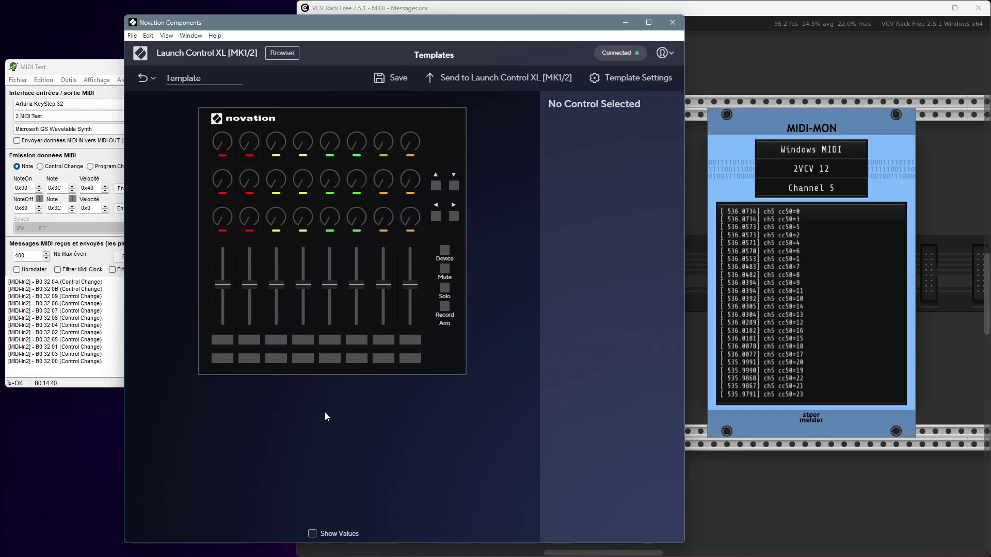
Step: Compare the pan knob's Pot 17 settings with its controller 20 messages in MIDI Test and MIDI-MON
{"action": "left_click", "coordinate": [221, 223]}
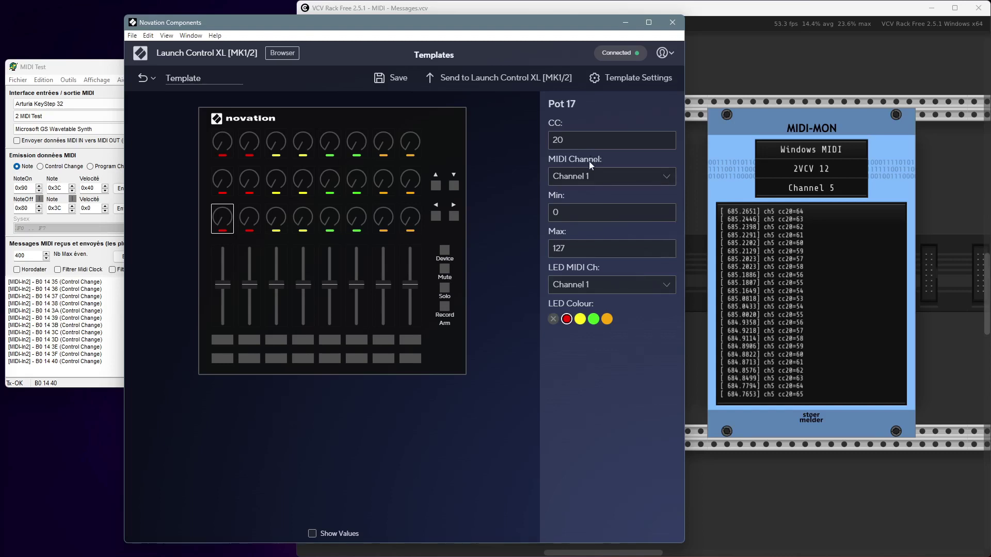
{"action": "left_click", "coordinate": [505, 444]}
{"action": "left_click", "coordinate": [230, 222]}
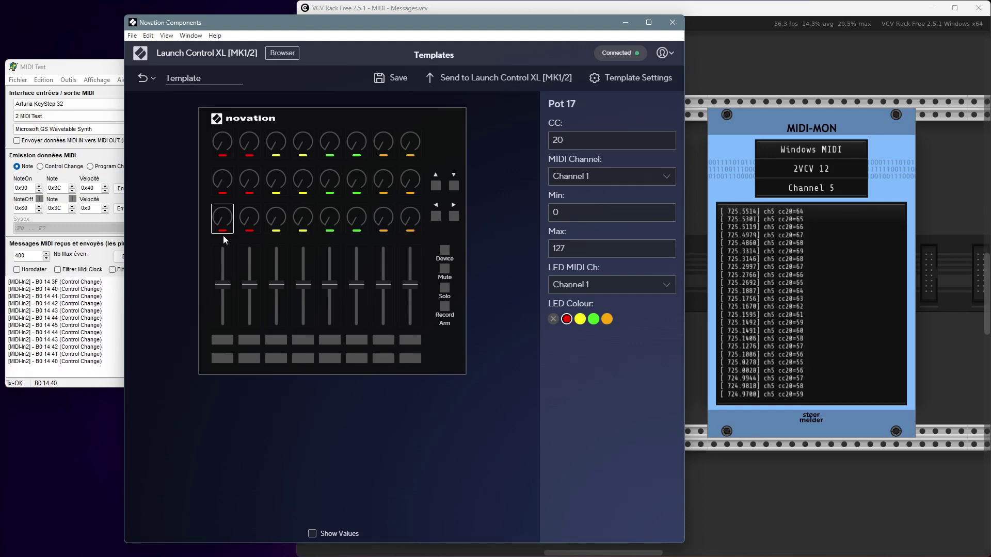
{"action": "left_click", "coordinate": [153, 302]}
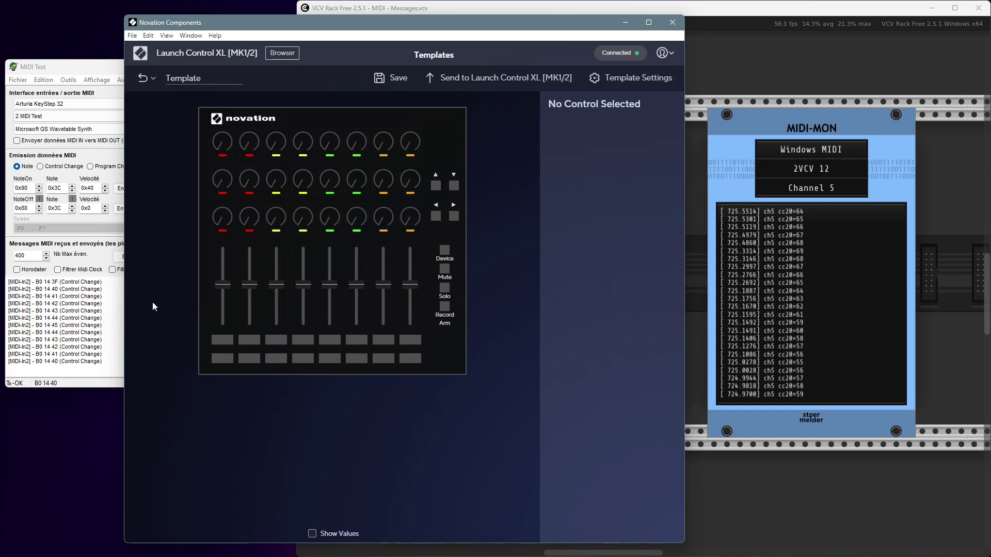
Step: Open Pot 9's settings and compare its controller 10 assignment with the messages in VCV Rack's MIDI-MON
{"action": "left_click", "coordinate": [223, 186]}
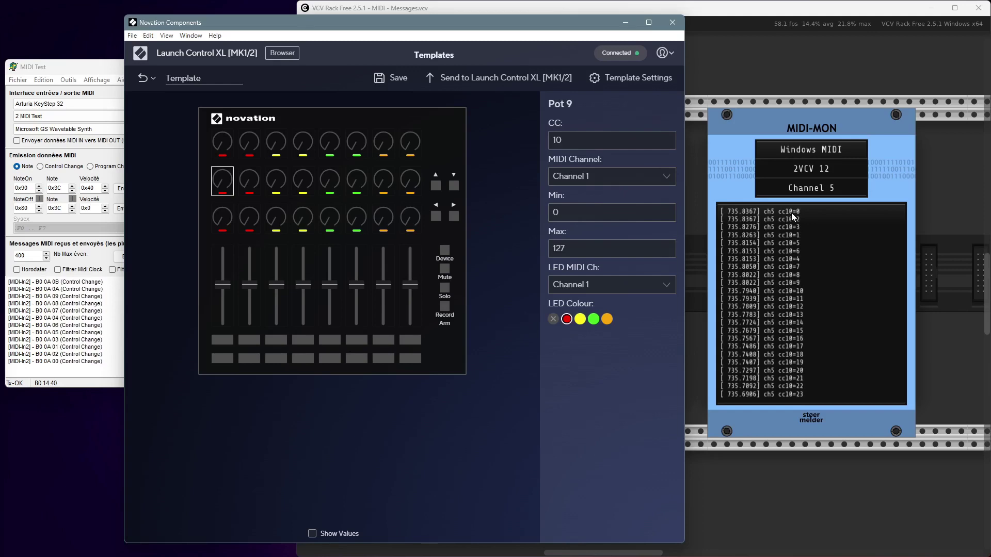
{"action": "left_click", "coordinate": [741, 499]}
{"action": "left_click_drag", "start_coordinate": [741, 497], "coordinate": [809, 495]}
{"action": "key", "text": "alt+Tab"}
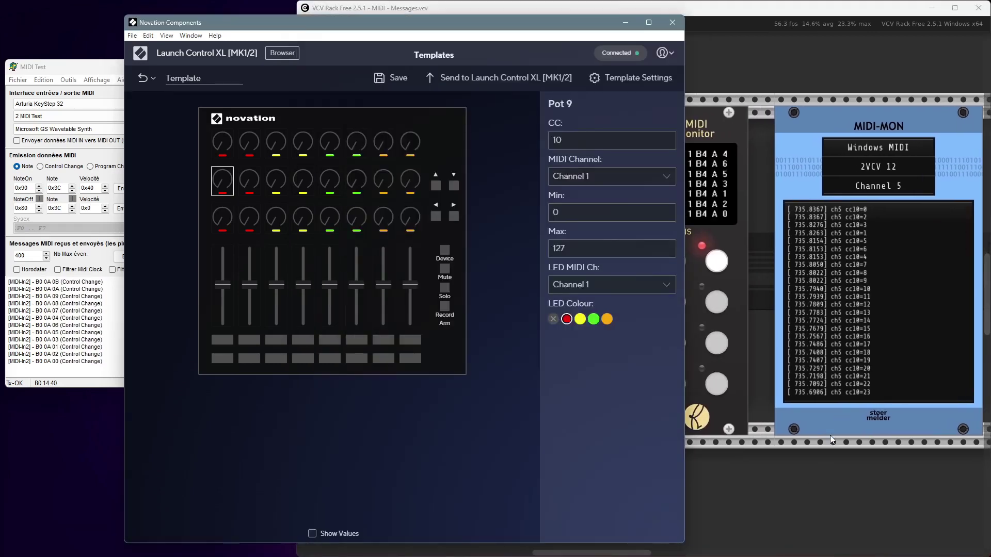
Step: Move the MIDI Monitor module flush against MIDI-MON in VCV Rack and bring the slightly repositioned Novation Components window back in front
{"action": "left_click", "coordinate": [781, 138]}
{"action": "left_click_drag", "start_coordinate": [686, 116], "coordinate": [710, 117]}
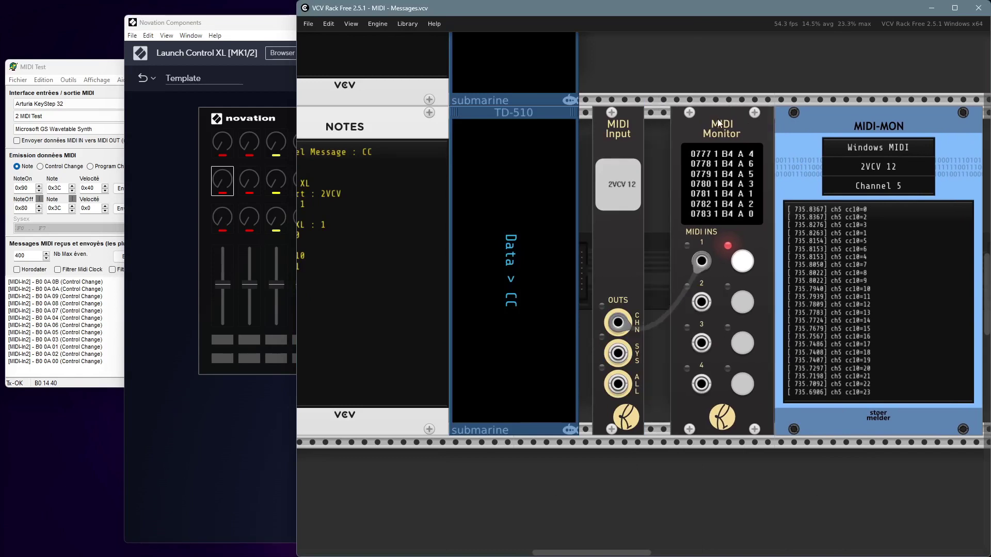
{"action": "key", "text": "alt+Tab"}
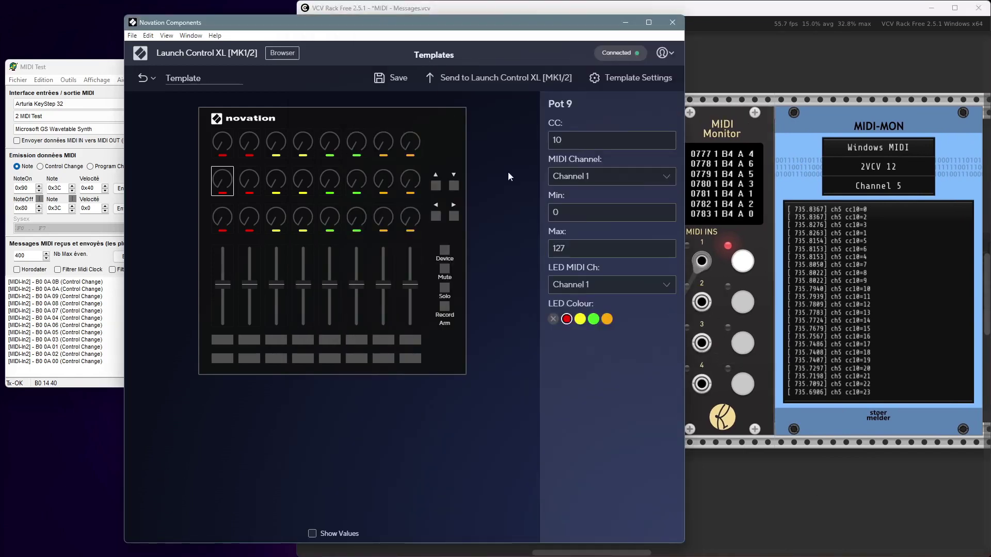
{"action": "left_click_drag", "start_coordinate": [411, 27], "coordinate": [405, 23]}
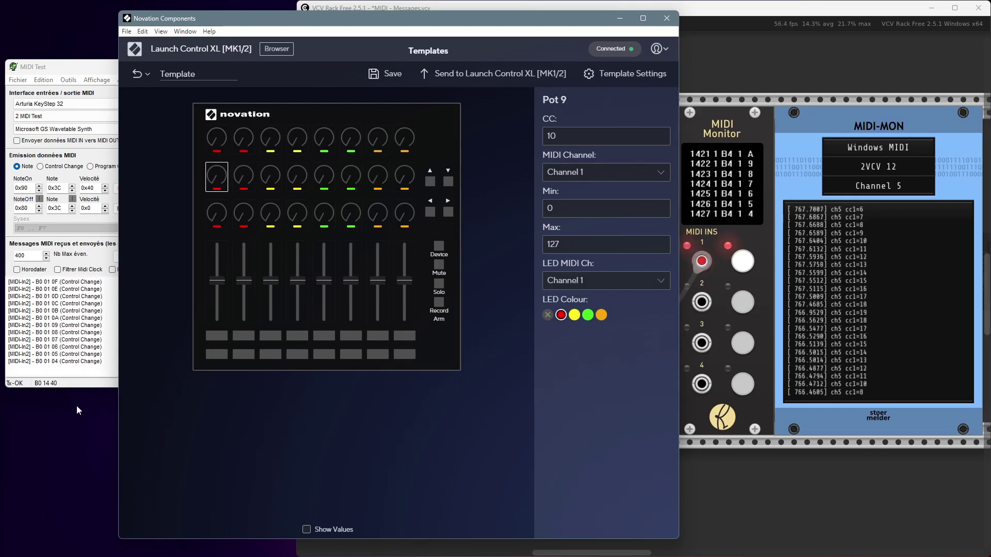
Step: Inspect the CC numbers assigned to Pot 1, Pot 2 and Pot 8 in the first knob row, then clear the selection
{"action": "left_click", "coordinate": [219, 140]}
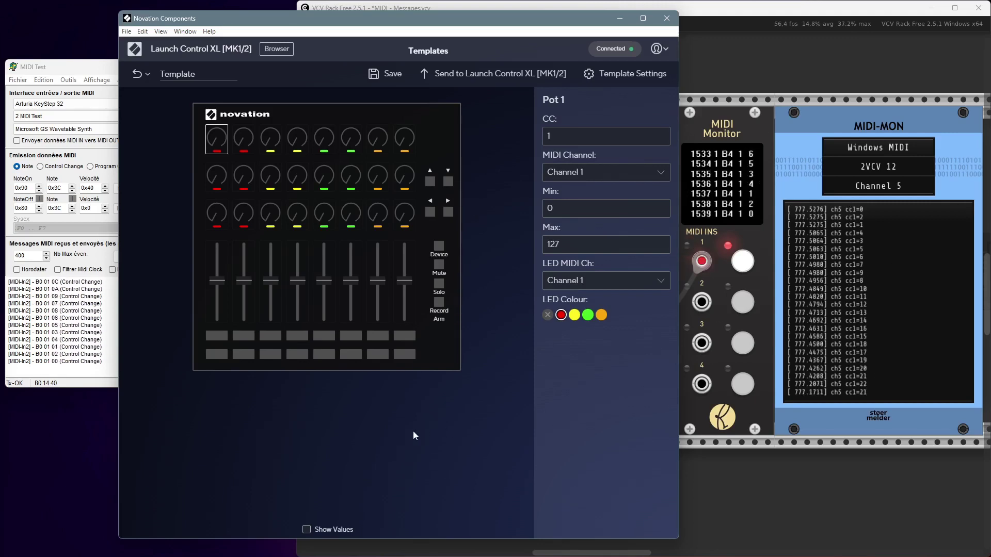
{"action": "left_click", "coordinate": [248, 143]}
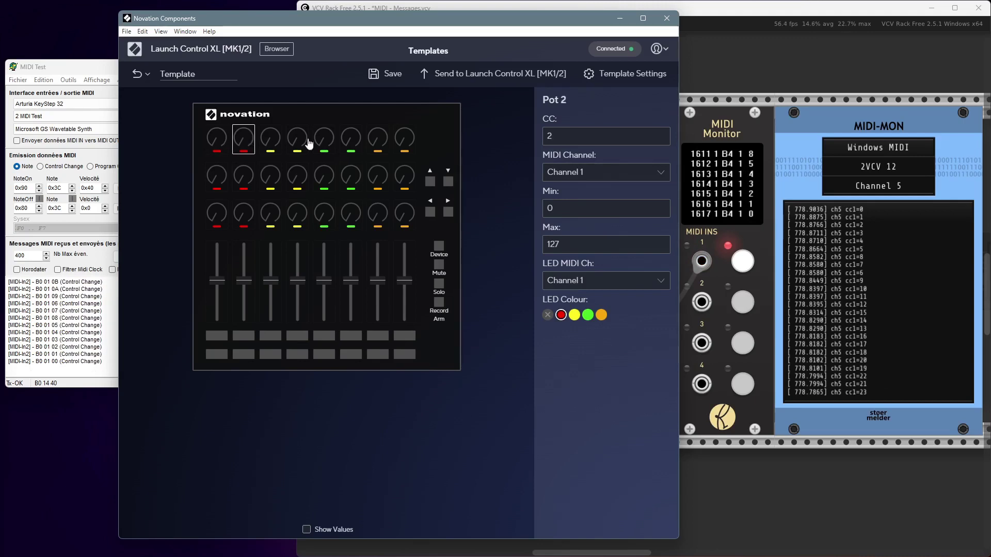
{"action": "left_click", "coordinate": [403, 145]}
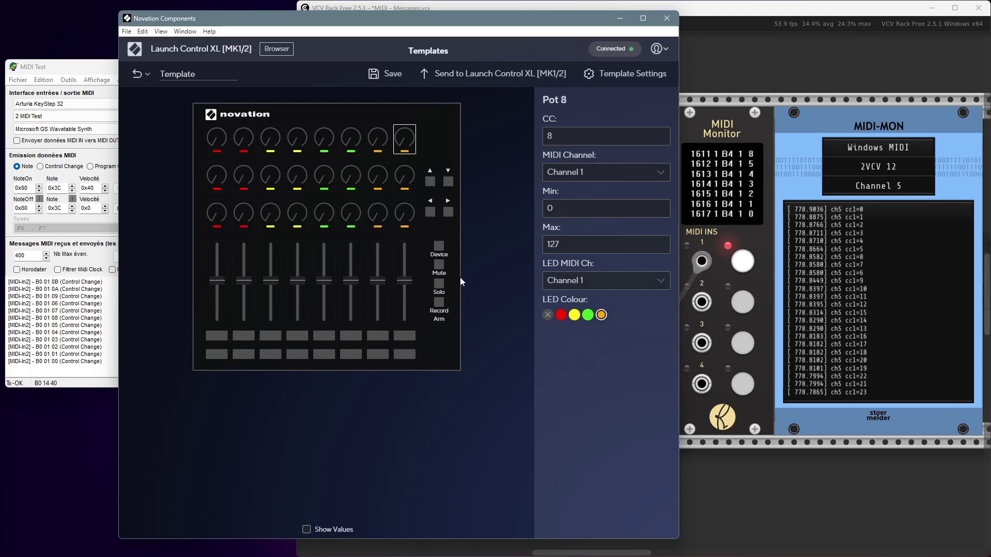
{"action": "left_click", "coordinate": [478, 431]}
Step: Inspect the CC numbers assigned across the second knob row, from Pot 9 through Pot 16
{"action": "left_click", "coordinate": [217, 190]}
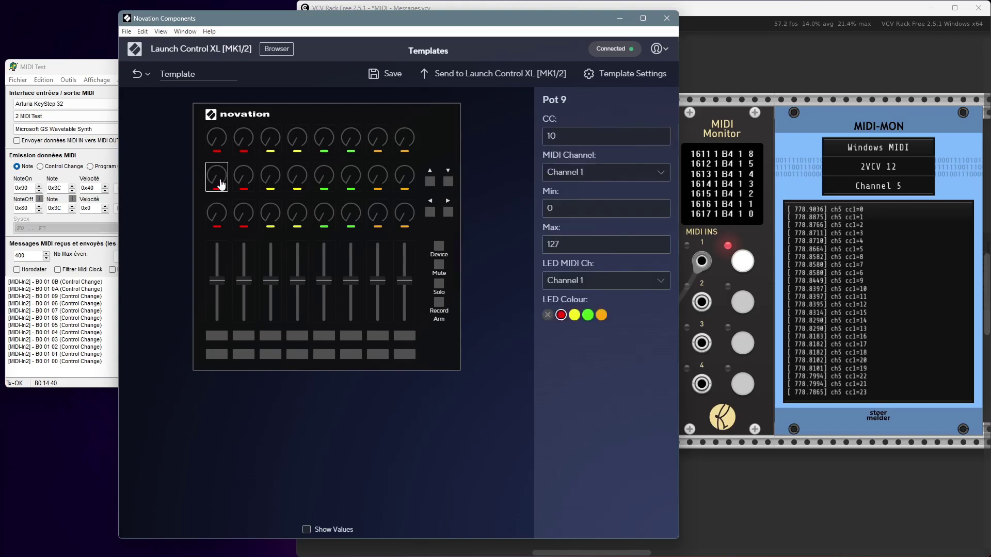
{"action": "left_click", "coordinate": [404, 178]}
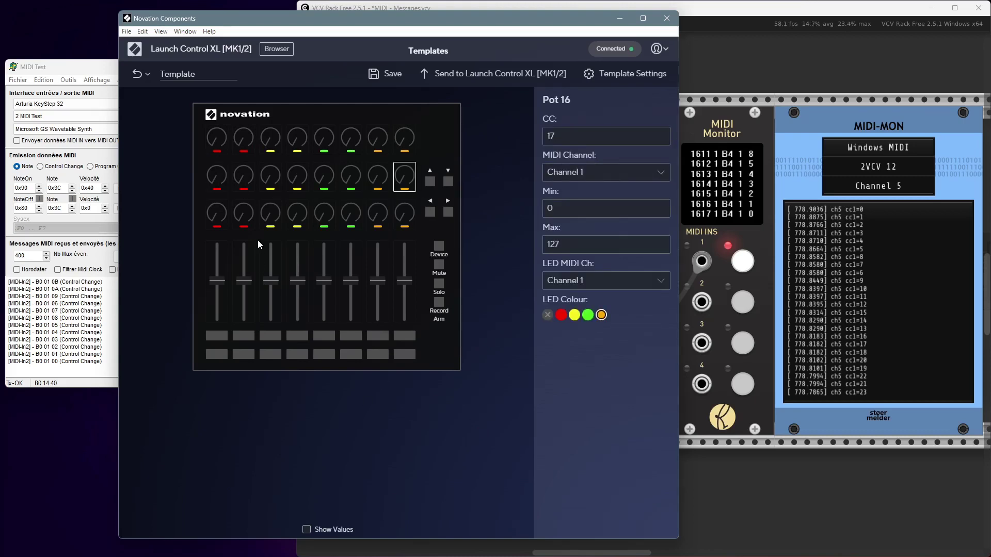
{"action": "left_click", "coordinate": [221, 182]}
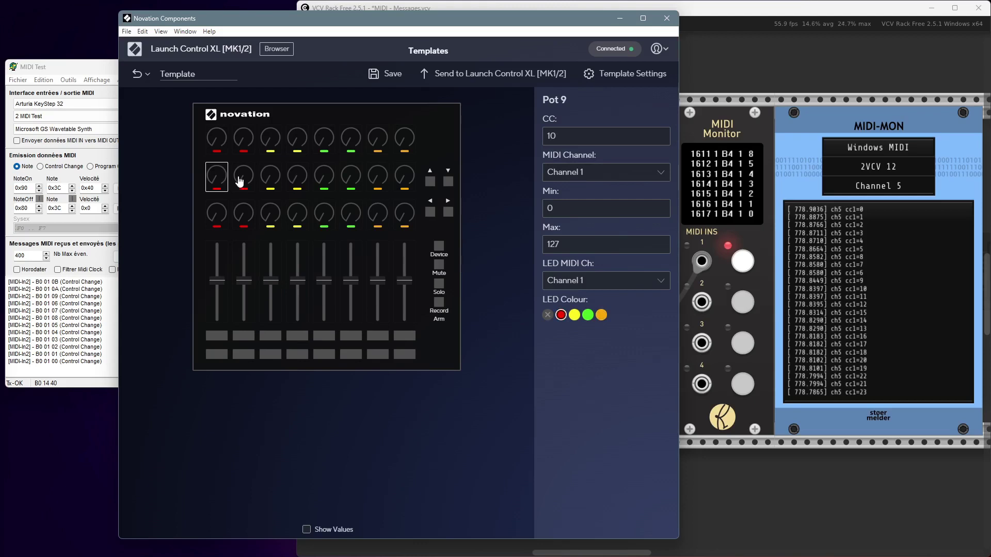
{"action": "left_click", "coordinate": [240, 181]}
{"action": "left_click", "coordinate": [271, 179]}
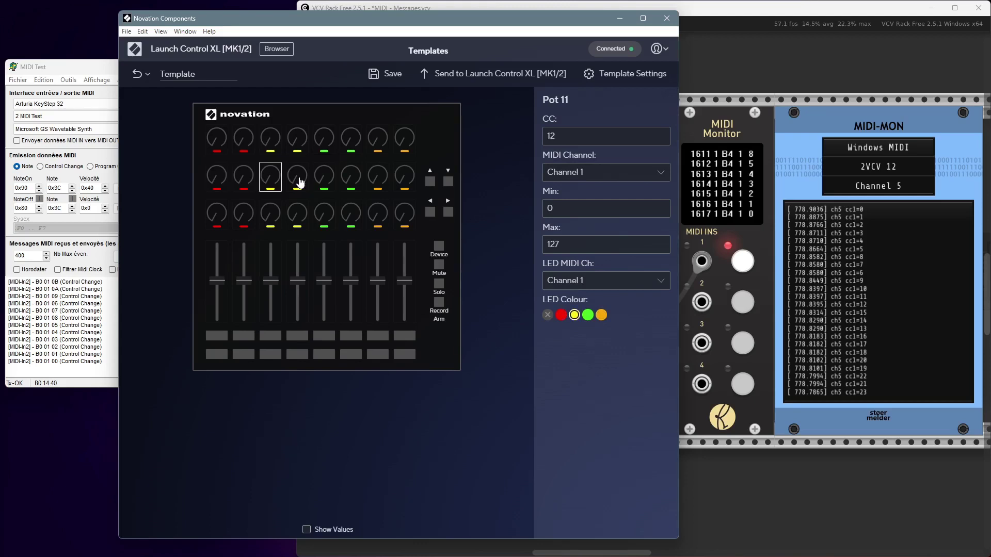
{"action": "left_click", "coordinate": [298, 181]}
{"action": "left_click", "coordinate": [323, 183]}
{"action": "left_click", "coordinate": [352, 184]}
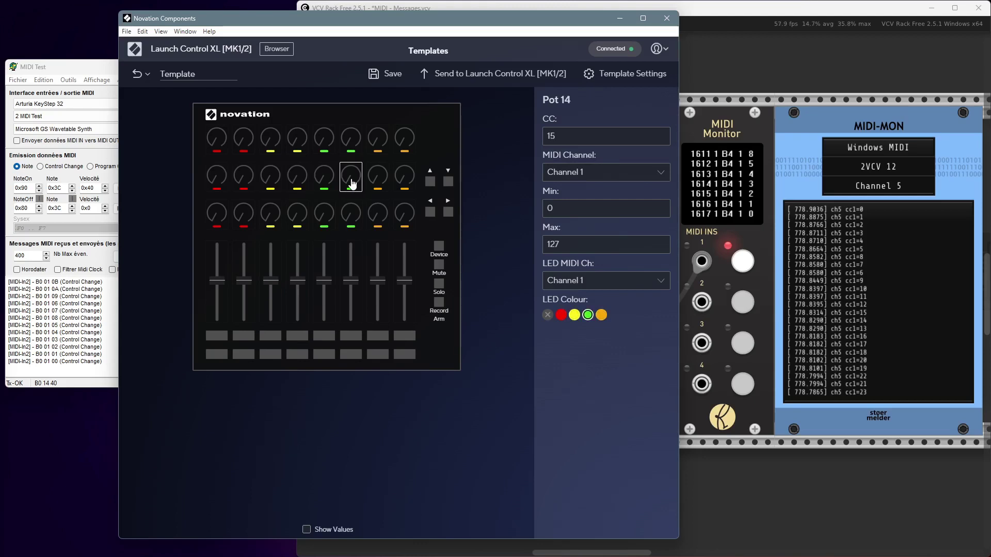
{"action": "left_click", "coordinate": [380, 183]}
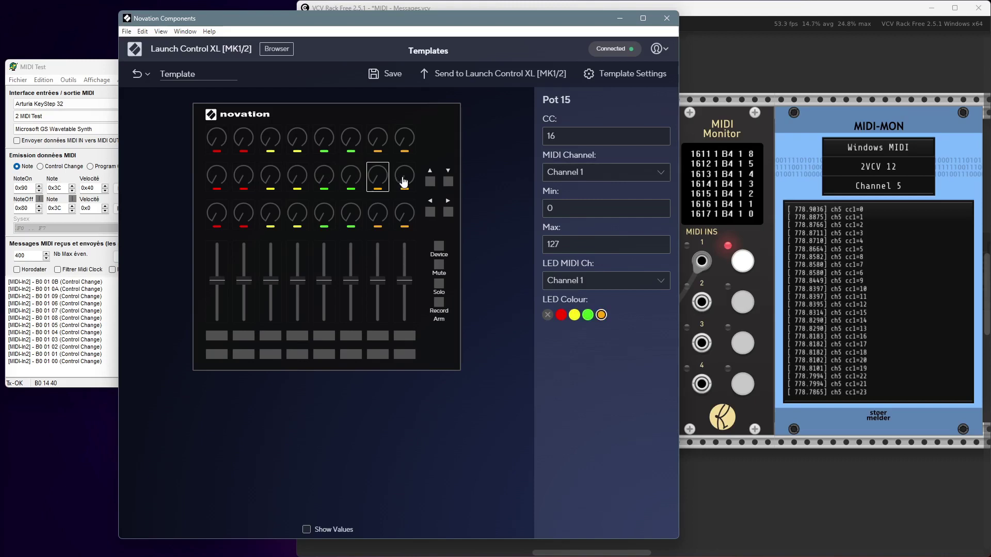
{"action": "left_click", "coordinate": [404, 181]}
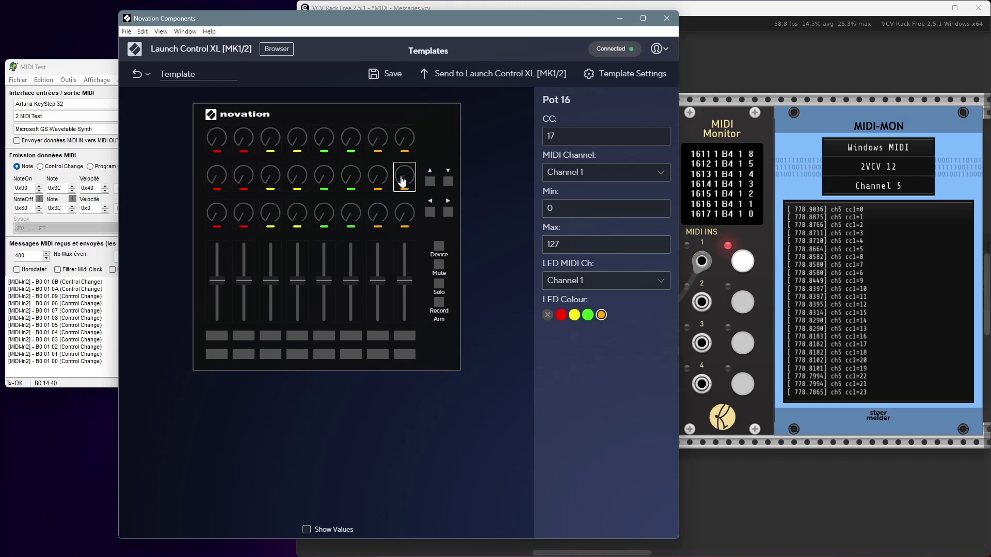
Step: Compare the CC assignments of Pot 9 and Pot 1, the leading knobs of the two upper rows, and deselect the control
{"action": "left_click", "coordinate": [219, 182]}
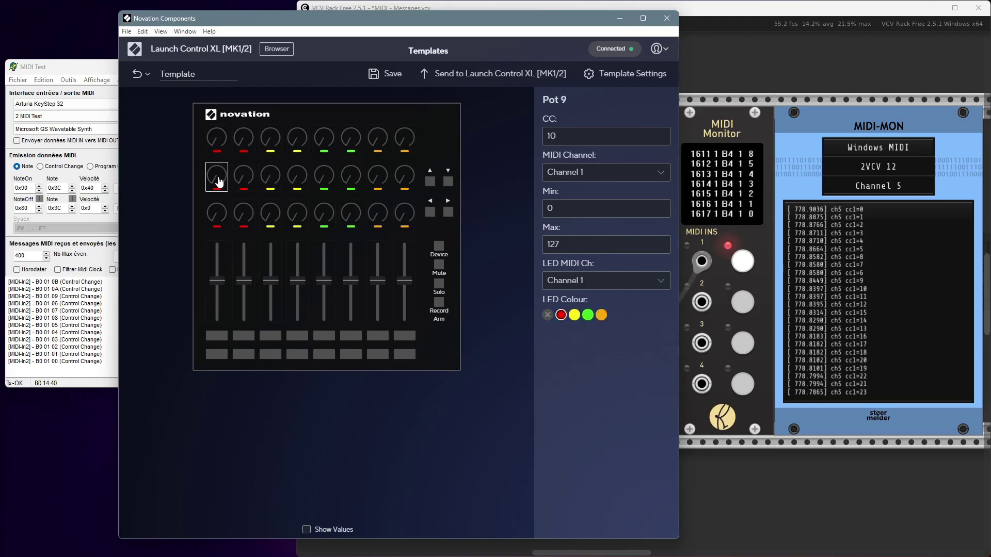
{"action": "left_click", "coordinate": [217, 142]}
{"action": "left_click", "coordinate": [218, 180]}
{"action": "left_click", "coordinate": [257, 420]}
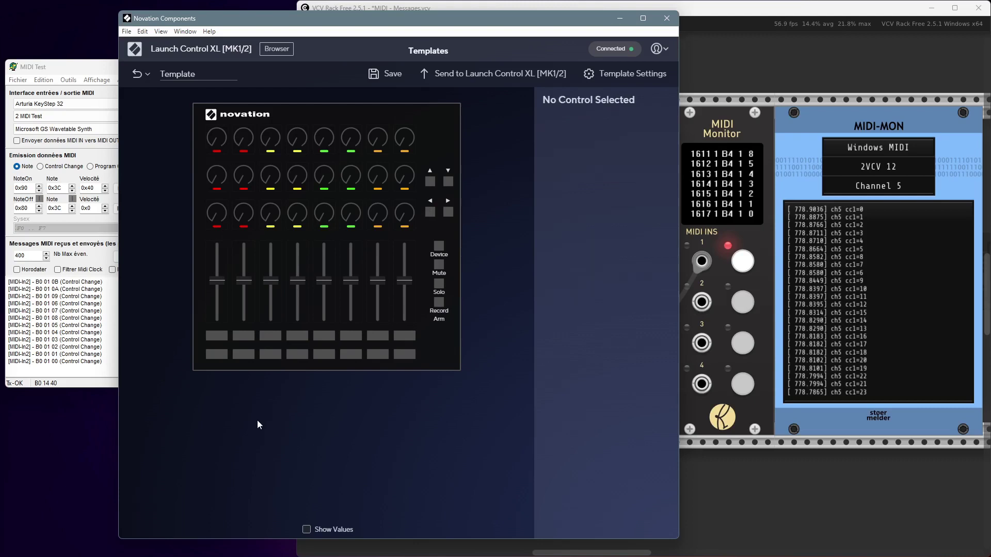
Step: Inspect the CC numbers at both ends of the third knob row and the fader row, starting from Pot 9, and clear the selection
{"action": "left_click", "coordinate": [218, 177]}
{"action": "left_click", "coordinate": [217, 214]}
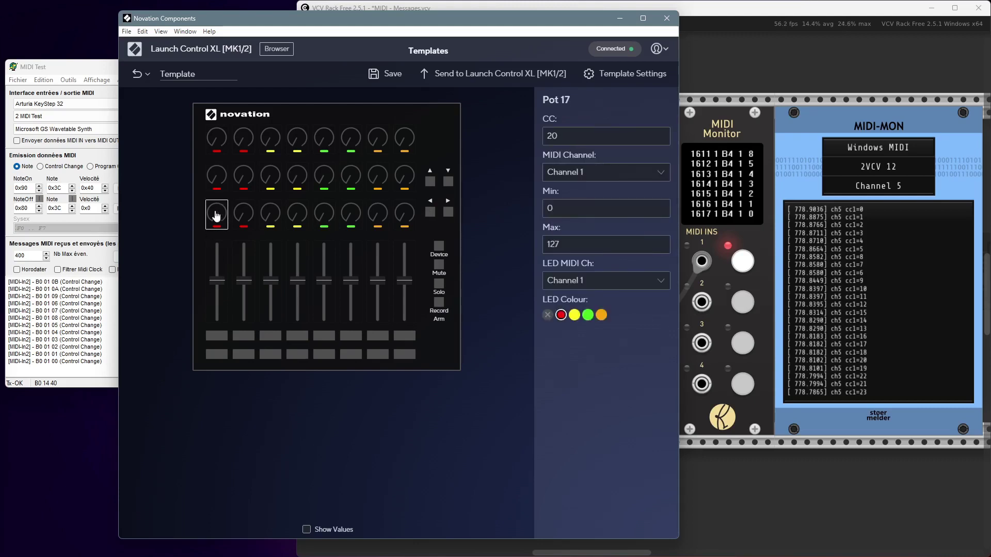
{"action": "left_click", "coordinate": [404, 216]}
{"action": "left_click", "coordinate": [213, 287]}
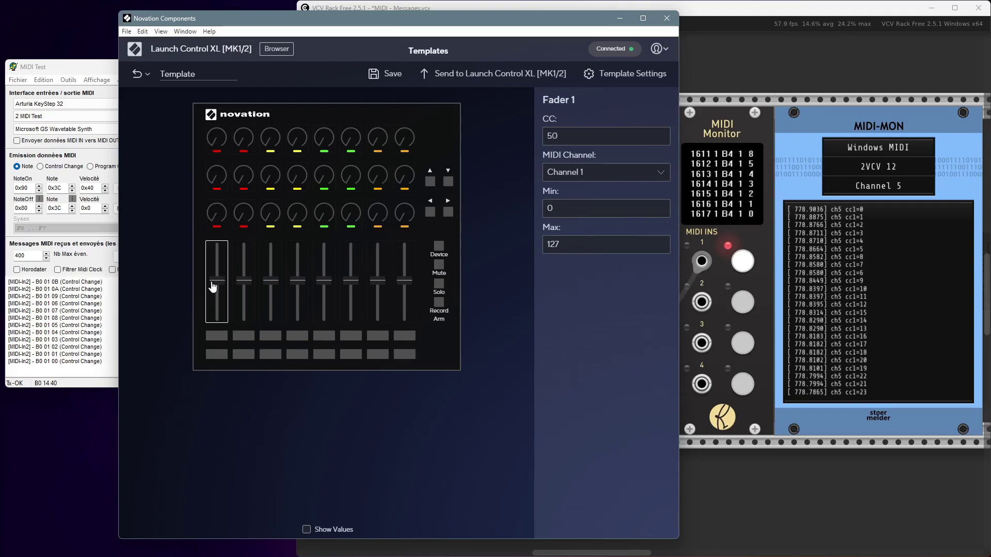
{"action": "left_click", "coordinate": [407, 284]}
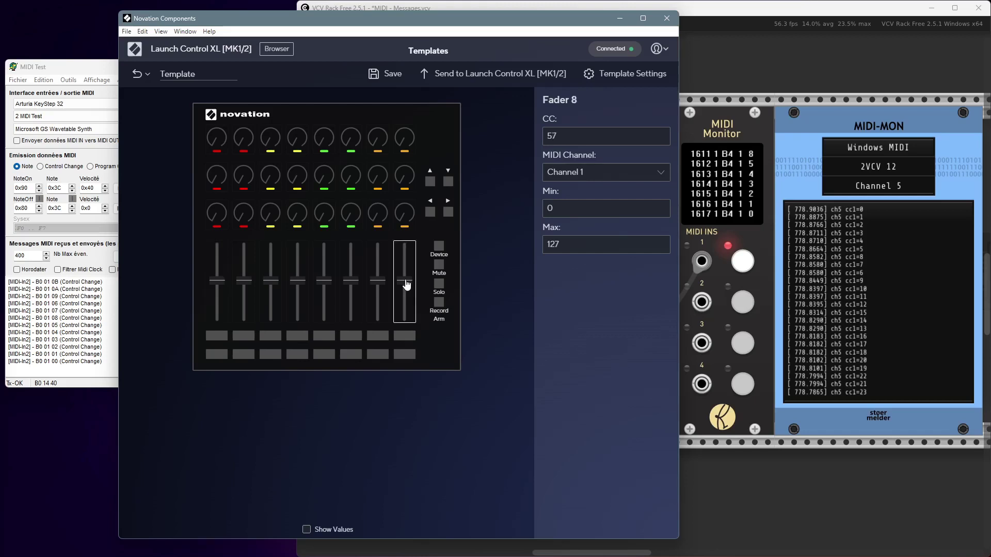
{"action": "left_click", "coordinate": [415, 430]}
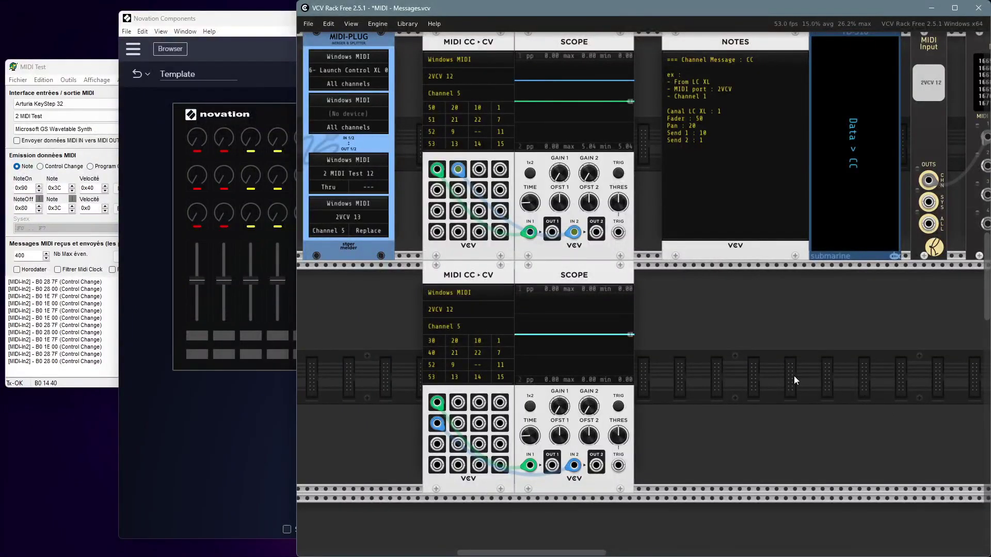
Step: Bring Novation Components back in front and compare the message type and CC number of Button 1 and Button 9
{"action": "left_click", "coordinate": [221, 427]}
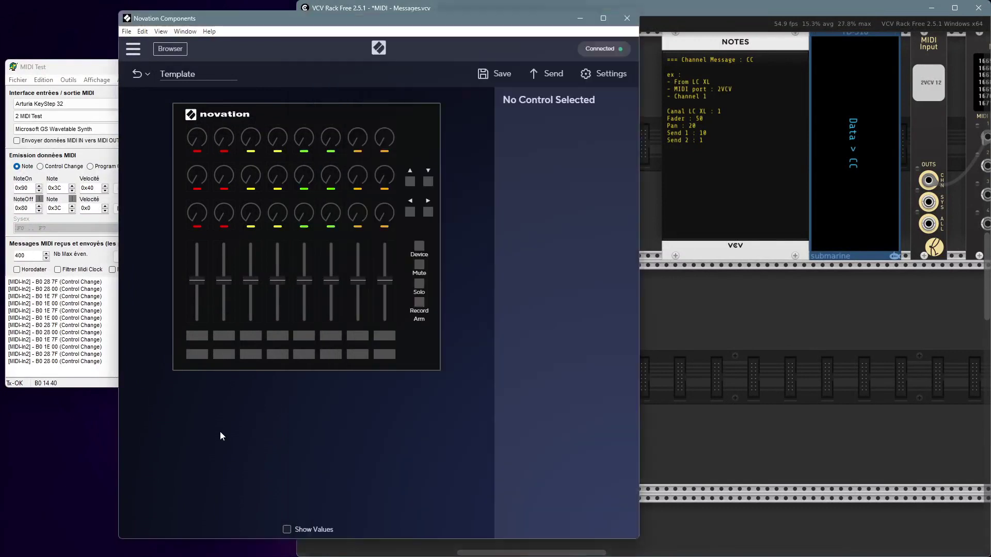
{"action": "left_click", "coordinate": [196, 336]}
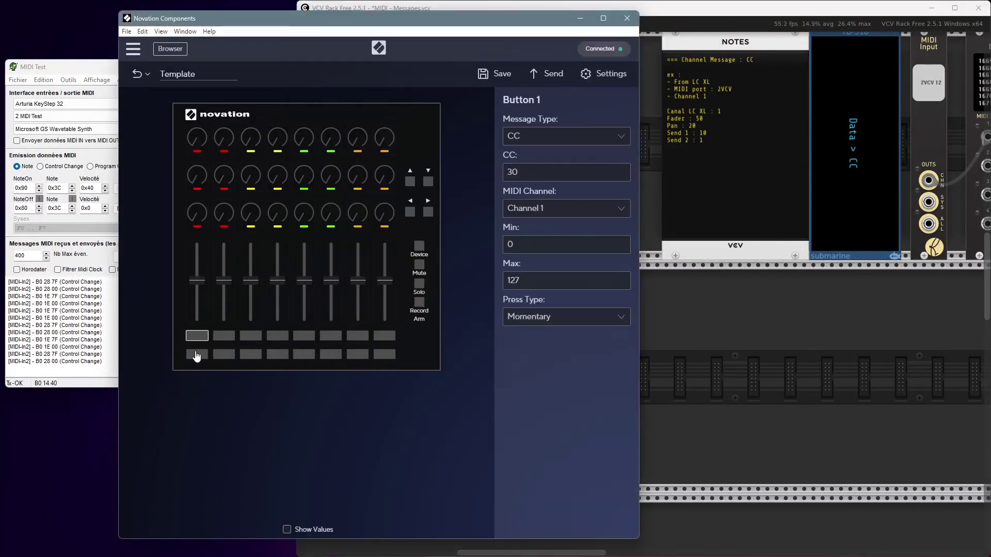
{"action": "left_click", "coordinate": [196, 354]}
{"action": "left_click", "coordinate": [209, 413]}
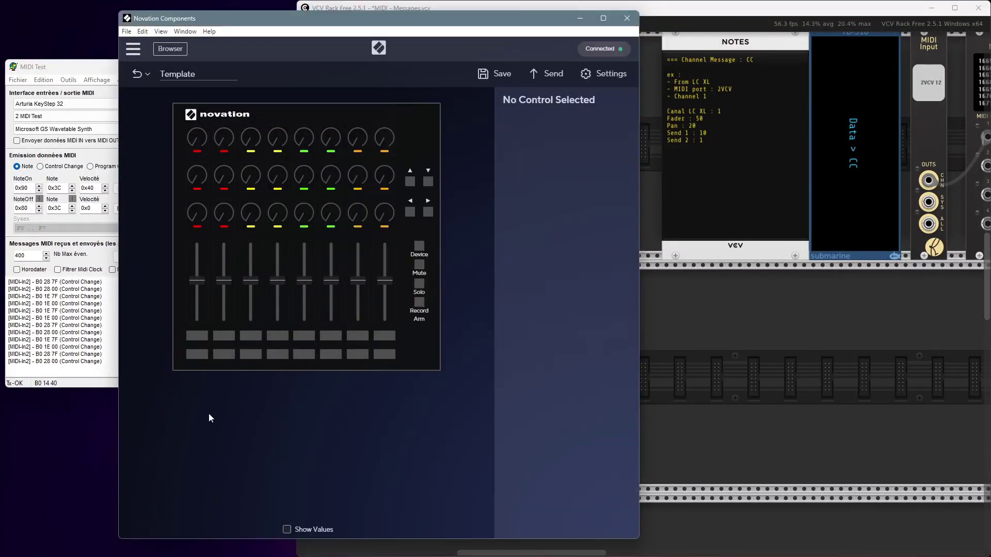
{"action": "left_click", "coordinate": [198, 336]}
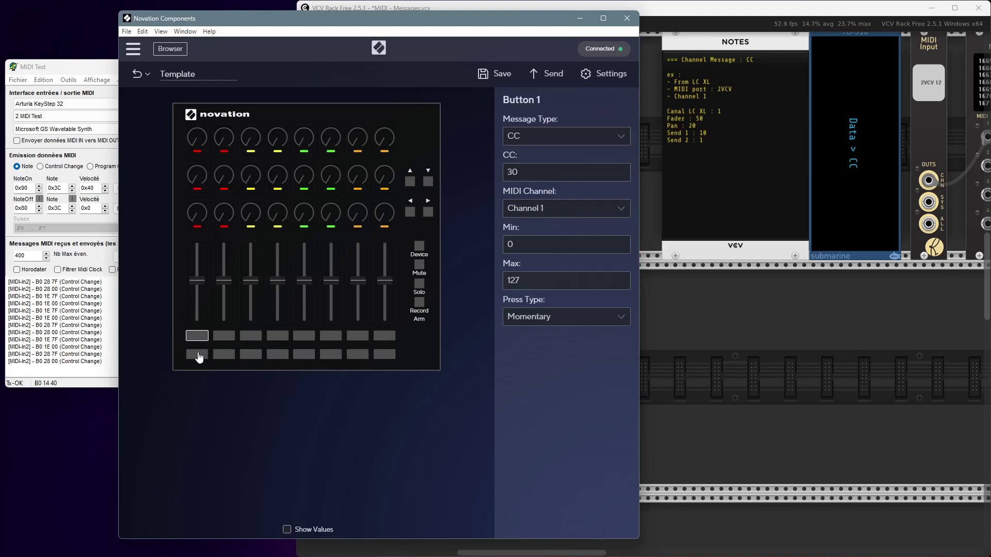
{"action": "left_click", "coordinate": [199, 356]}
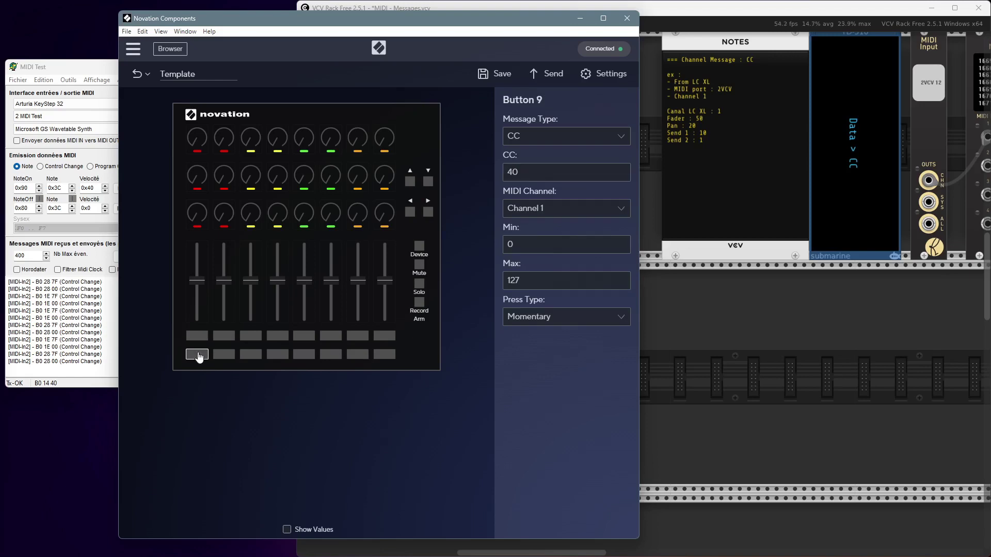
{"action": "left_click", "coordinate": [207, 411]}
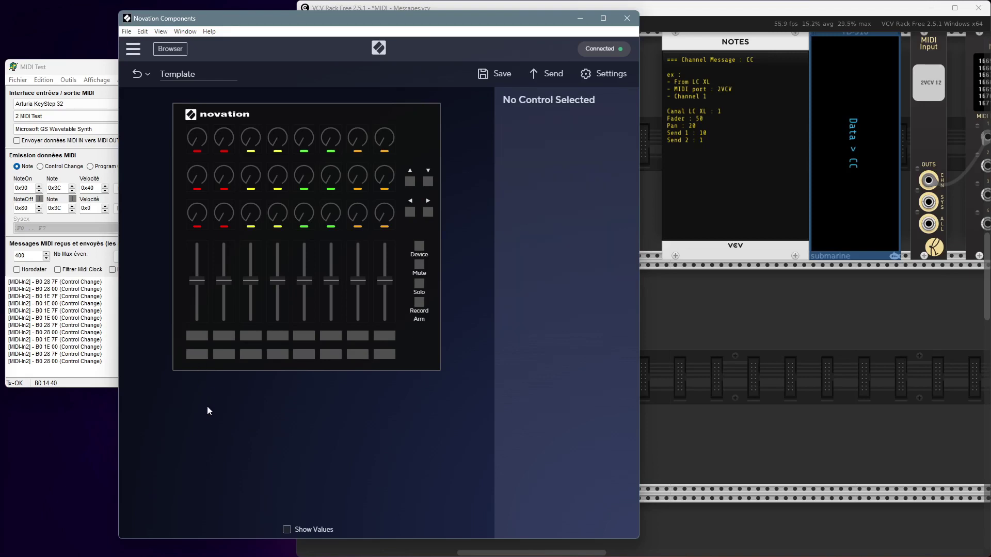
Step: Open Button 1's settings and examine which message types are available, keeping CC selected
{"action": "left_click", "coordinate": [200, 340]}
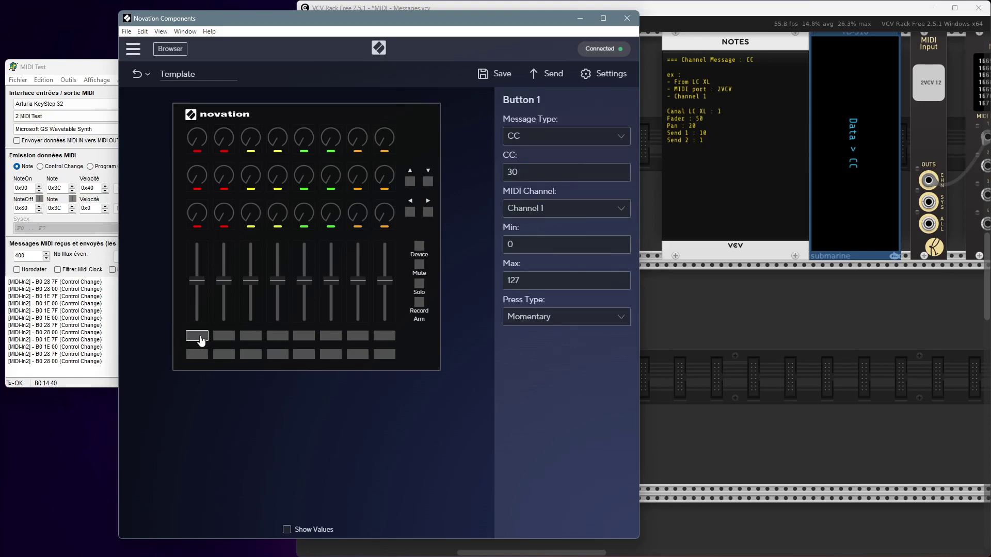
{"action": "left_click", "coordinate": [548, 140]}
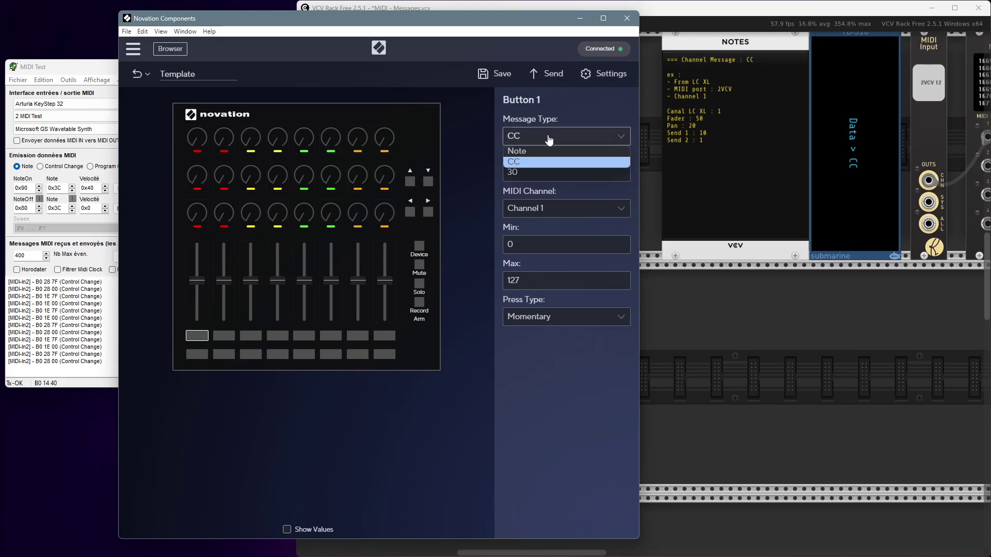
{"action": "left_click", "coordinate": [548, 140]}
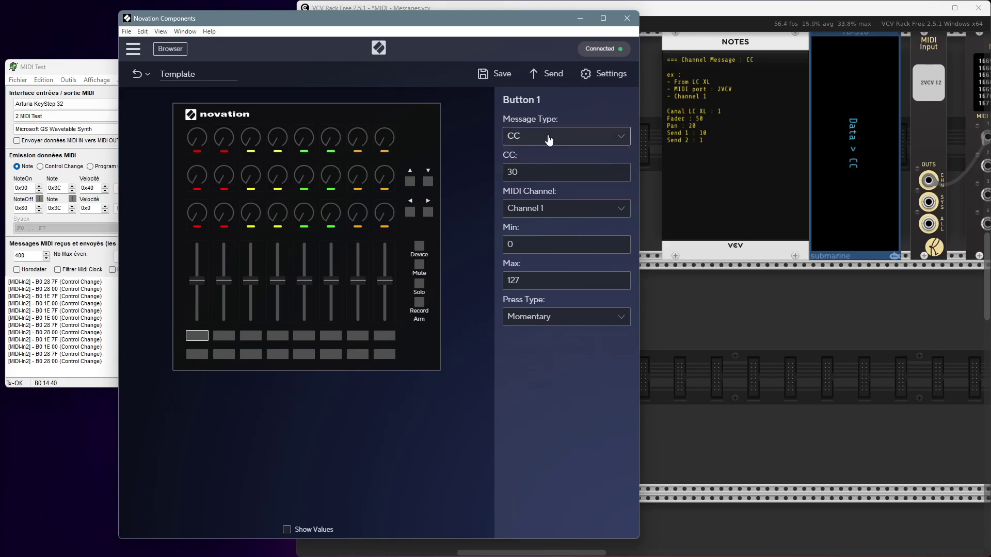
{"action": "left_click", "coordinate": [549, 140]}
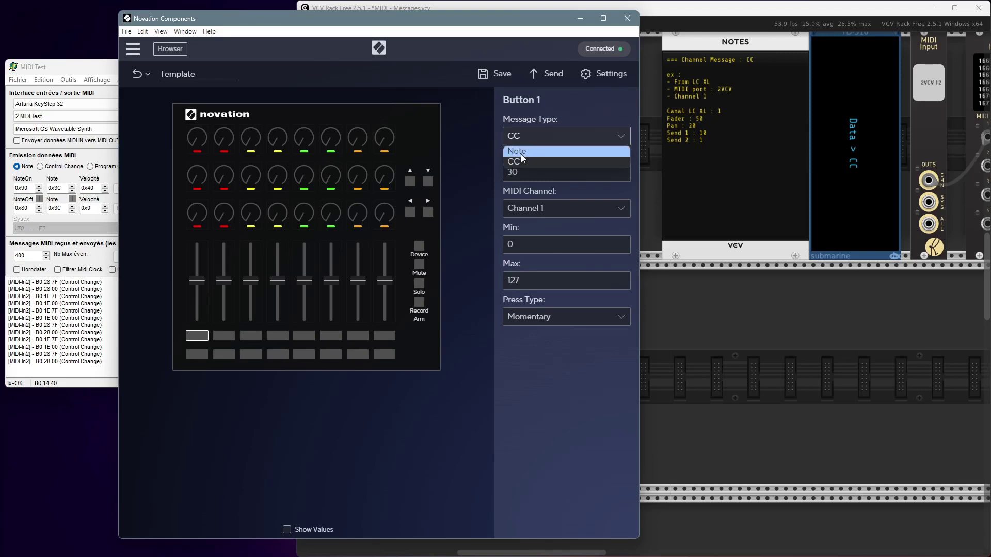
{"action": "left_click", "coordinate": [578, 107]}
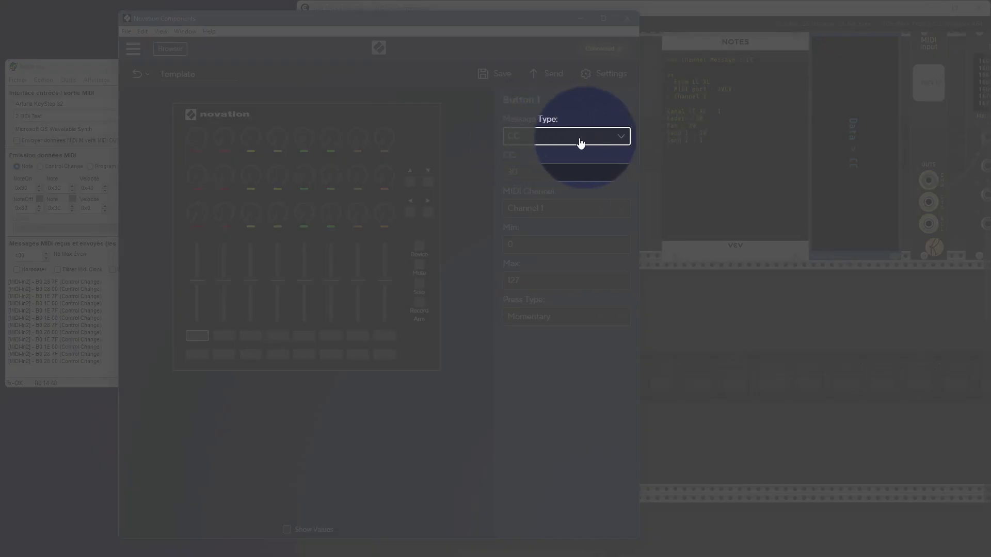
Step: Try Note as Button 1's message type and switch it back to CC
{"action": "left_click", "coordinate": [539, 144]}
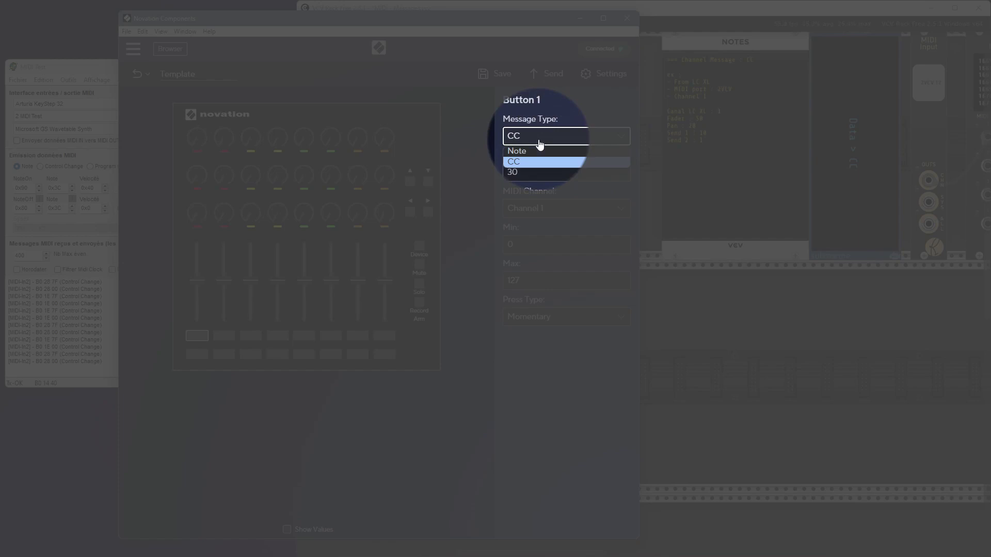
{"action": "left_click", "coordinate": [535, 151]}
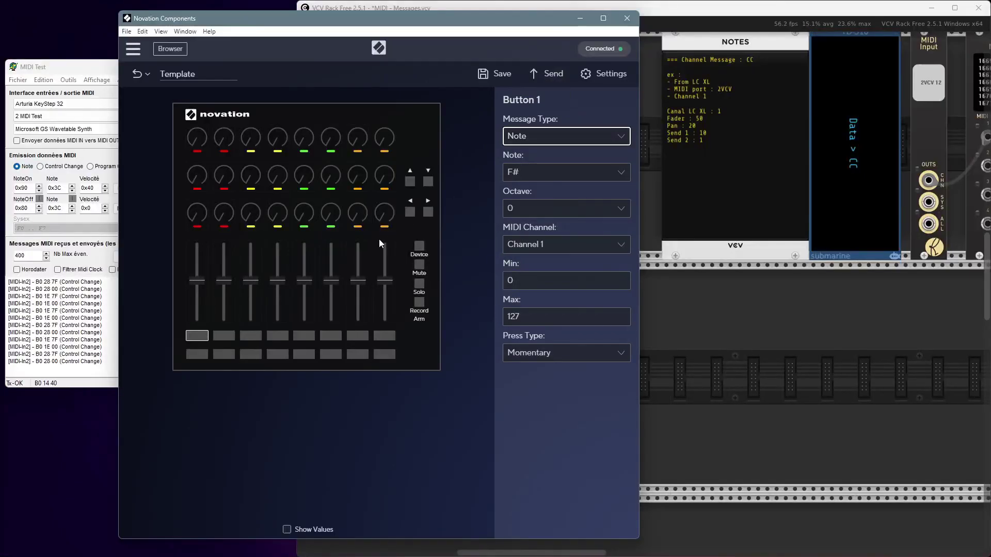
{"action": "left_click", "coordinate": [530, 141]}
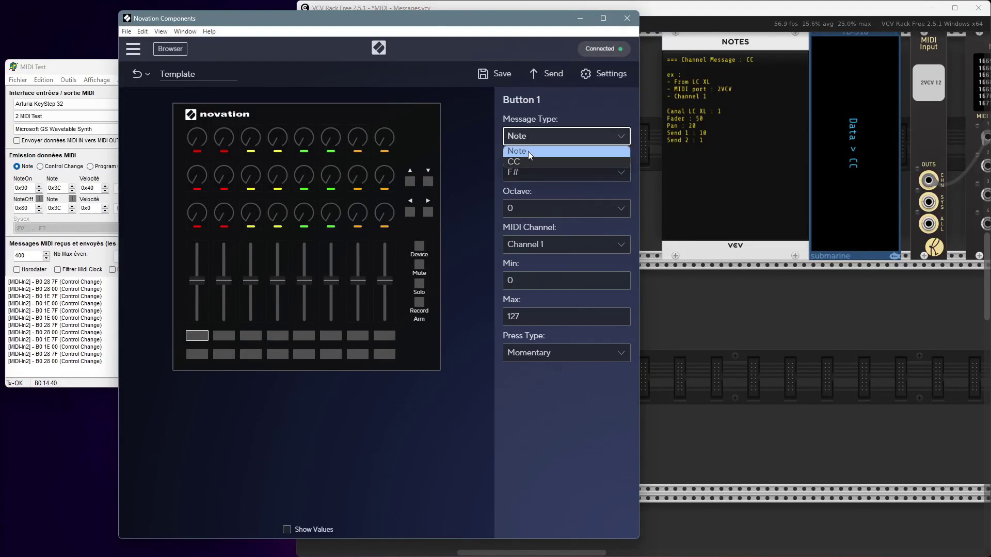
{"action": "left_click", "coordinate": [525, 161]}
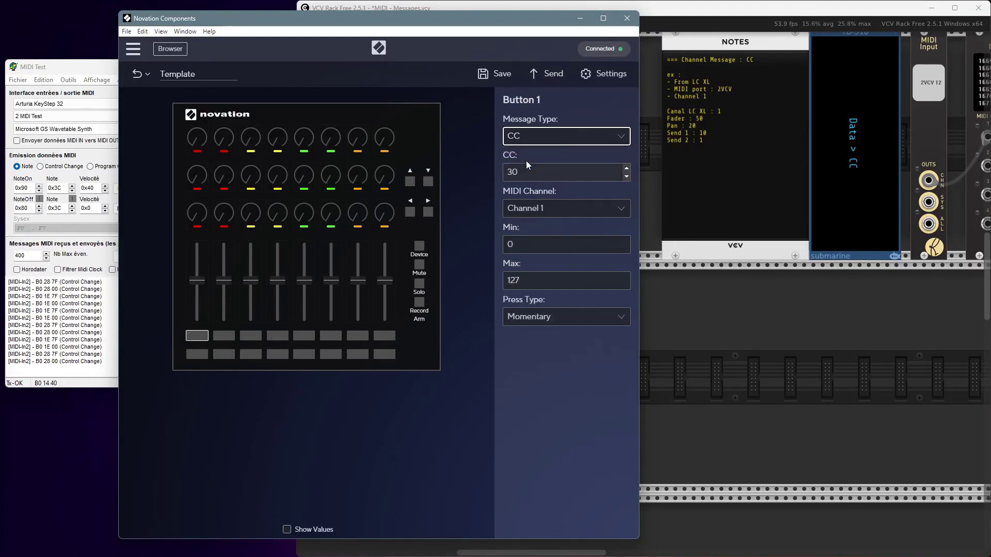
Step: Reopen Button 1's settings and check its CC number, MIDI channel and minimum and maximum values
{"action": "left_click", "coordinate": [418, 404]}
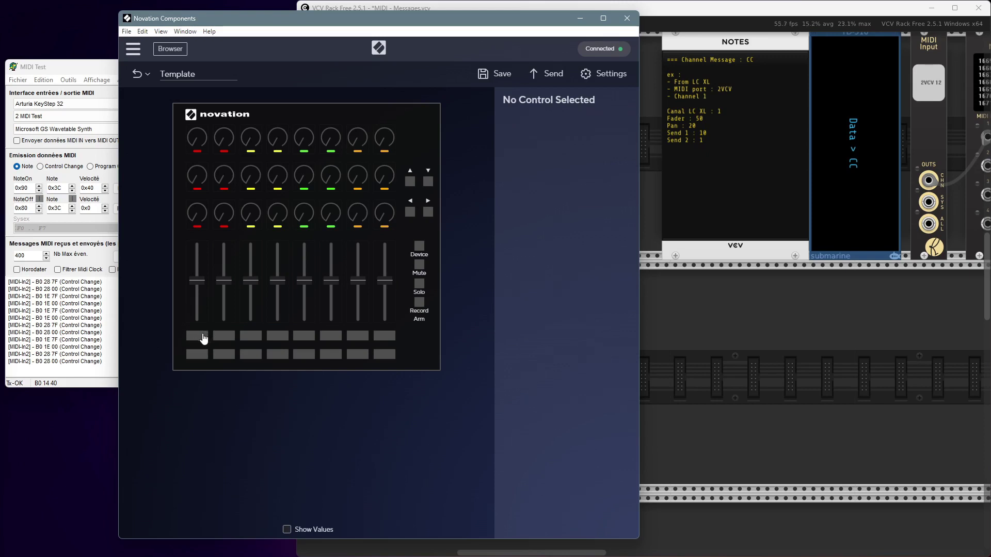
{"action": "left_click", "coordinate": [204, 339]}
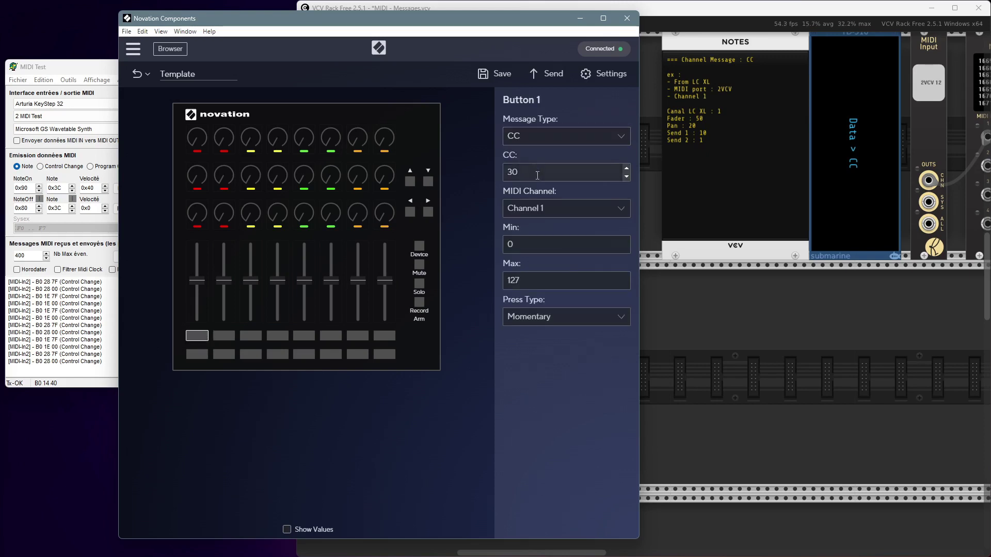
{"action": "left_click", "coordinate": [267, 436]}
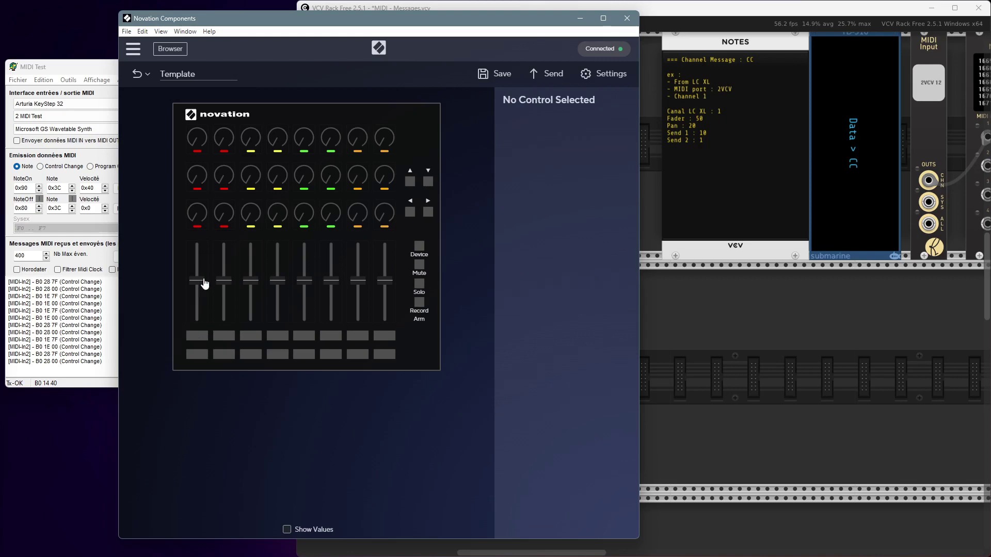
{"action": "left_click", "coordinate": [199, 341]}
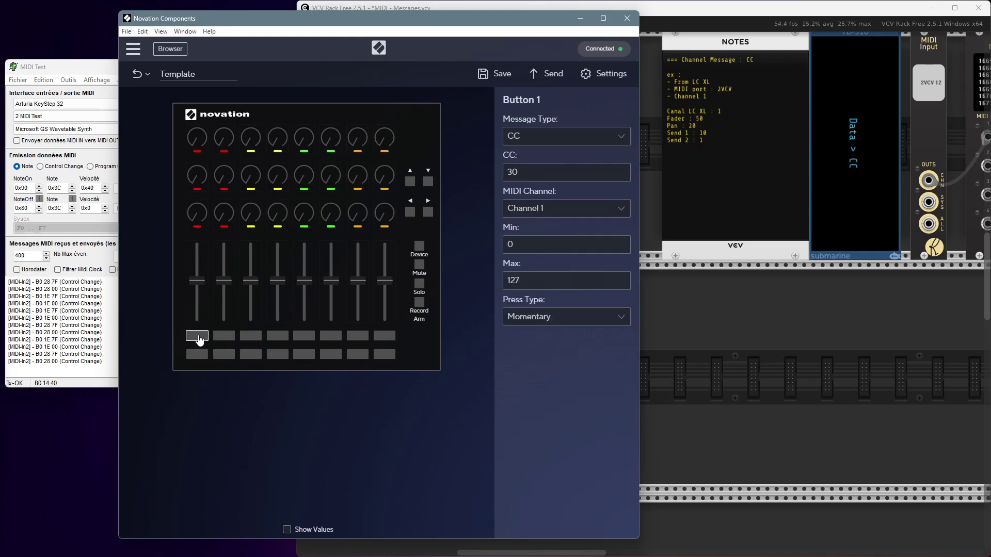
Step: Switch to VCV Rack and locate the MIDI-CV module in the patch to examine its note outputs such as V/OCT, GATE and VEL
{"action": "left_click", "coordinate": [727, 354]}
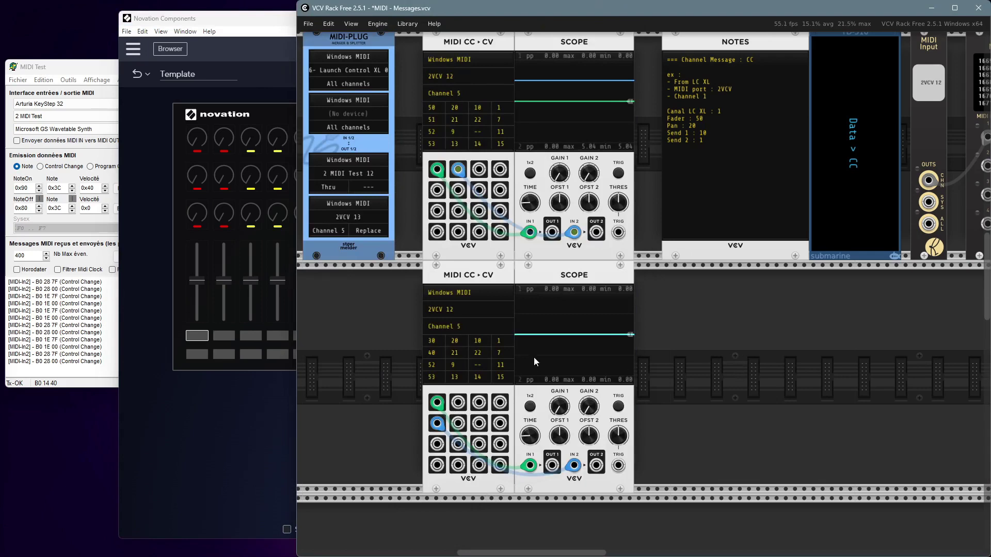
{"action": "scroll", "coordinate": [706, 316], "scroll_direction": "up", "scroll_amount": 3}
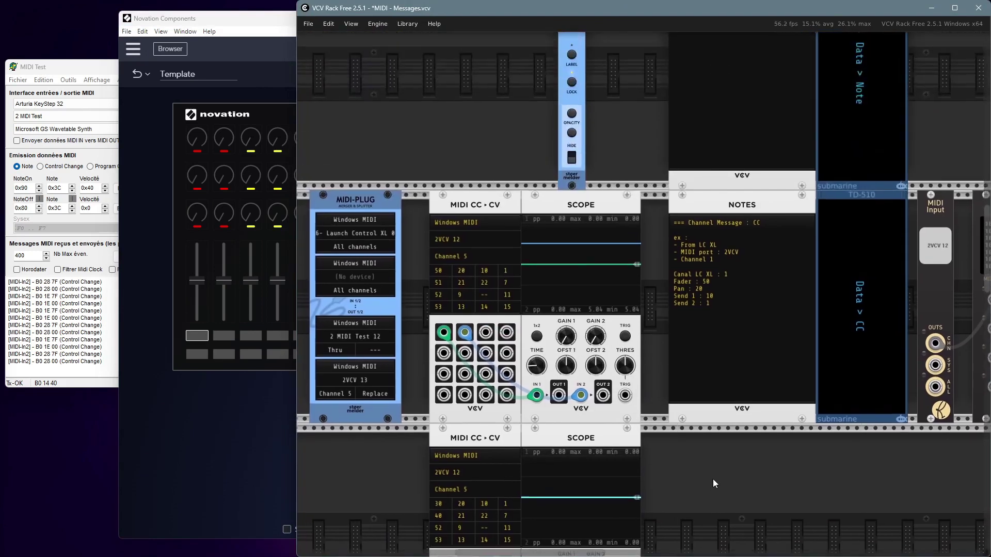
{"action": "scroll", "coordinate": [646, 346], "scroll_direction": "up", "scroll_amount": 6}
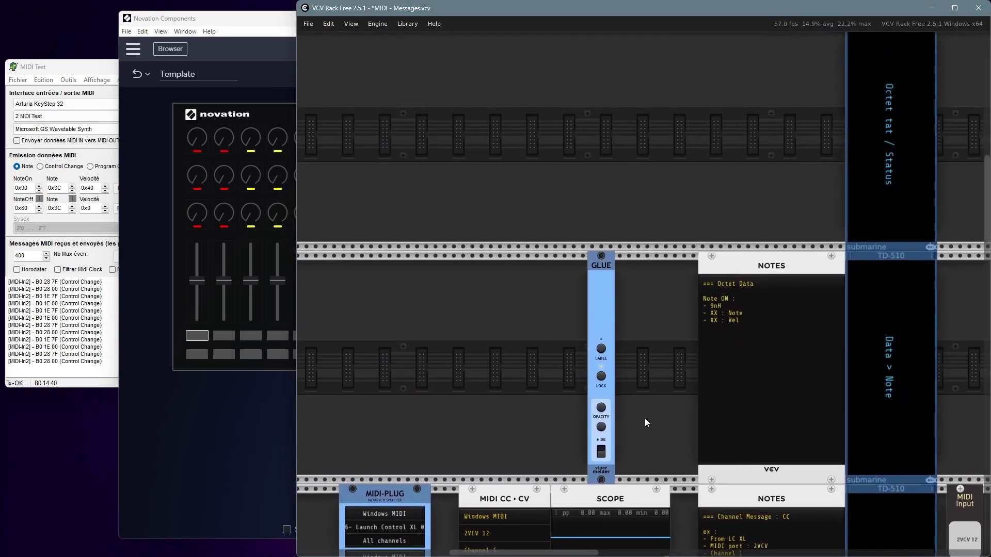
{"action": "scroll", "coordinate": [645, 418], "scroll_direction": "down", "scroll_amount": 9}
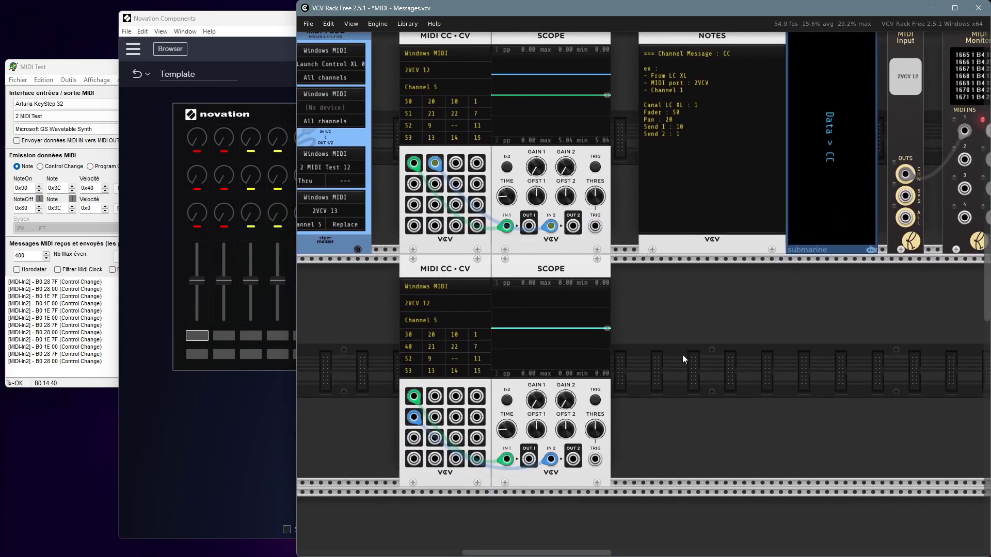
{"action": "left_click_drag", "start_coordinate": [682, 355], "coordinate": [730, 392]}
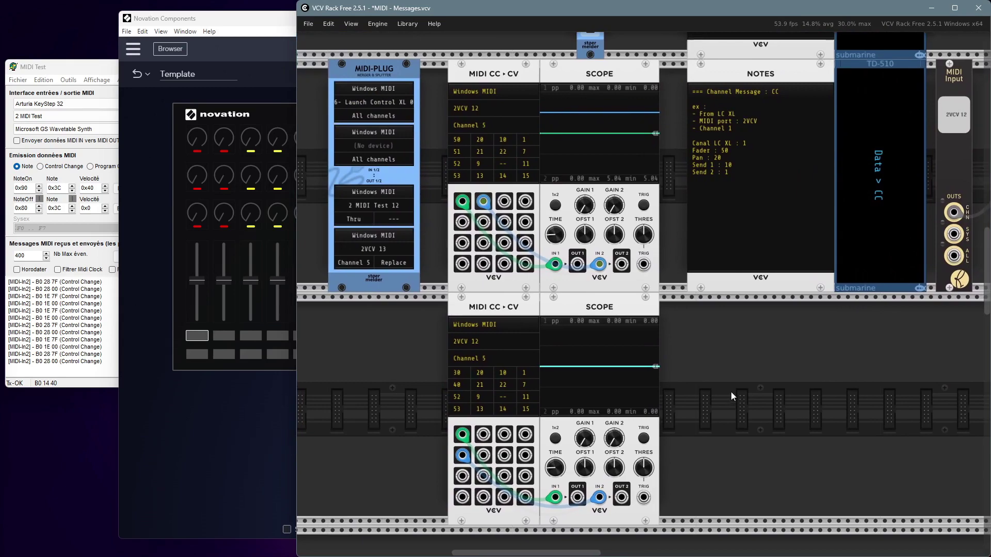
{"action": "scroll", "coordinate": [716, 380], "scroll_direction": "down", "scroll_amount": 3}
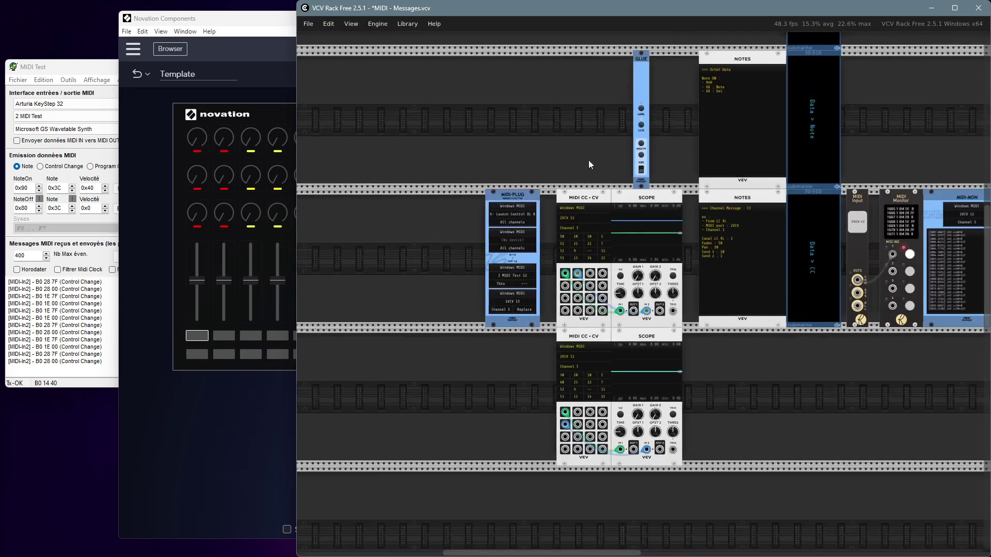
{"action": "scroll", "coordinate": [540, 305], "scroll_direction": "up", "scroll_amount": 4}
{"action": "scroll", "coordinate": [514, 389], "scroll_direction": "up", "scroll_amount": 2}
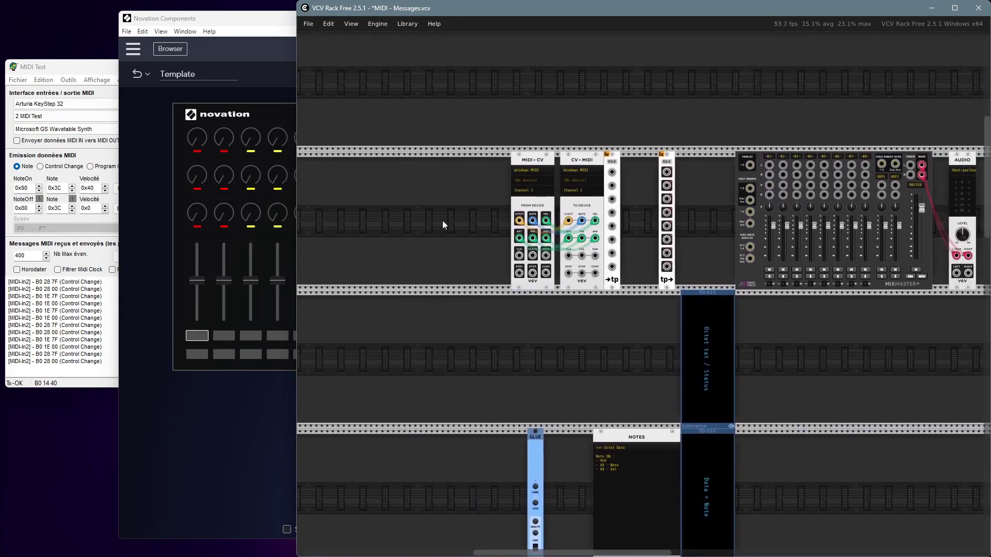
{"action": "scroll", "coordinate": [518, 235], "scroll_direction": "up", "scroll_amount": 5}
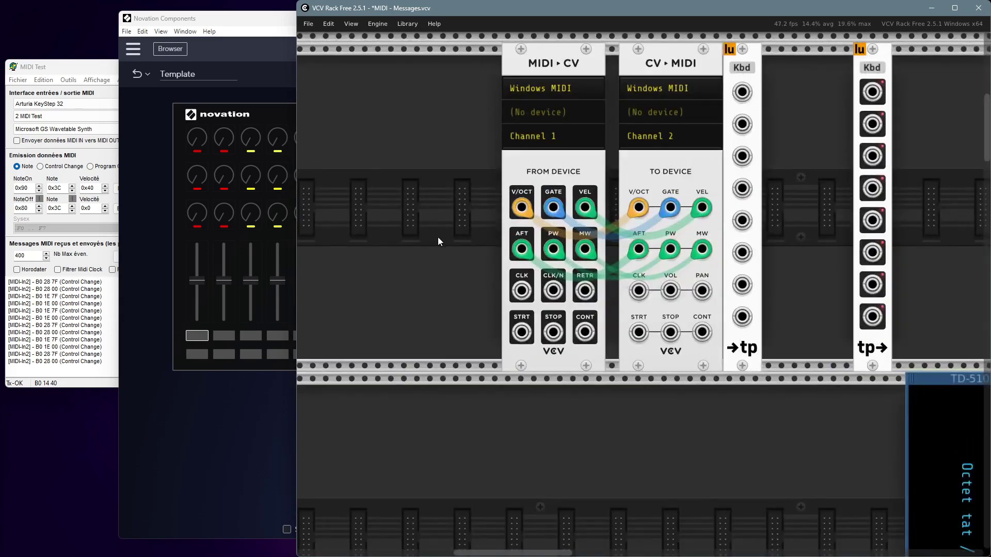
{"action": "scroll", "coordinate": [444, 258], "scroll_direction": "up", "scroll_amount": 1}
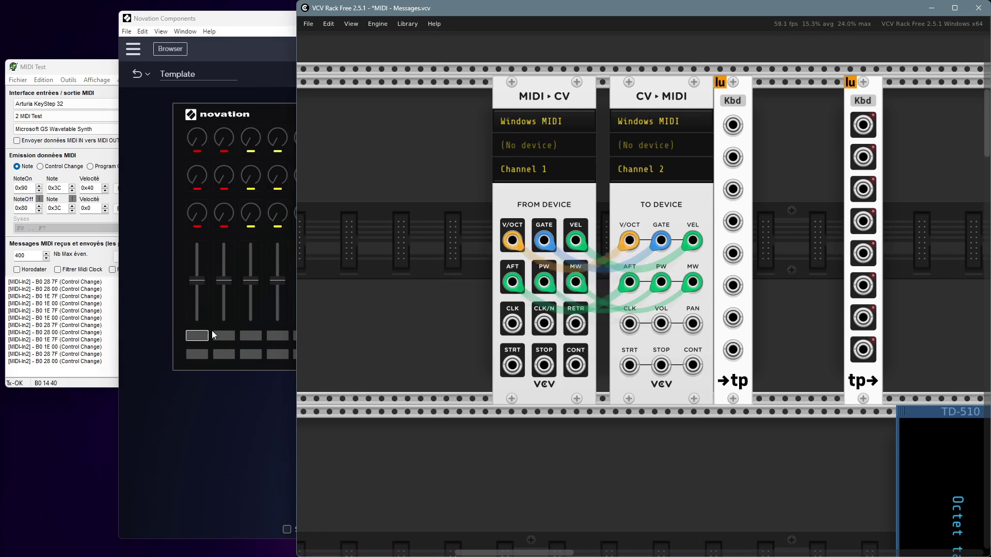
Step: Switch to Novation Components and try Note as Button 1's message type
{"action": "left_click", "coordinate": [202, 351]}
{"action": "left_click", "coordinate": [199, 336]}
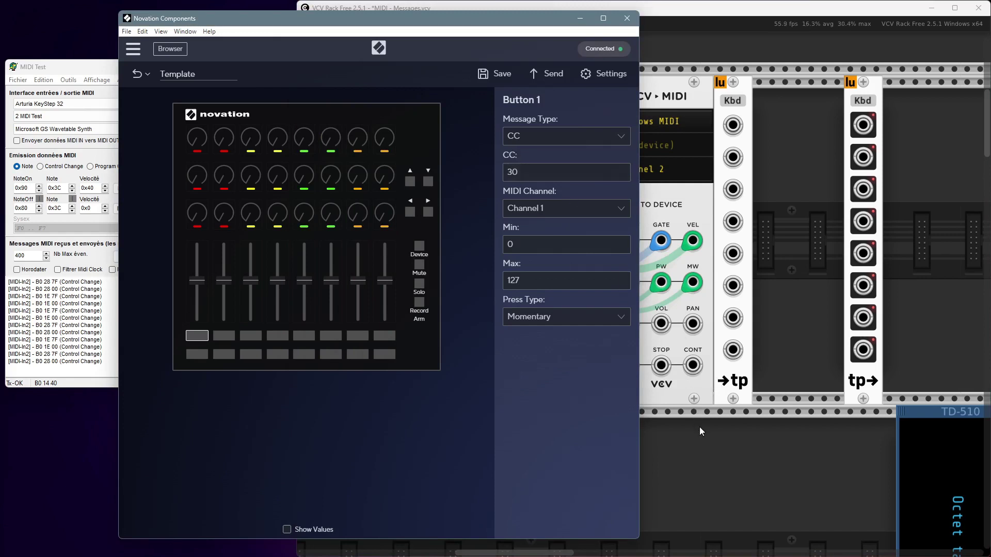
{"action": "left_click", "coordinate": [531, 142]}
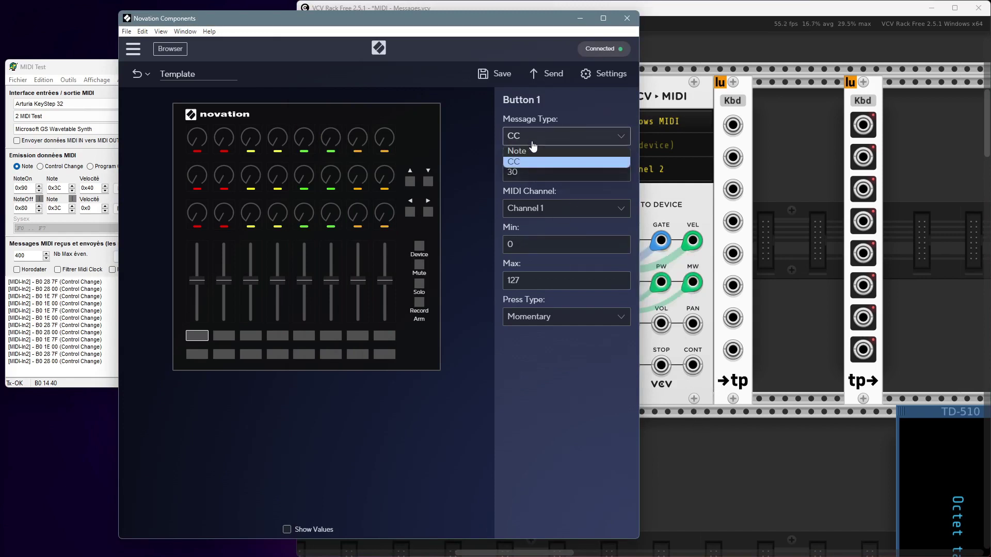
{"action": "left_click", "coordinate": [522, 151]}
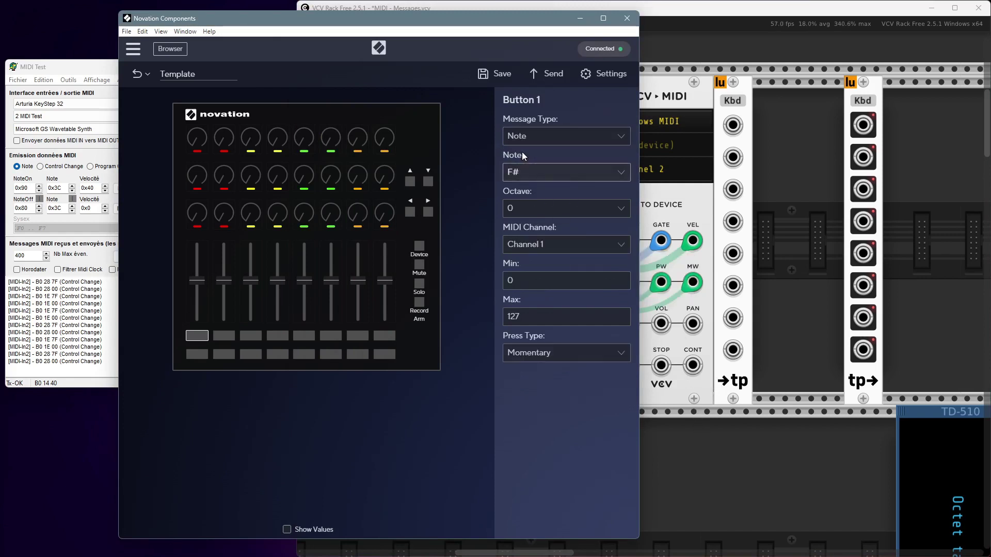
Step: Switch to VCV Rack and compare the MIDI-CV module with the two MIDI CC-CV modules and their scopes
{"action": "left_click", "coordinate": [747, 462]}
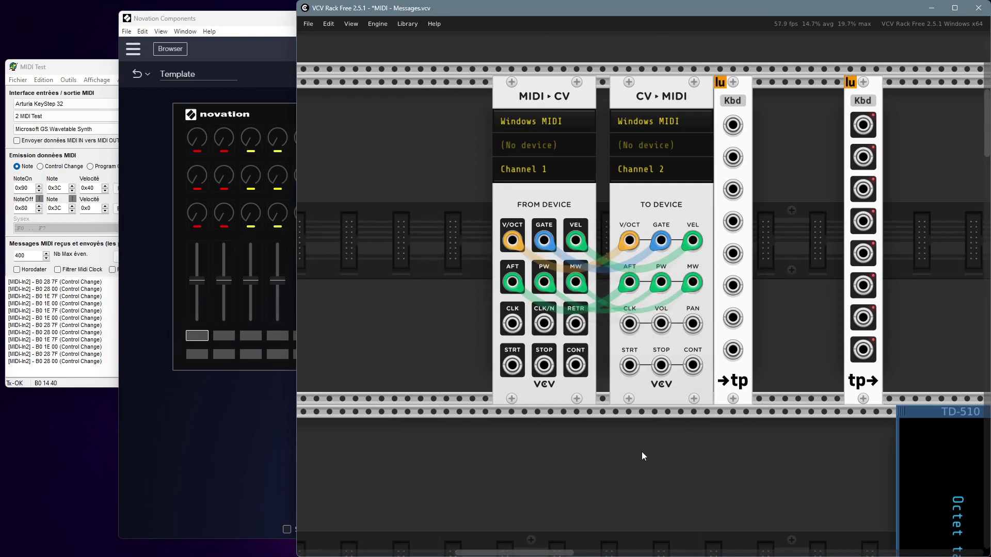
{"action": "scroll", "coordinate": [604, 460], "scroll_direction": "down", "scroll_amount": 2}
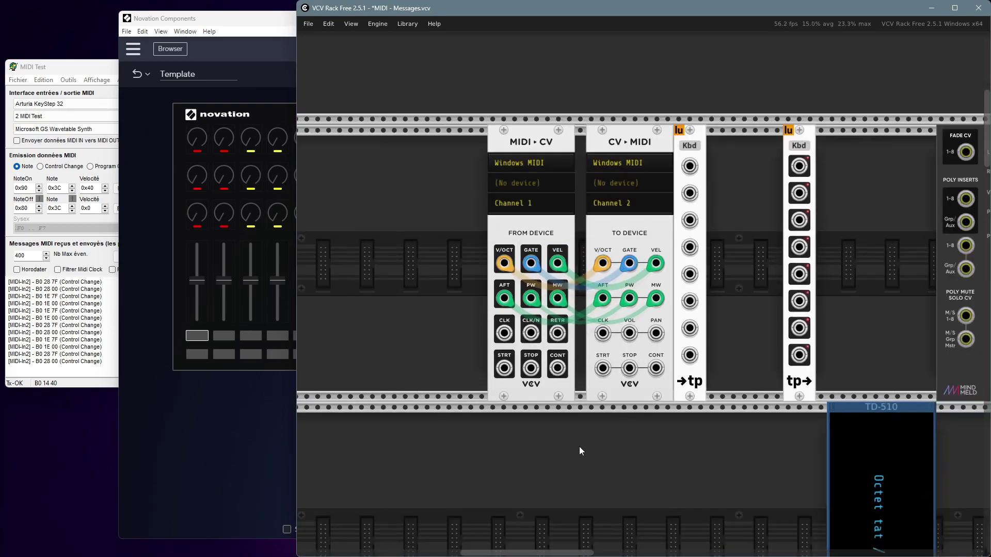
{"action": "left_click_drag", "start_coordinate": [603, 462], "coordinate": [596, 426]}
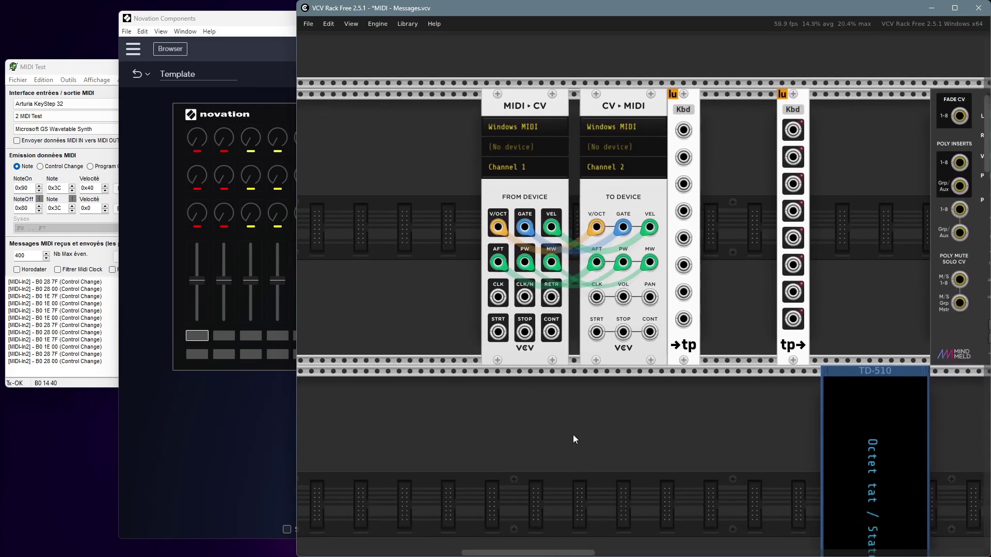
{"action": "left_click_drag", "start_coordinate": [630, 495], "coordinate": [723, 79]}
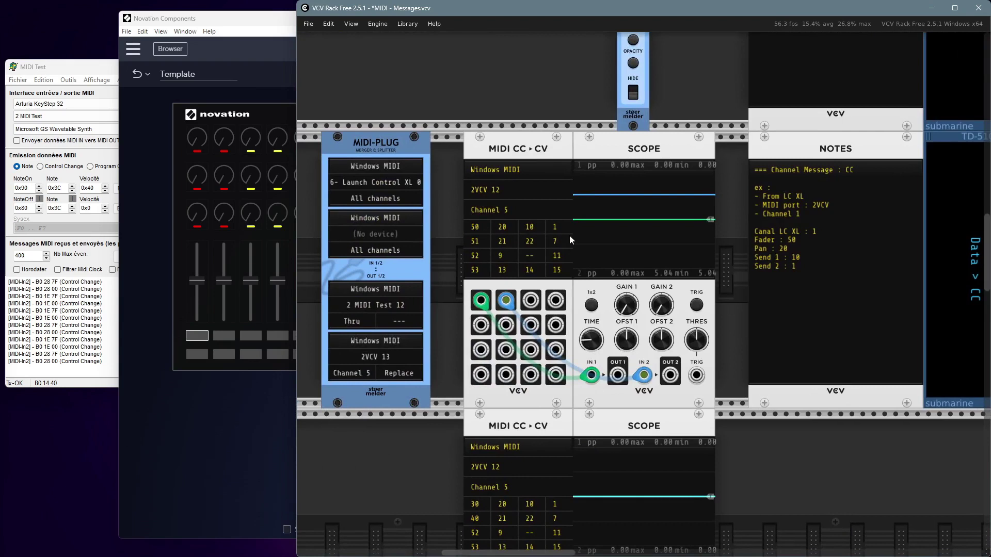
{"action": "scroll", "coordinate": [764, 438], "scroll_direction": "down", "scroll_amount": 1}
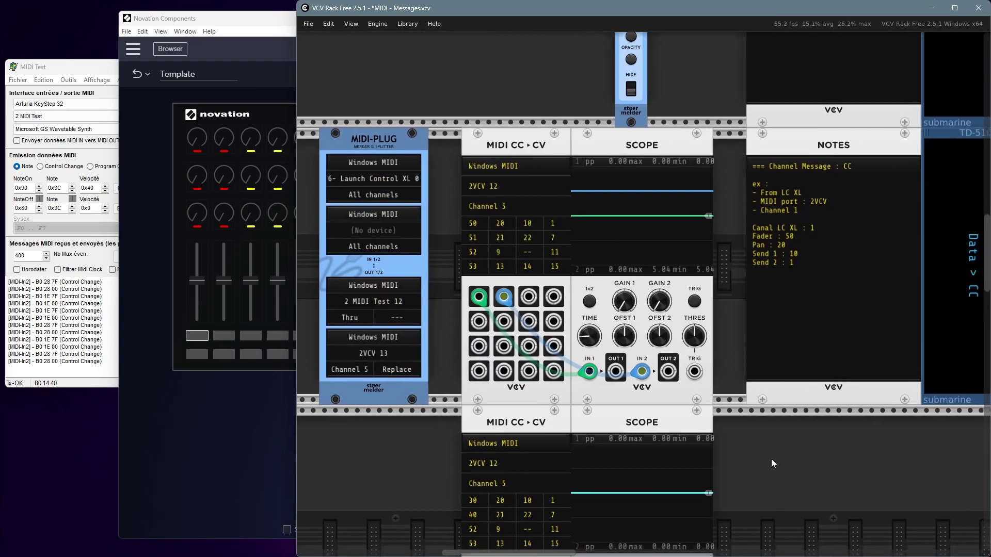
{"action": "left_click_drag", "start_coordinate": [770, 459], "coordinate": [760, 442]}
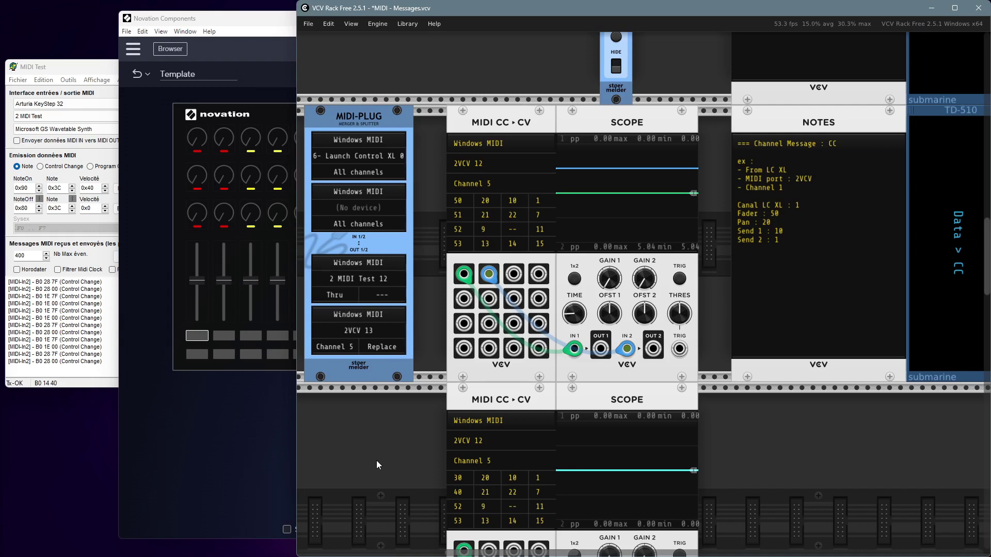
{"action": "left_click_drag", "start_coordinate": [376, 461], "coordinate": [428, 473]}
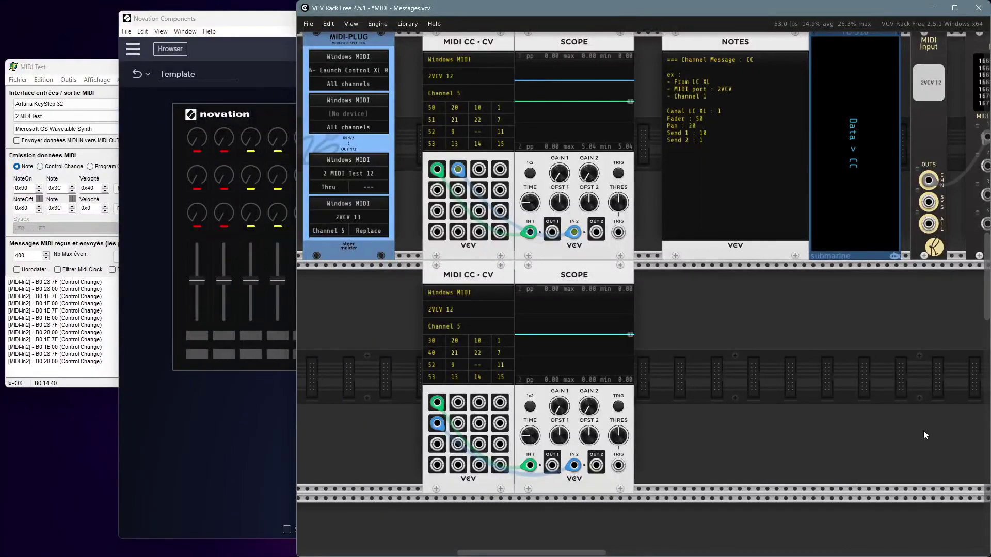
Step: Switch to Novation Components and compare the CC settings of Button 1 and Button 9
{"action": "left_click", "coordinate": [220, 430]}
{"action": "left_click", "coordinate": [197, 336]}
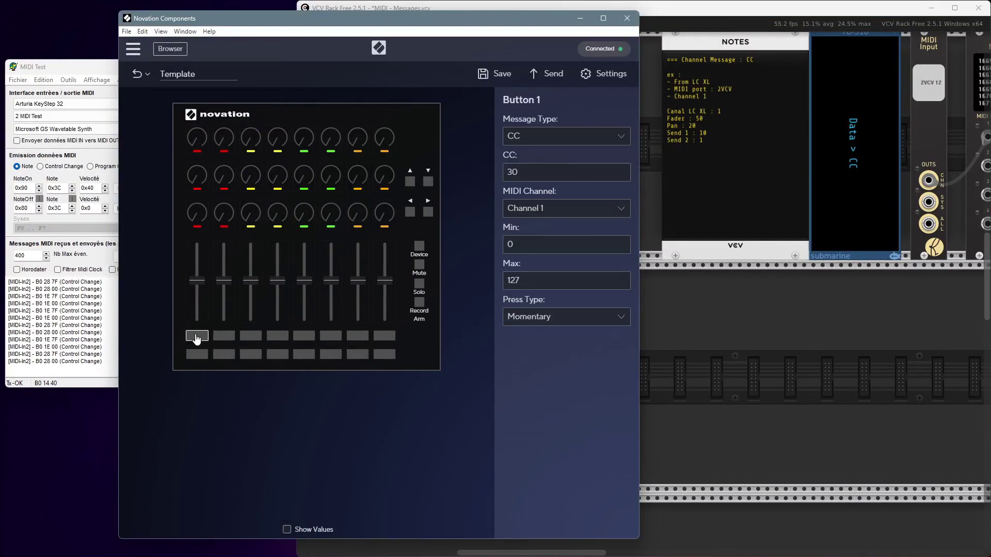
{"action": "left_click", "coordinate": [197, 356]}
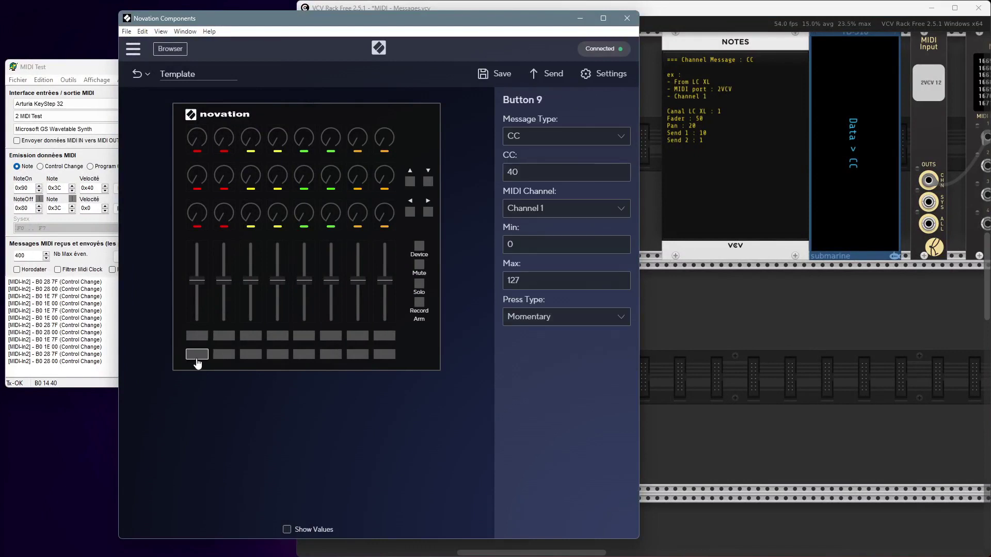
{"action": "left_click", "coordinate": [208, 413]}
{"action": "left_click", "coordinate": [196, 336]}
{"action": "left_click", "coordinate": [199, 356]}
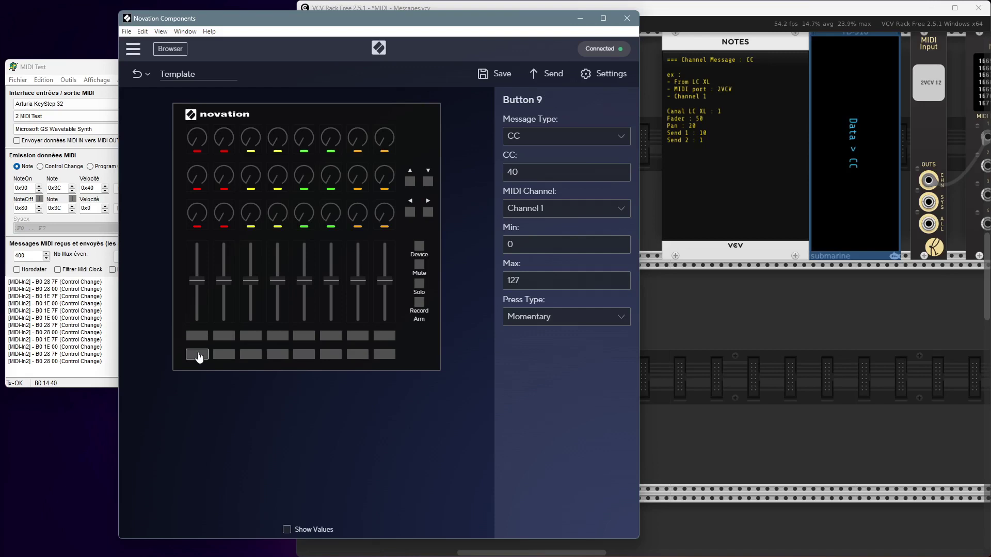
{"action": "left_click", "coordinate": [207, 410]}
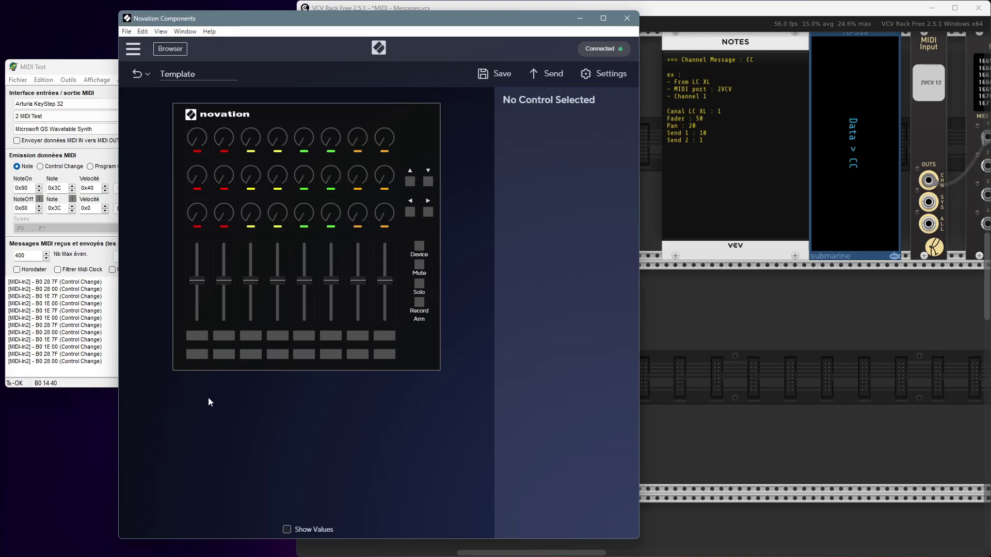
Step: Open Button 1's settings and examine its available message types, keeping CC selected
{"action": "left_click", "coordinate": [199, 338]}
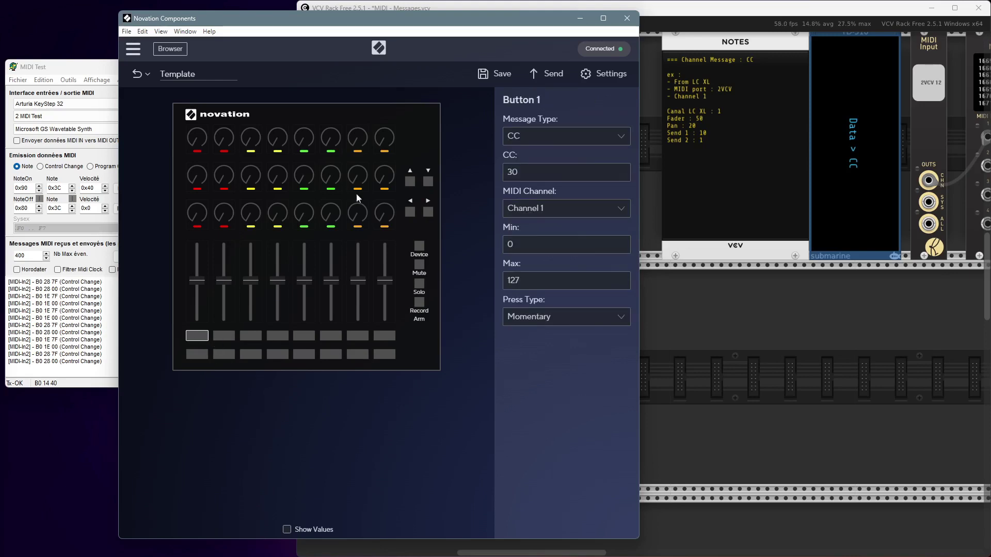
{"action": "left_click", "coordinate": [549, 141]}
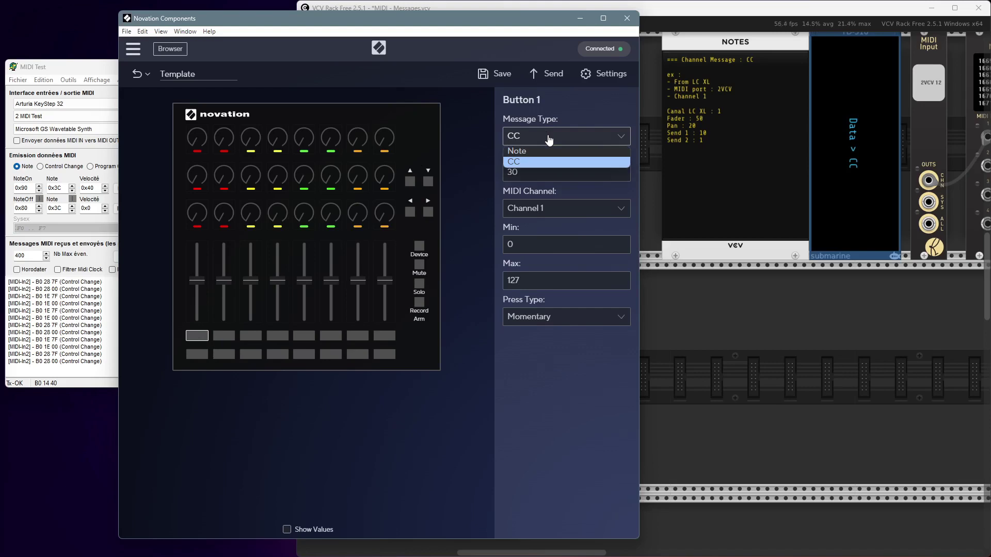
{"action": "left_click", "coordinate": [548, 141]}
{"action": "left_click", "coordinate": [549, 140]}
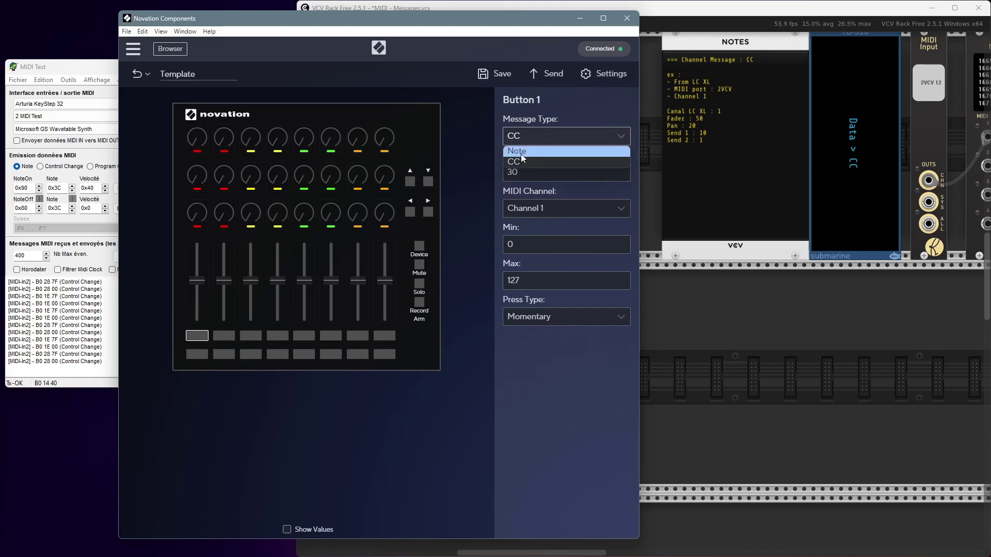
{"action": "left_click", "coordinate": [565, 161]}
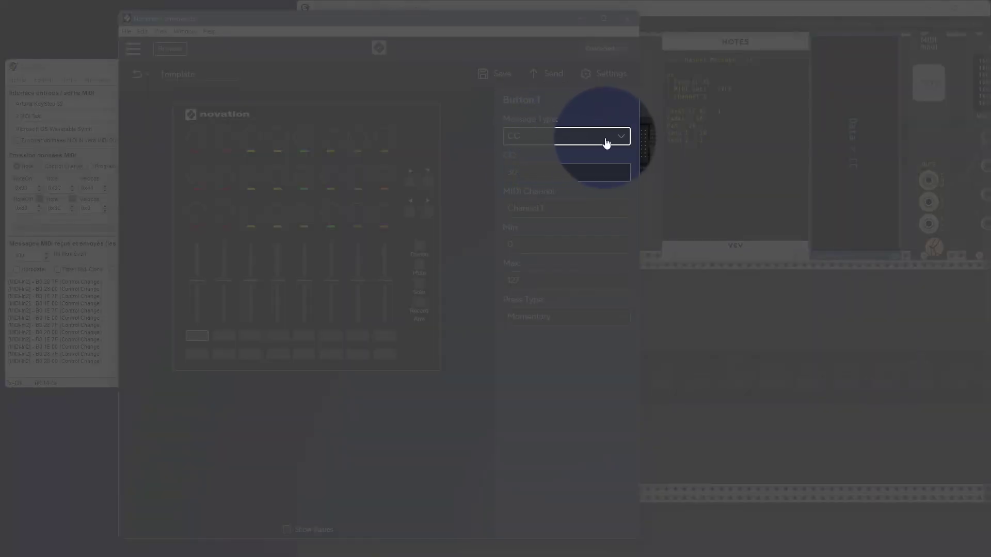
Step: Switch Button 1's message type to Note to view its note options, and set it back to CC
{"action": "left_click", "coordinate": [538, 144]}
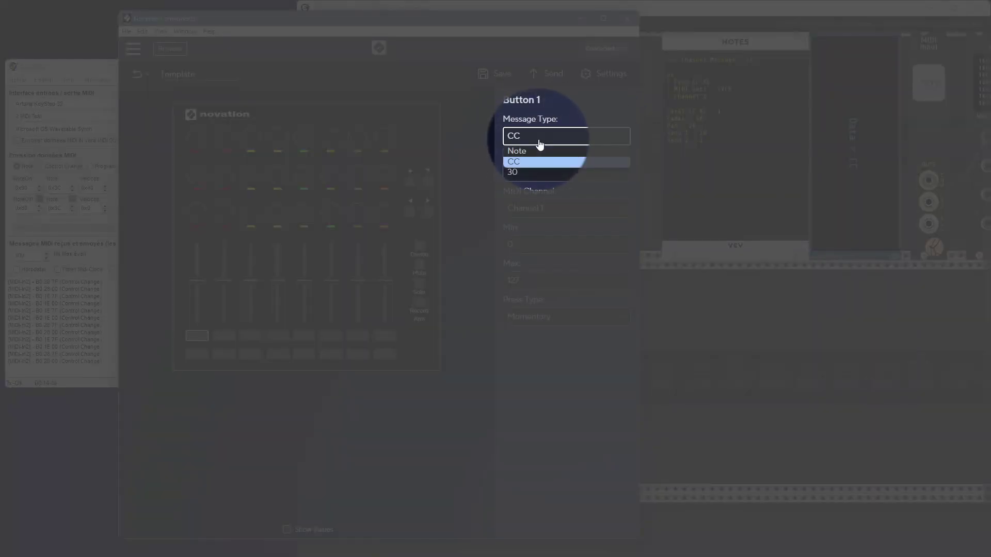
{"action": "left_click", "coordinate": [535, 151]}
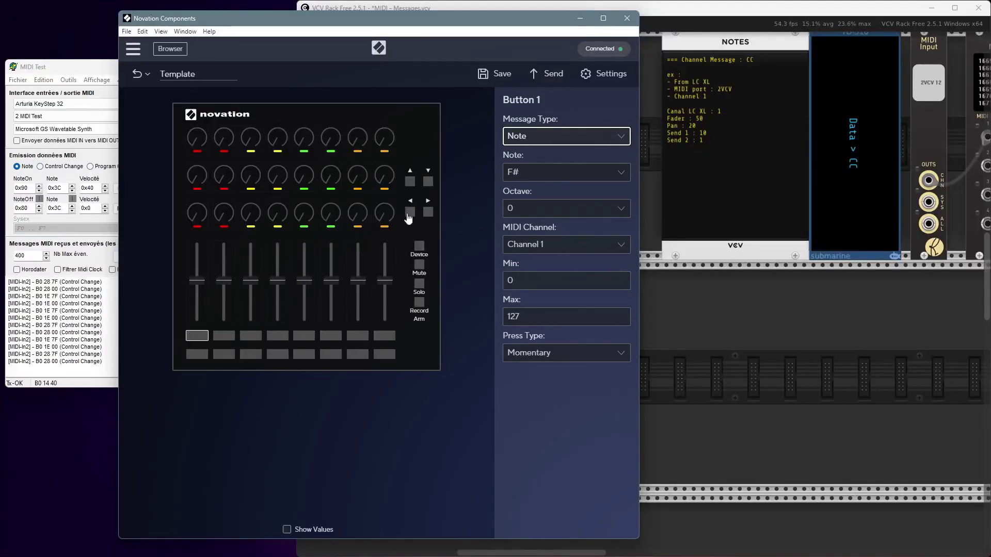
{"action": "left_click", "coordinate": [529, 140]}
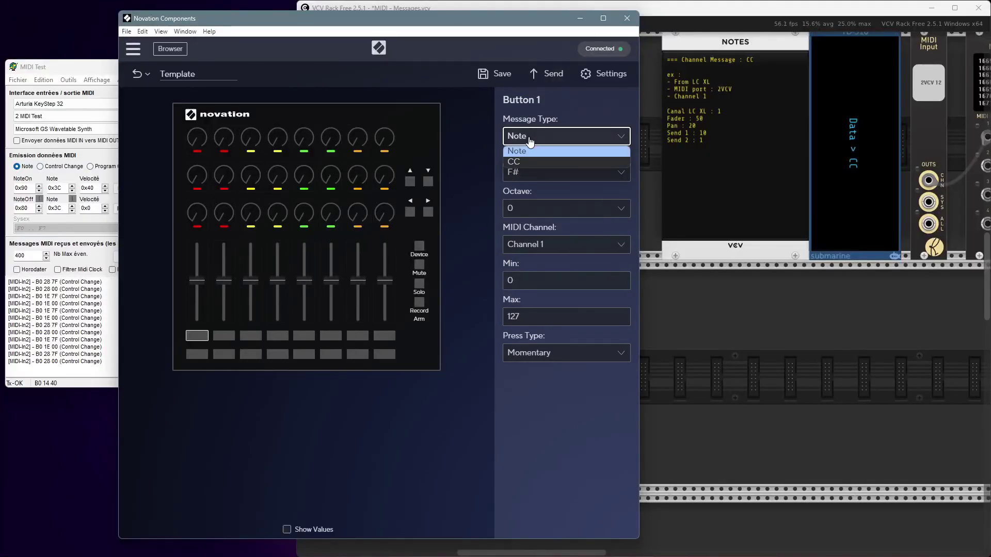
{"action": "left_click", "coordinate": [525, 160]}
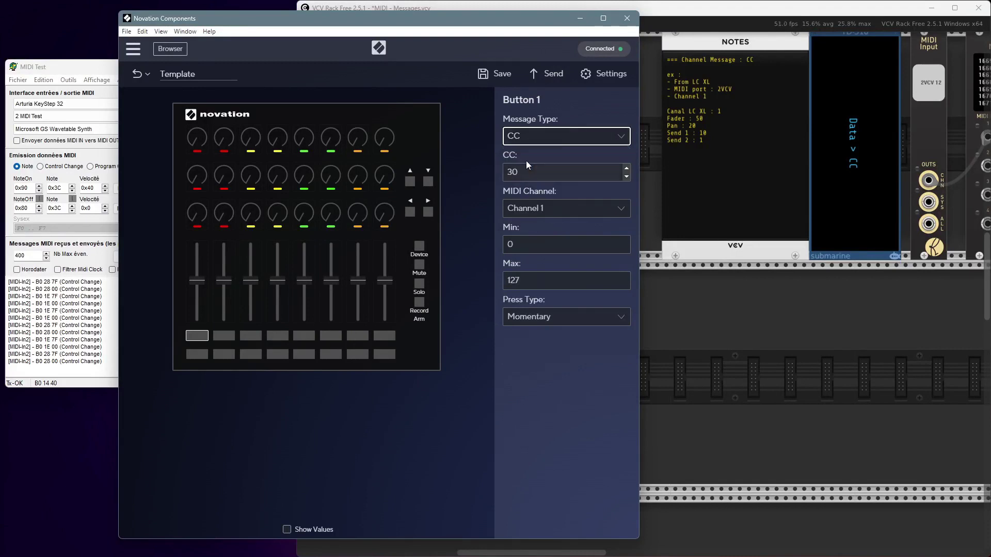
Step: Deselect and reselect Button 1 to review its message type, CC number, channel, value range and press type
{"action": "left_click", "coordinate": [418, 404]}
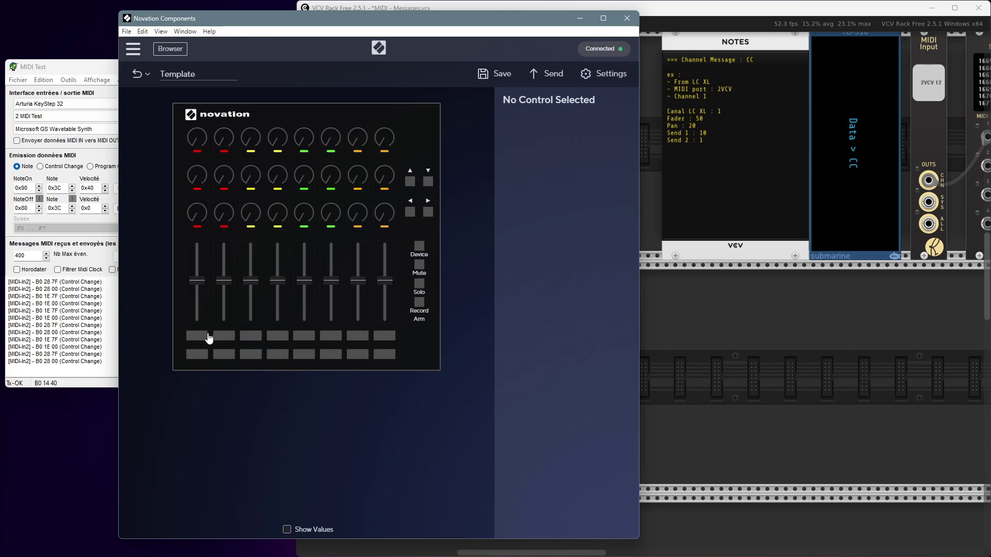
{"action": "left_click", "coordinate": [204, 339]}
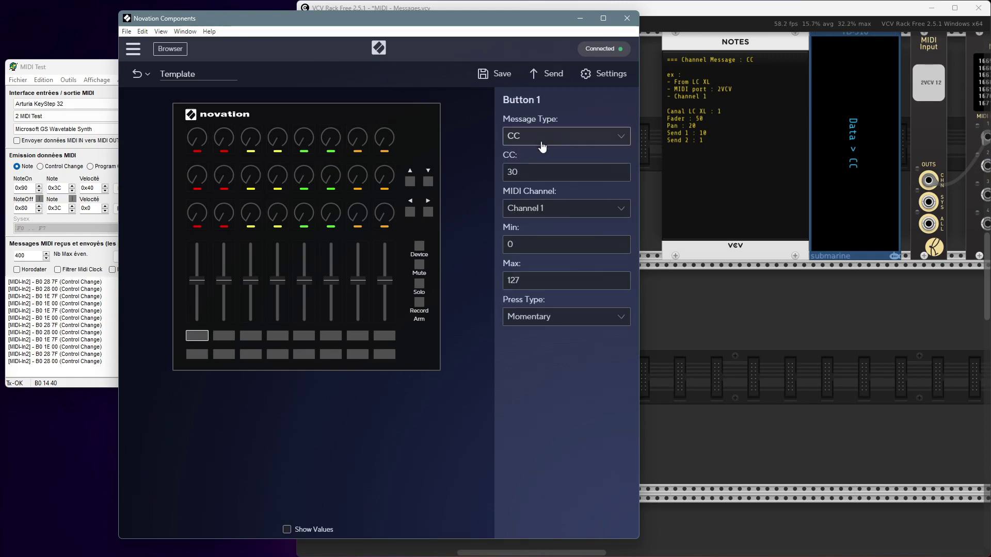
{"action": "left_click", "coordinate": [267, 436]}
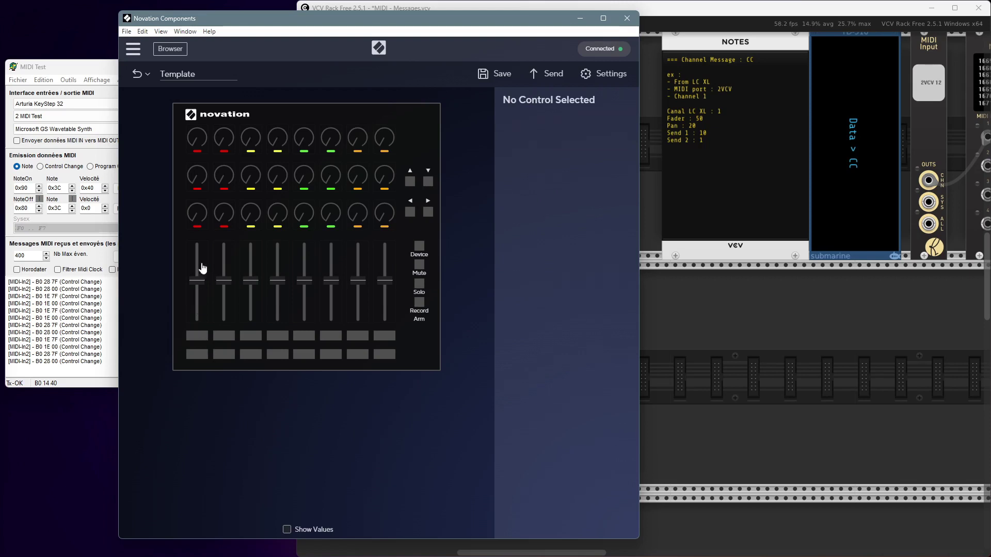
{"action": "left_click", "coordinate": [200, 340]}
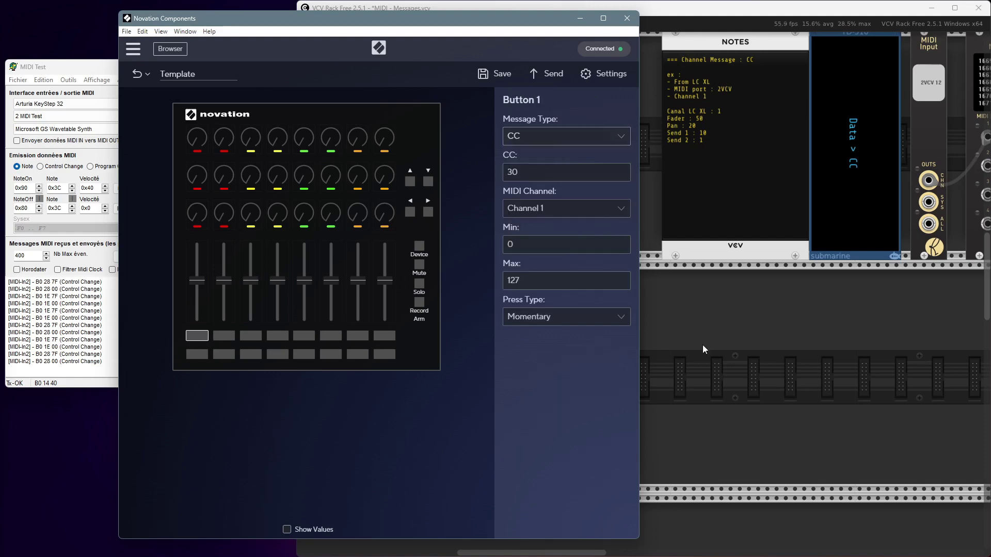
Step: Switch to VCV Rack and examine the MIDI CC to CV modules, then the MIDI to CV module's V/OCT output
{"action": "left_click", "coordinate": [729, 357]}
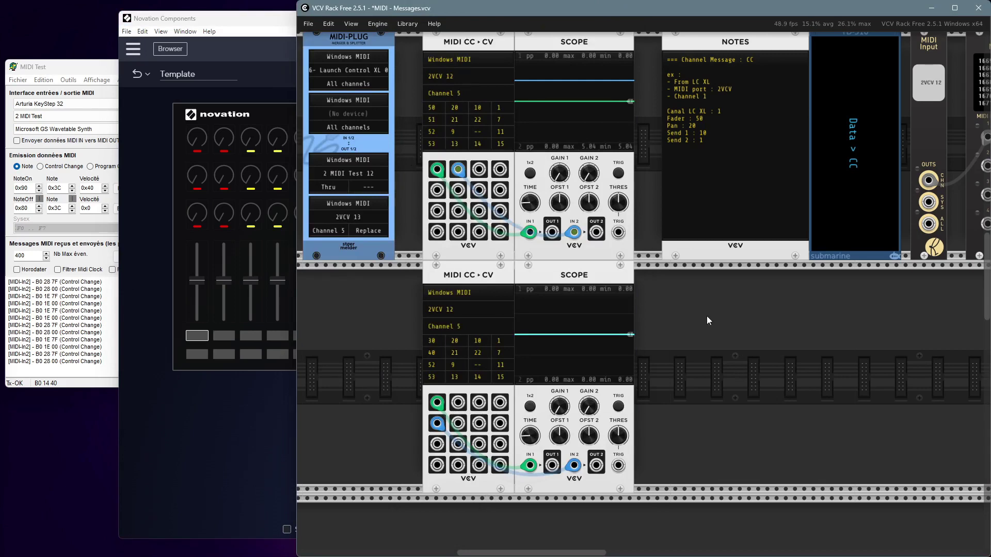
{"action": "left_click_drag", "start_coordinate": [707, 318], "coordinate": [713, 483]}
{"action": "left_click_drag", "start_coordinate": [640, 147], "coordinate": [589, 361]}
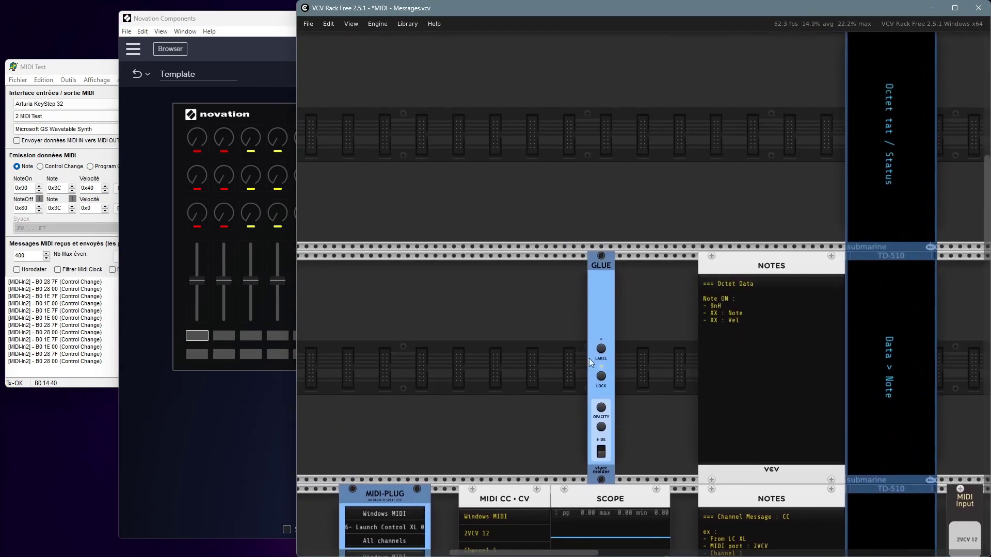
{"action": "scroll", "coordinate": [645, 418], "scroll_direction": "down", "scroll_amount": 10}
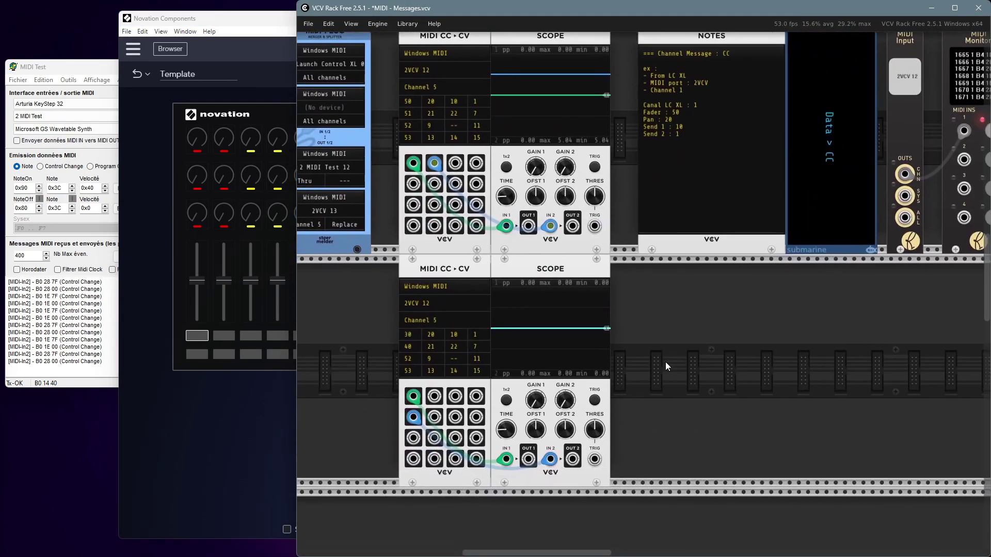
{"action": "left_click_drag", "start_coordinate": [682, 355], "coordinate": [731, 392]}
{"action": "scroll", "coordinate": [716, 380], "scroll_direction": "down", "scroll_amount": 3}
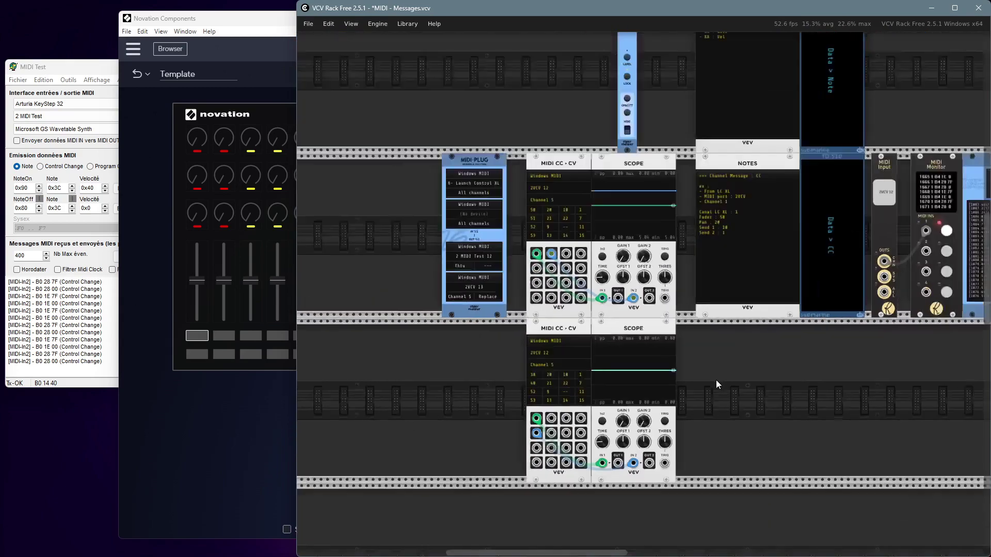
{"action": "scroll", "coordinate": [539, 305], "scroll_direction": "up", "scroll_amount": 8}
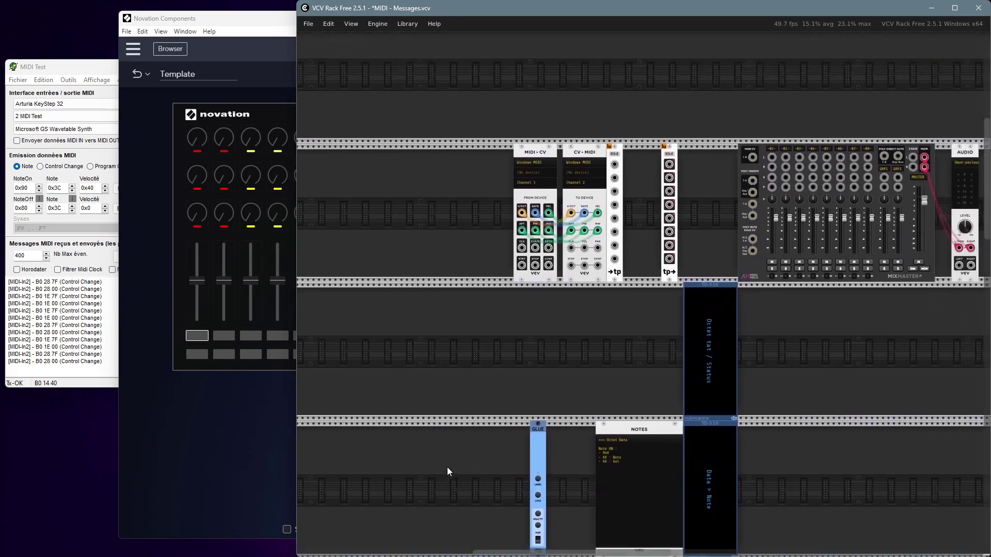
{"action": "scroll", "coordinate": [442, 222], "scroll_direction": "up", "scroll_amount": 5}
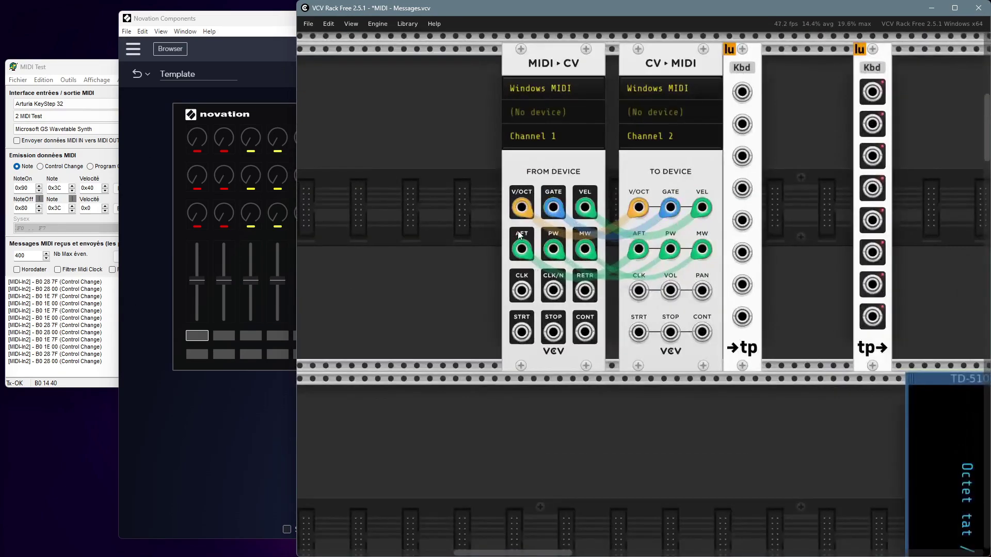
{"action": "scroll", "coordinate": [450, 241], "scroll_direction": "up", "scroll_amount": 1}
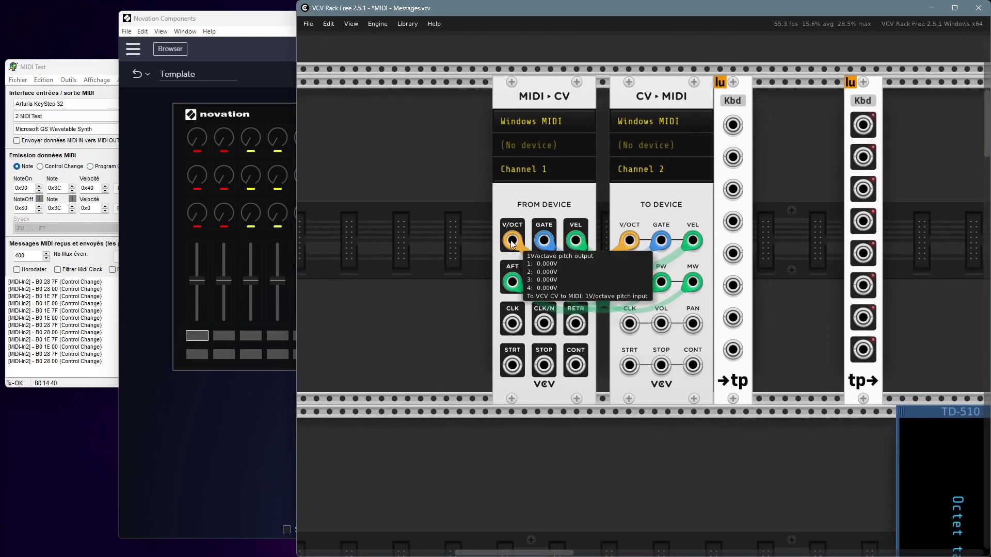
{"action": "mouse_move", "coordinate": [519, 246]}
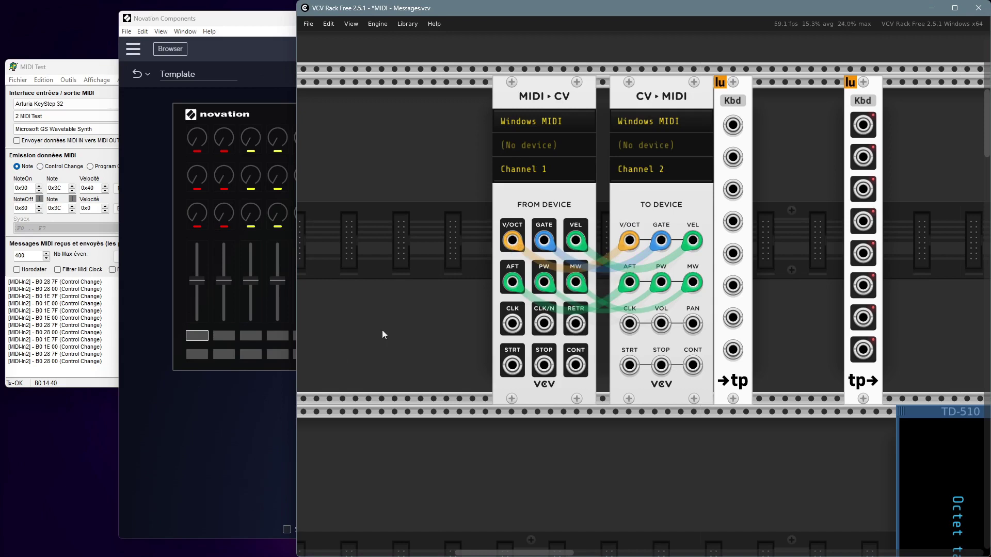
Step: Switch to Novation Components and set Button 1's message type to Note
{"action": "left_click", "coordinate": [202, 353]}
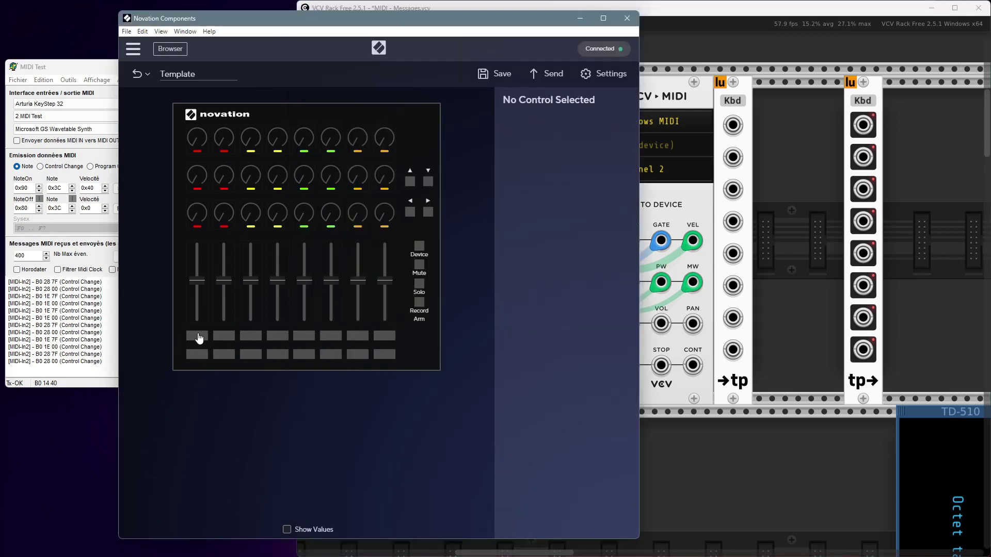
{"action": "left_click", "coordinate": [199, 338]}
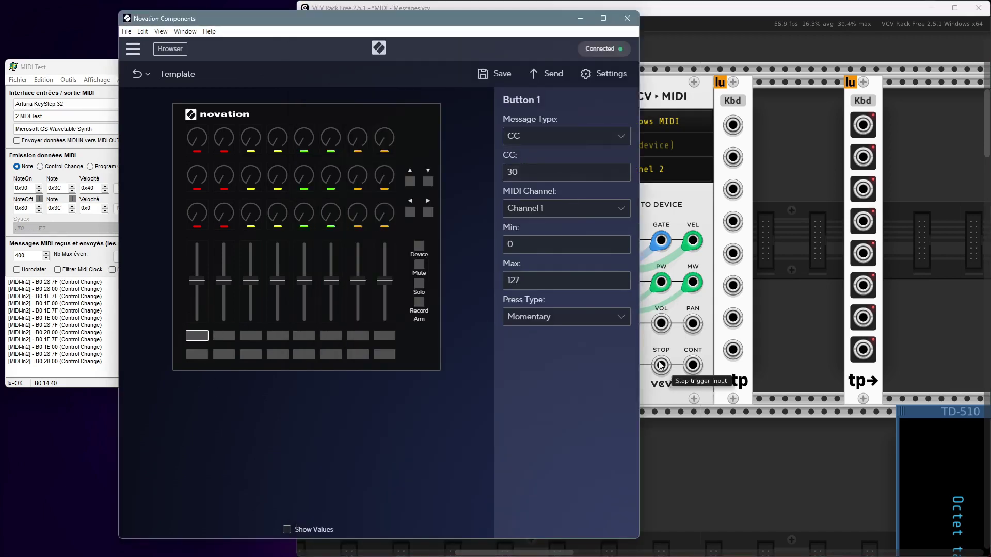
{"action": "left_click", "coordinate": [534, 147]}
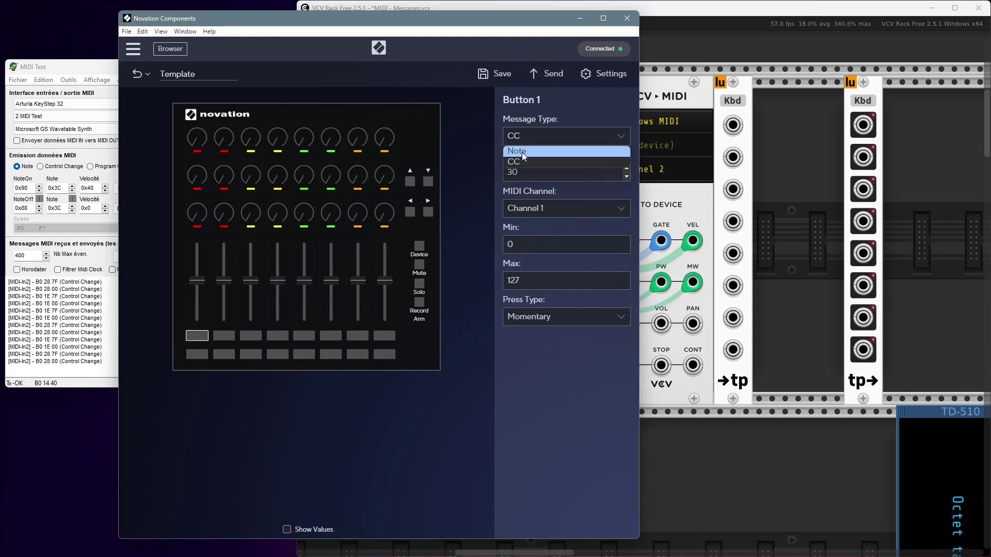
{"action": "left_click", "coordinate": [521, 152]}
Step: Switch to VCV Rack and compare the MIDI to CV module with the MIDI-PLUG and MIDI CC to CV modules
{"action": "left_click", "coordinate": [747, 463]}
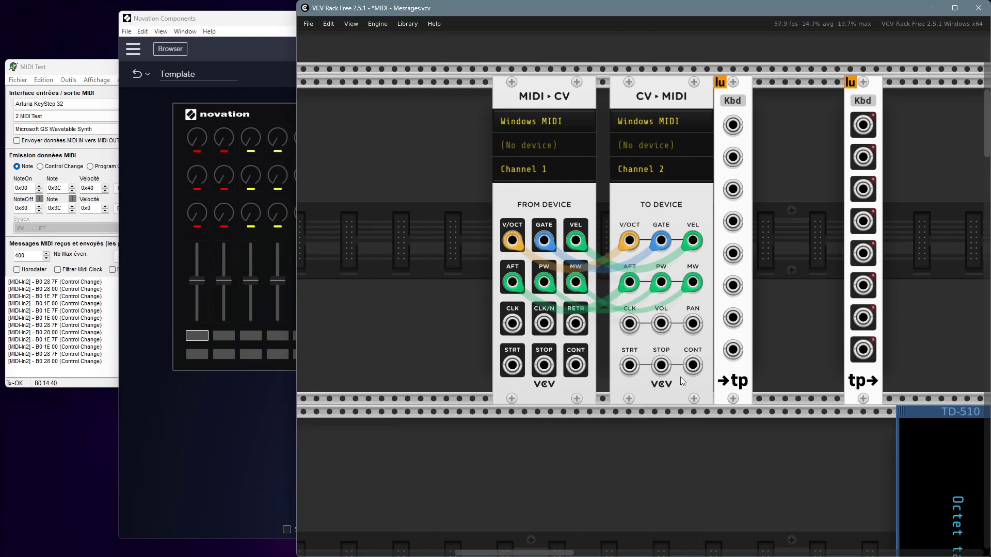
{"action": "scroll", "coordinate": [594, 455], "scroll_direction": "down", "scroll_amount": 2}
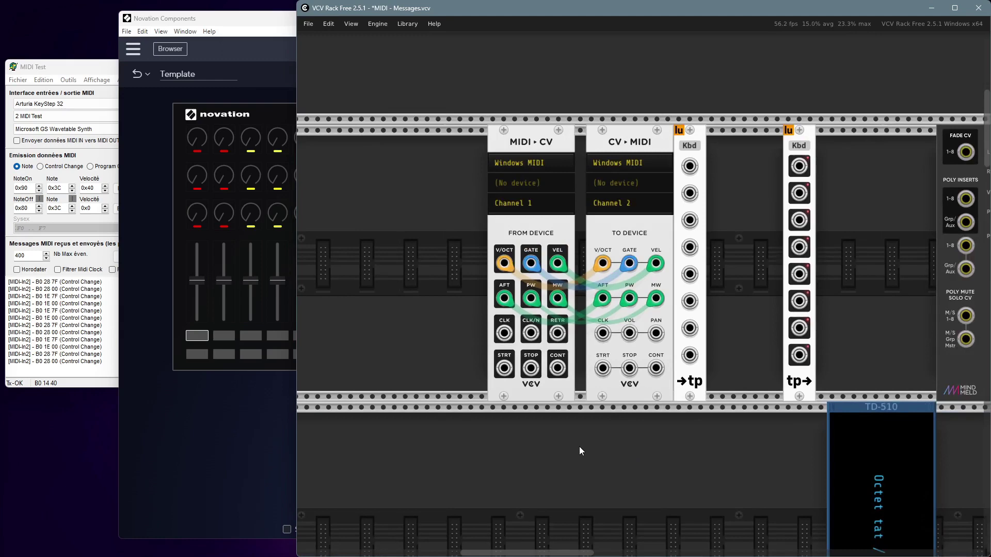
{"action": "left_click_drag", "start_coordinate": [601, 461], "coordinate": [596, 426]}
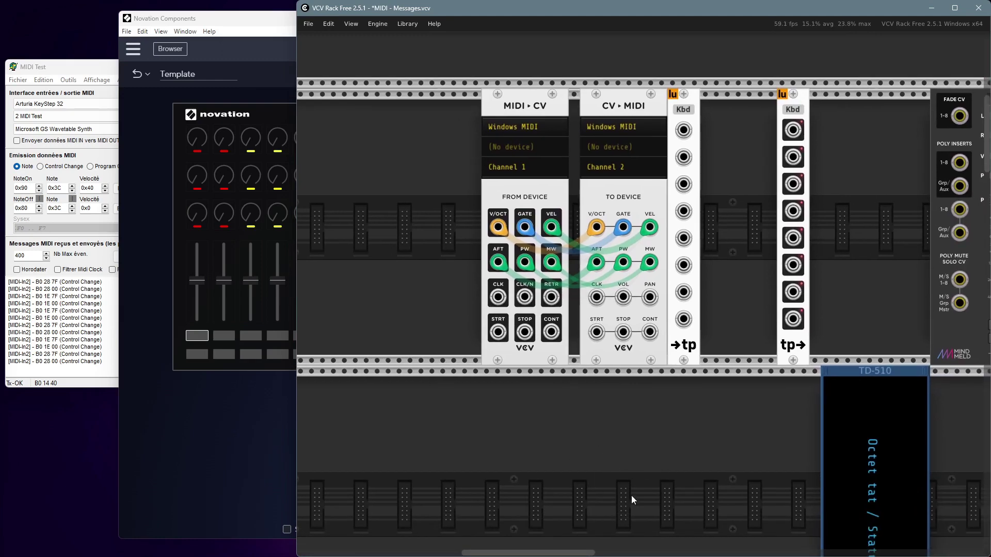
{"action": "scroll", "coordinate": [630, 496], "scroll_direction": "down", "scroll_amount": 5}
{"action": "scroll", "coordinate": [630, 495], "scroll_direction": "right", "scroll_amount": 5}
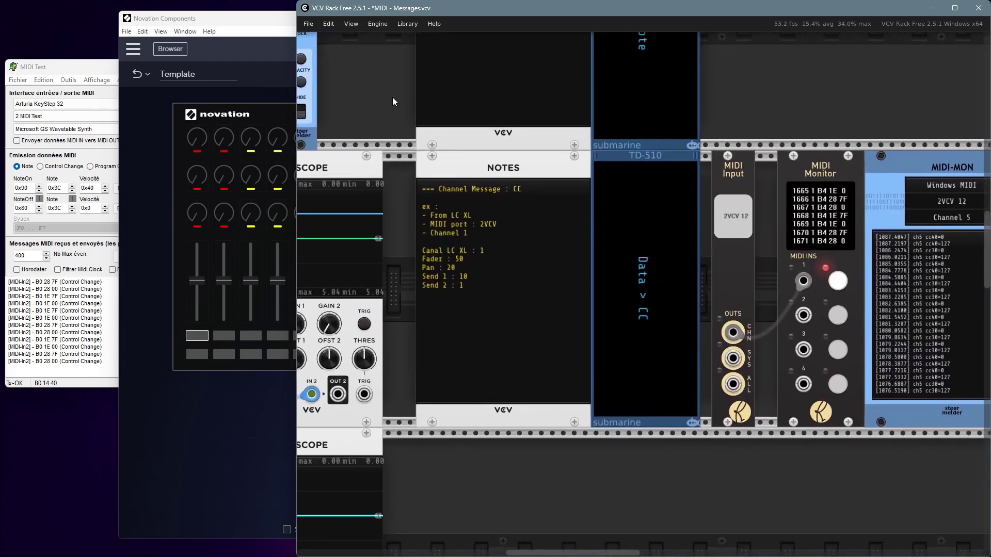
{"action": "left_click_drag", "start_coordinate": [392, 97], "coordinate": [723, 78]}
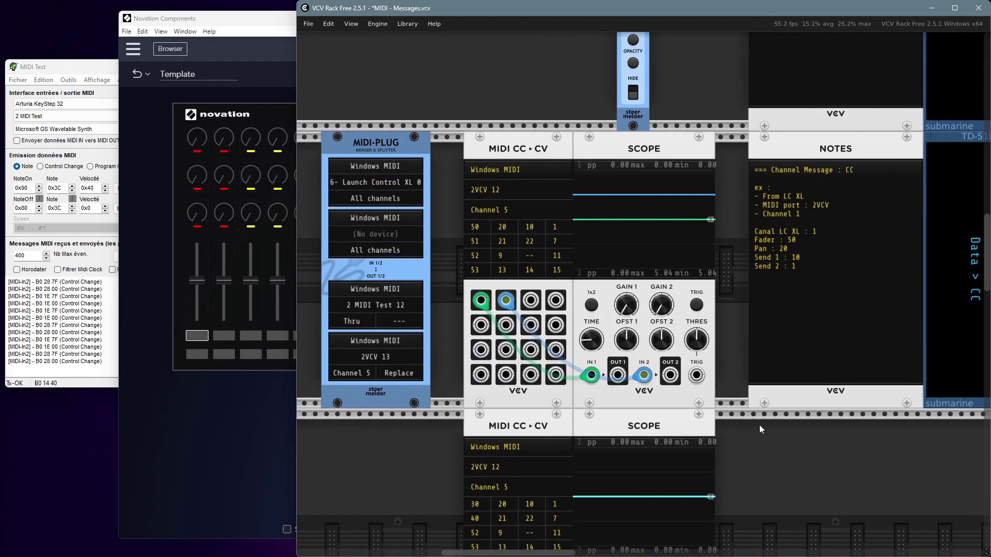
{"action": "scroll", "coordinate": [771, 459], "scroll_direction": "down", "scroll_amount": 1}
{"action": "scroll", "coordinate": [770, 460], "scroll_direction": "down", "scroll_amount": 2}
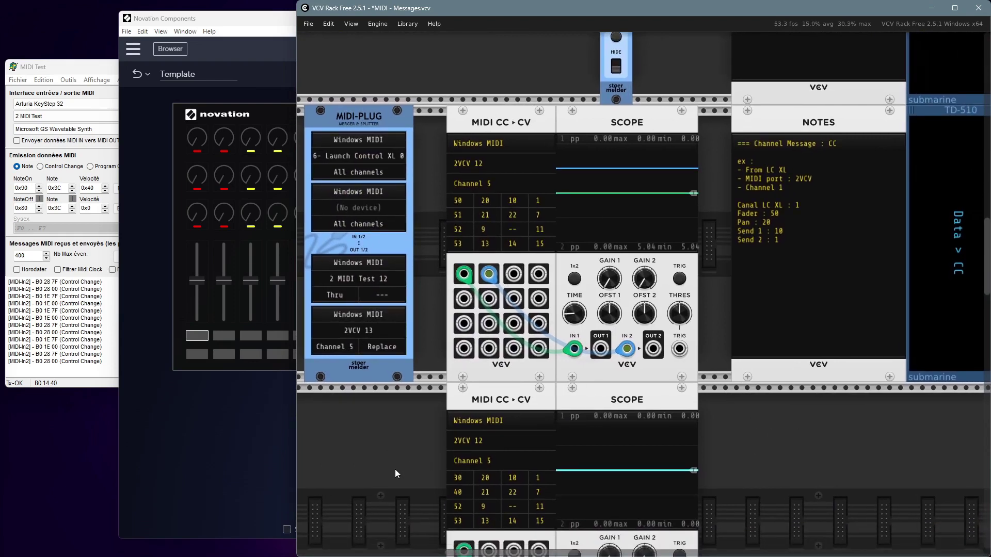
{"action": "left_click_drag", "start_coordinate": [376, 460], "coordinate": [428, 473]}
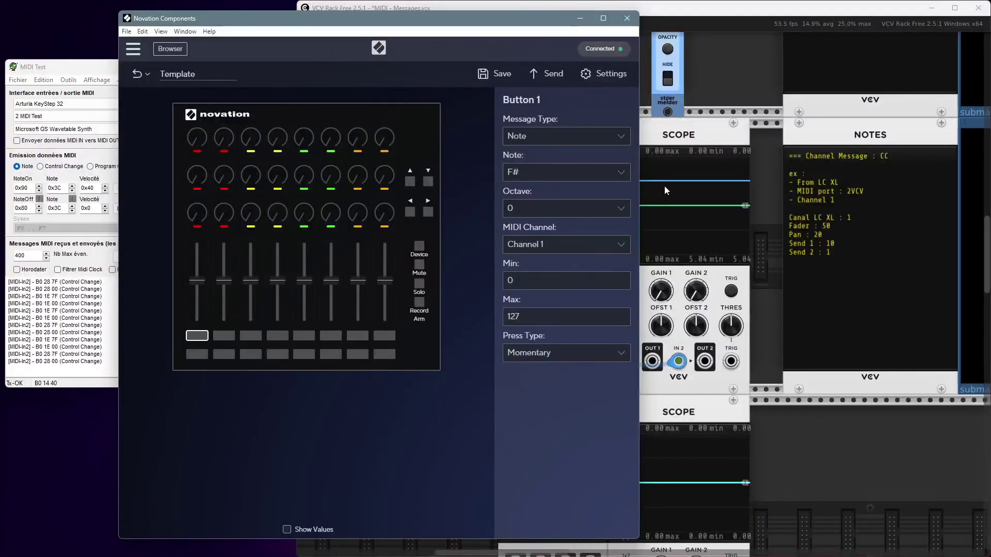
Step: Return to Novation Components, set Button 1's message type to CC and view its press type options, keeping Momentary
{"action": "left_click", "coordinate": [566, 136]}
{"action": "left_click", "coordinate": [546, 159]}
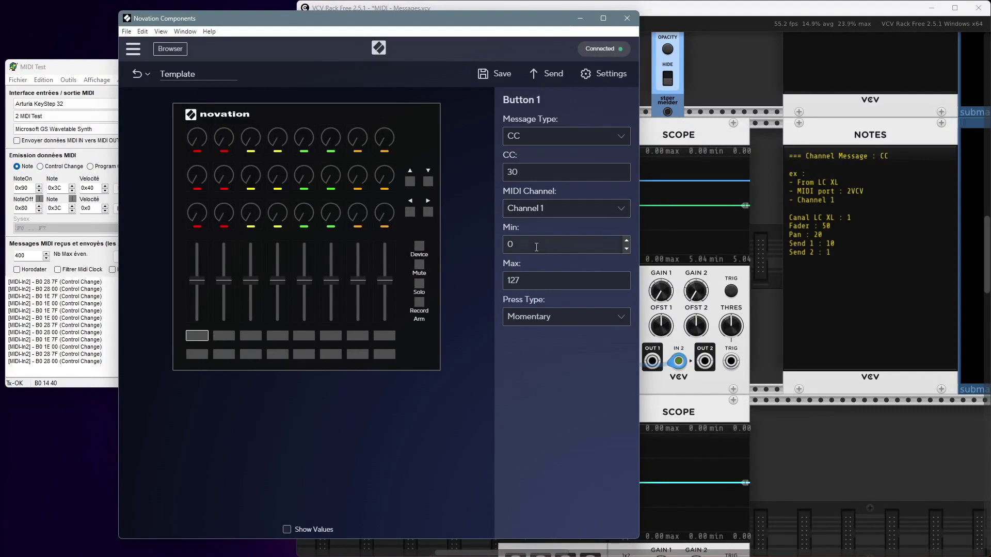
{"action": "left_click", "coordinate": [537, 321]}
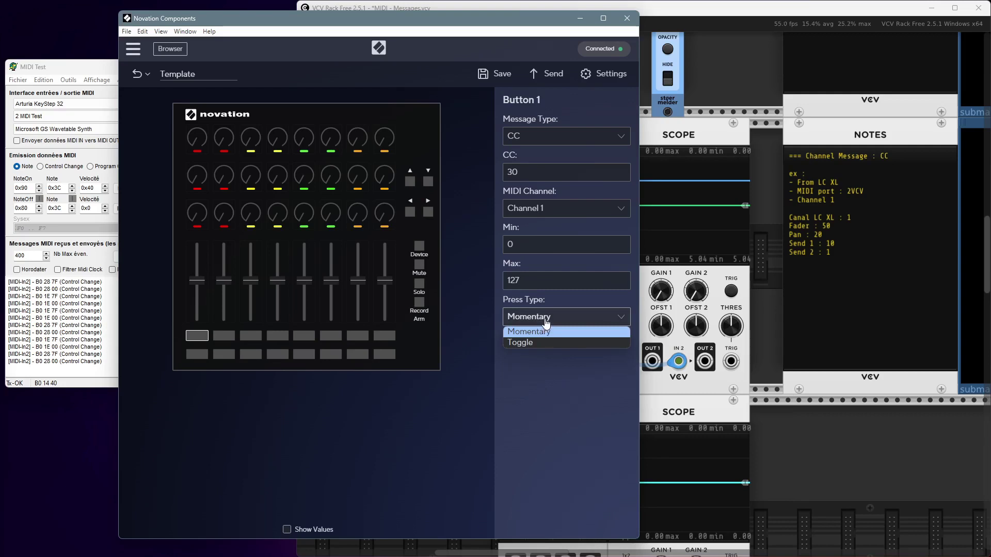
{"action": "left_click", "coordinate": [546, 330]}
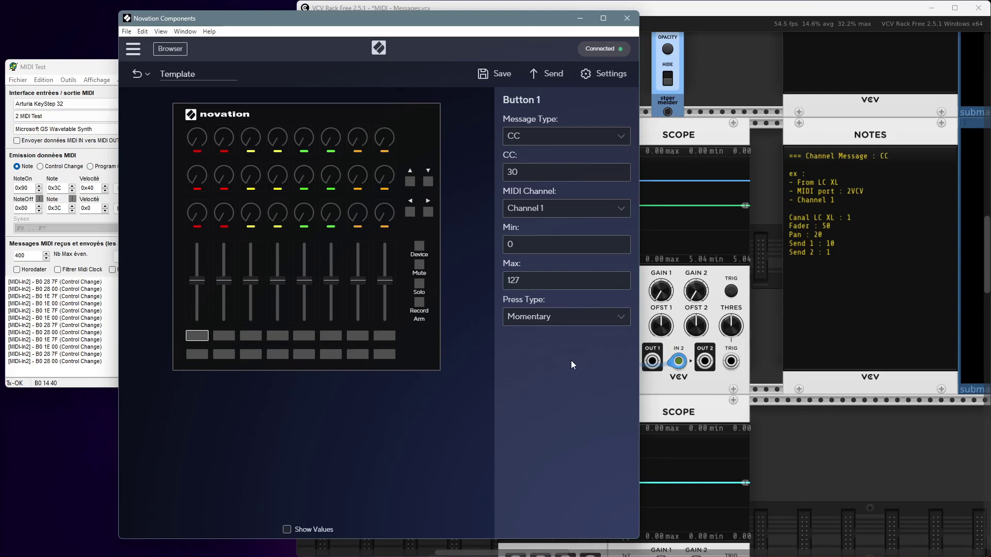
Step: Set Button 1's press type to Toggle
{"action": "left_click", "coordinate": [542, 316]}
{"action": "left_click", "coordinate": [538, 345]}
{"action": "left_click", "coordinate": [849, 468]}
{"action": "left_click", "coordinate": [213, 456]}
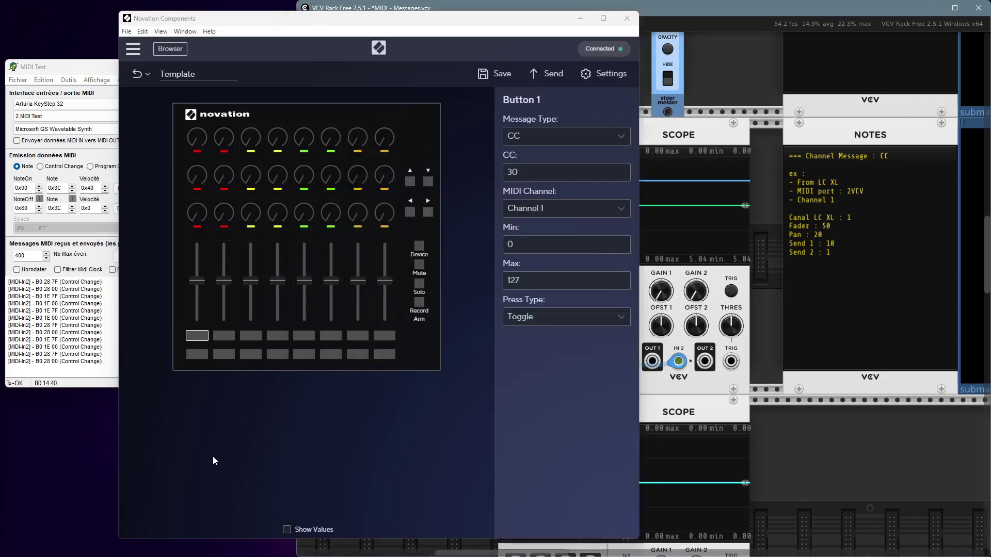
Step: Compare Button 1's settings with Button 9's, and set Button 1's press type back to Momentary
{"action": "left_click", "coordinate": [197, 338]}
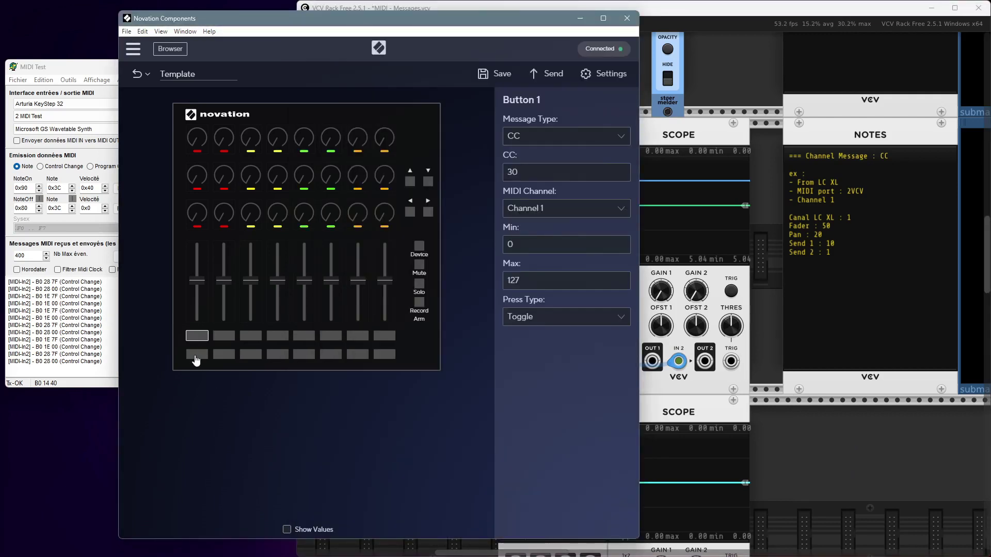
{"action": "left_click", "coordinate": [197, 356]}
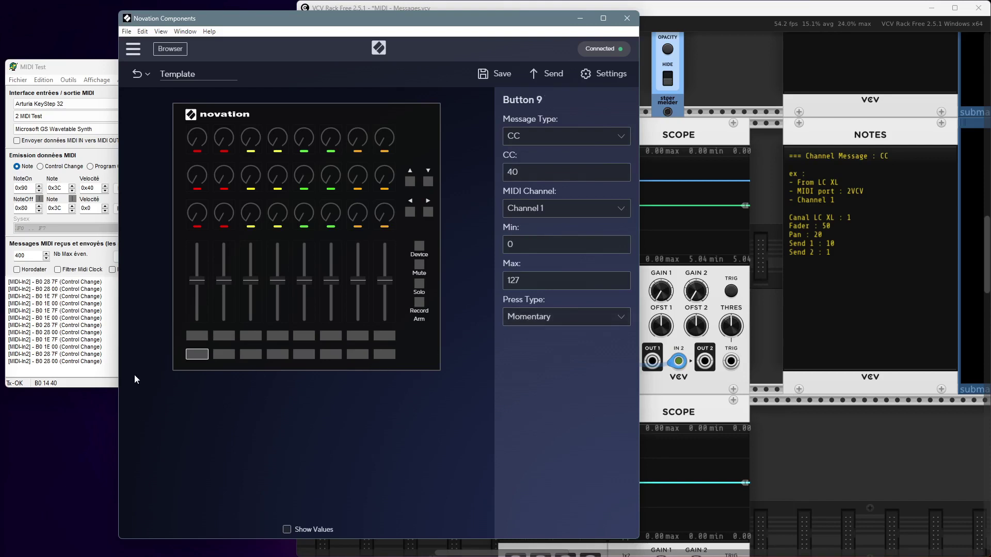
{"action": "left_click", "coordinate": [197, 336]}
{"action": "left_click", "coordinate": [539, 317]}
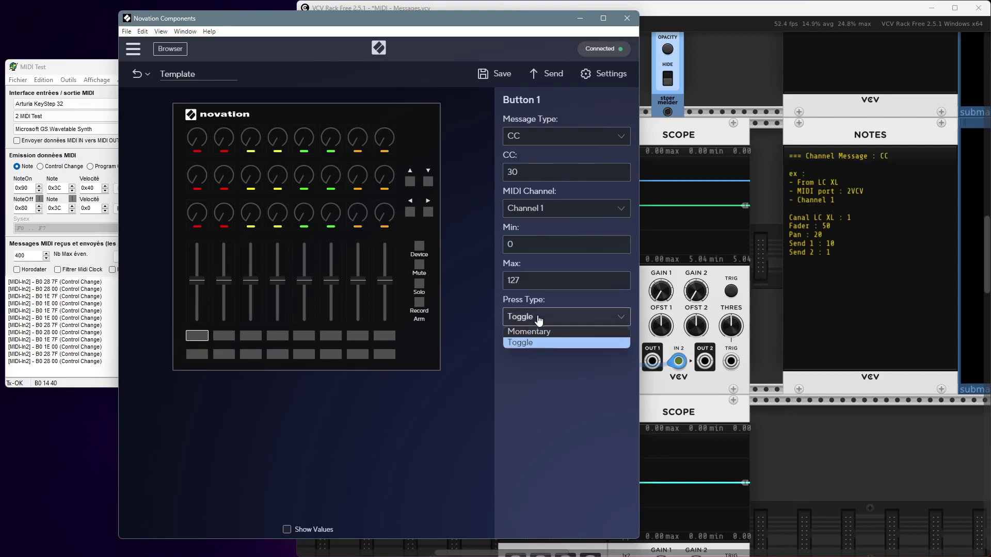
{"action": "left_click", "coordinate": [537, 332]}
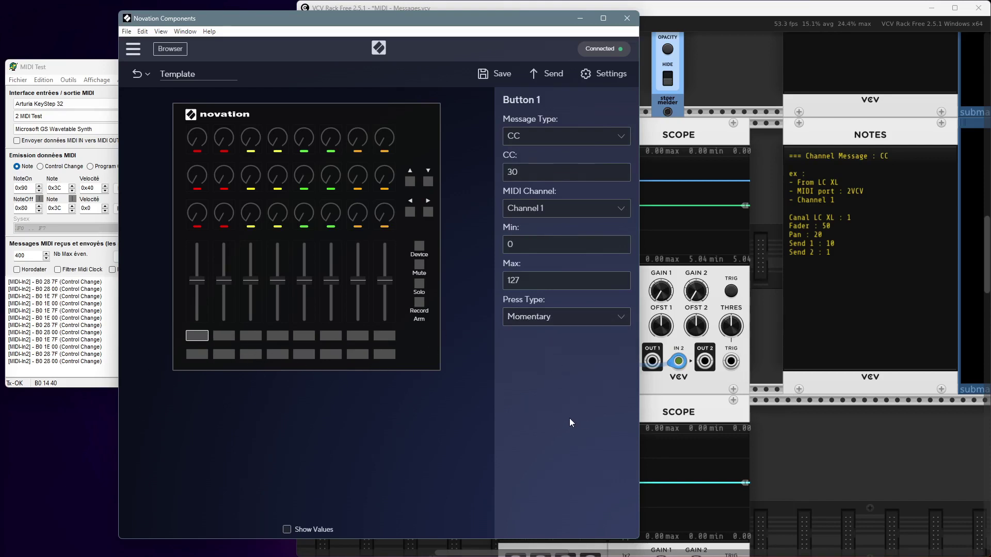
Step: Switch to VCV Rack, assign CC 30, 31, 40 and 41 in the lower MIDI CC to CV module's last two rows, and set it to Channel 1
{"action": "left_click", "coordinate": [858, 488]}
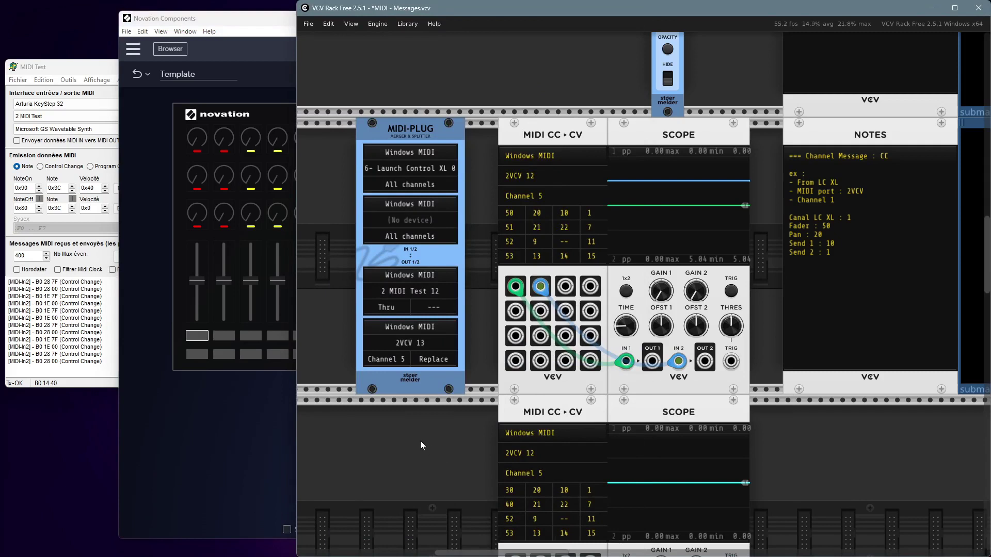
{"action": "scroll", "coordinate": [421, 485], "scroll_direction": "down", "scroll_amount": 3}
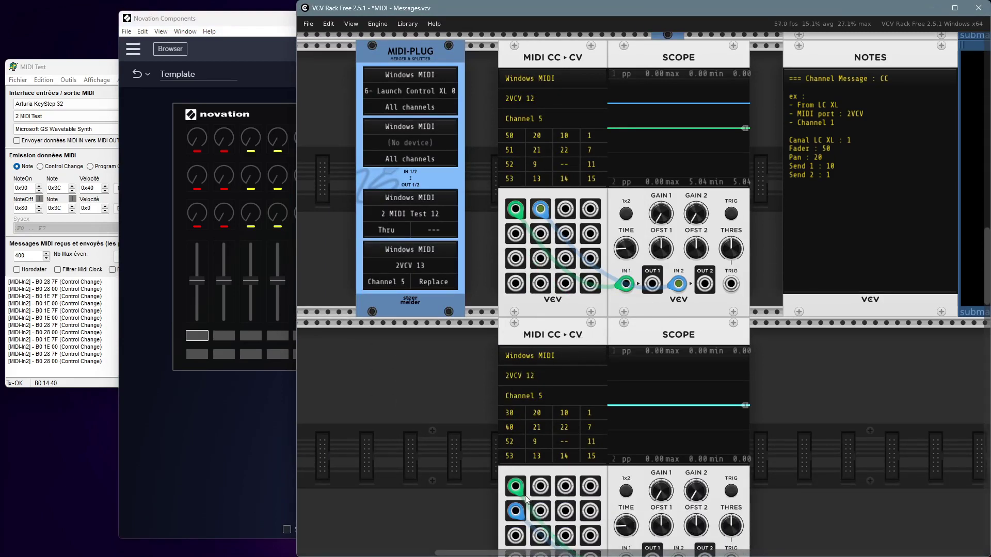
{"action": "scroll", "coordinate": [443, 418], "scroll_direction": "down", "scroll_amount": 1}
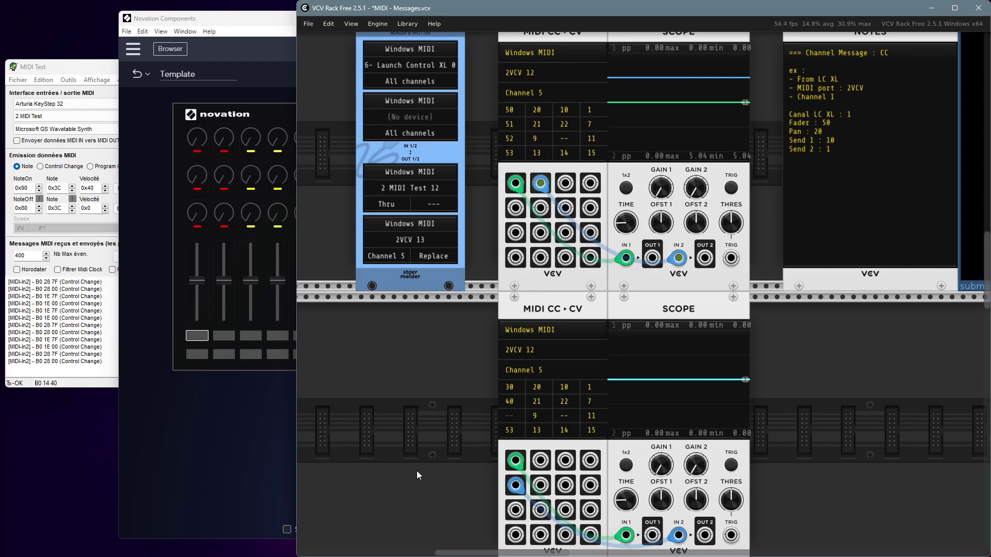
{"action": "left_click", "coordinate": [510, 425]}
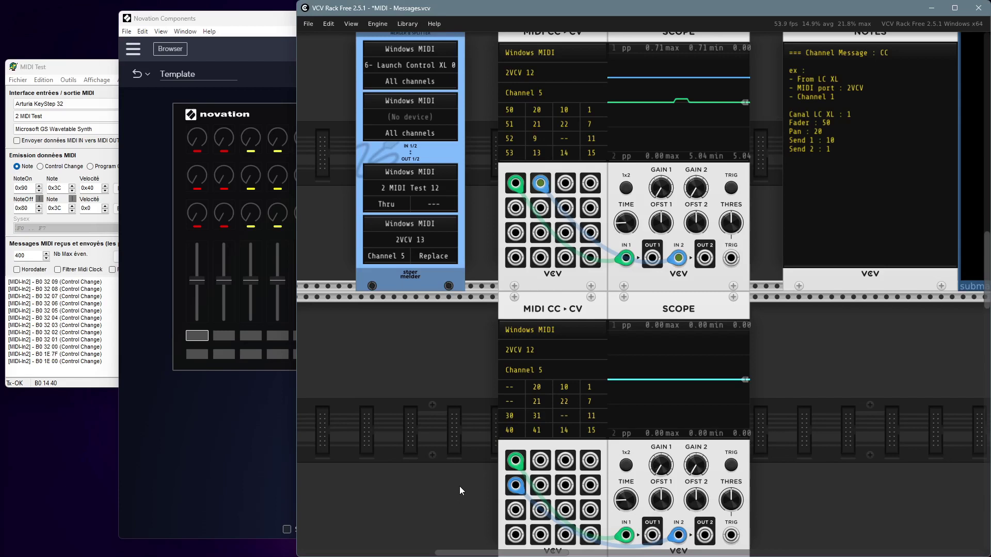
{"action": "left_click", "coordinate": [538, 372]}
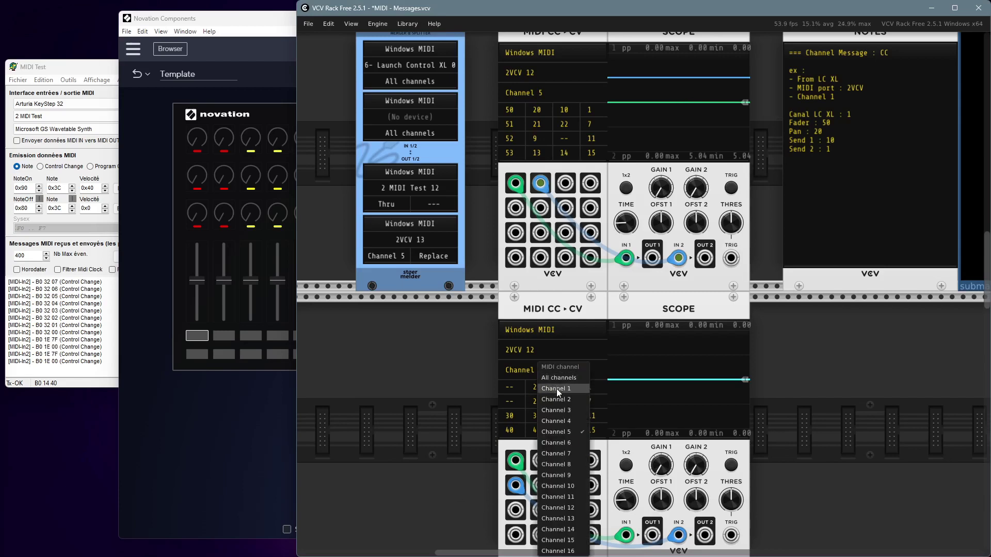
{"action": "left_click", "coordinate": [556, 389]}
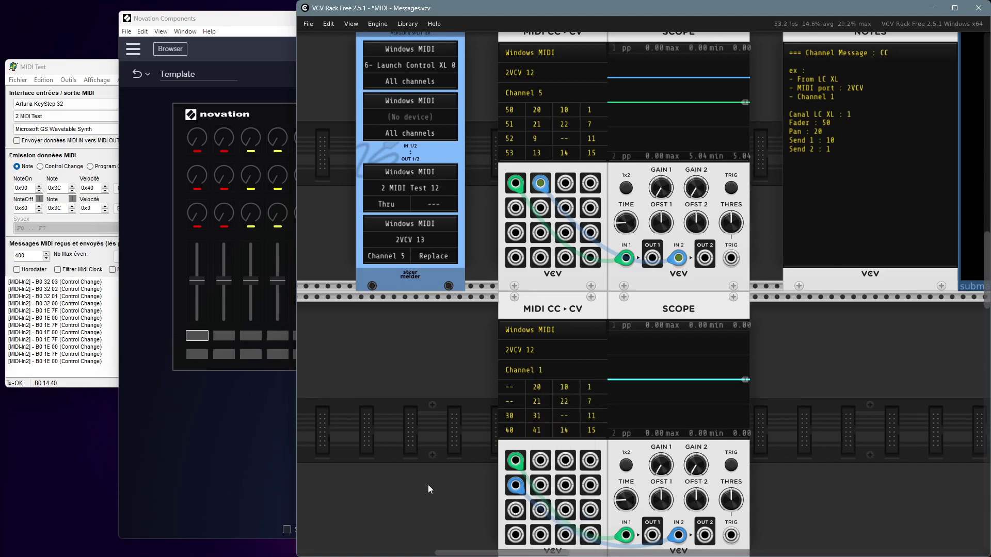
Step: Switch to Novation Components and examine Button 1's MIDI channel setting and the available channel options
{"action": "left_click", "coordinate": [138, 333]}
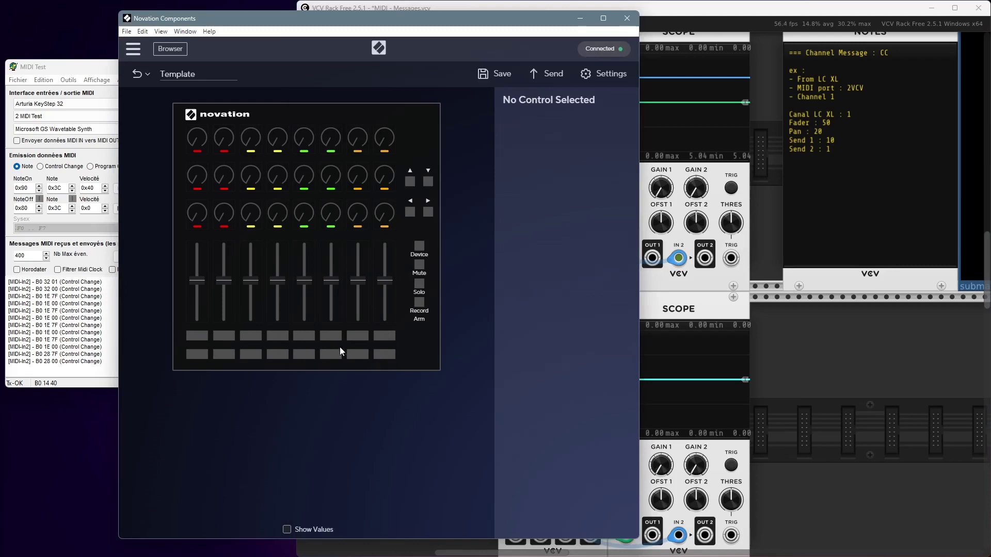
{"action": "left_click", "coordinate": [204, 336]}
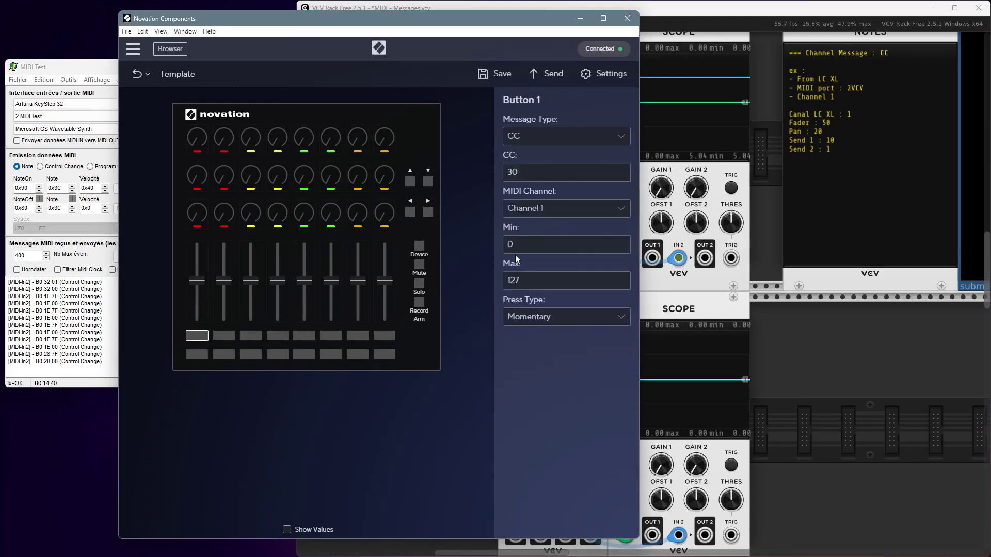
{"action": "left_click", "coordinate": [556, 210]}
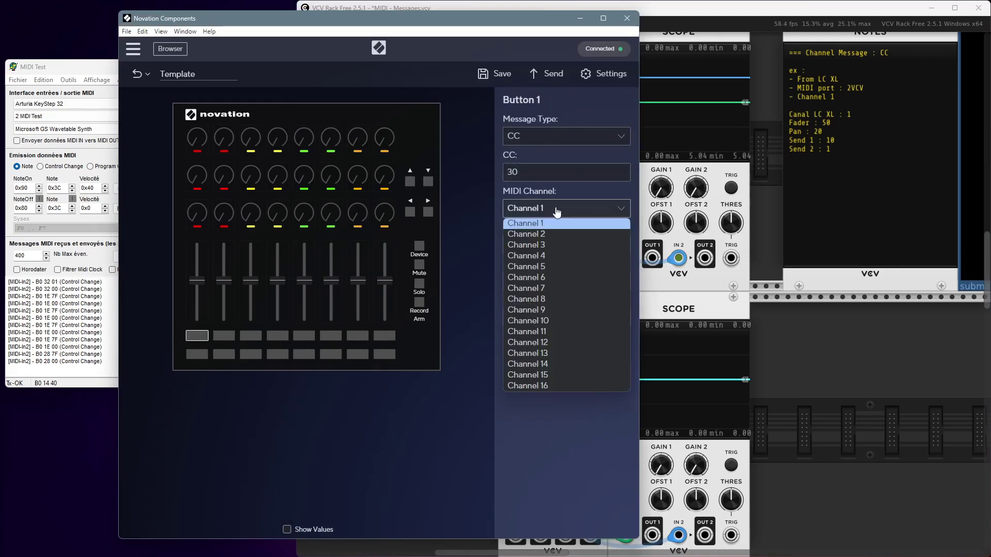
{"action": "left_click", "coordinate": [556, 211]}
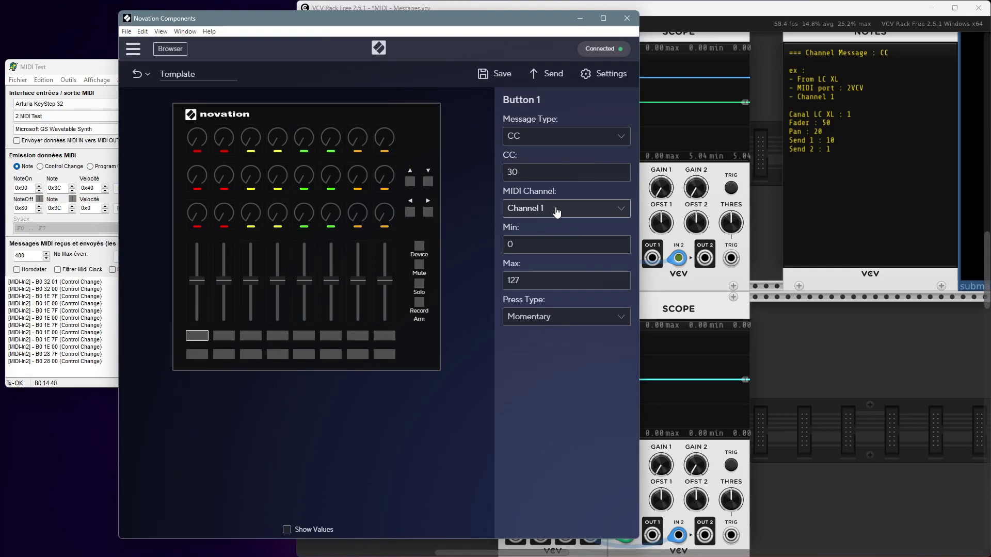
Step: Switch to VCV Rack and set the lower MIDI CC to CV module to Channel 5
{"action": "left_click", "coordinate": [829, 472]}
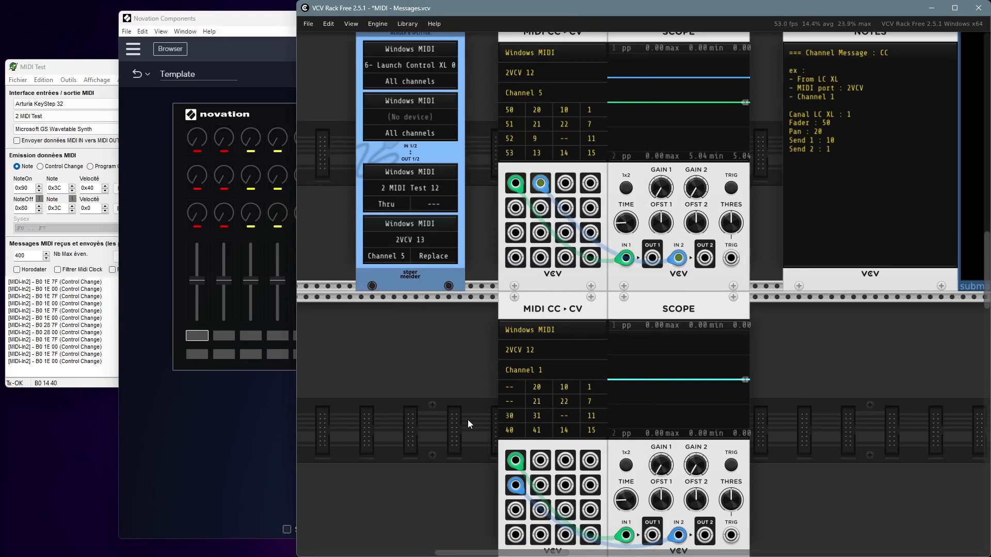
{"action": "left_click", "coordinate": [528, 370]}
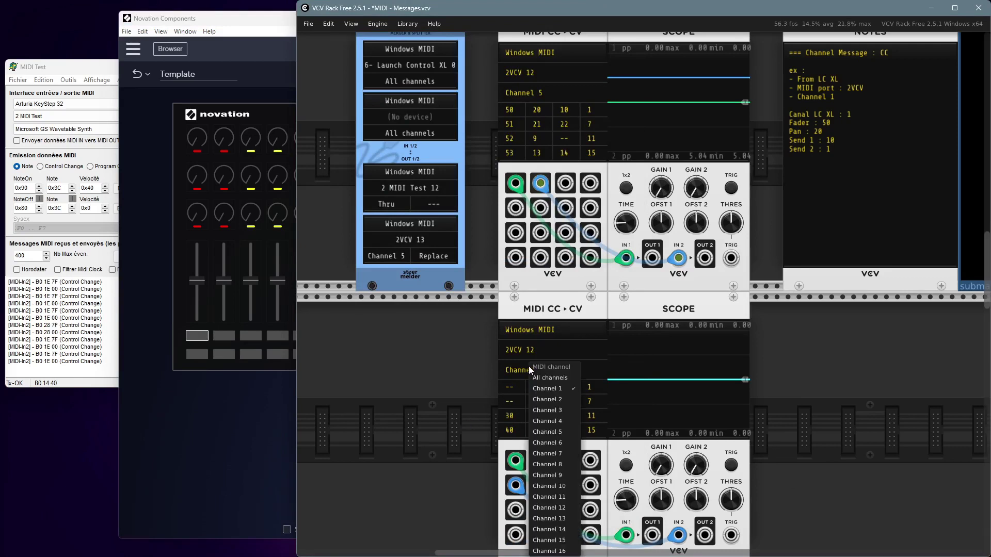
{"action": "left_click", "coordinate": [558, 433]}
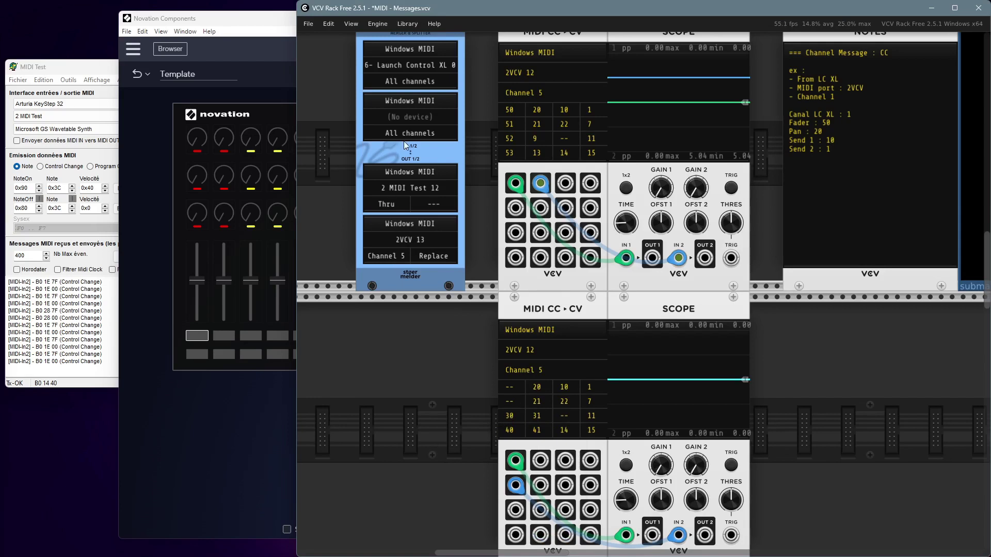
{"action": "left_click_drag", "start_coordinate": [405, 145], "coordinate": [399, 178]}
{"action": "scroll", "coordinate": [432, 345], "scroll_direction": "down", "scroll_amount": 1}
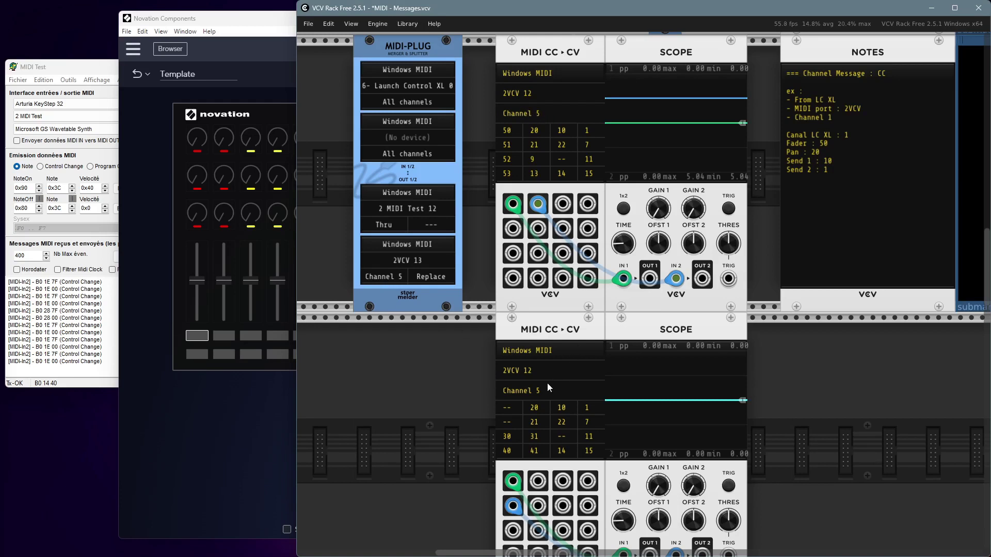
Step: Check Button 1's MIDI channel in Novation Components, then restrict the first MIDI-PLUG input in VCV Rack to Channel 1
{"action": "left_click", "coordinate": [202, 413]}
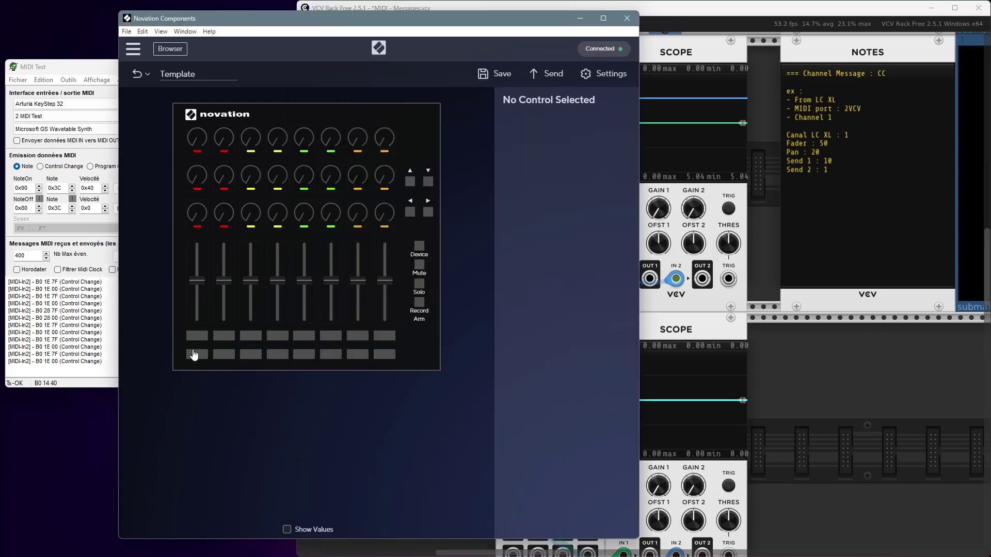
{"action": "left_click", "coordinate": [195, 339]}
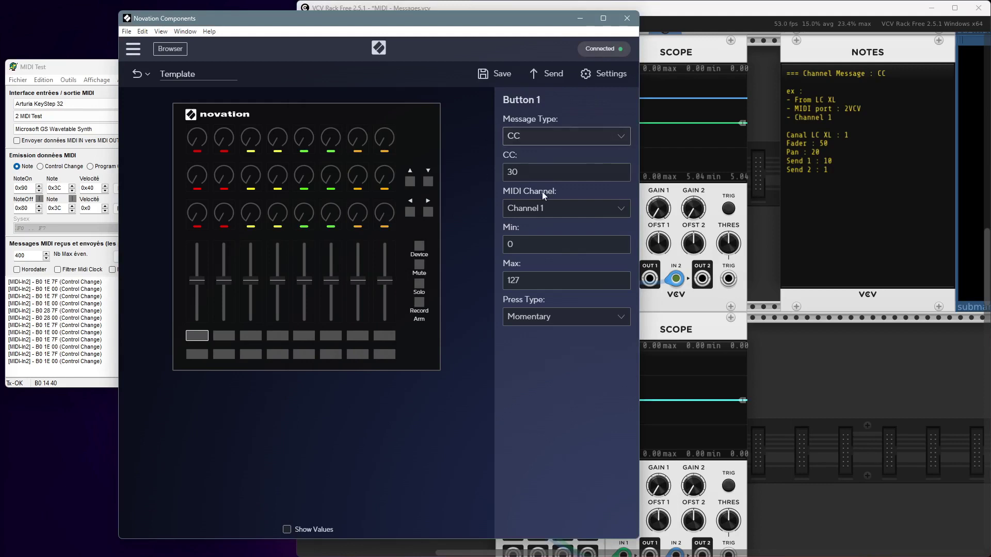
{"action": "key", "text": "alt+Tab"}
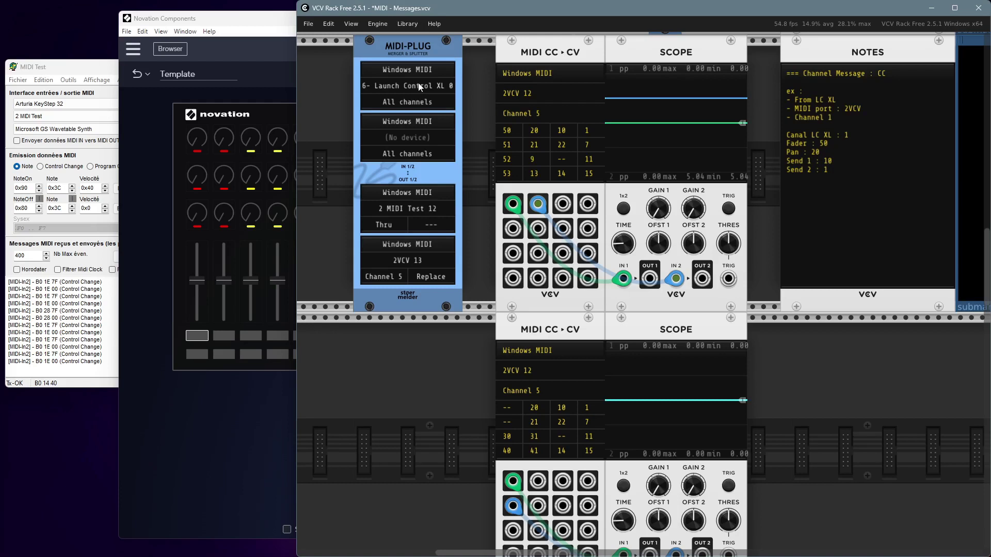
{"action": "left_click", "coordinate": [412, 106]}
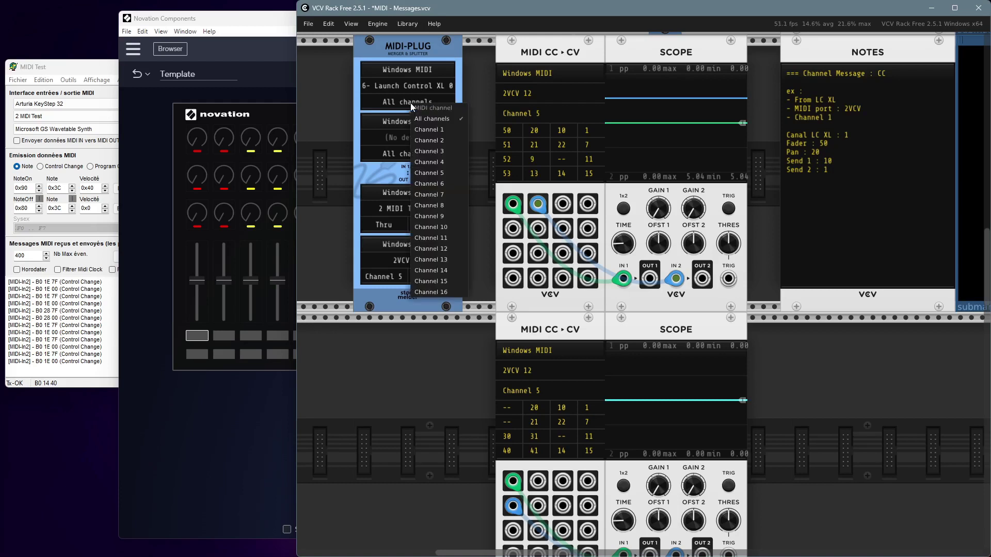
{"action": "left_click", "coordinate": [443, 129]}
Step: Review Button 1's CC and channel settings in Novation Components again and return to VCV Rack
{"action": "left_click", "coordinate": [204, 426]}
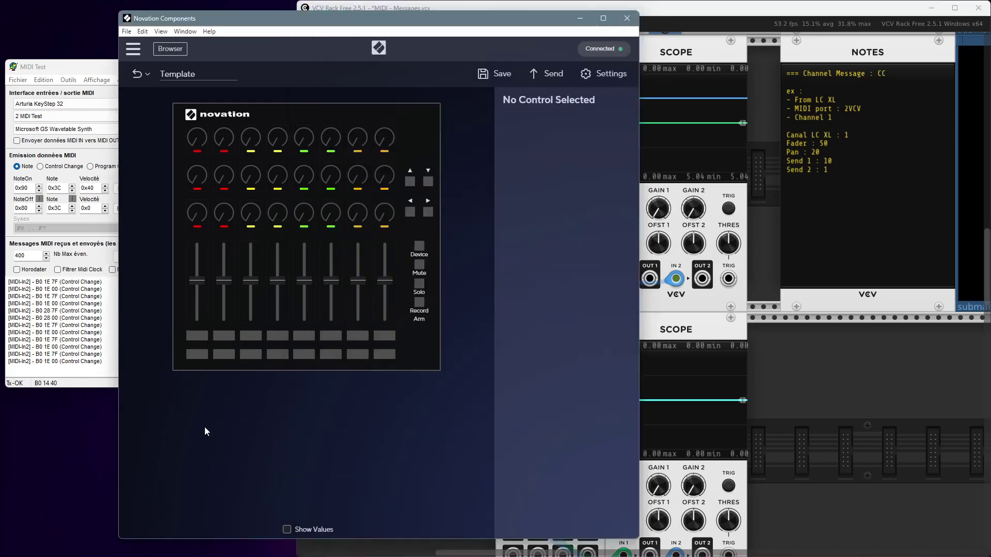
{"action": "left_click", "coordinate": [200, 338]}
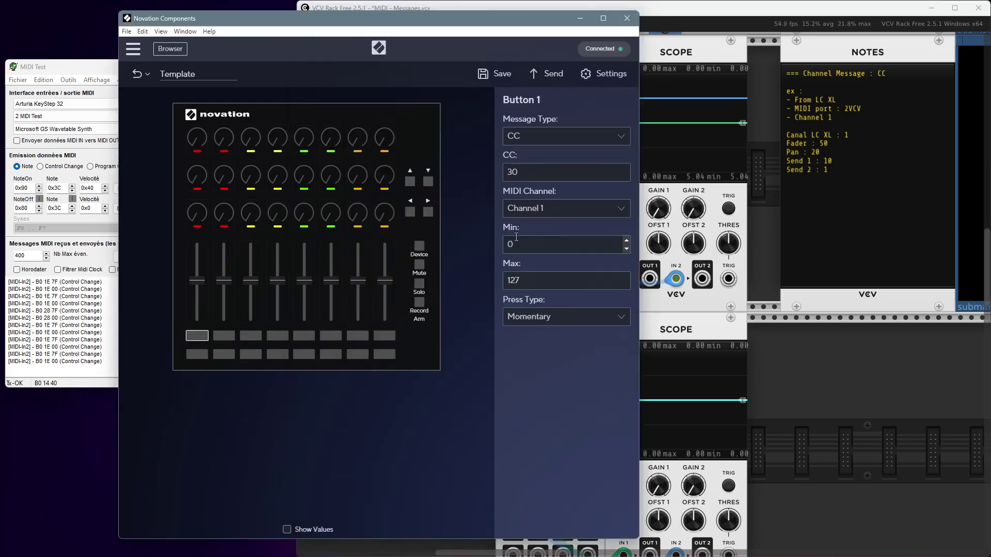
{"action": "left_click", "coordinate": [779, 349]}
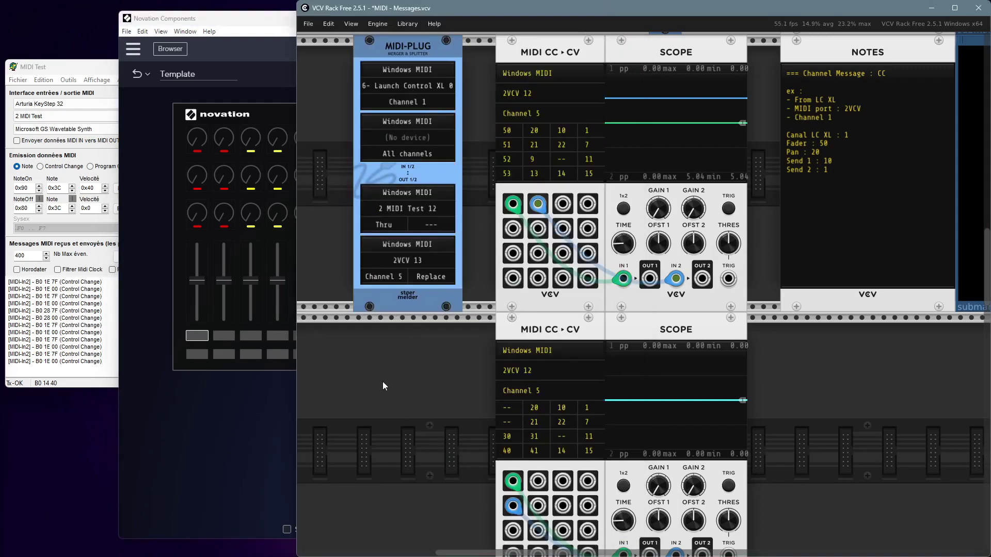
Step: Repatch the lower scope's inputs 1 and 2 from the MIDI CC to CV outputs assigned to CC 30 and CC 40
{"action": "left_click", "coordinate": [511, 438]}
{"action": "scroll", "coordinate": [428, 447], "scroll_direction": "down", "scroll_amount": 2}
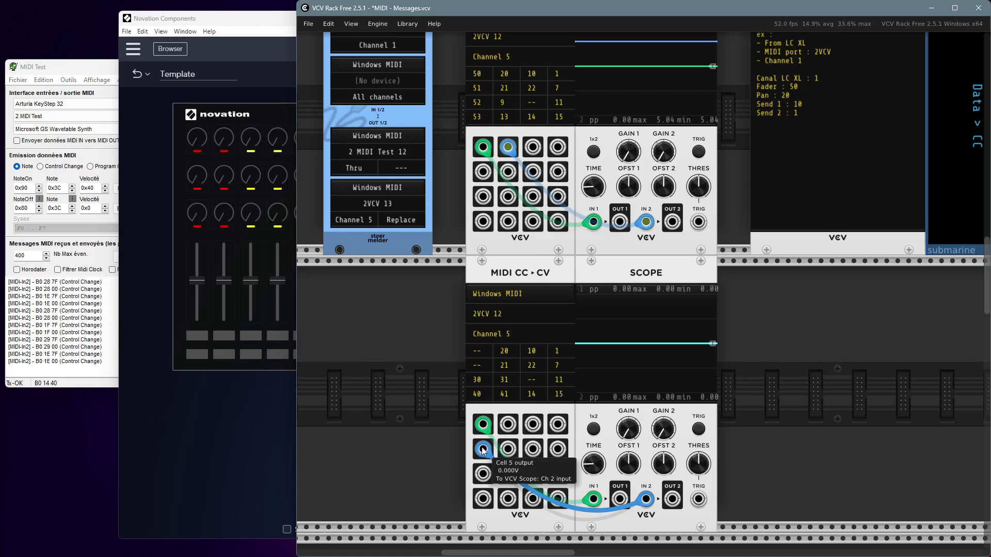
{"action": "left_click_drag", "start_coordinate": [483, 424], "coordinate": [483, 498]}
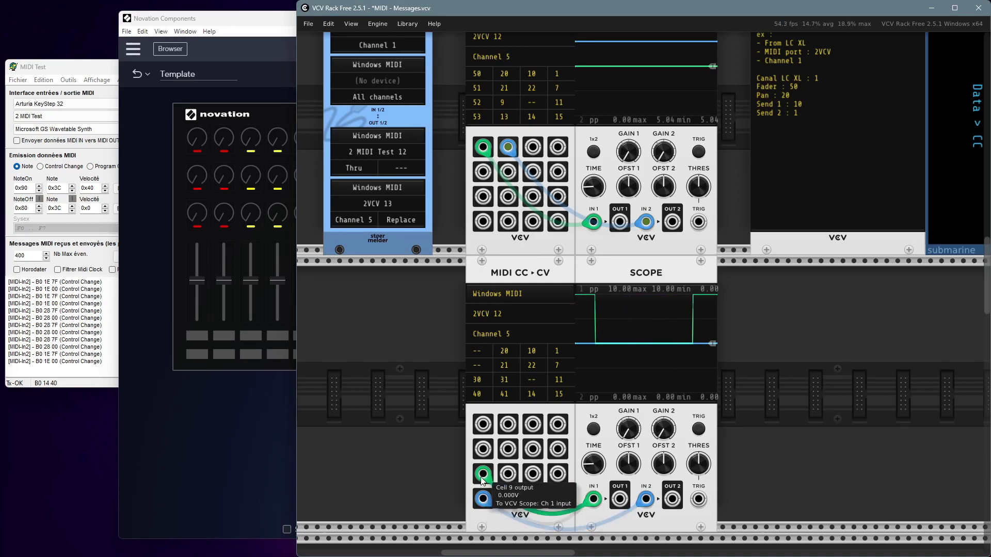
Step: Switch to Novation Components, check Button 1's settings, and set Button 9's press type to Toggle
{"action": "left_click", "coordinate": [209, 468]}
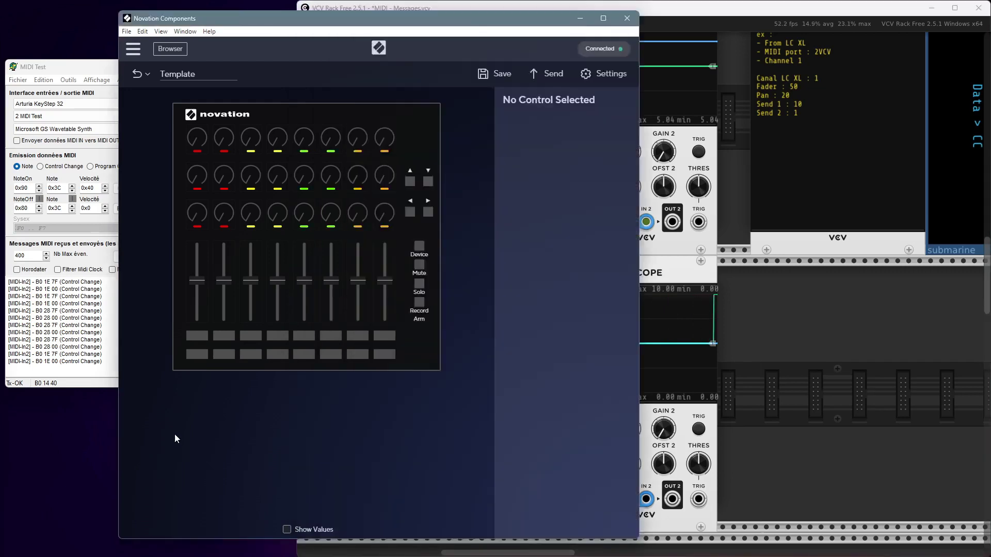
{"action": "left_click", "coordinate": [198, 337]}
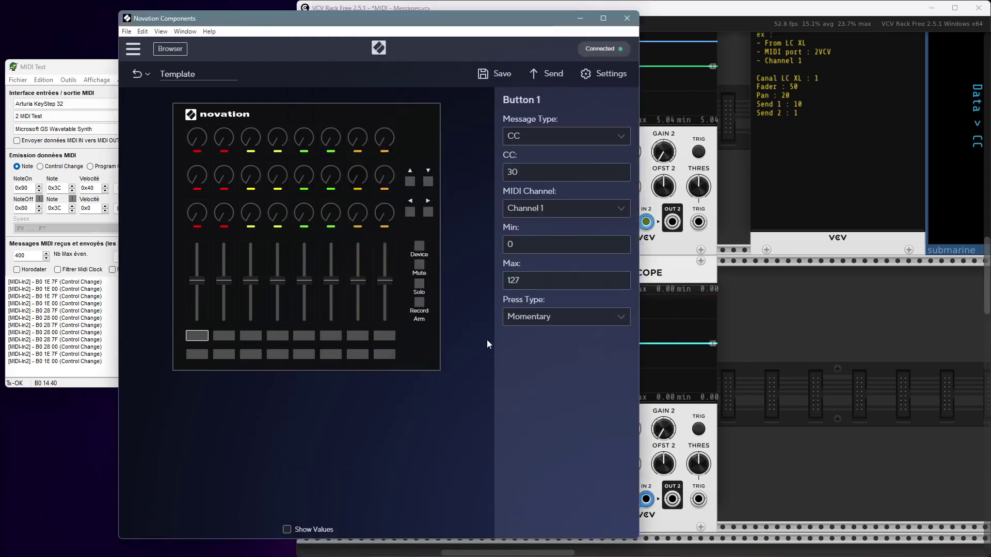
{"action": "left_click", "coordinate": [198, 354]}
{"action": "left_click", "coordinate": [537, 318]}
{"action": "left_click", "coordinate": [538, 342]}
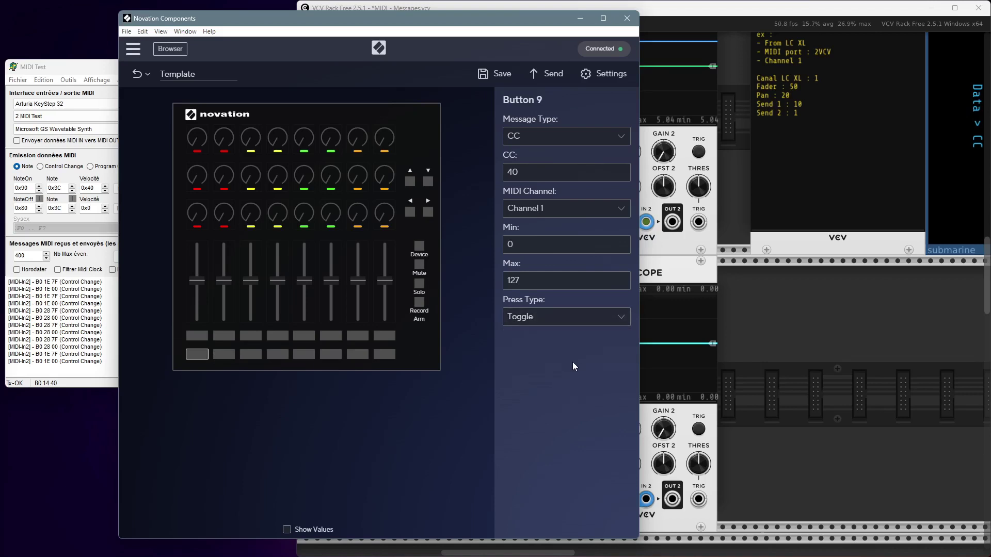
Step: Send the template to the controller, overwriting template 1, and return to VCV Rack to view the CC 30 output
{"action": "left_click", "coordinate": [553, 78]}
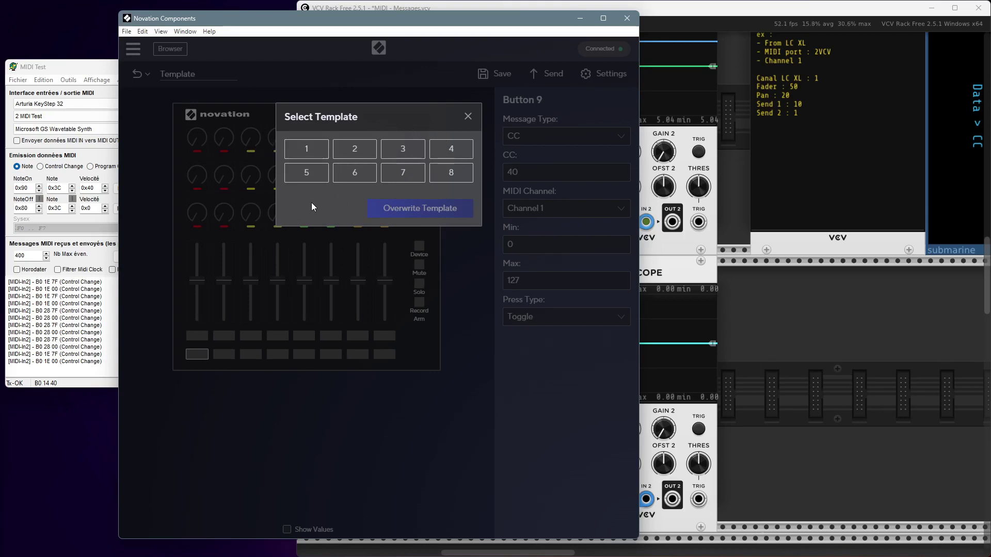
{"action": "left_click", "coordinate": [308, 151]}
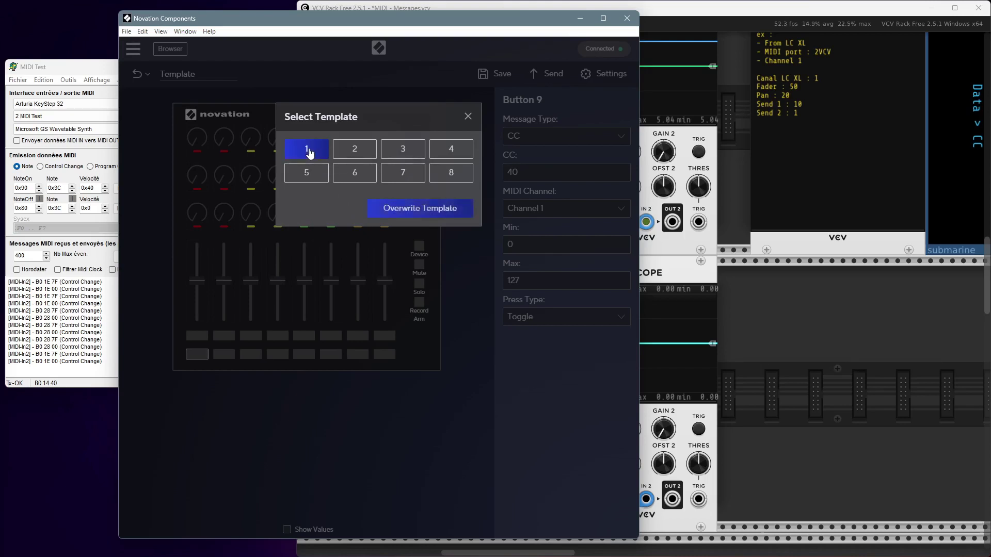
{"action": "left_click", "coordinate": [422, 209]}
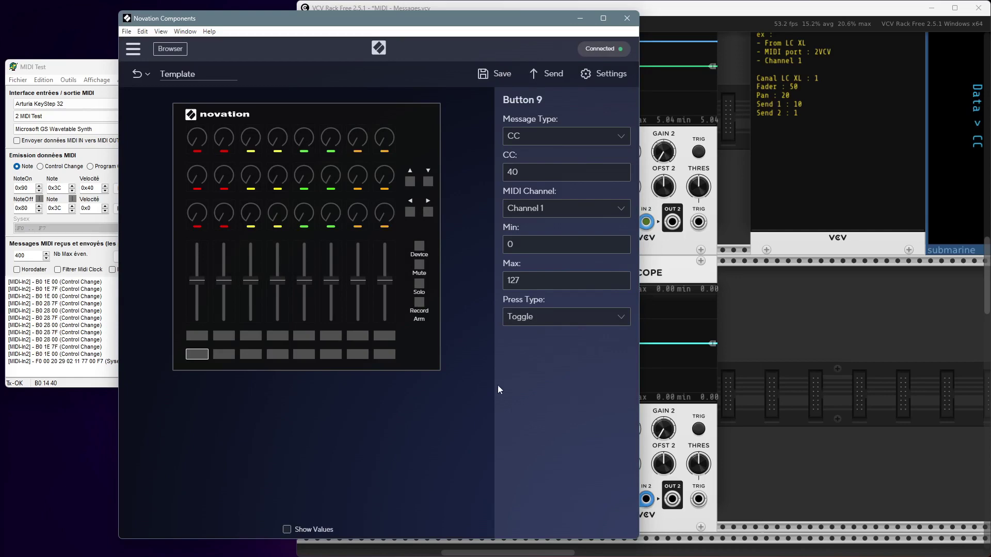
{"action": "left_click", "coordinate": [831, 385]}
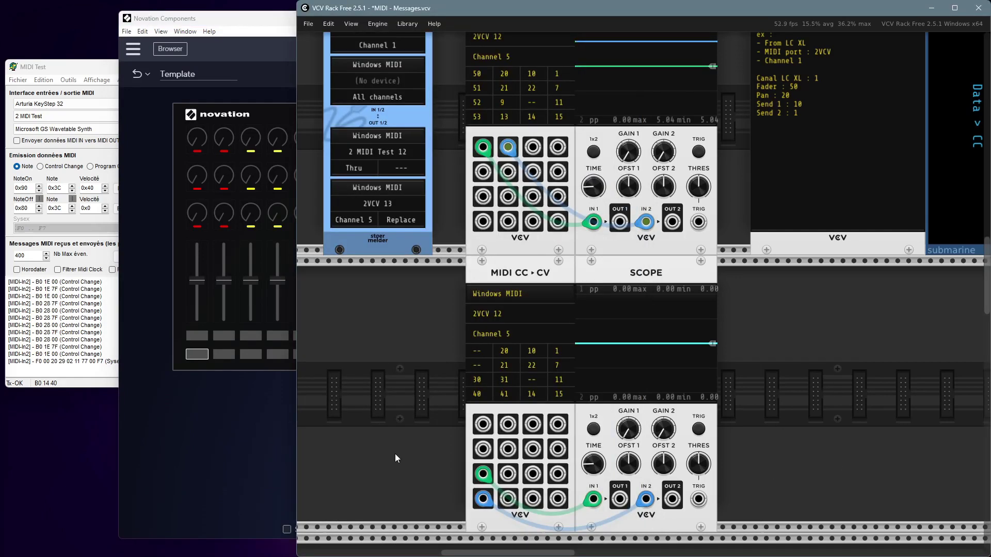
{"action": "mouse_move", "coordinate": [483, 476]}
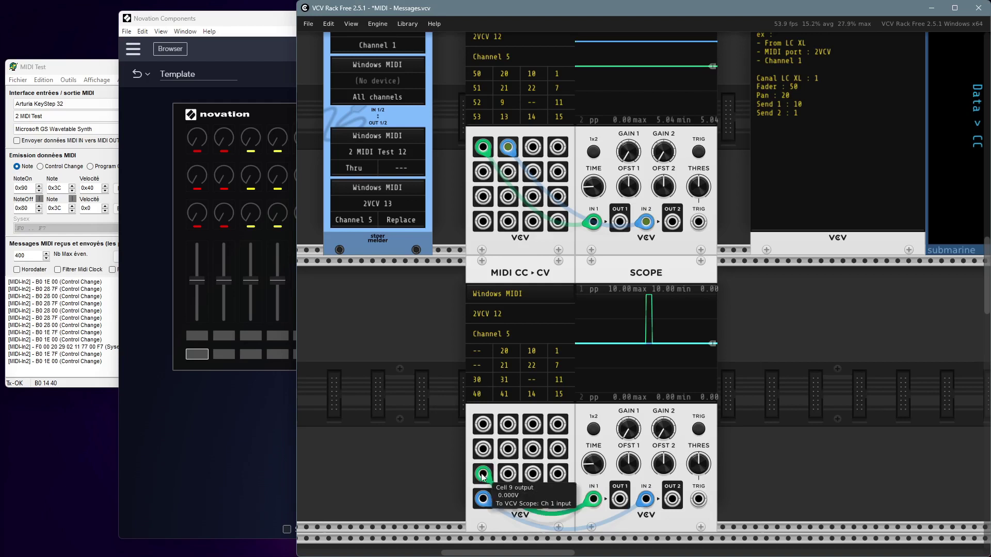
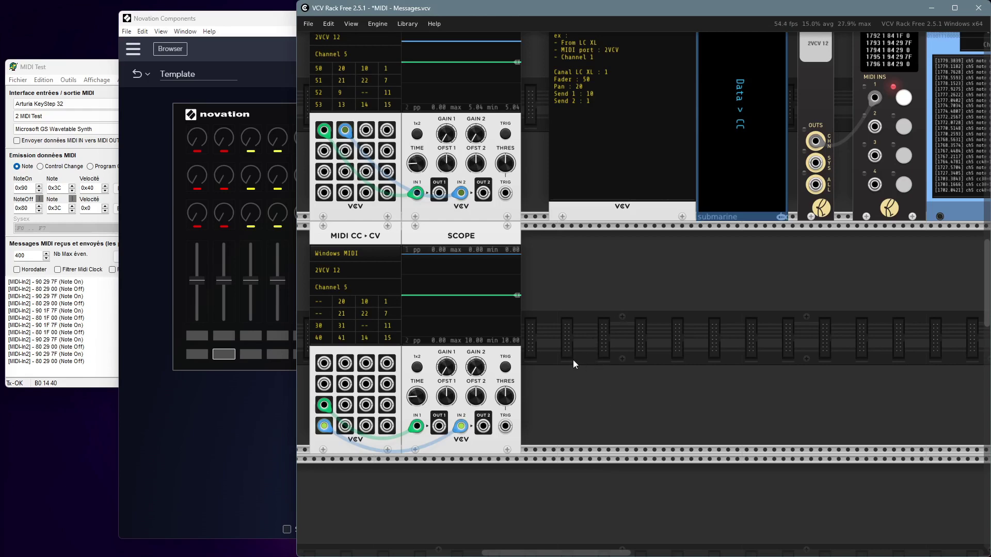
{"action": "scroll", "coordinate": [572, 360], "scroll_direction": "down", "scroll_amount": 2}
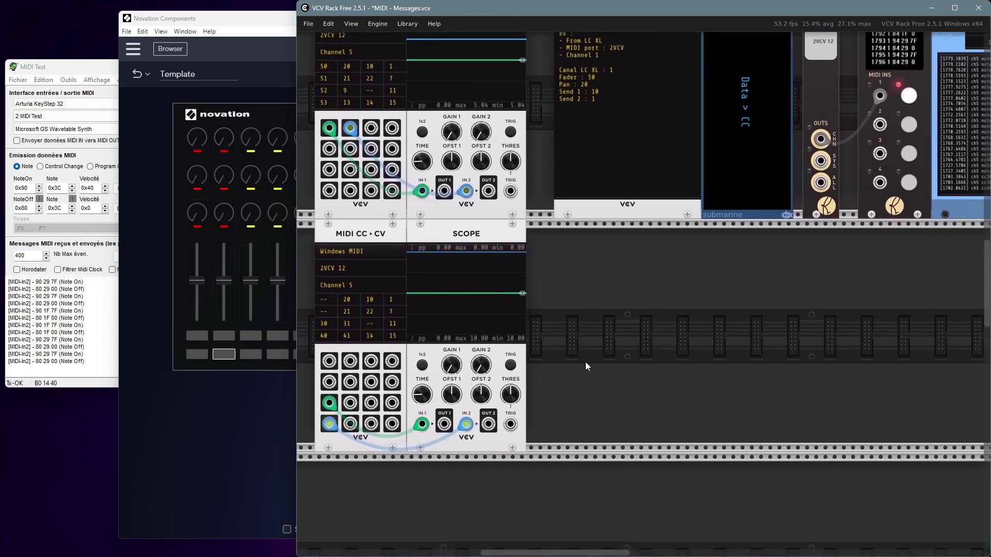
{"action": "scroll", "coordinate": [585, 365], "scroll_direction": "up", "scroll_amount": 2}
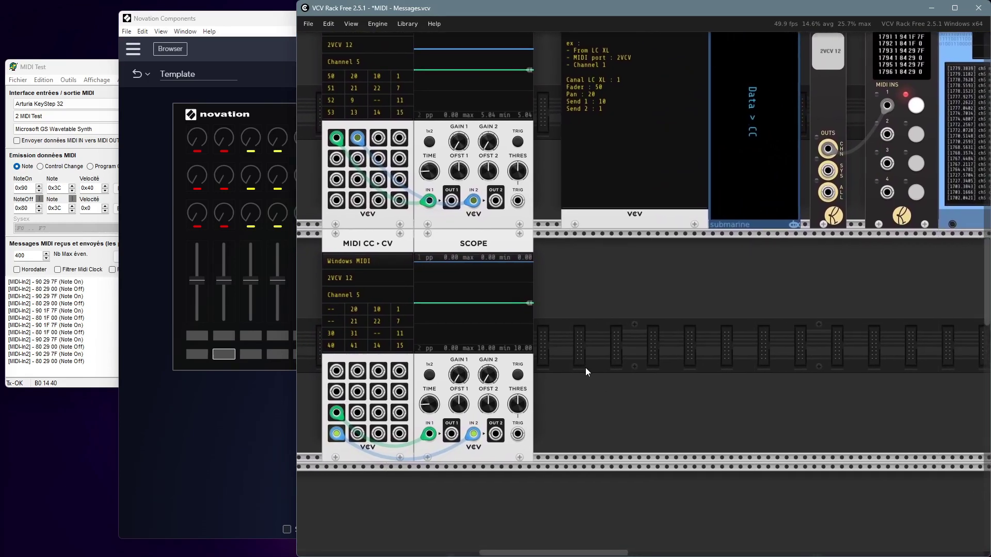
{"action": "scroll", "coordinate": [585, 367], "scroll_direction": "up", "scroll_amount": 2}
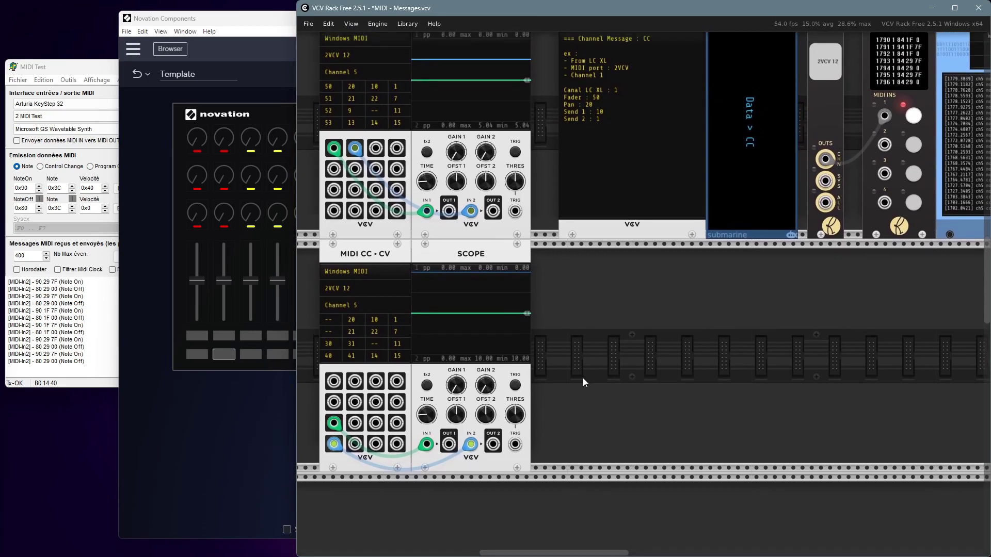
{"action": "right_click", "coordinate": [600, 345]}
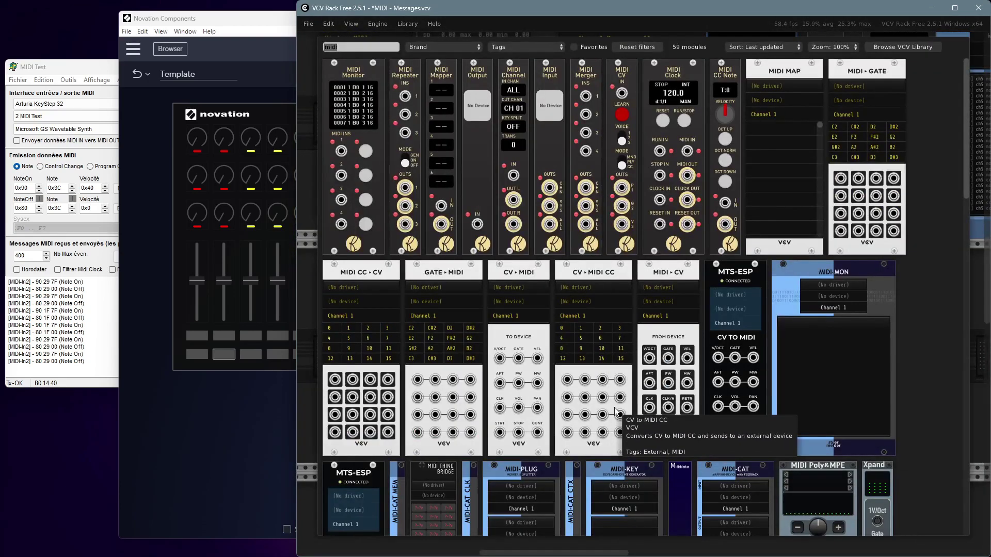
{"action": "key", "text": "Escape"}
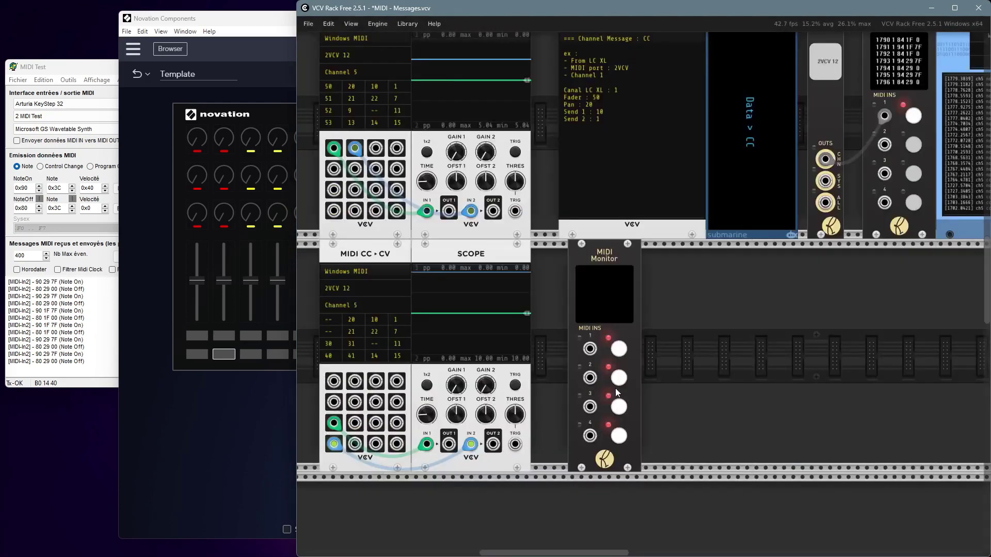
{"action": "right_click", "coordinate": [599, 255]}
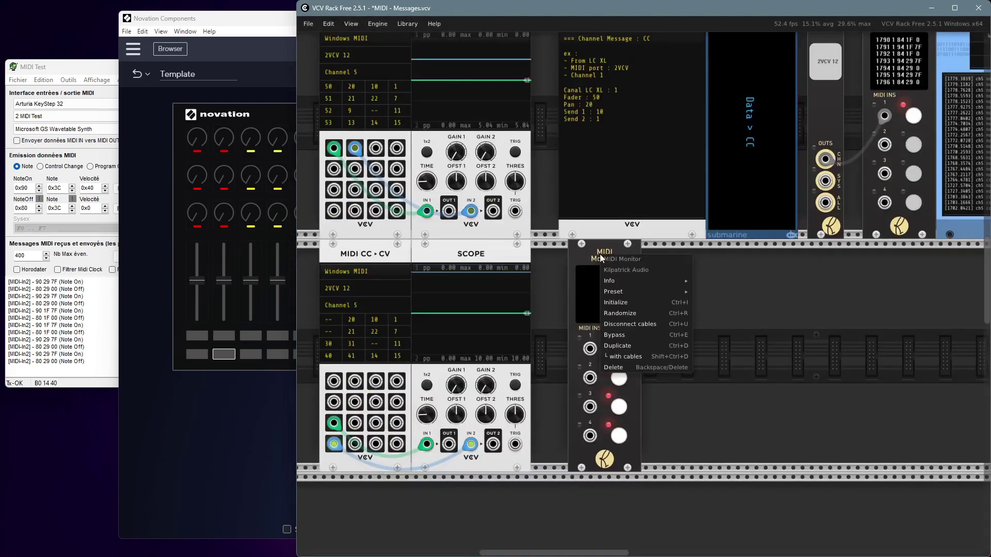
{"action": "left_click", "coordinate": [634, 367]}
Step: Add a MIDI to Gate module to the lower rack row, in the empty space beside the scope
{"action": "right_click", "coordinate": [679, 338]}
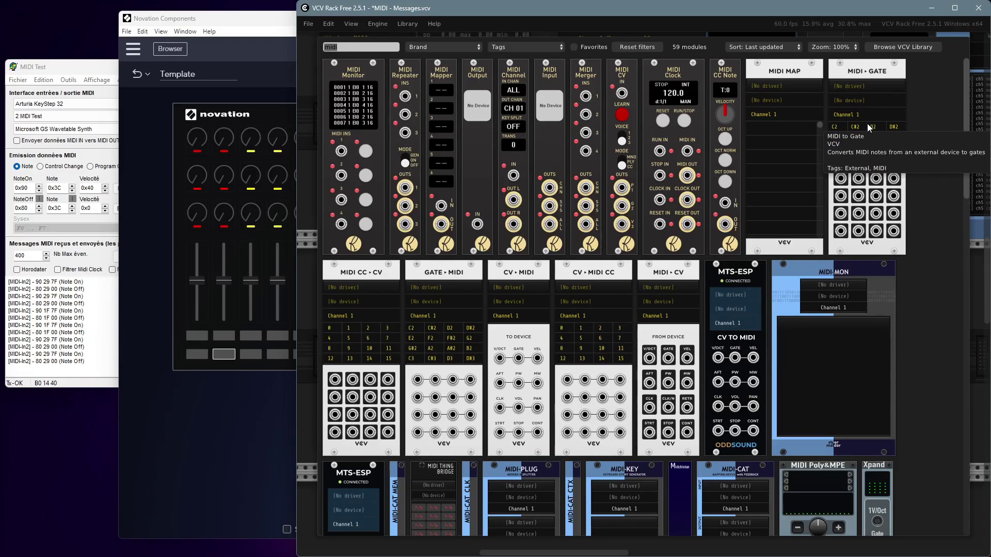
{"action": "key", "text": "Escape"}
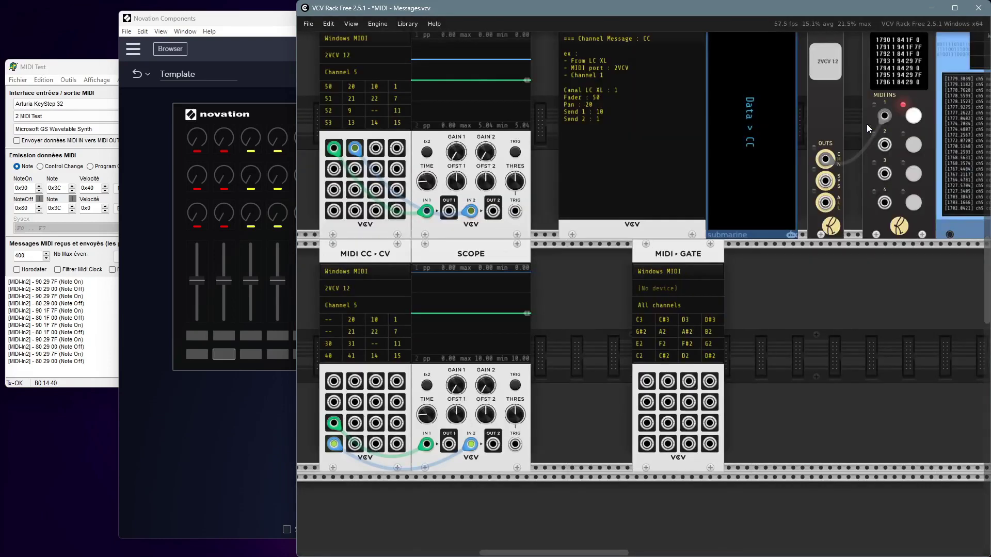
{"action": "scroll", "coordinate": [815, 391], "scroll_direction": "up", "scroll_amount": 3}
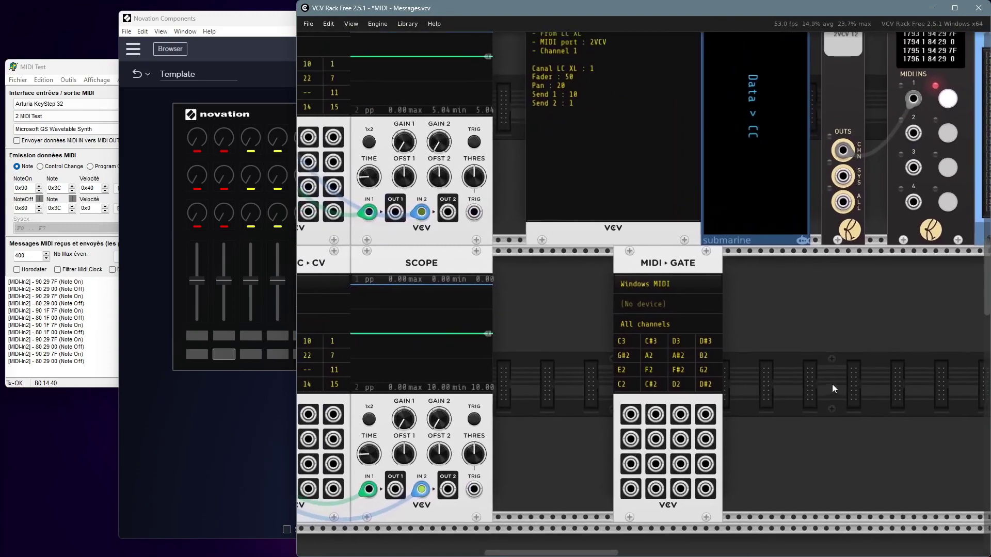
Step: Move the MIDI to Gate module closer to the lower scope, leaving a narrow gap between them
{"action": "left_click_drag", "start_coordinate": [831, 384], "coordinate": [900, 386]}
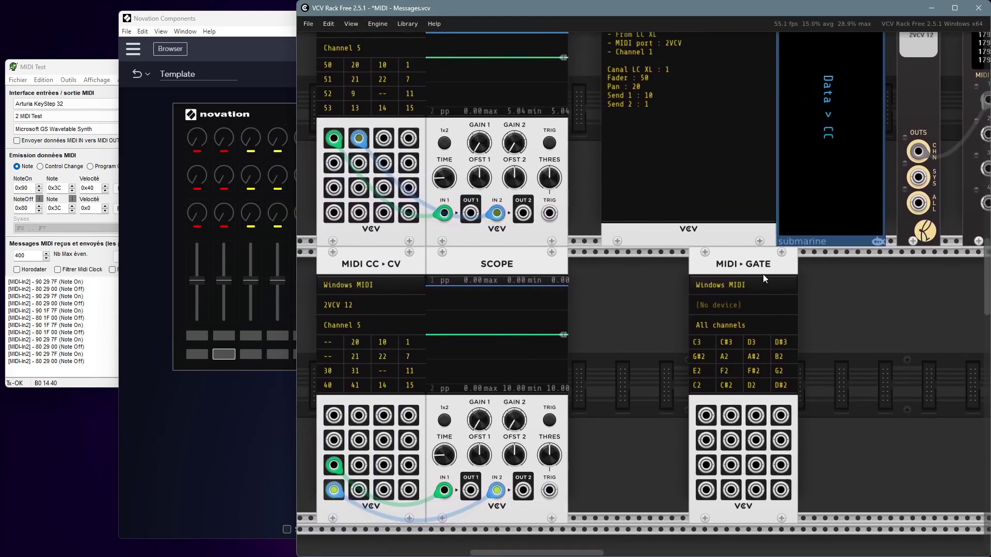
{"action": "left_click_drag", "start_coordinate": [738, 264], "coordinate": [651, 265]}
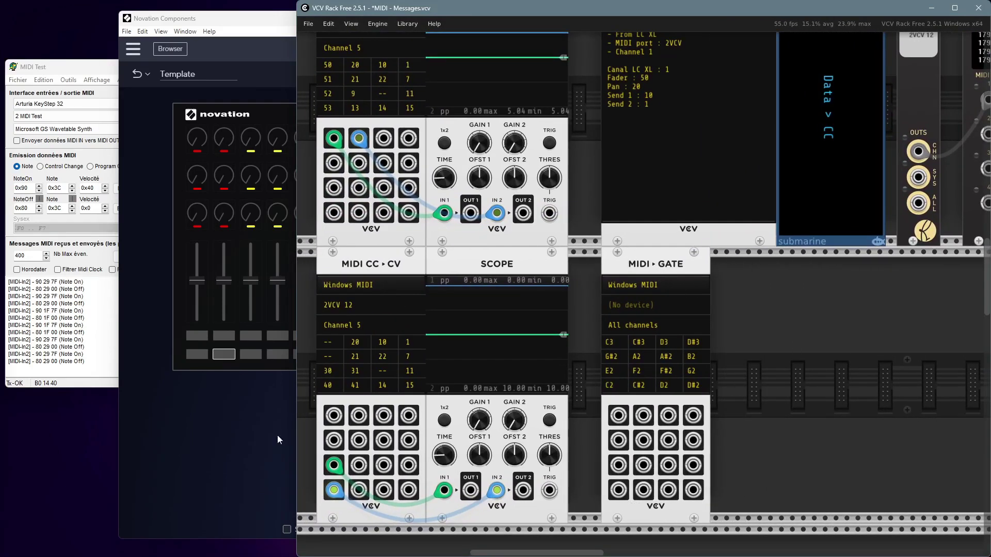
Step: Switch to Novation Components and check Button 1's message type options, keeping CC selected
{"action": "left_click", "coordinate": [215, 454]}
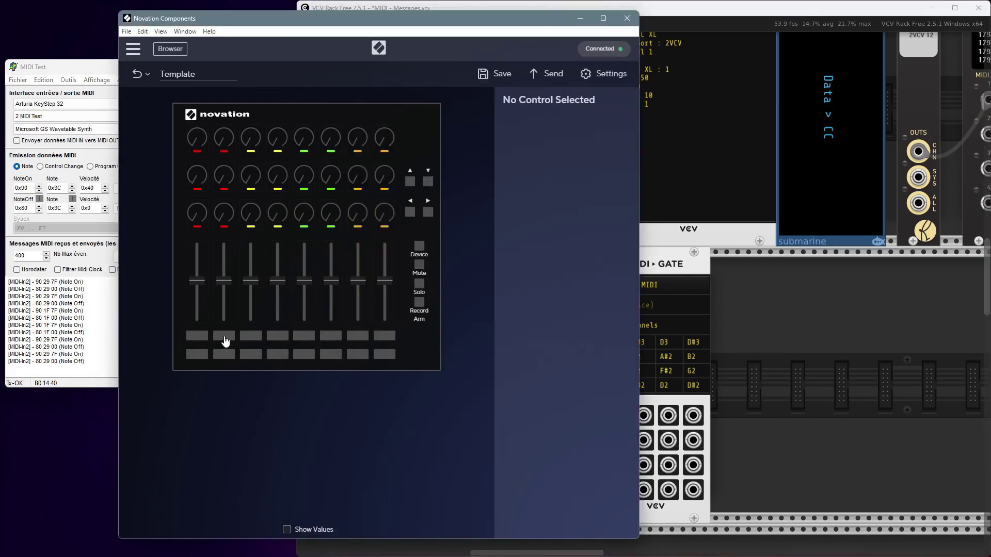
{"action": "left_click", "coordinate": [197, 336]}
{"action": "left_click", "coordinate": [542, 141]}
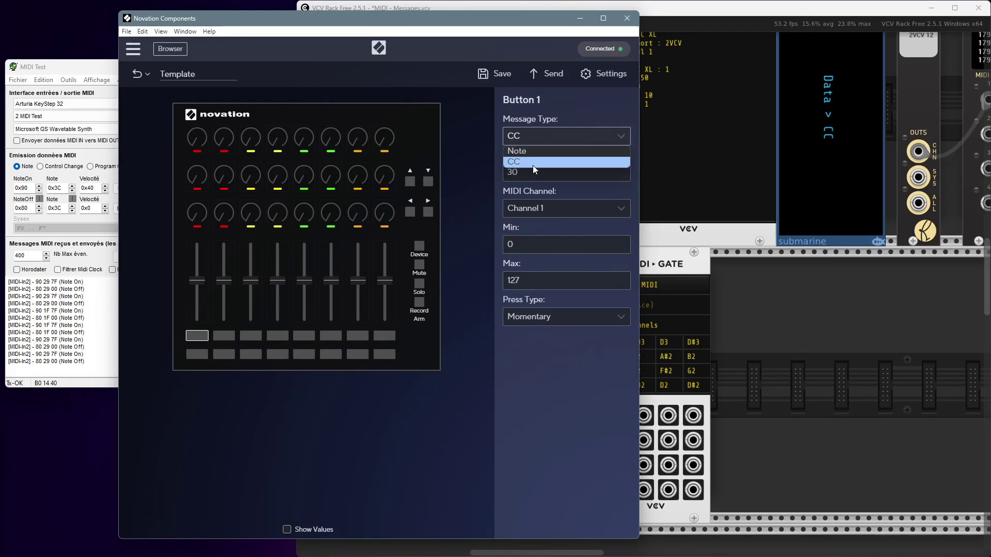
{"action": "left_click", "coordinate": [527, 161]}
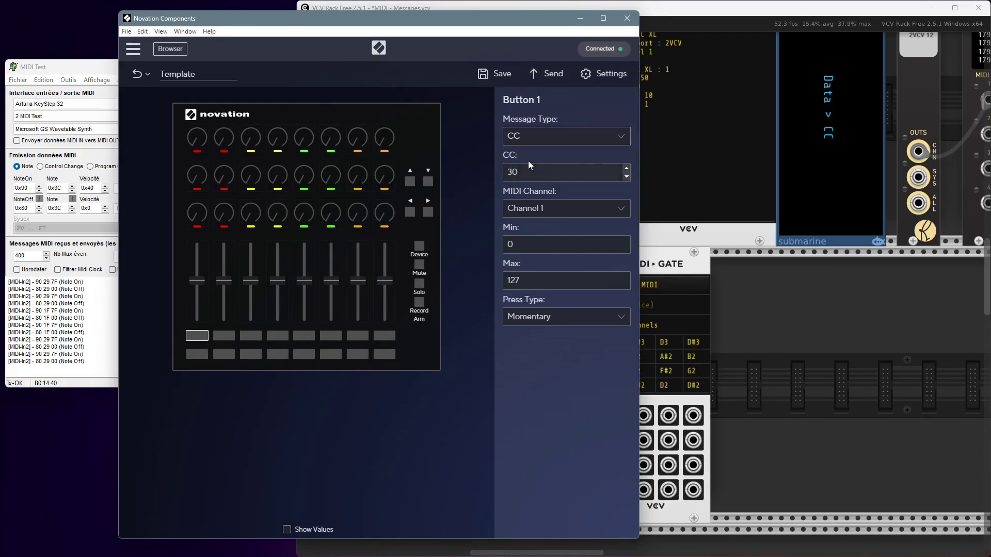
{"action": "left_click", "coordinate": [478, 433]}
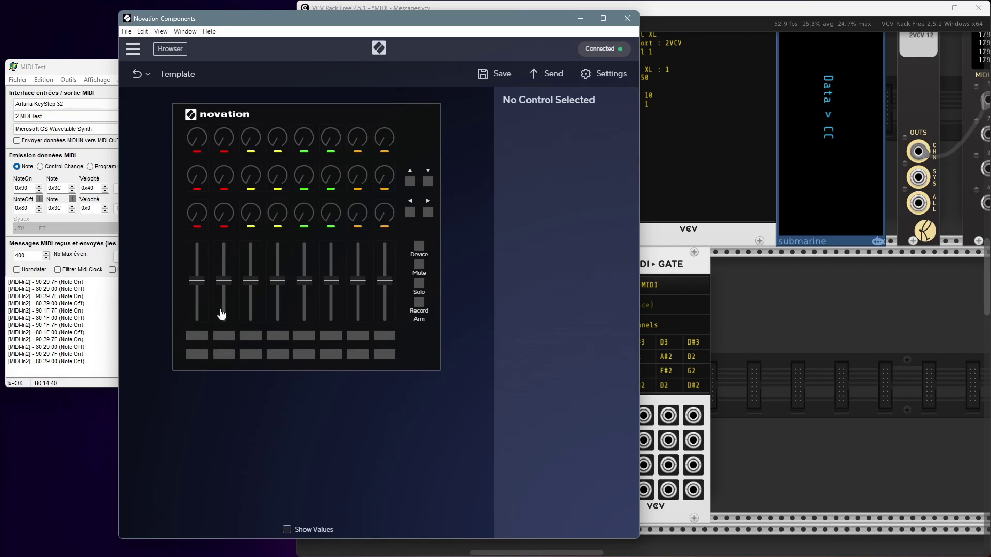
Step: Check Button 2's message type and note settings, keeping Note as the message type
{"action": "left_click", "coordinate": [227, 340]}
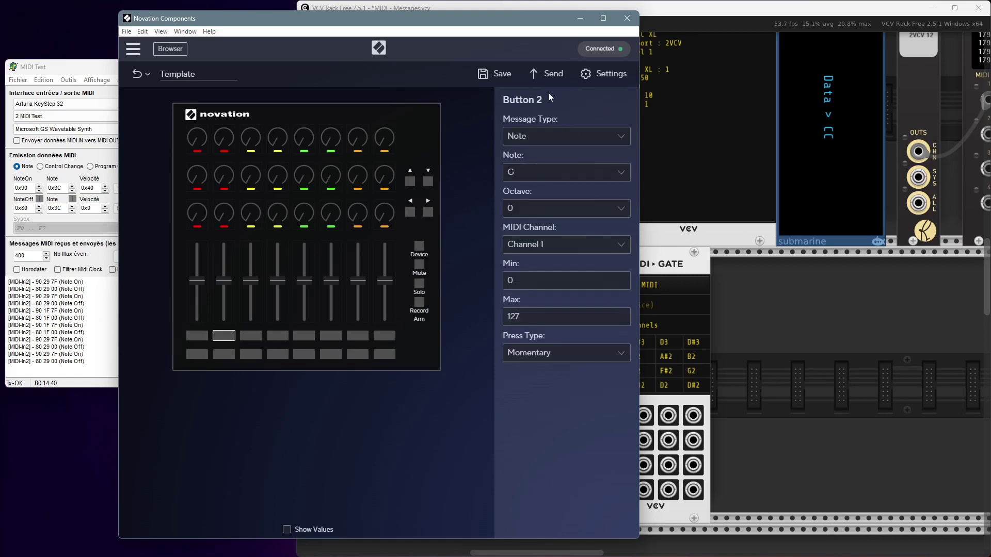
{"action": "left_click", "coordinate": [538, 136]}
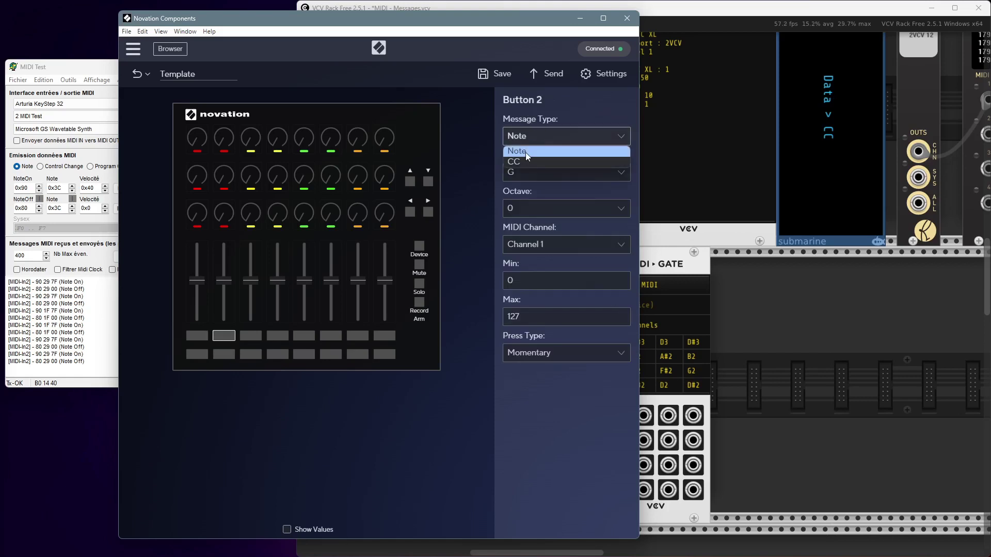
{"action": "left_click", "coordinate": [525, 151]}
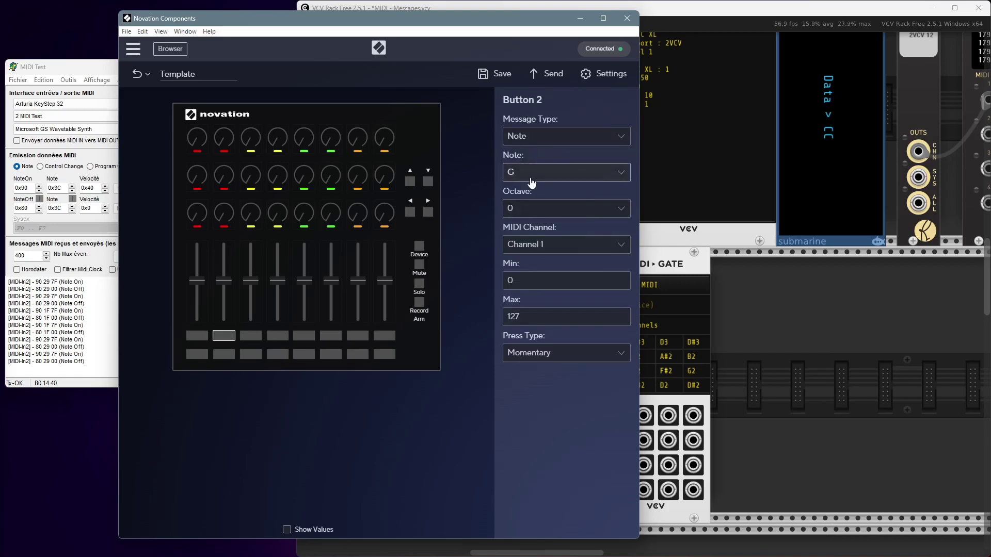
{"action": "left_click", "coordinate": [532, 176]}
{"action": "left_click", "coordinate": [531, 181]}
Step: Compare Button 10's settings with Button 2's, and set Button 10's press type to Toggle
{"action": "left_click", "coordinate": [223, 354]}
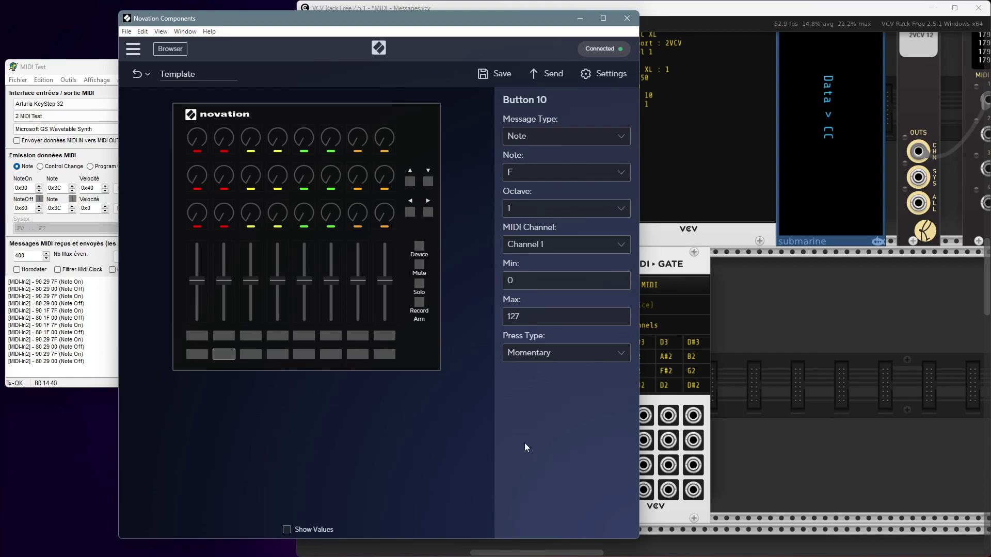
{"action": "left_click", "coordinate": [230, 336]}
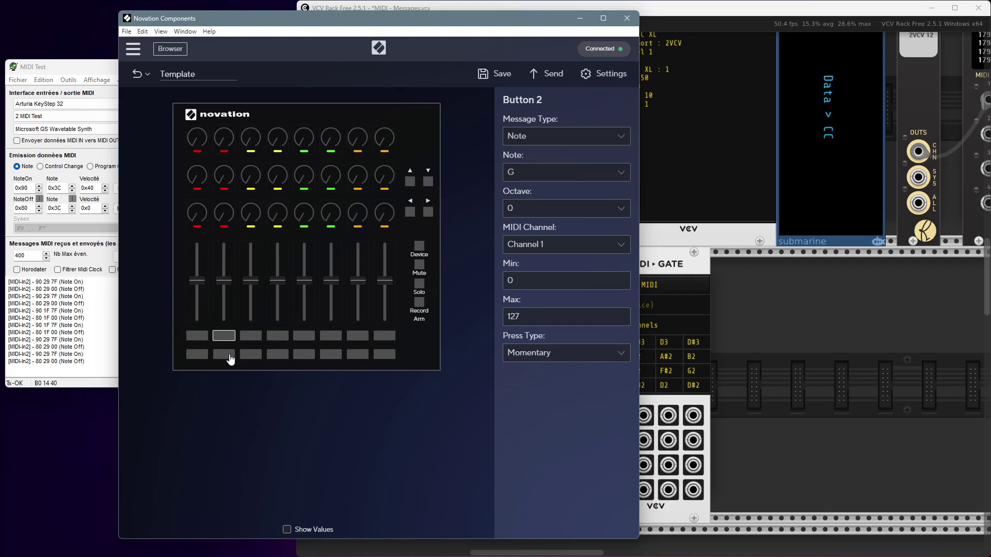
{"action": "left_click", "coordinate": [226, 355]}
{"action": "left_click", "coordinate": [525, 360]}
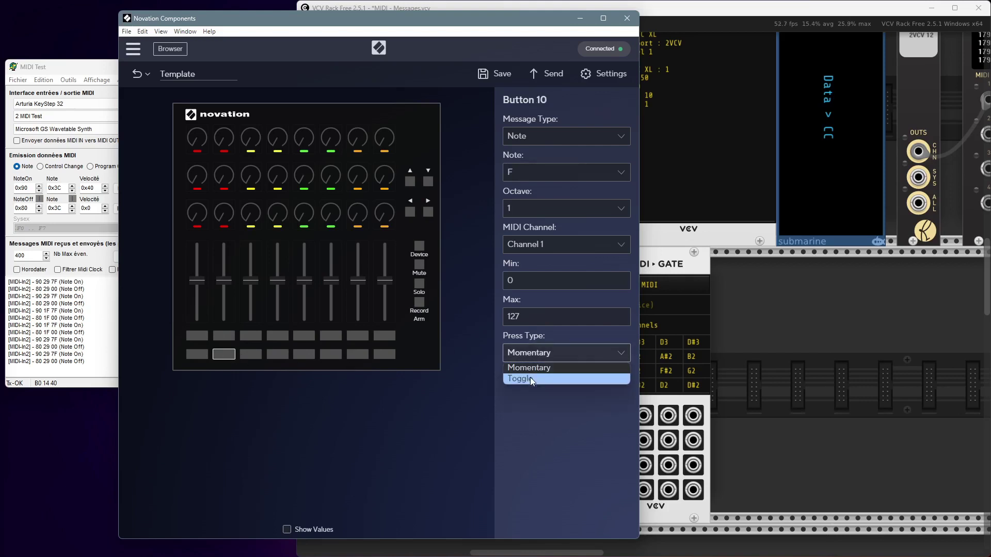
{"action": "left_click", "coordinate": [530, 377]}
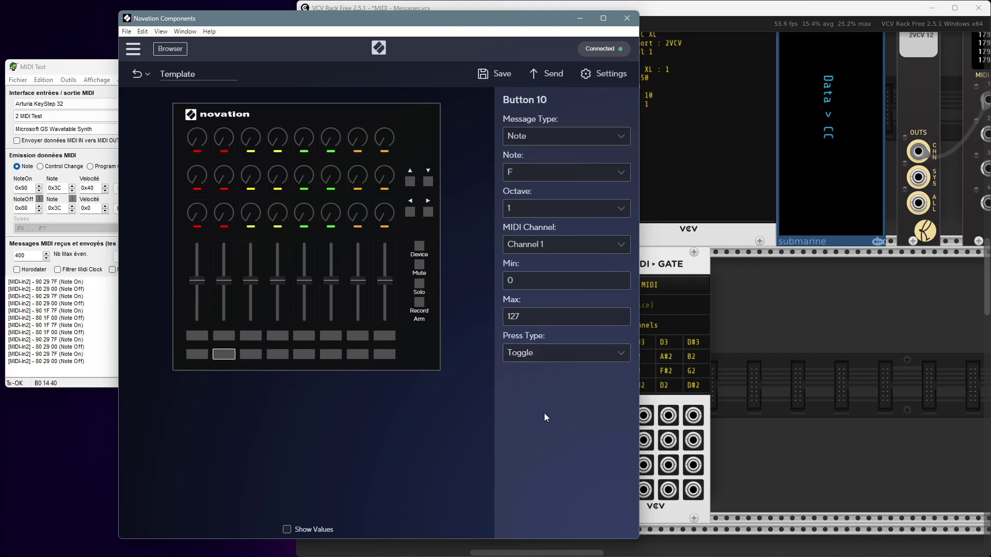
Step: Compare the note and press type settings of Button 2 and Button 10 again
{"action": "left_click", "coordinate": [227, 337]}
{"action": "left_click", "coordinate": [229, 355]}
{"action": "left_click", "coordinate": [227, 337]}
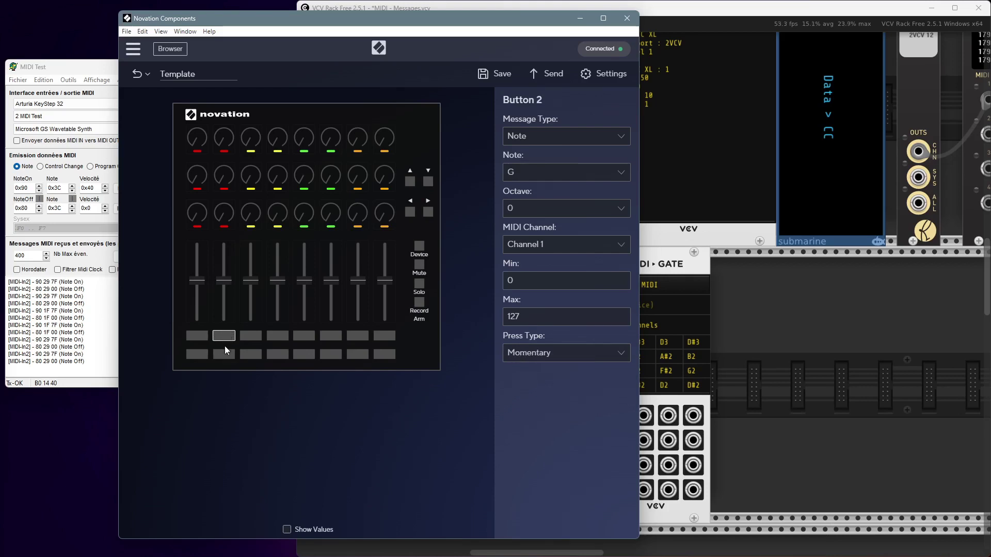
{"action": "left_click", "coordinate": [225, 355]}
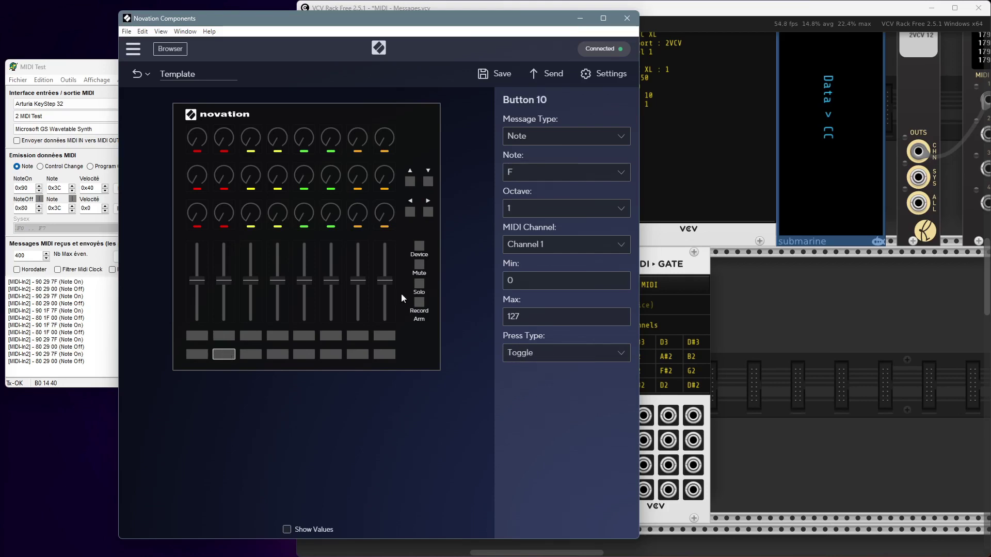
Step: Send the template to the controller, overwriting template 1, and return to the MIDI to Gate module in VCV Rack
{"action": "left_click", "coordinate": [549, 79]}
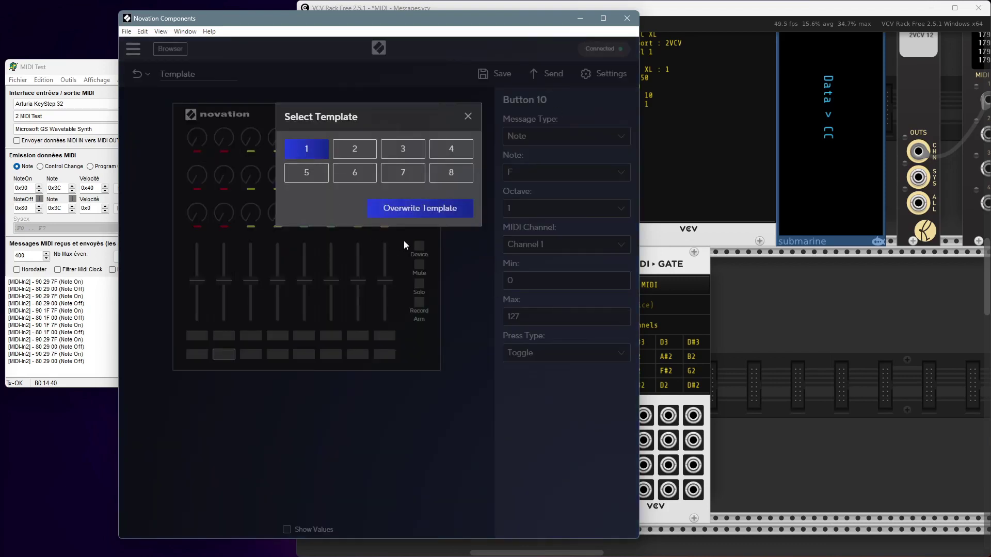
{"action": "left_click", "coordinate": [411, 212]}
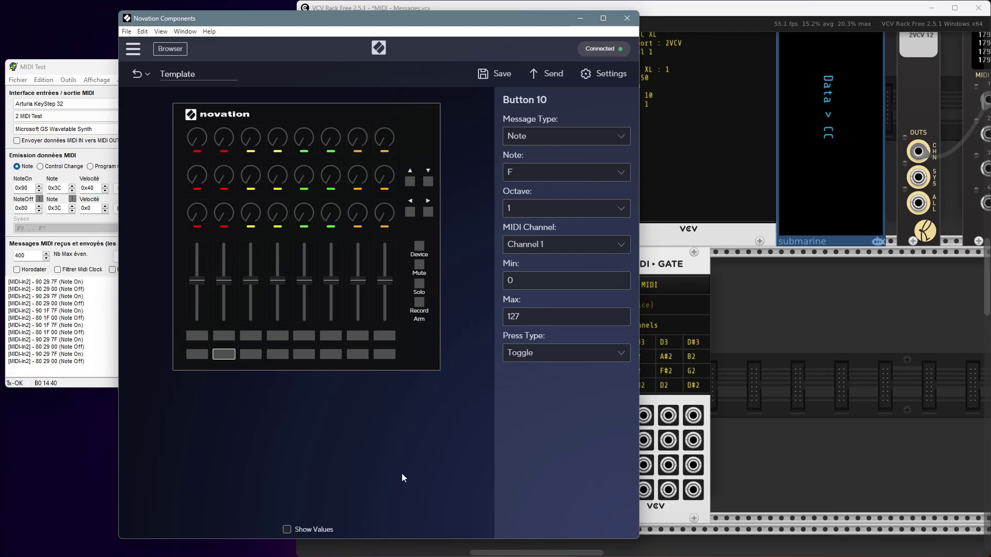
{"action": "left_click", "coordinate": [812, 414]}
{"action": "scroll", "coordinate": [773, 371], "scroll_direction": "down", "scroll_amount": 5}
{"action": "scroll", "coordinate": [755, 355], "scroll_direction": "up", "scroll_amount": 4}
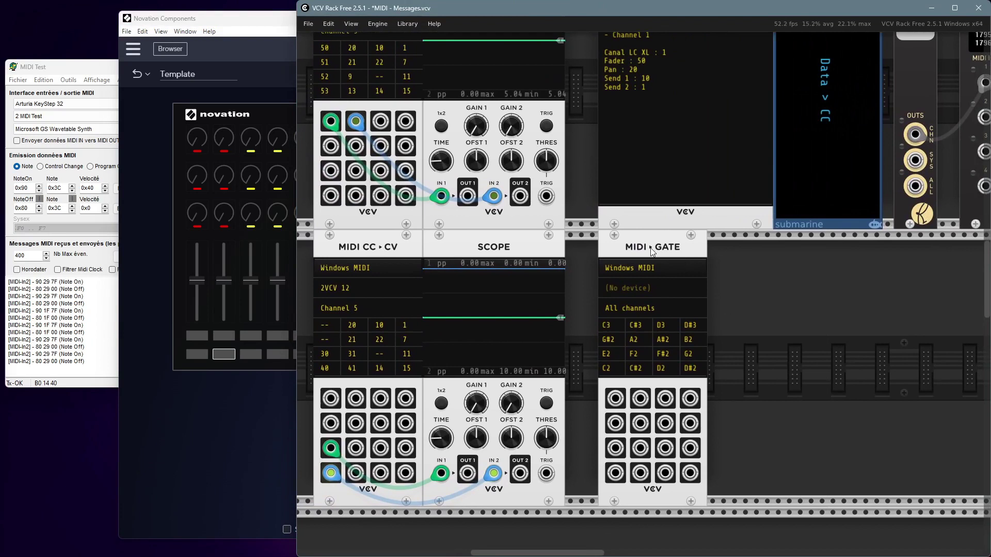
Step: Examine the MIDI to Gate module's info and its description in the module browser
{"action": "right_click", "coordinate": [650, 248]}
{"action": "mouse_move", "coordinate": [664, 279]}
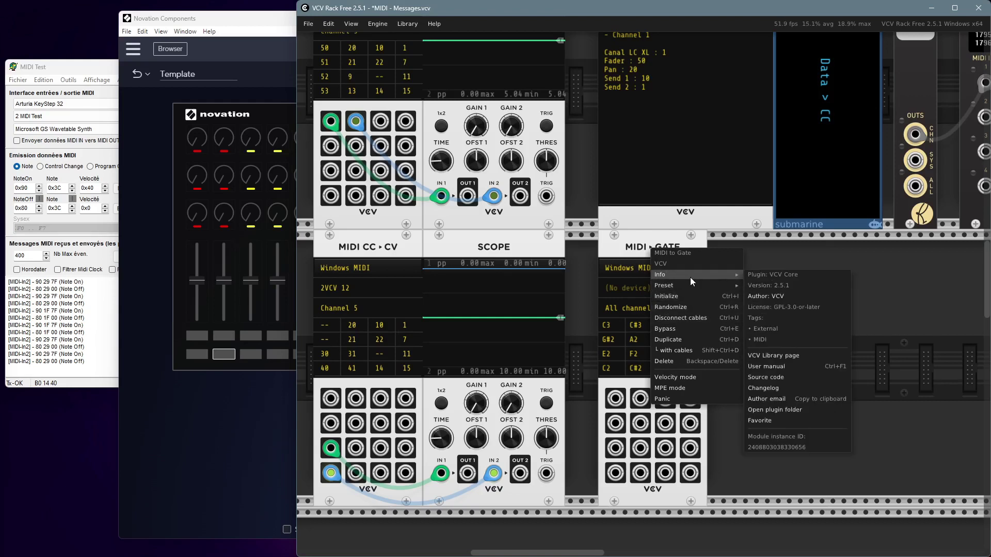
{"action": "left_click", "coordinate": [856, 337]}
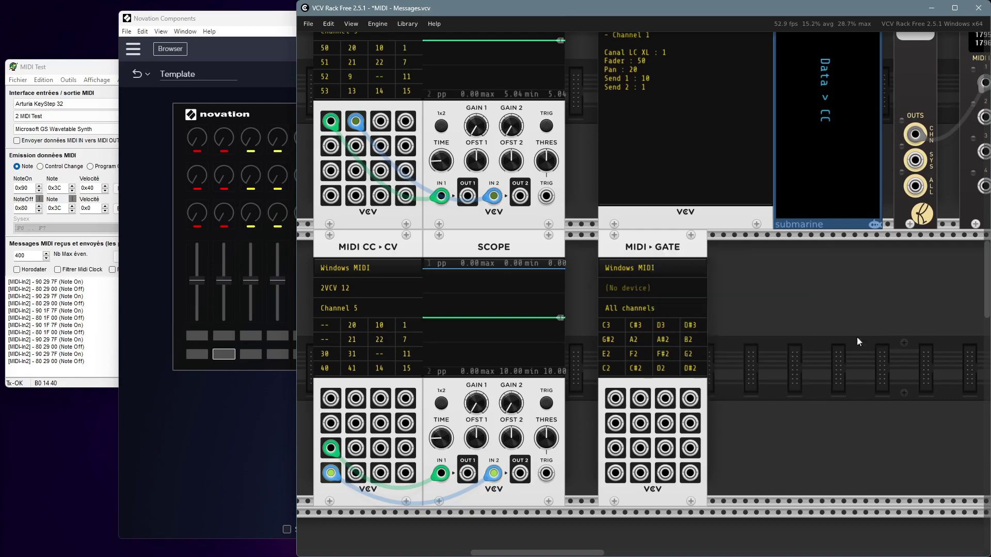
{"action": "right_click", "coordinate": [856, 336]}
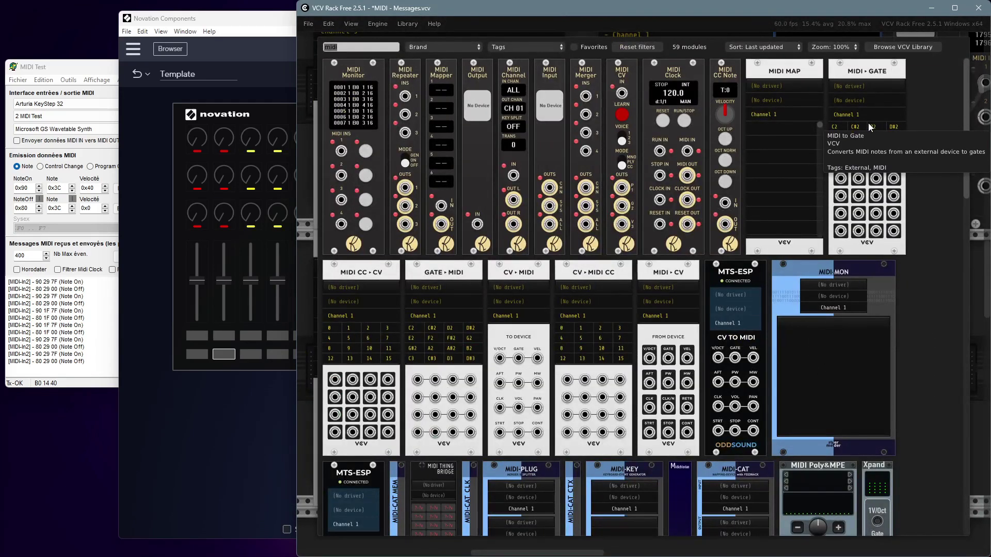
{"action": "key", "text": "Escape"}
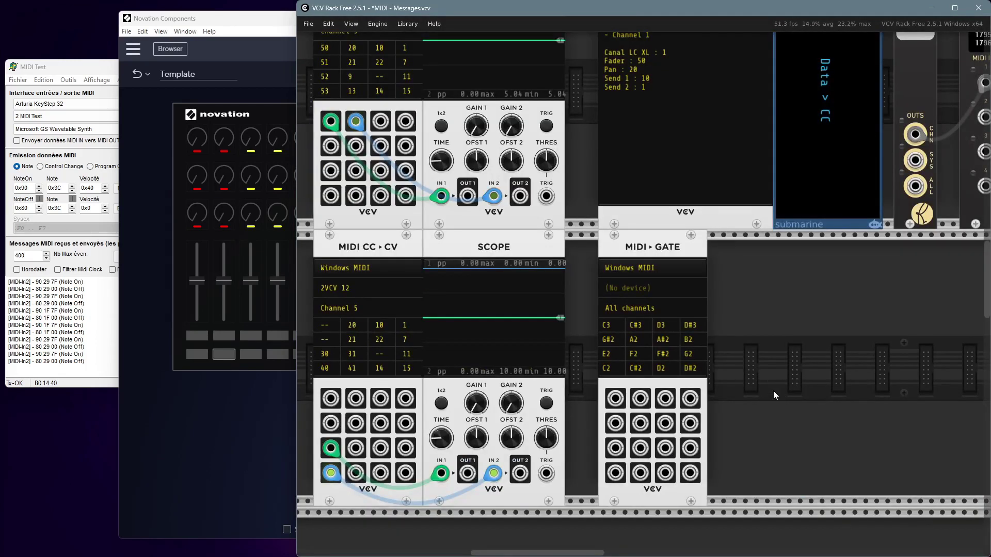
Step: Set the MIDI to Gate module's input device to 2VCV 12 and look over the available MIDI channels
{"action": "left_click", "coordinate": [638, 286]}
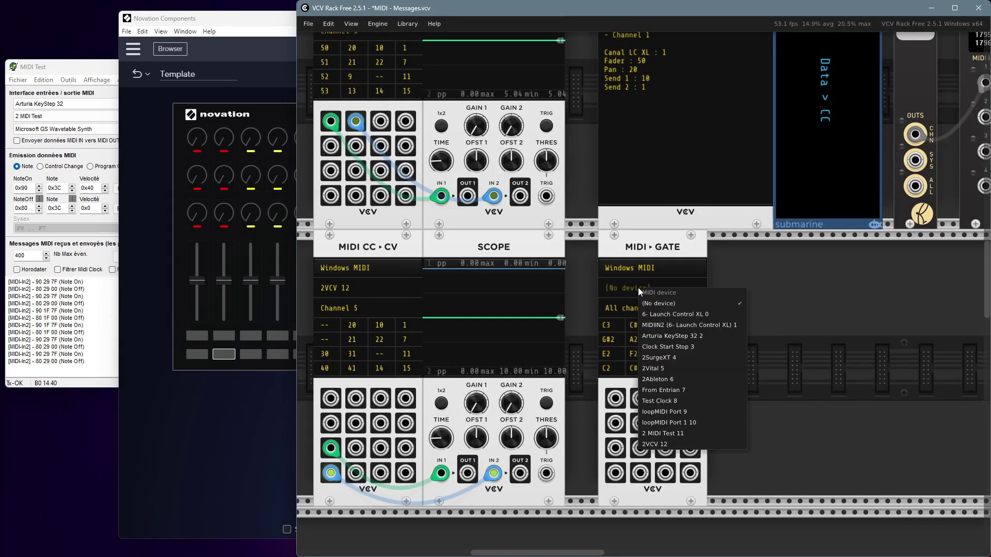
{"action": "left_click", "coordinate": [661, 444]}
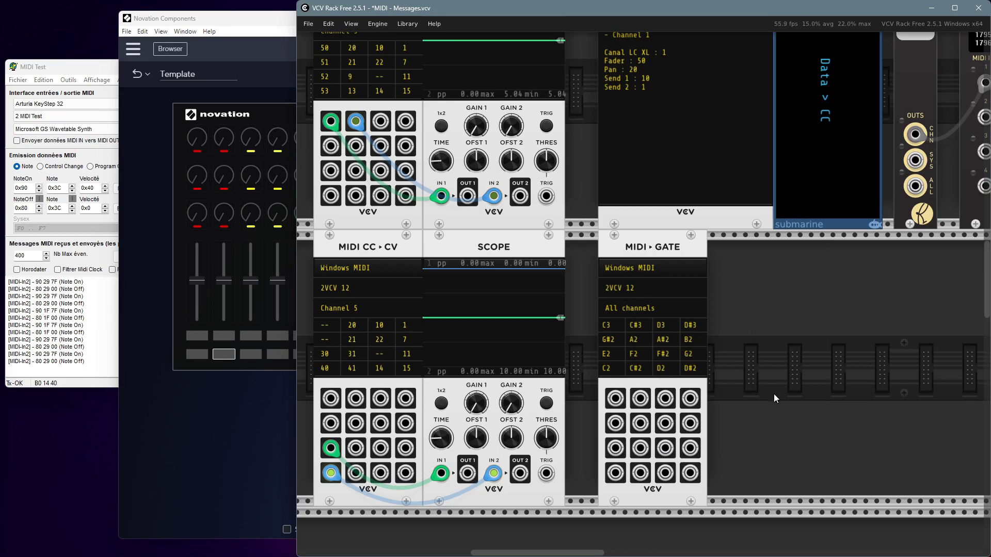
{"action": "left_click", "coordinate": [639, 307]}
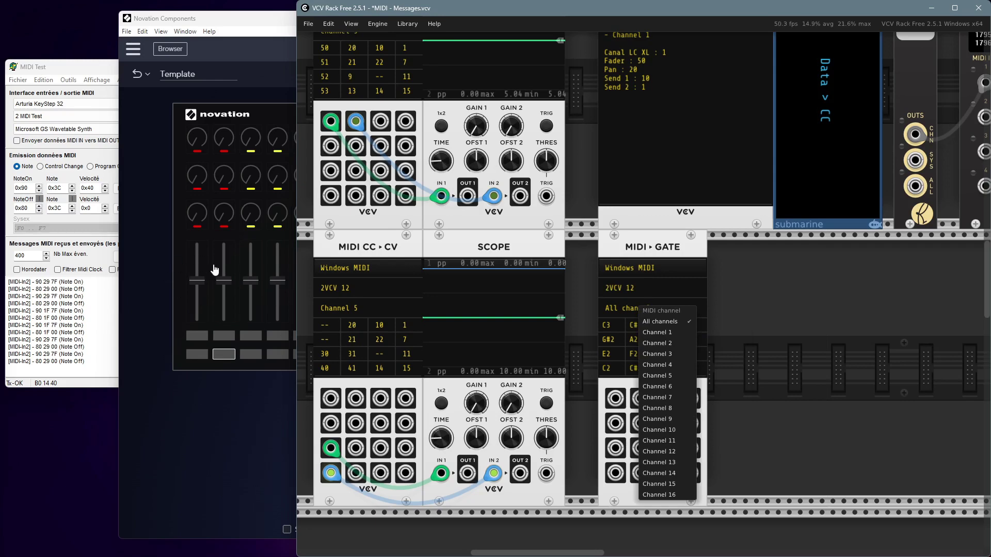
{"action": "left_click", "coordinate": [841, 354]}
Step: Check the MIDI-PLUG module's output channel, set the MIDI to Gate module to Channel 5, and assign G1 to its first gate
{"action": "left_click_drag", "start_coordinate": [594, 224], "coordinate": [777, 454]}
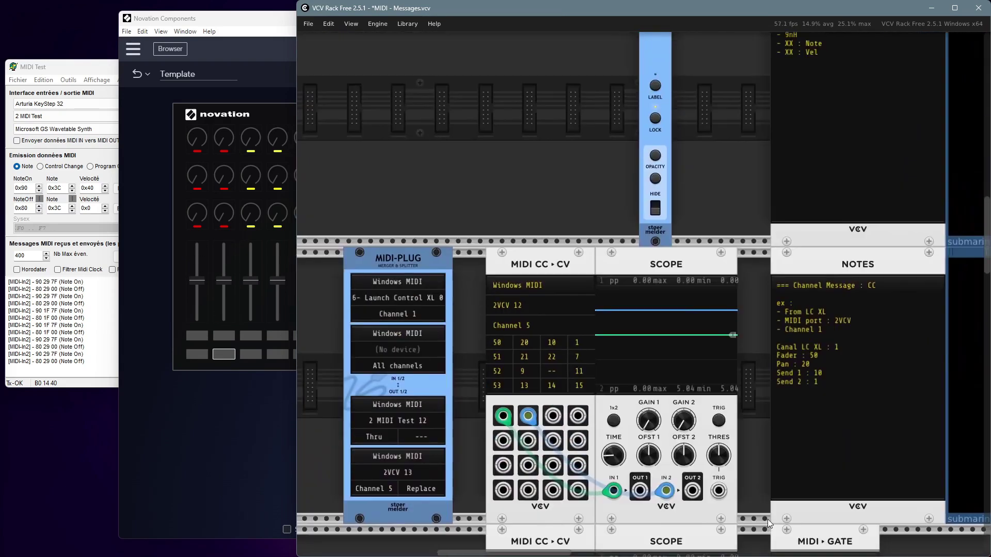
{"action": "left_click_drag", "start_coordinate": [423, 404], "coordinate": [275, 234]}
{"action": "left_click", "coordinate": [631, 271]}
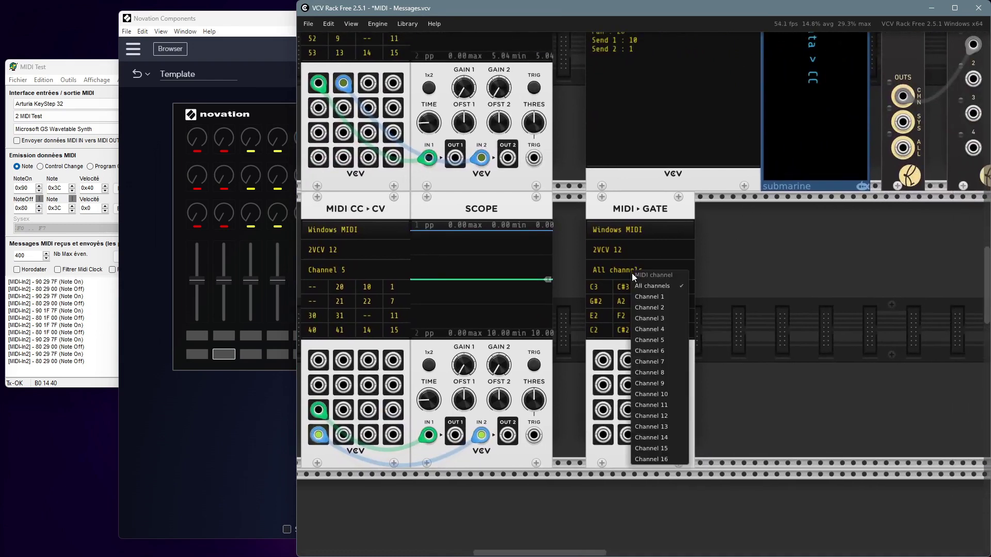
{"action": "left_click", "coordinate": [646, 340]}
{"action": "left_click_drag", "start_coordinate": [724, 345], "coordinate": [742, 361]}
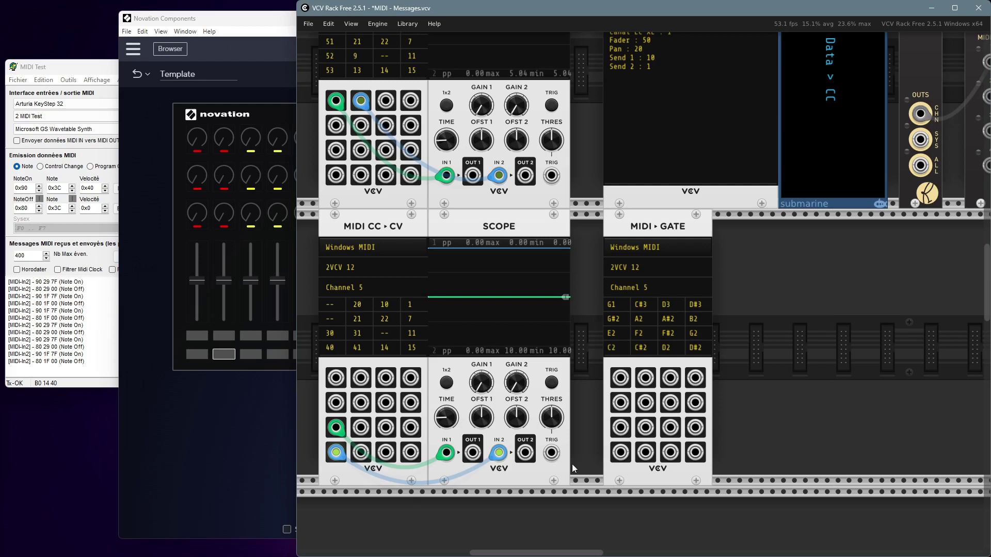
Step: Switch to Novation Components and examine Button 2's note and the octave options for it
{"action": "left_click", "coordinate": [243, 451]}
{"action": "left_click", "coordinate": [227, 340]}
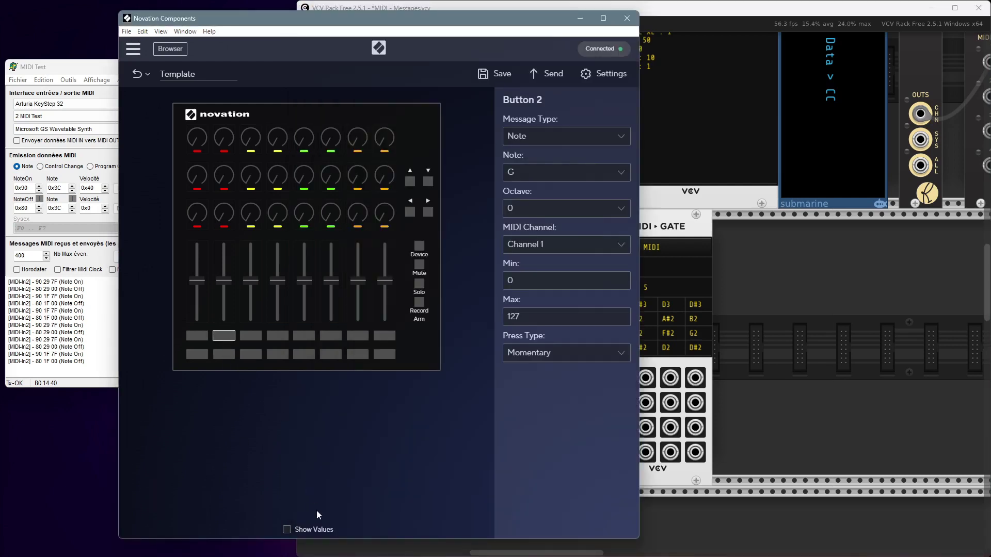
{"action": "left_click", "coordinate": [624, 215]}
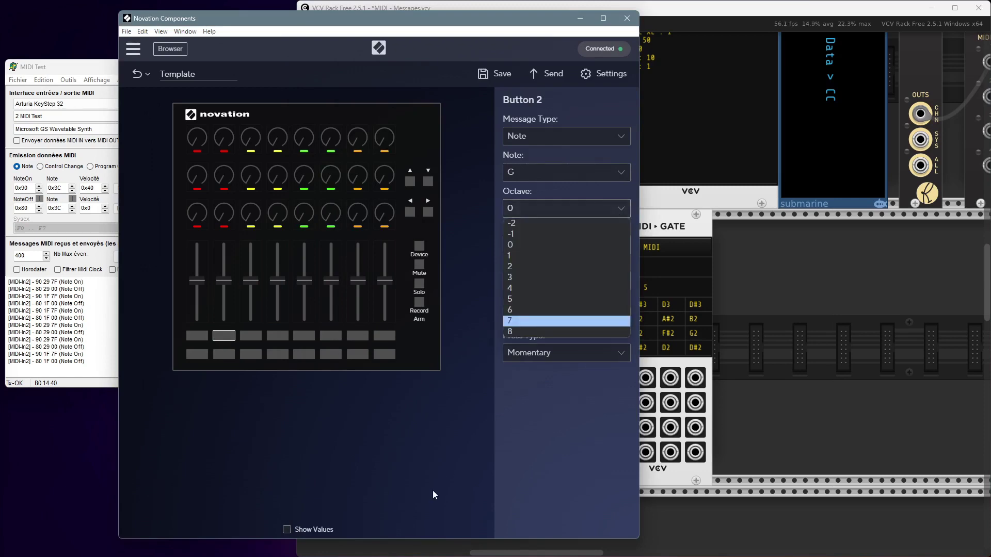
{"action": "left_click", "coordinate": [438, 467]}
{"action": "left_click", "coordinate": [460, 463]}
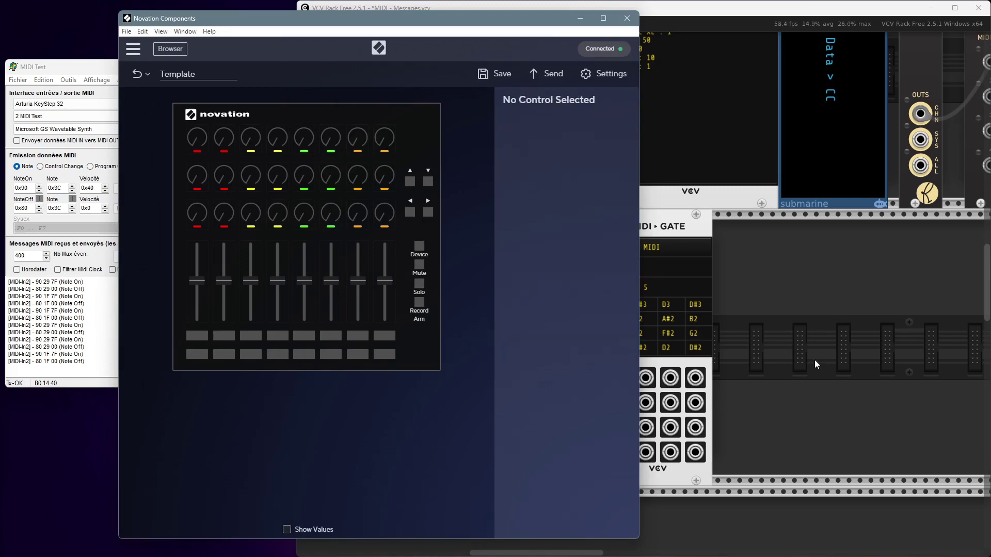
{"action": "left_click", "coordinate": [224, 335]}
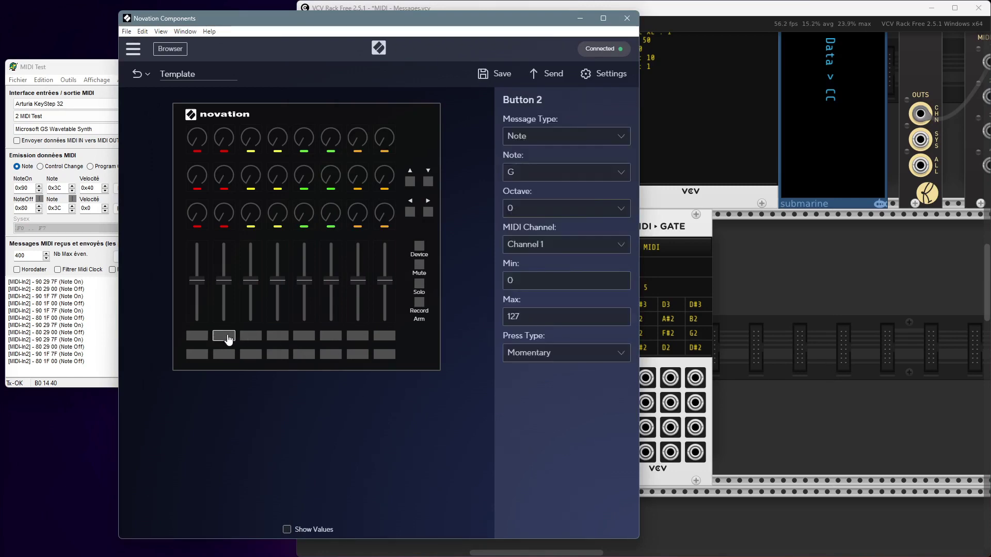
Step: Return to VCV Rack, assign F2 to the gate below G1, and paste a copy of the scope beside the MIDI to Gate module
{"action": "left_click", "coordinate": [849, 339]}
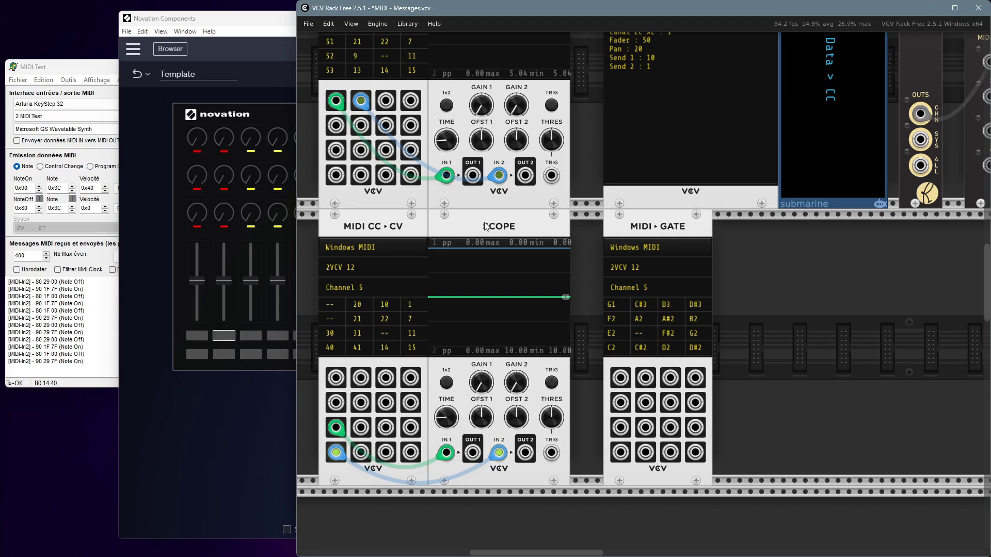
{"action": "key", "text": "ctrl+v"}
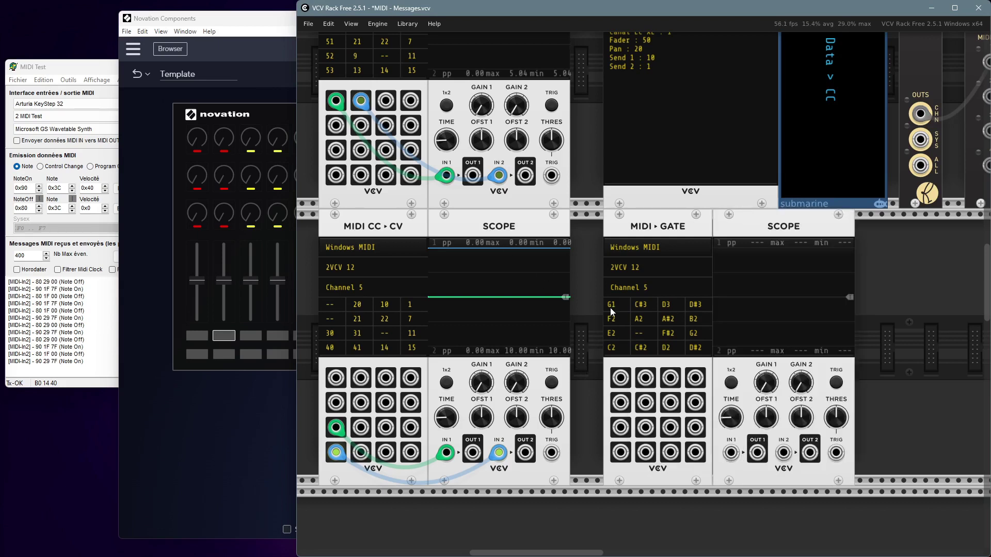
Step: Patch the MIDI to Gate module's G1 output to input 1 of the new scope
{"action": "right_click", "coordinate": [620, 378]}
{"action": "left_click_drag", "start_coordinate": [644, 436], "coordinate": [731, 452]}
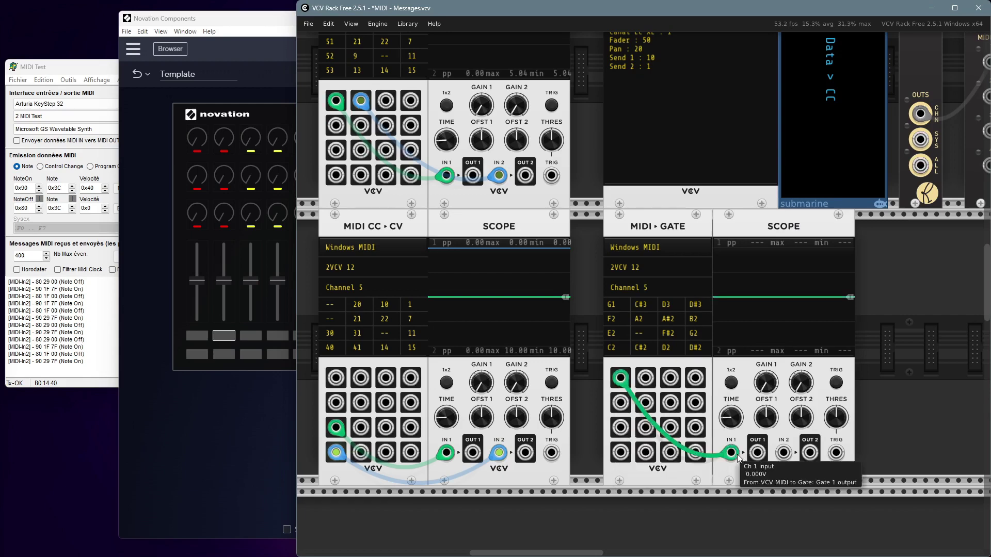
Step: Patch the MIDI to Gate module's F2 output to input 2 of its scope with a blue cable, and compare both Channel 5 scopes' traces
{"action": "right_click", "coordinate": [623, 403]}
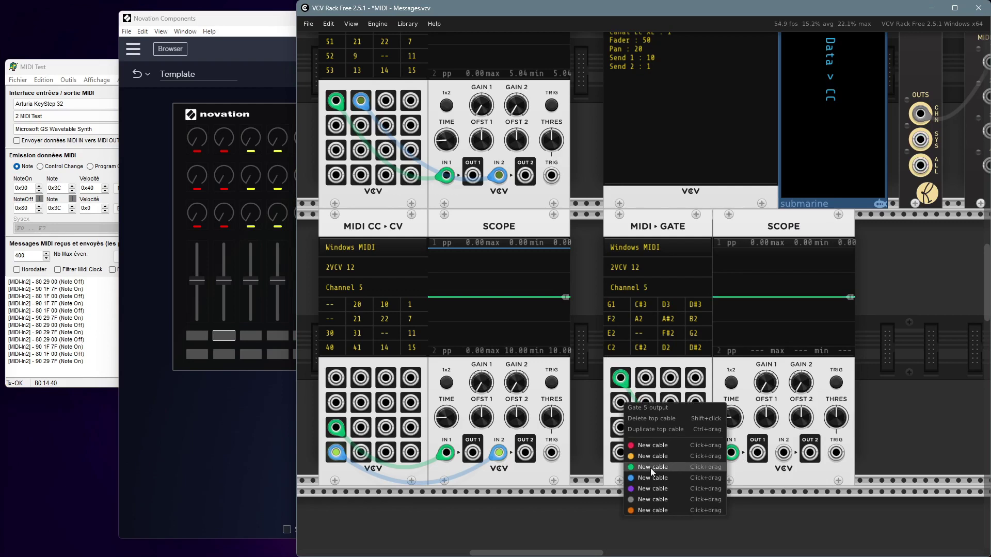
{"action": "left_click_drag", "start_coordinate": [652, 476], "coordinate": [783, 453]}
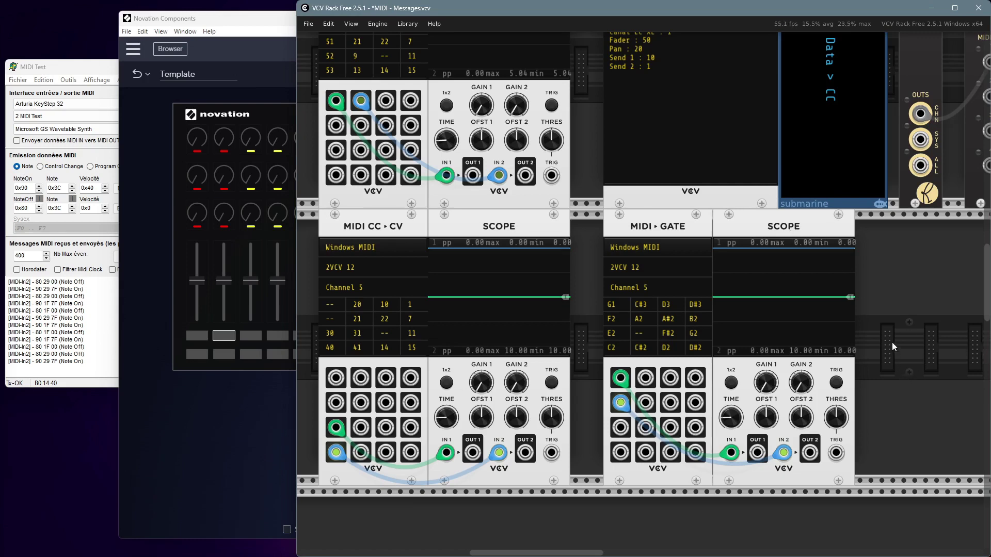
{"action": "left_click_drag", "start_coordinate": [891, 342], "coordinate": [898, 364]}
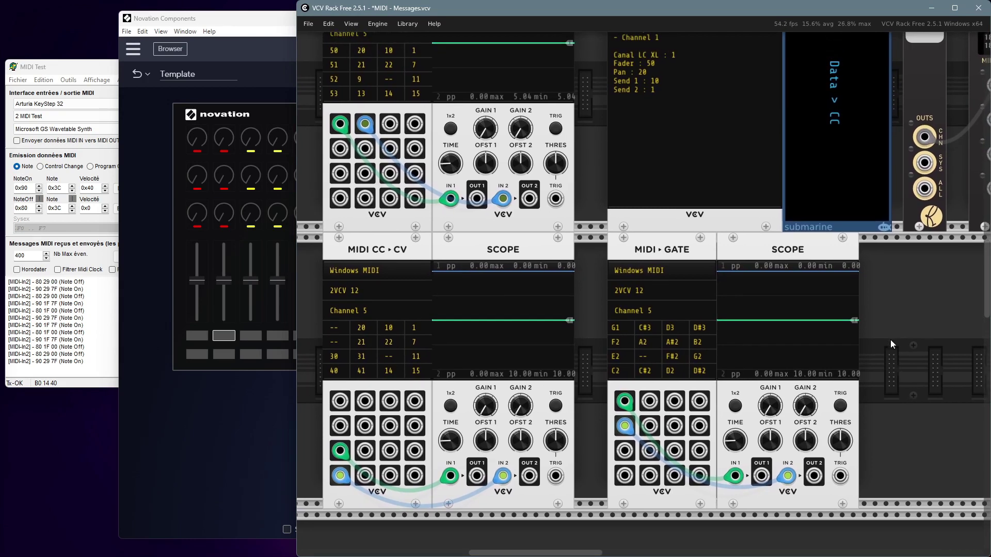
{"action": "left_click_drag", "start_coordinate": [890, 367], "coordinate": [921, 376]}
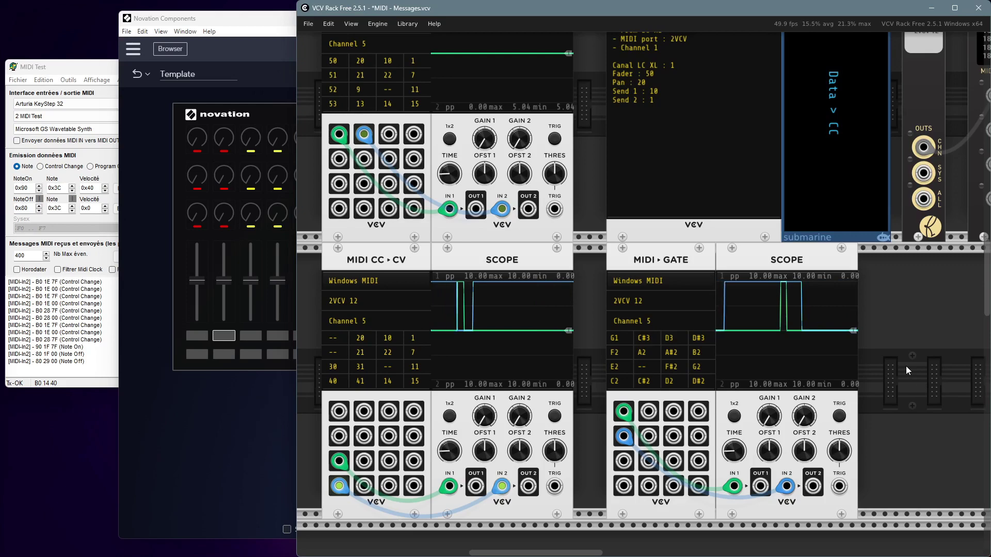
{"action": "scroll", "coordinate": [906, 366], "scroll_direction": "down", "scroll_amount": 1}
{"action": "left_click_drag", "start_coordinate": [905, 366], "coordinate": [848, 364]}
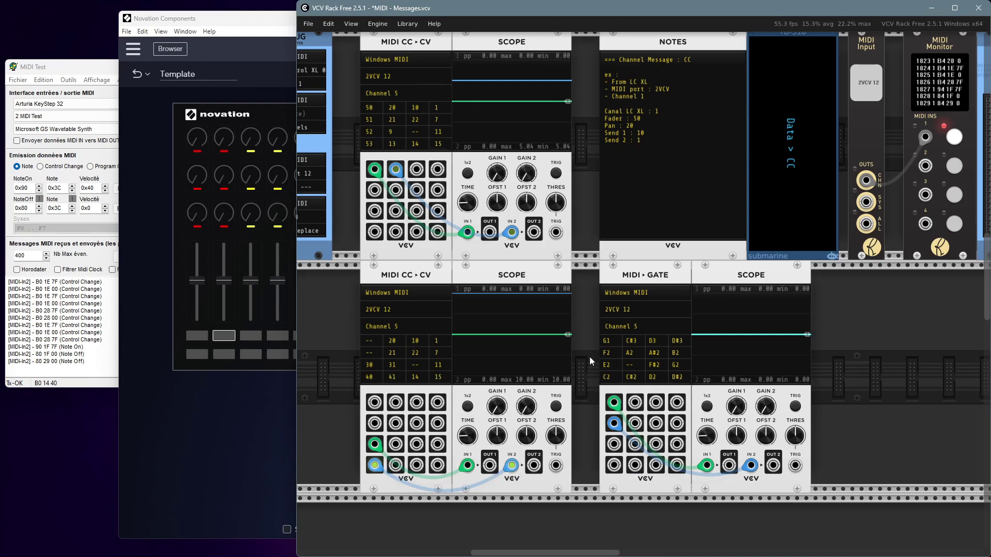
Step: Examine the MIDI to CV and CV to MIDI modules in the upper rack row and the cables between them
{"action": "scroll", "coordinate": [591, 361], "scroll_direction": "down", "scroll_amount": 3}
{"action": "scroll", "coordinate": [500, 443], "scroll_direction": "down", "scroll_amount": 2}
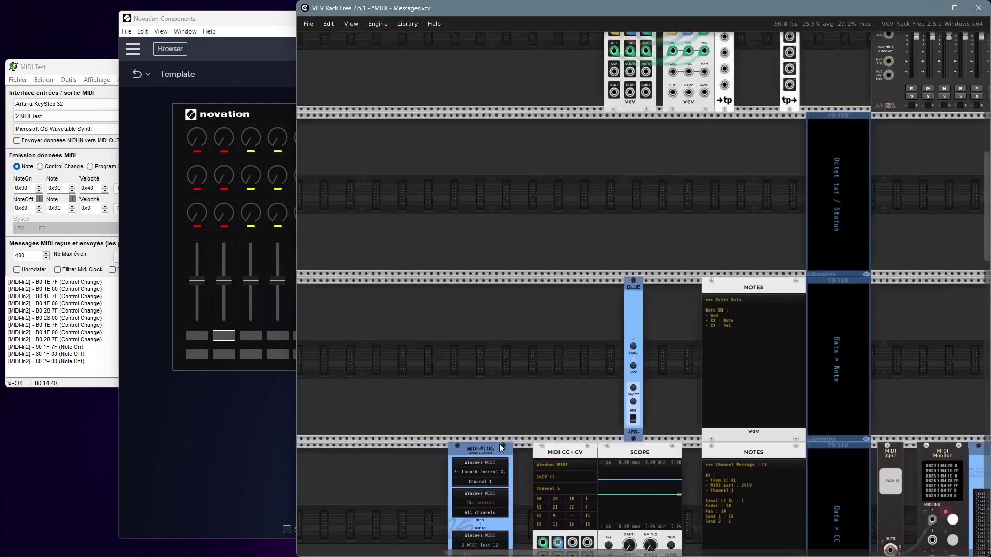
{"action": "scroll", "coordinate": [618, 142], "scroll_direction": "up", "scroll_amount": 2}
{"action": "left_click_drag", "start_coordinate": [618, 141], "coordinate": [360, 302]}
{"action": "scroll", "coordinate": [443, 291], "scroll_direction": "up", "scroll_amount": 3}
{"action": "scroll", "coordinate": [401, 284], "scroll_direction": "up", "scroll_amount": 2}
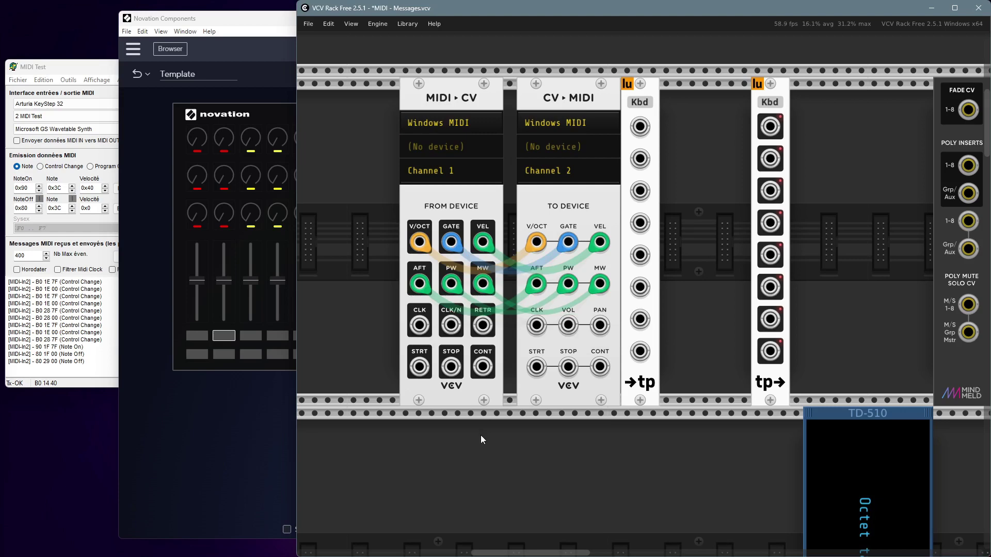
{"action": "scroll", "coordinate": [481, 434], "scroll_direction": "down", "scroll_amount": 1}
{"action": "left_click_drag", "start_coordinate": [562, 452], "coordinate": [546, 426]}
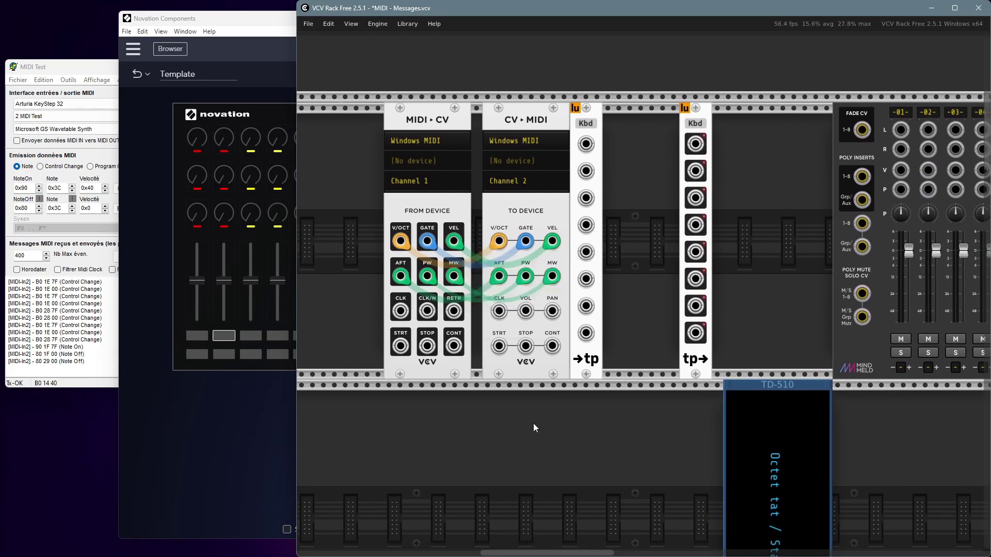
{"action": "left_click_drag", "start_coordinate": [533, 423], "coordinate": [521, 423]}
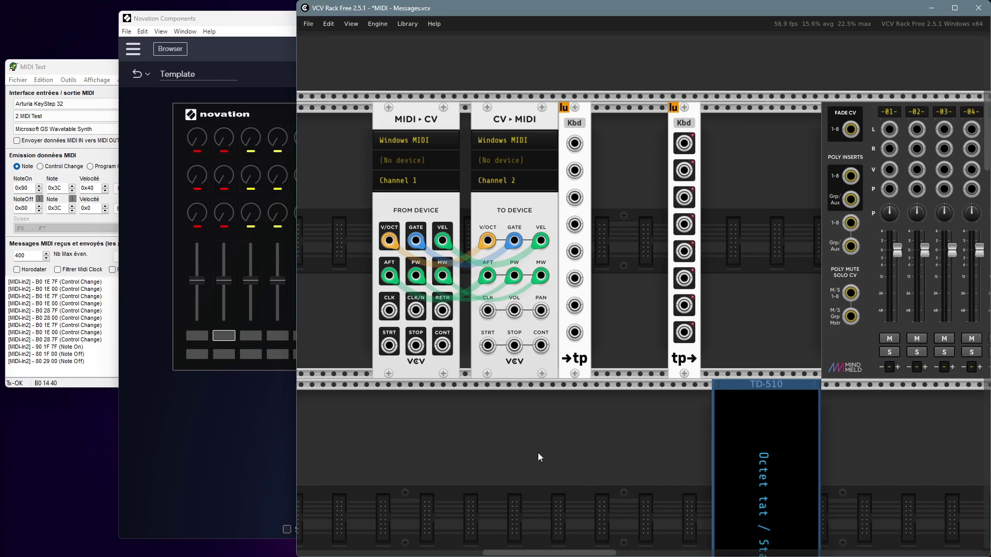
{"action": "scroll", "coordinate": [495, 438], "scroll_direction": "down", "scroll_amount": 1}
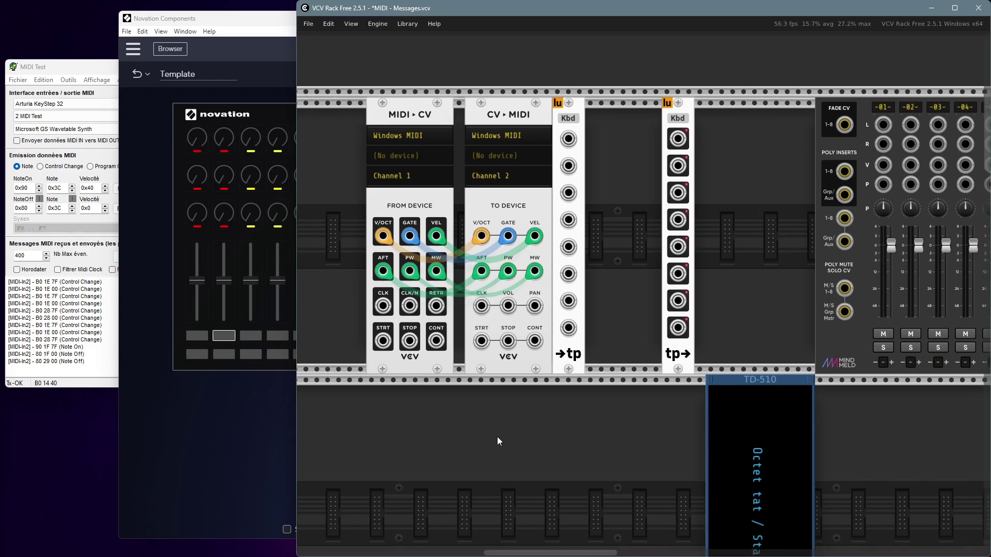
{"action": "scroll", "coordinate": [491, 434], "scroll_direction": "down", "scroll_amount": 1}
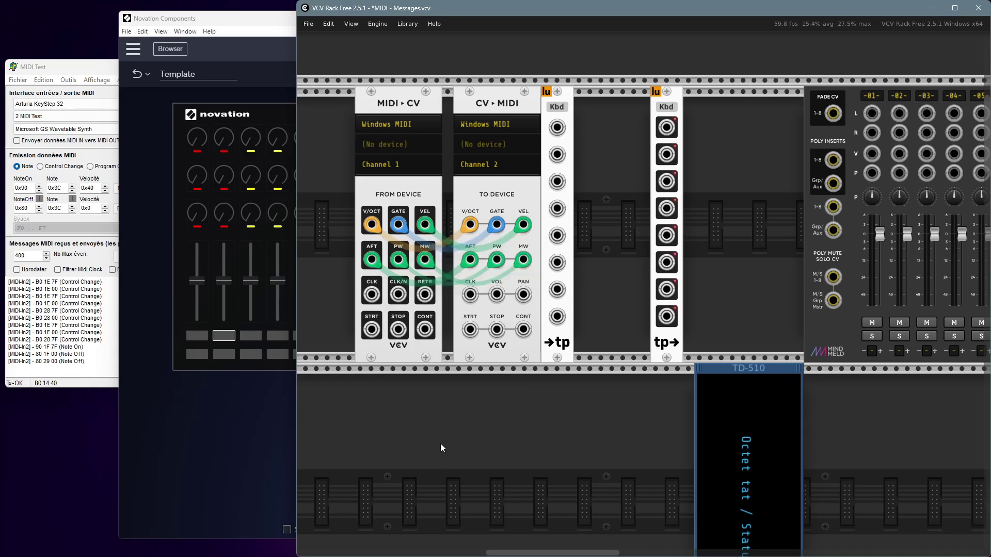
{"action": "scroll", "coordinate": [464, 442], "scroll_direction": "up", "scroll_amount": 2}
{"action": "scroll", "coordinate": [500, 454], "scroll_direction": "down", "scroll_amount": 2}
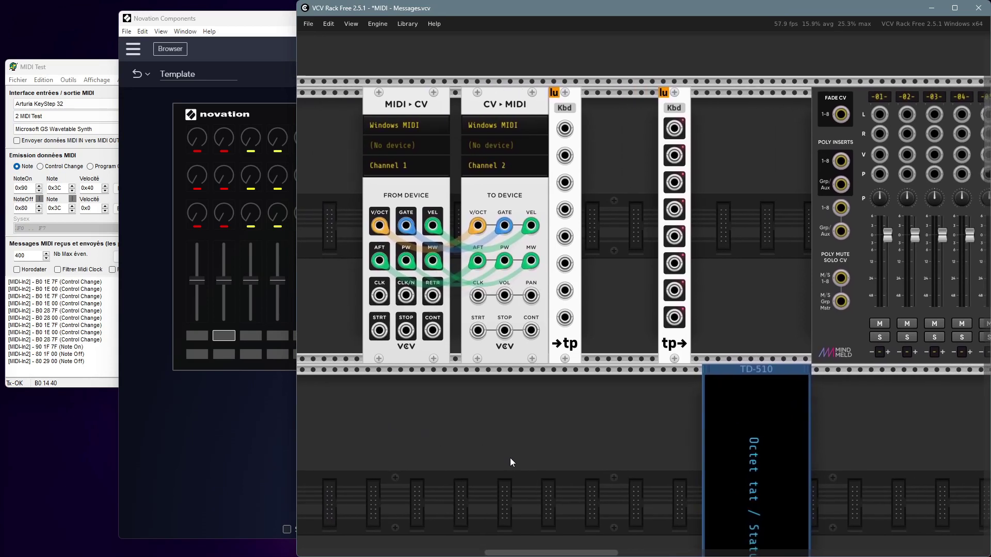
Step: Return to the Channel 5 MIDI CC to CV and MIDI to Gate modules and review them with their scopes
{"action": "scroll", "coordinate": [510, 457], "scroll_direction": "right", "scroll_amount": 1}
{"action": "scroll", "coordinate": [566, 359], "scroll_direction": "down", "scroll_amount": 15}
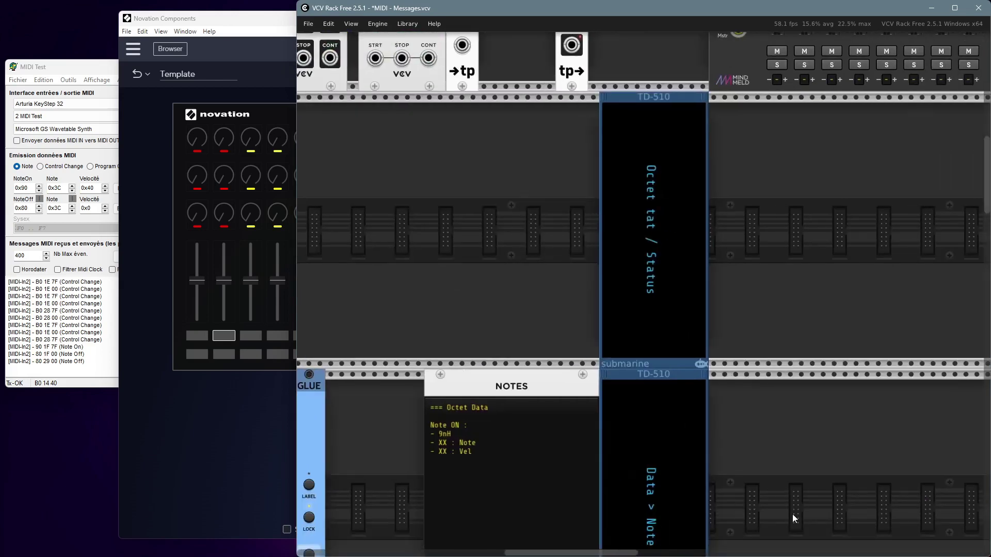
{"action": "scroll", "coordinate": [585, 453], "scroll_direction": "down", "scroll_amount": 5}
{"action": "scroll", "coordinate": [586, 453], "scroll_direction": "left", "scroll_amount": 10}
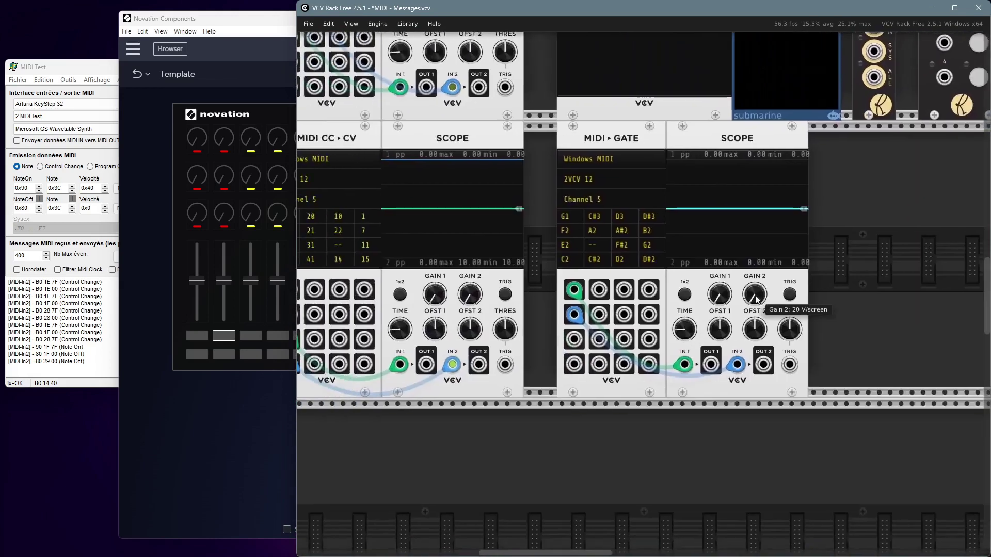
{"action": "scroll", "coordinate": [651, 496], "scroll_direction": "right", "scroll_amount": 2}
{"action": "scroll", "coordinate": [651, 497], "scroll_direction": "up", "scroll_amount": 2}
{"action": "scroll", "coordinate": [602, 491], "scroll_direction": "down", "scroll_amount": 1}
{"action": "scroll", "coordinate": [602, 491], "scroll_direction": "right", "scroll_amount": 1}
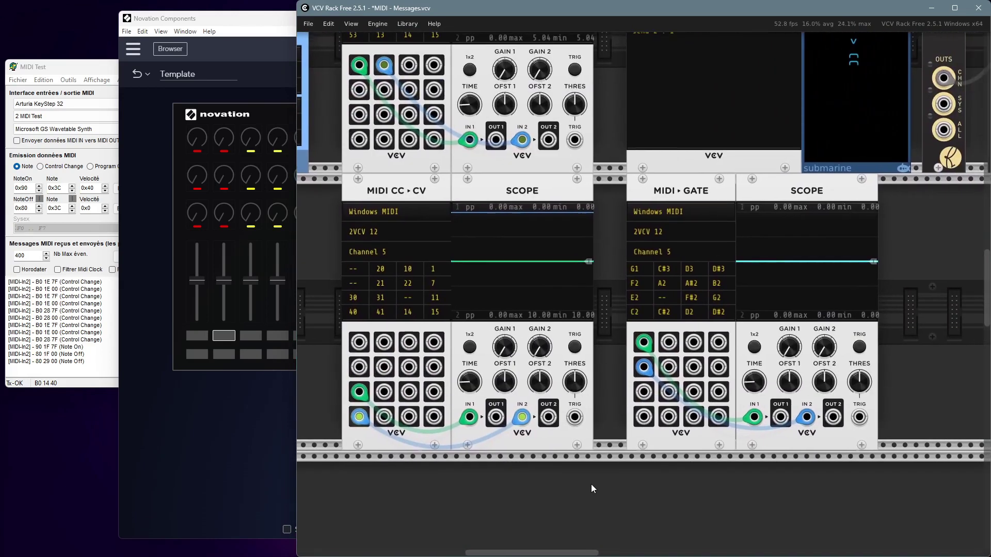